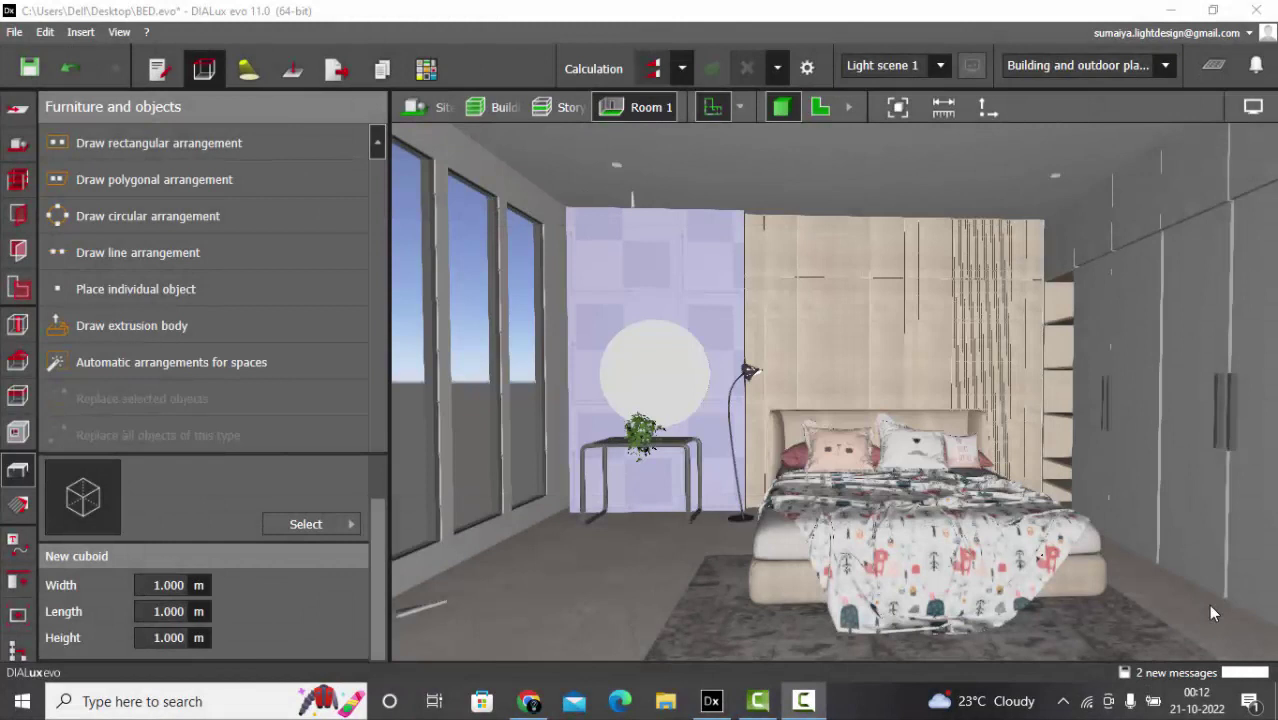
Inspect the window wall, the bed back panel and the column wall with the round mirror in the room's 3D view
left_click_drag(840, 322, 667, 380)
left_click_drag(808, 345, 780, 250)
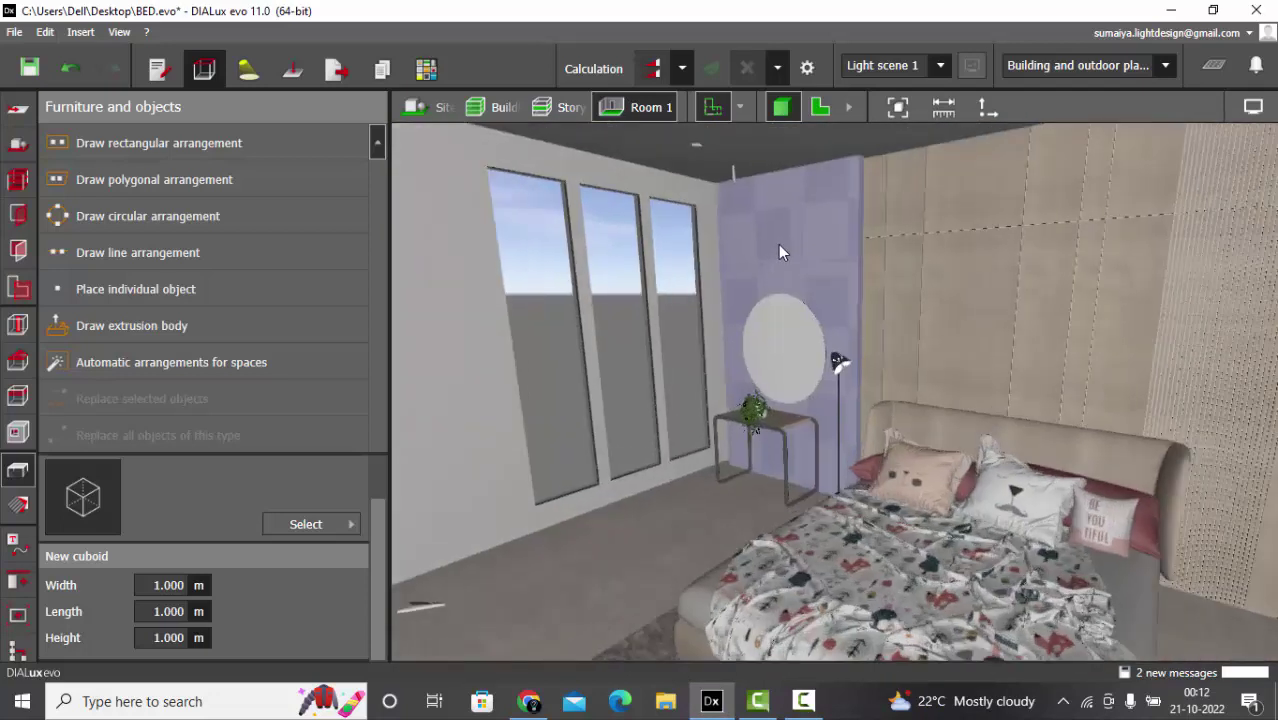
left_click(778, 244)
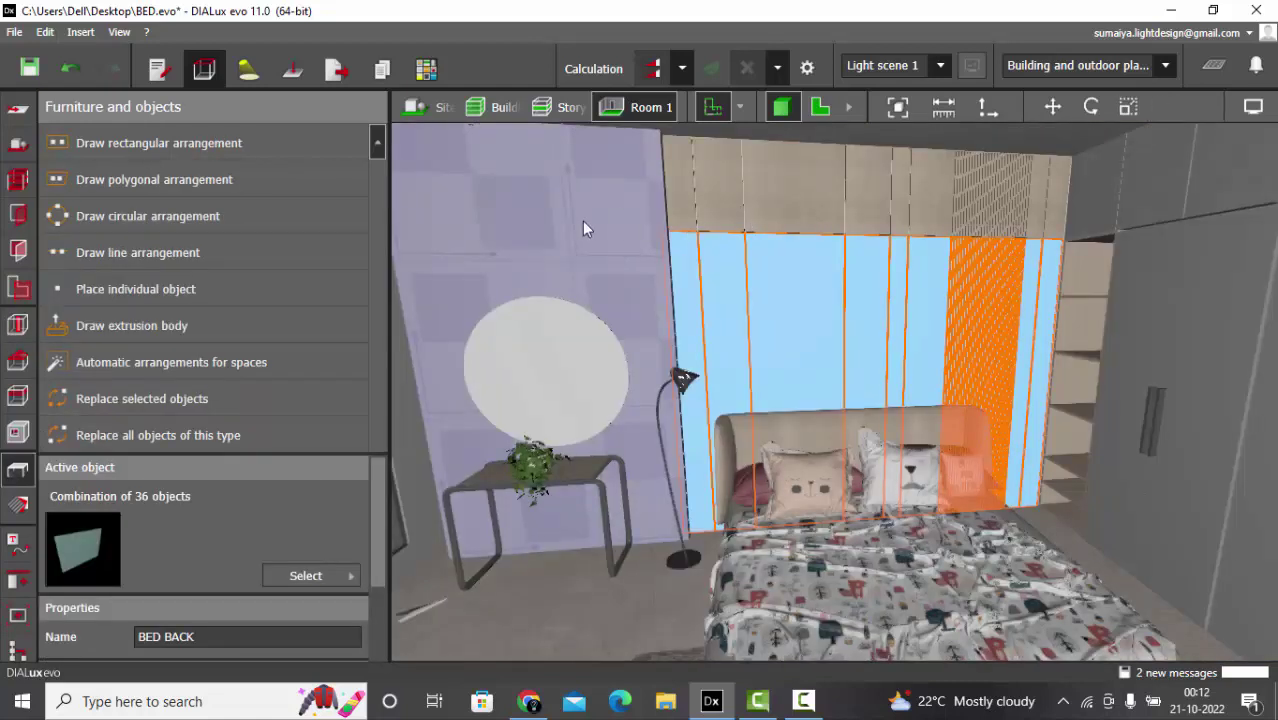
left_click_drag(585, 228, 645, 229)
left_click(645, 229)
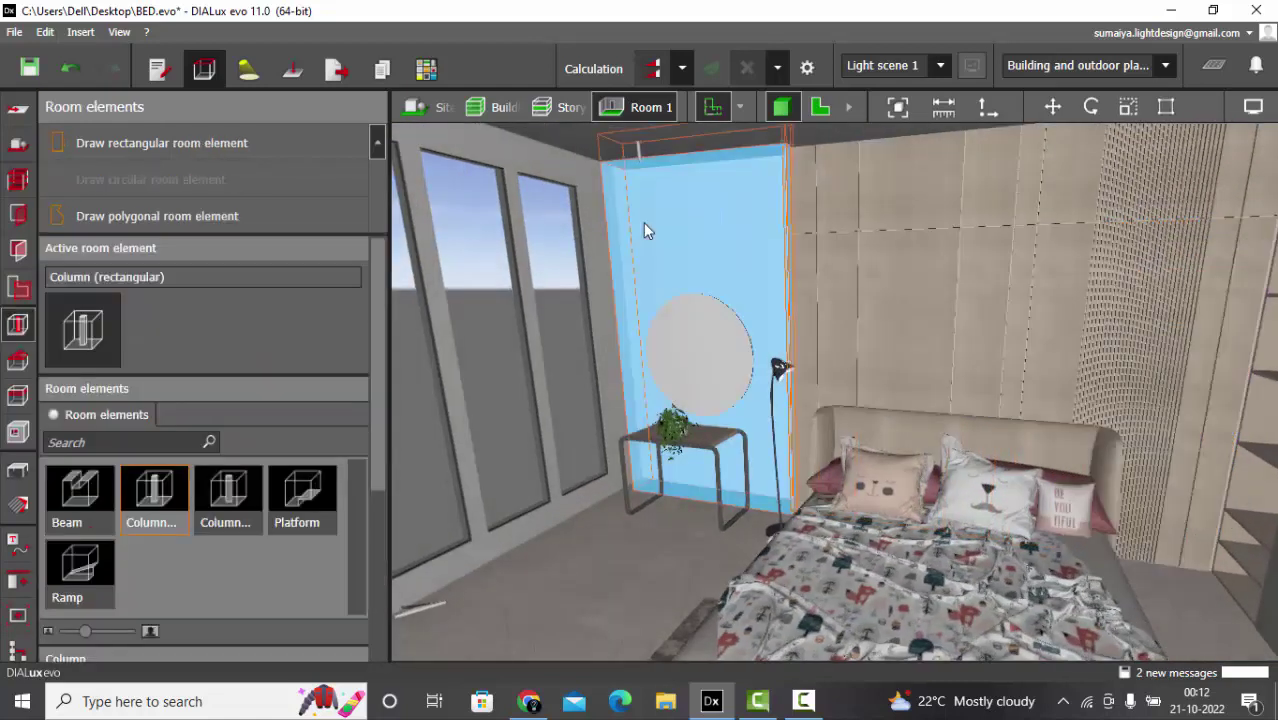
left_click_drag(645, 226, 771, 249)
left_click(772, 250)
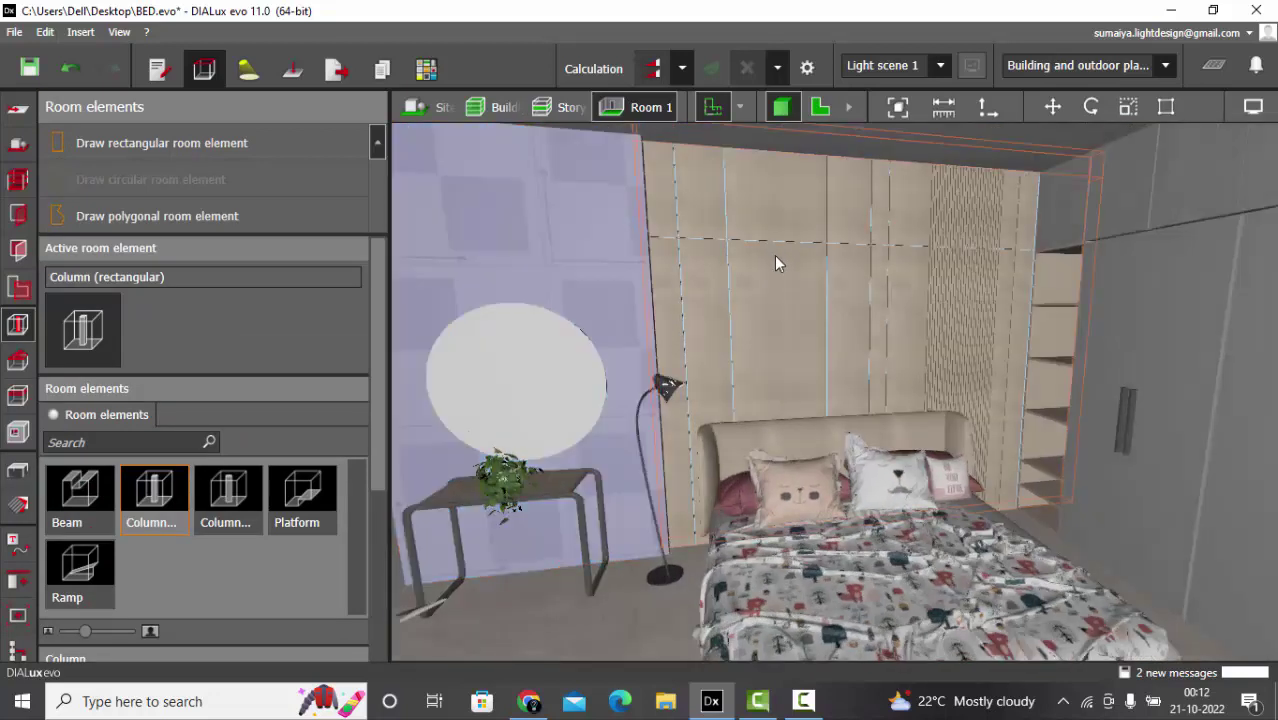
Inspect the kids bed and the plants on the table by selecting each, and clear the selection
scroll(772, 256, "down", 2)
left_click(852, 526)
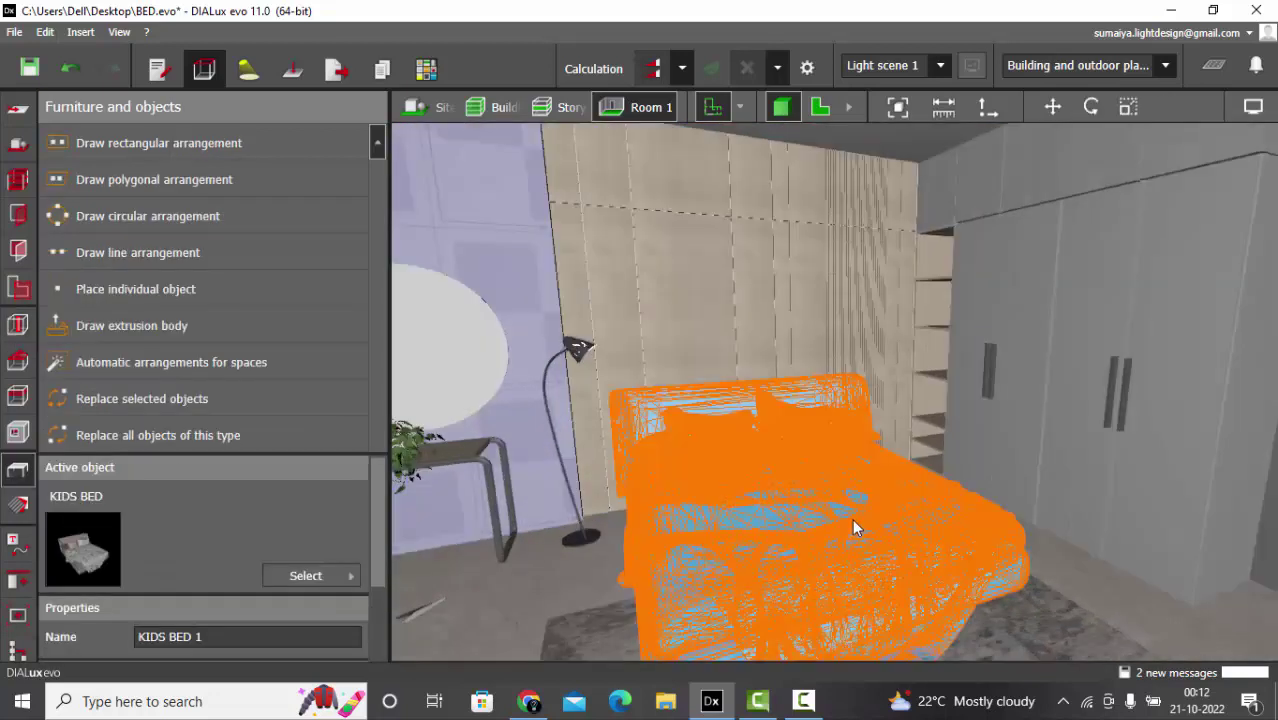
left_click_drag(853, 521, 895, 416)
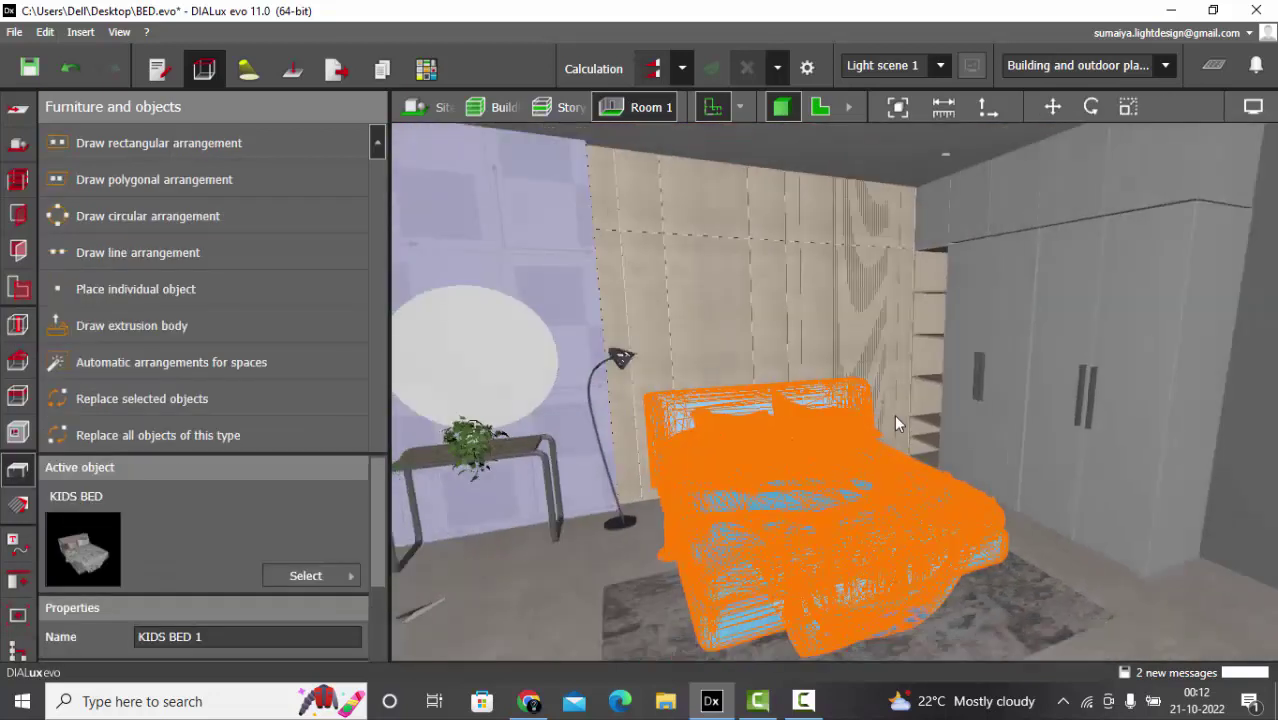
scroll(455, 448, "up", 2)
left_click(460, 445)
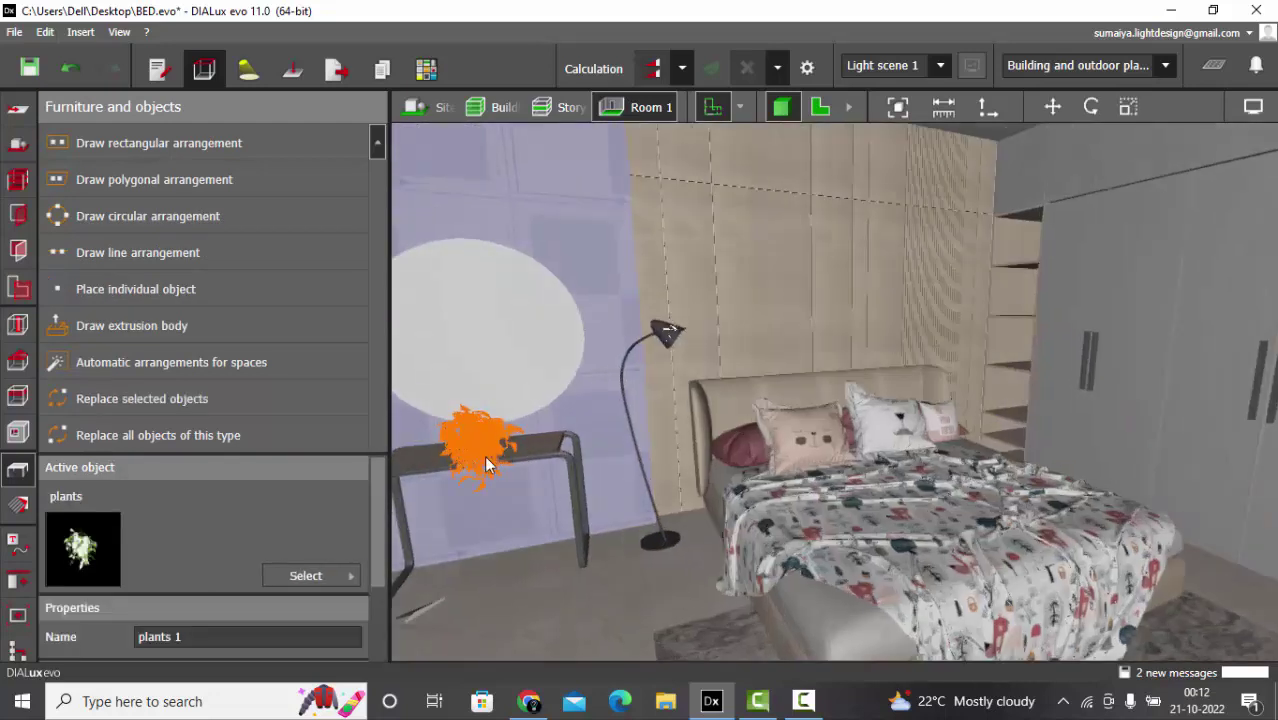
key("Escape")
scroll(484, 455, "down", 2)
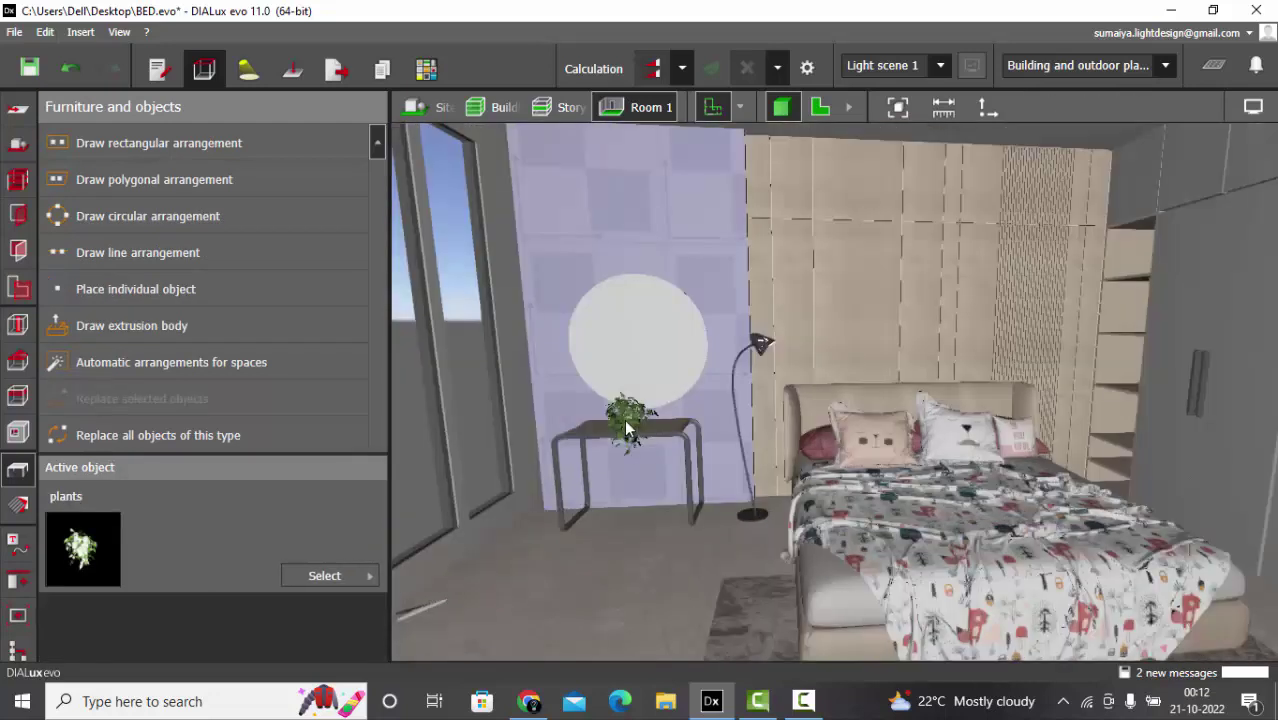
left_click_drag(781, 436, 737, 467)
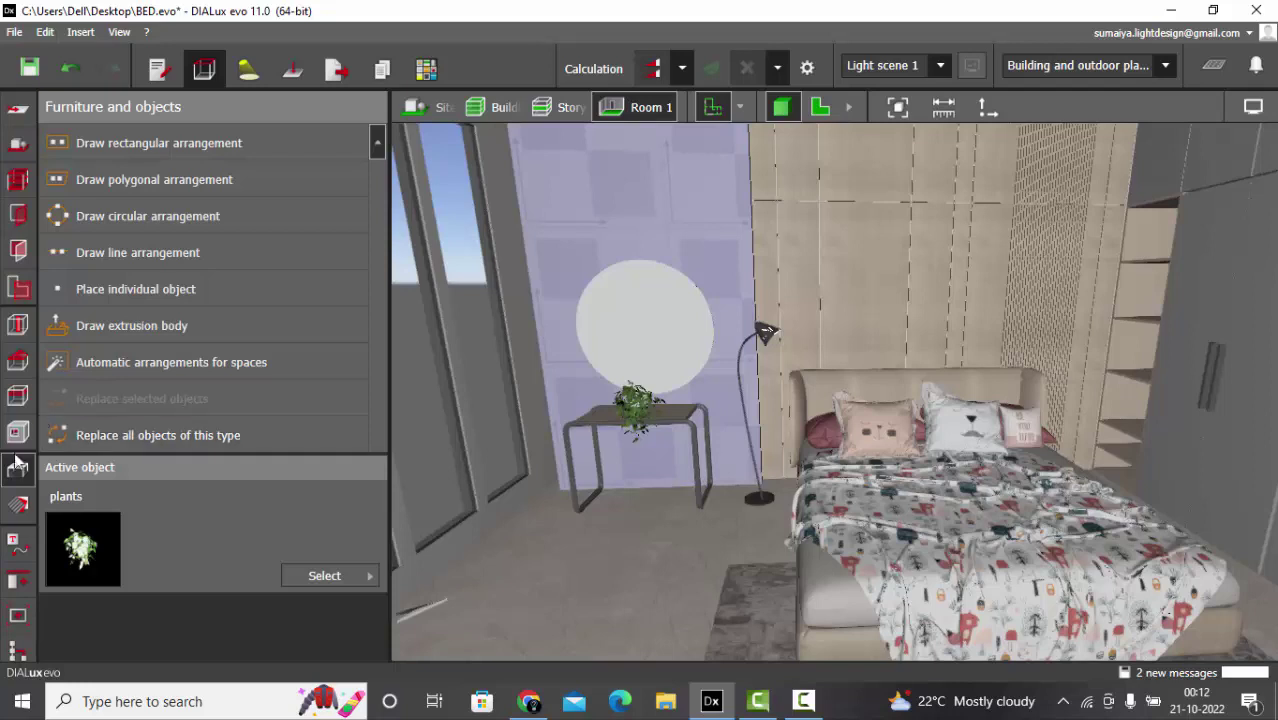
Open the object selection list and browse its standard objects and the objects used this week
left_click(343, 576)
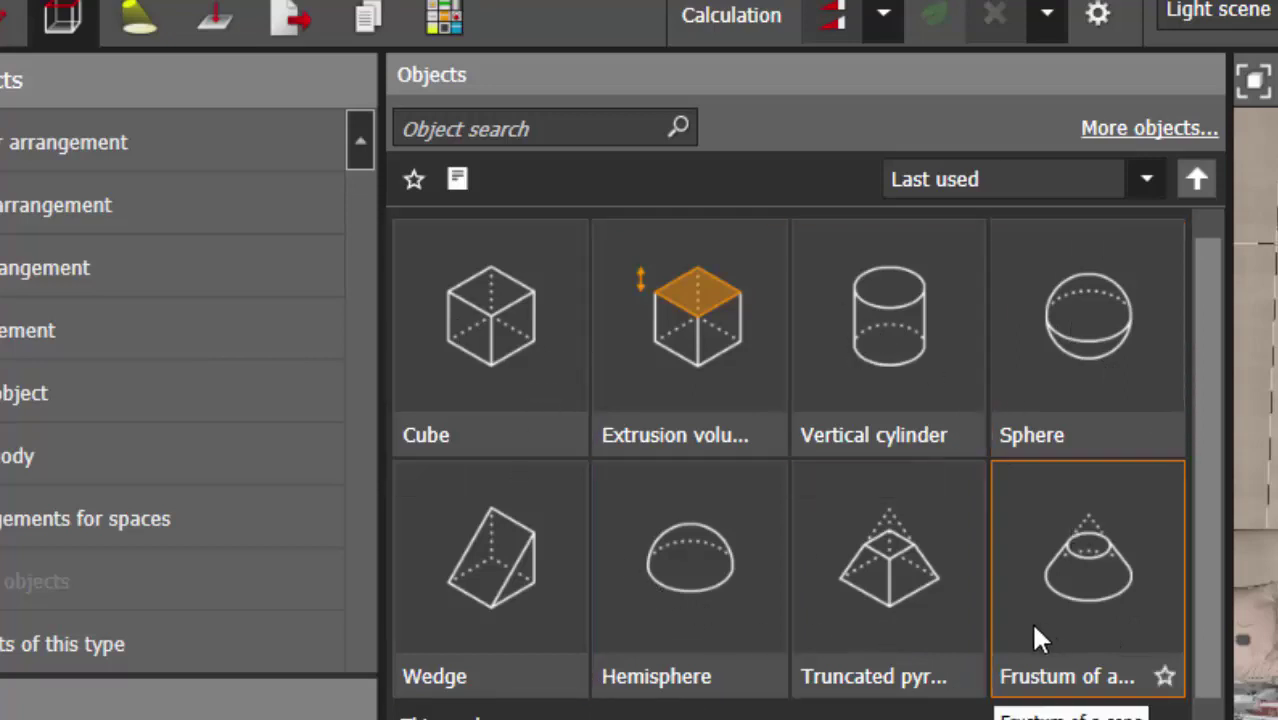
scroll(1030, 620, "down", 3)
scroll(560, 500, "down", 1)
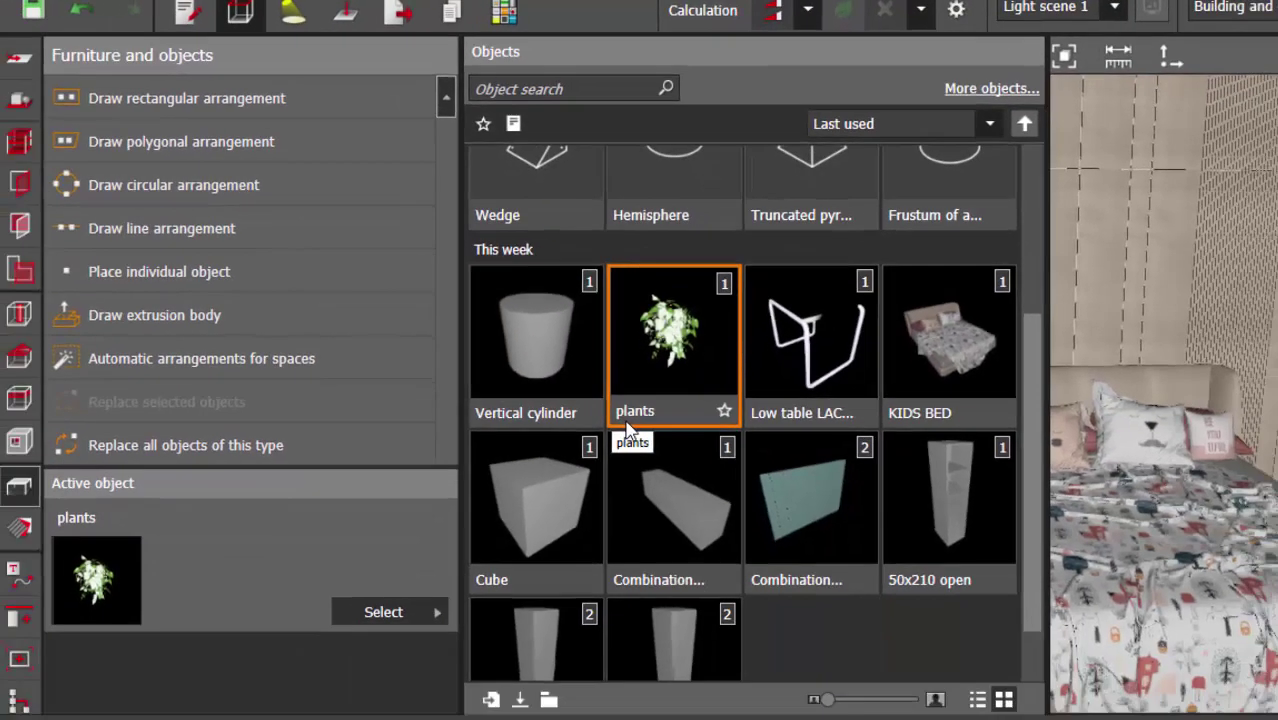
scroll(603, 388, "down", 1)
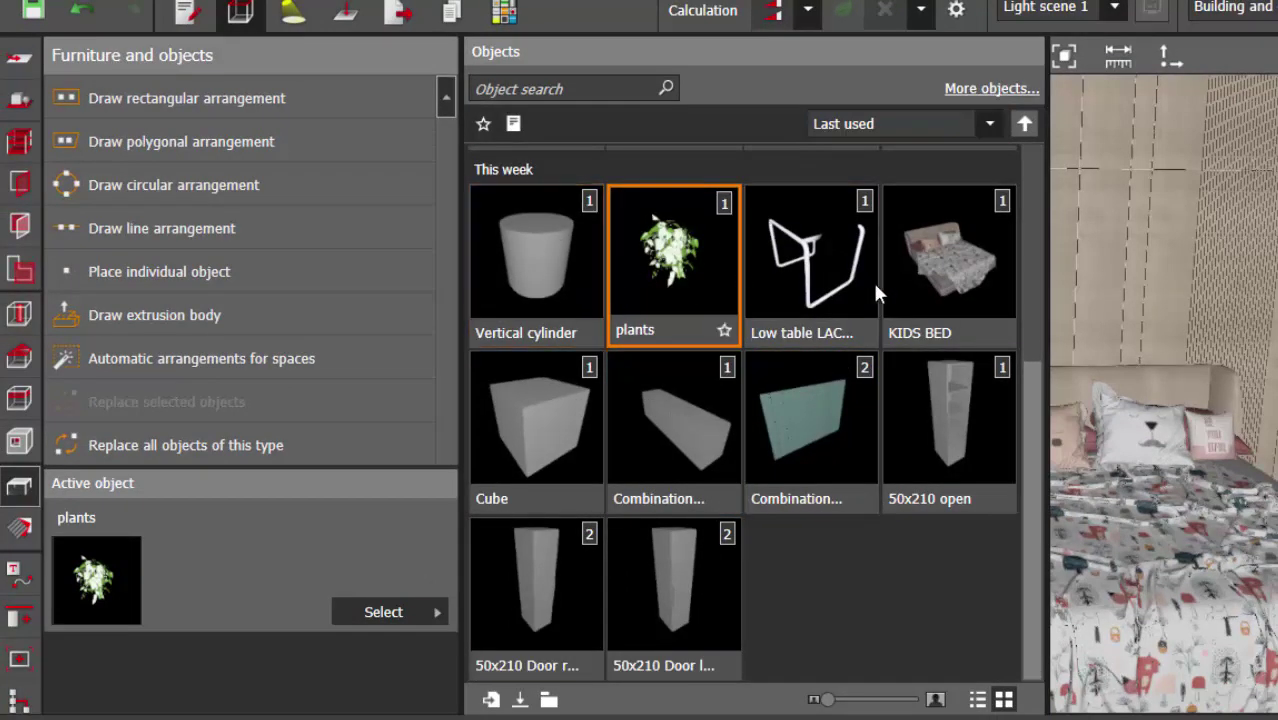
Sort the object list by name and reverse the sort order
left_click(988, 123)
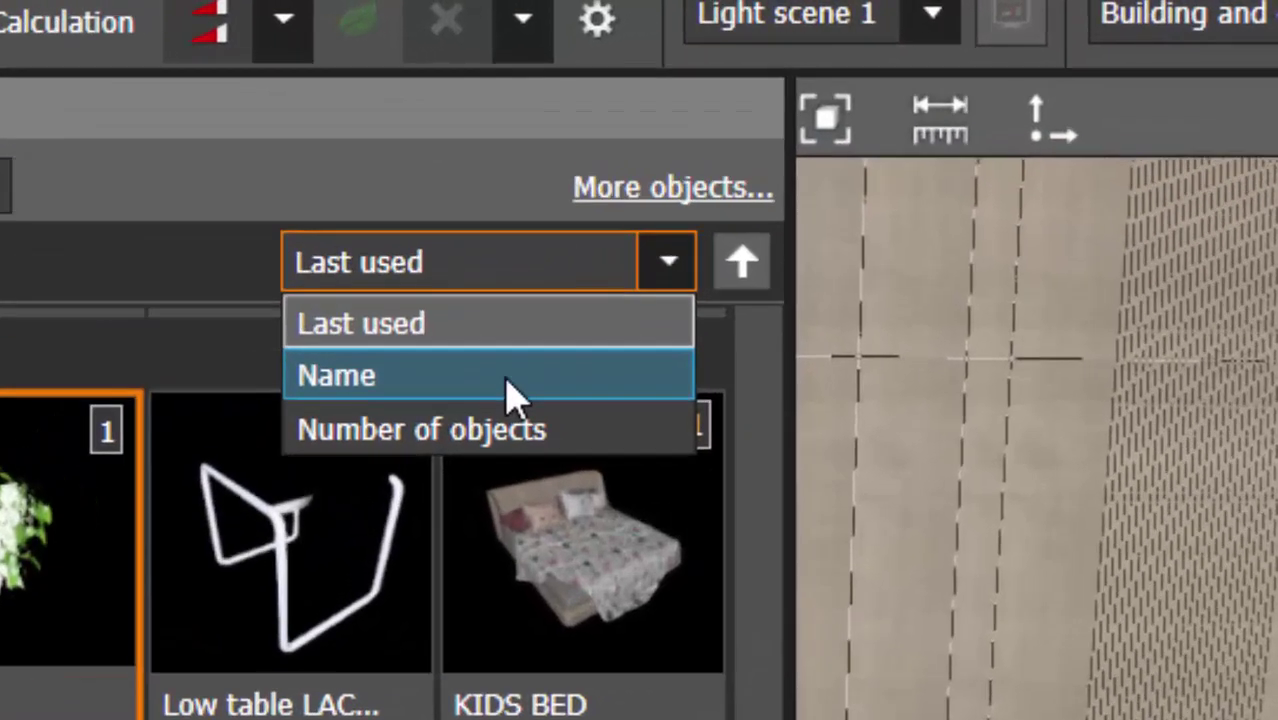
left_click(510, 385)
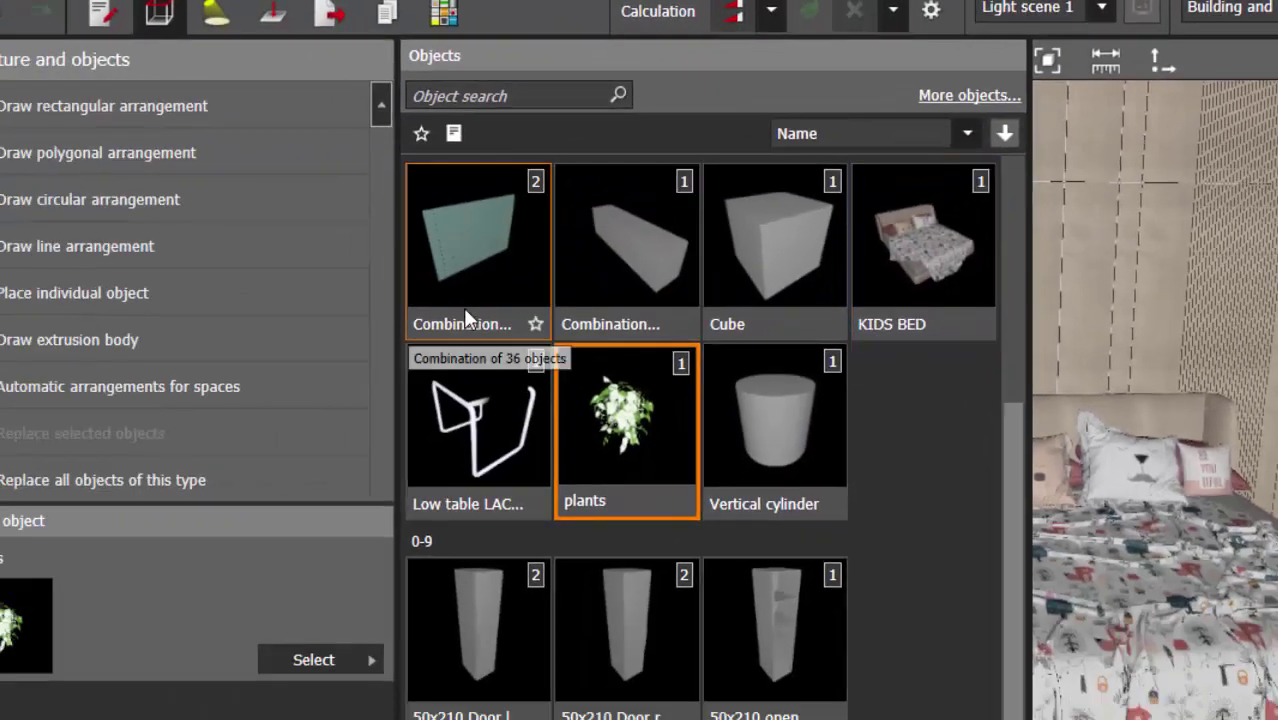
scroll(750, 415, "up", 1)
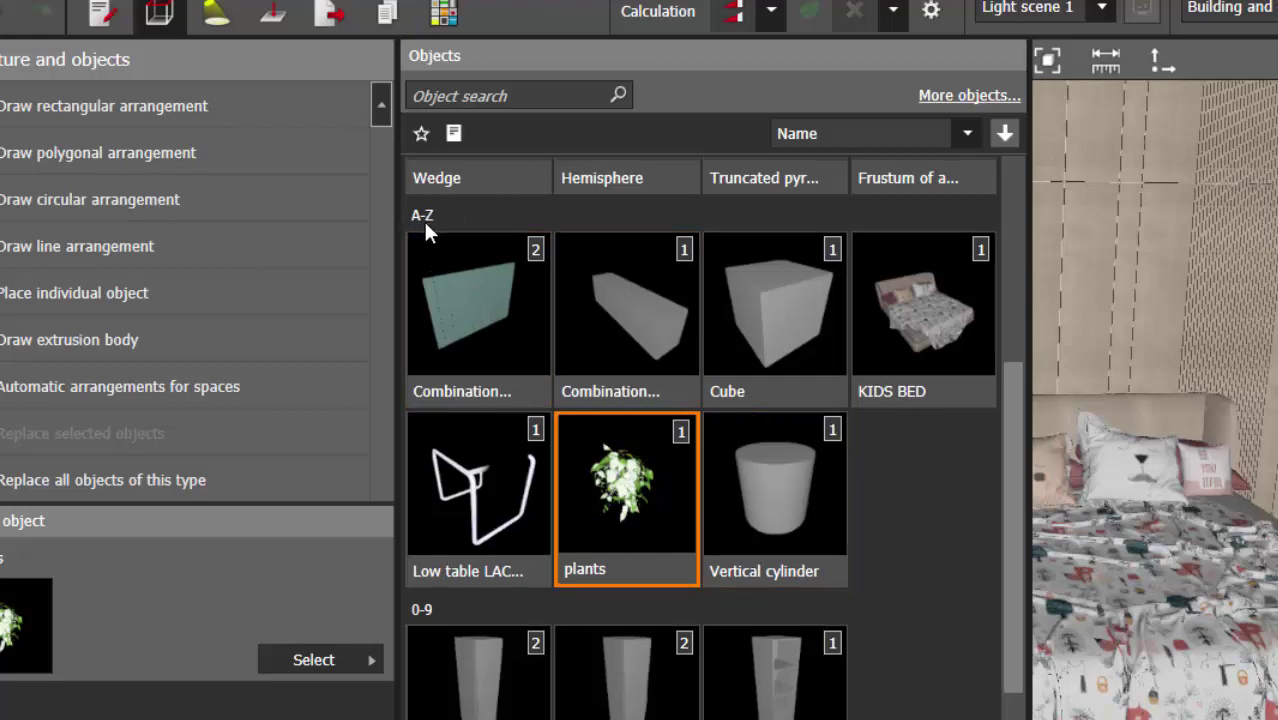
scroll(430, 400, "down", 1)
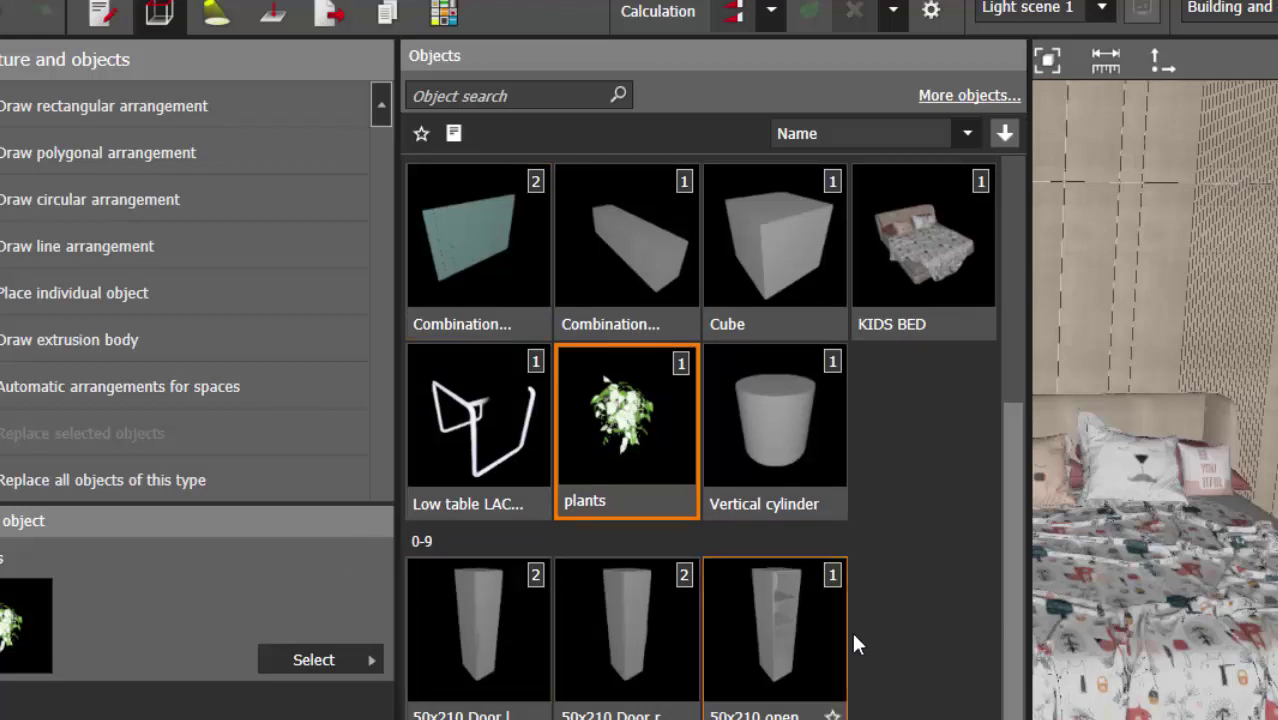
left_click(1005, 133)
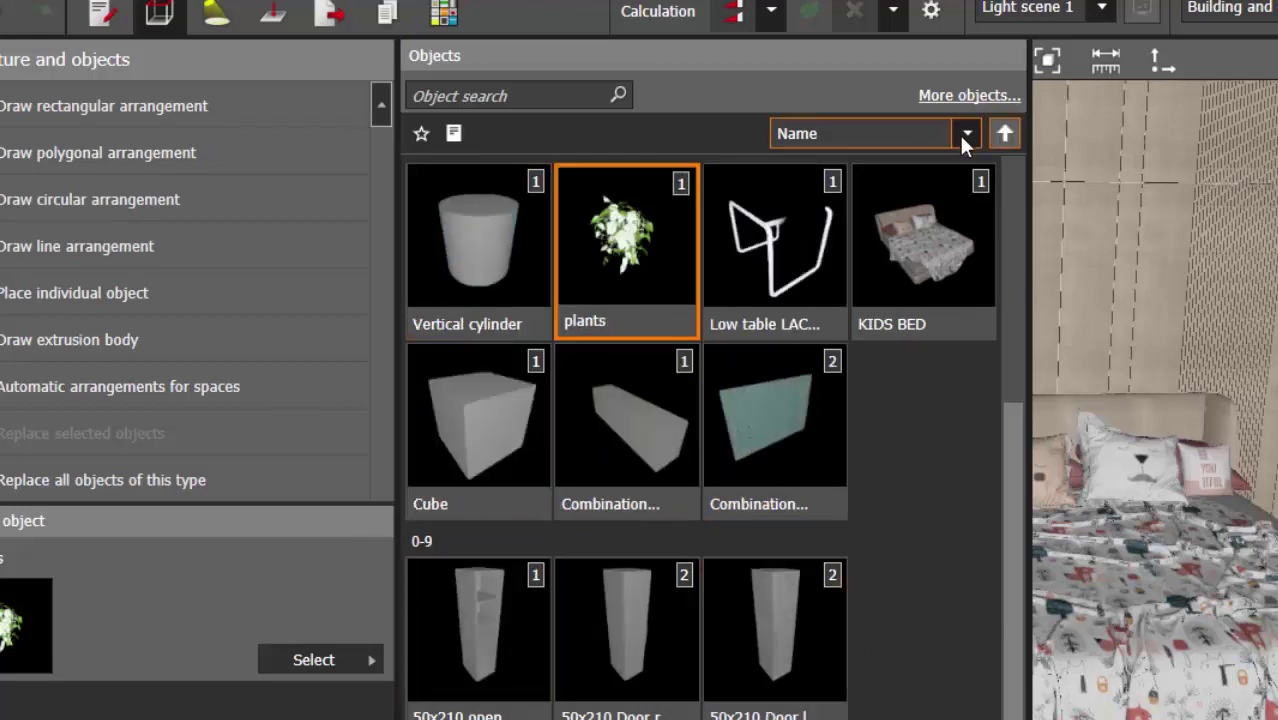
Try sorting the object list by last used, return to sorting by name, and browse the list
left_click(964, 136)
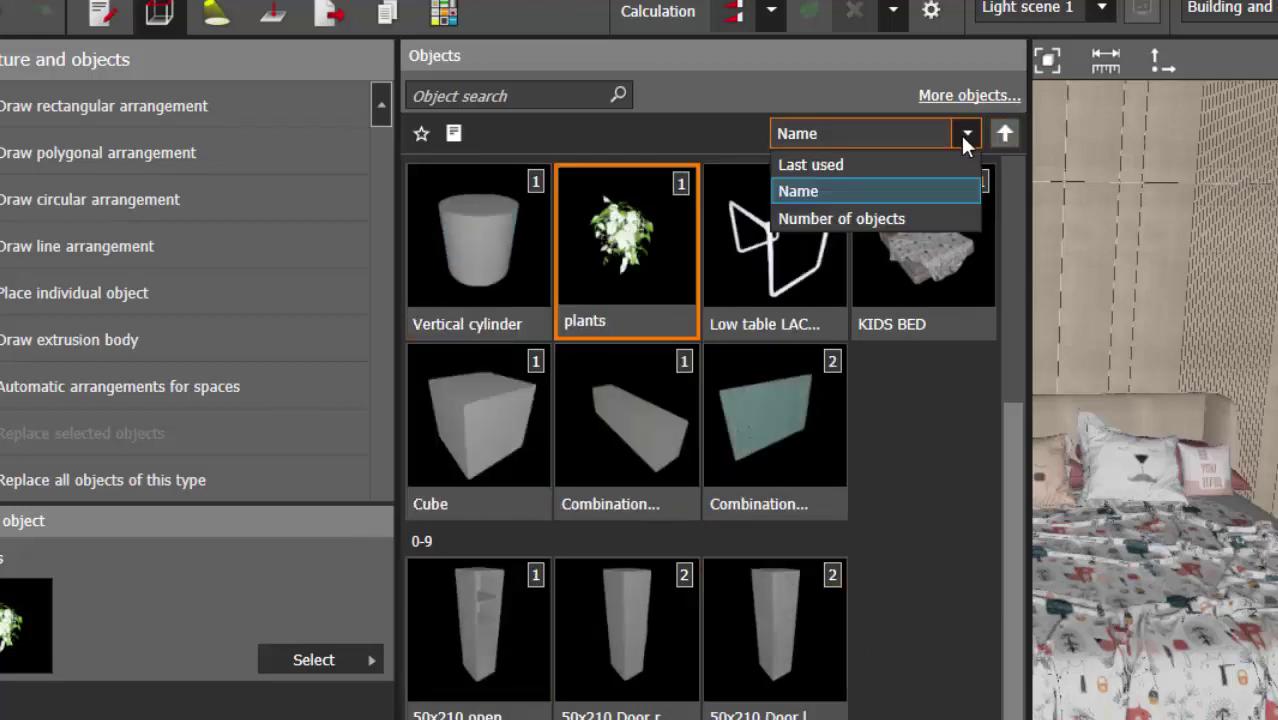
left_click(864, 168)
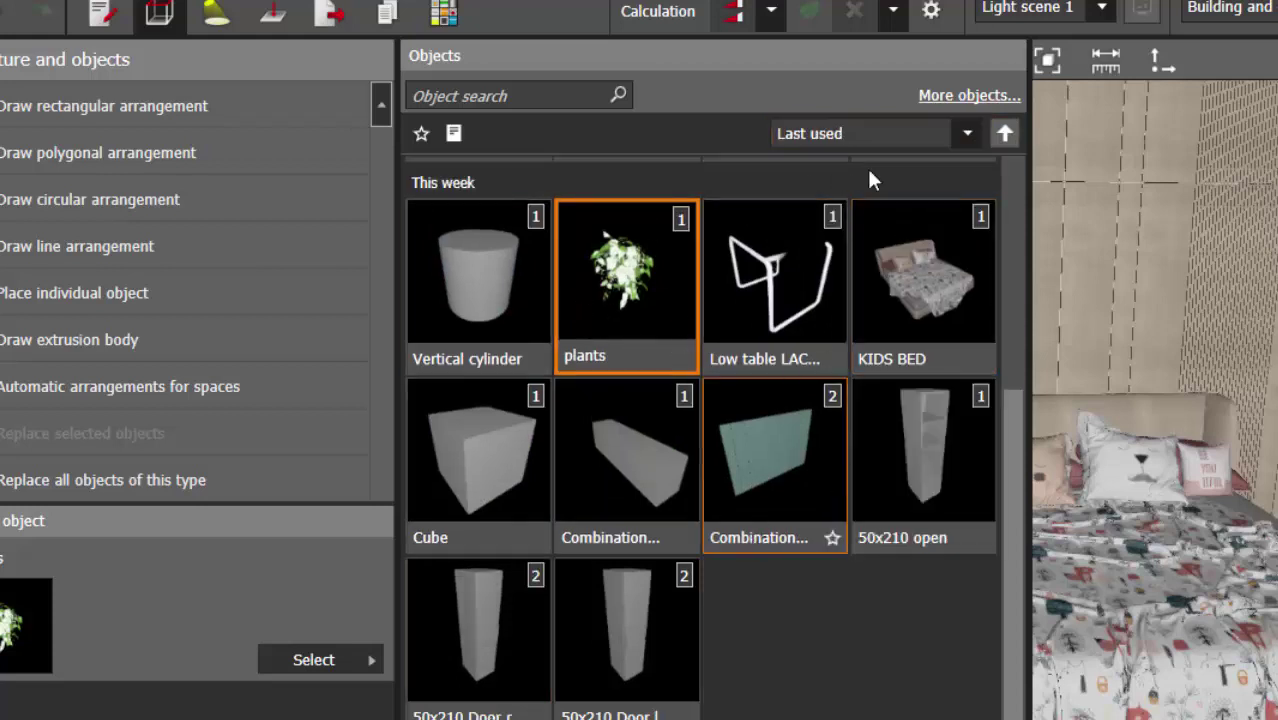
left_click(964, 133)
left_click(798, 193)
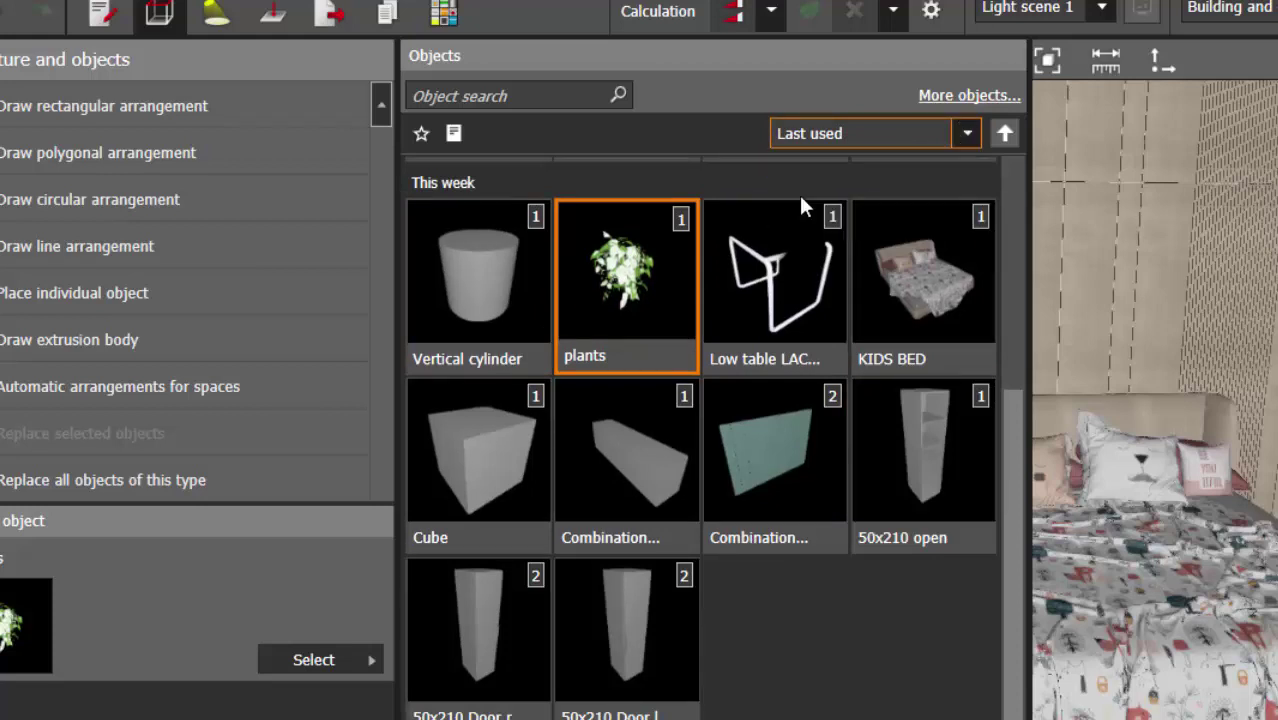
scroll(942, 540, "up", 5)
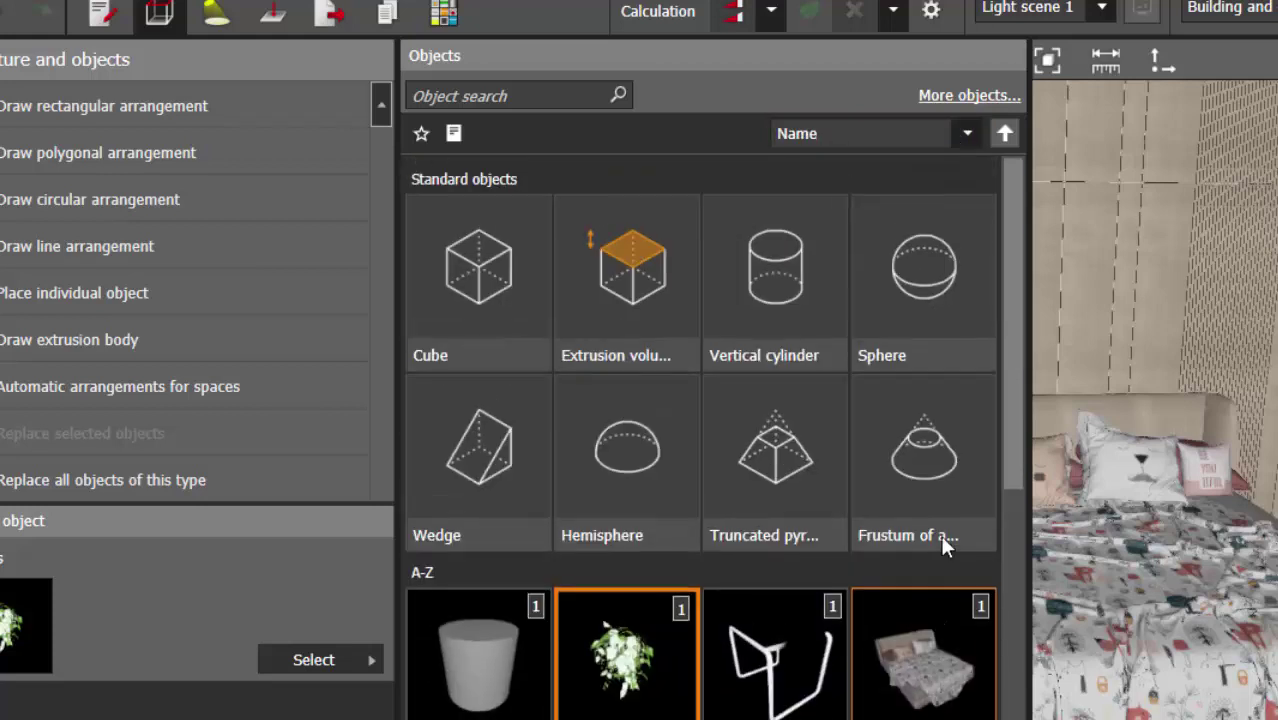
scroll(940, 534, "down", 4)
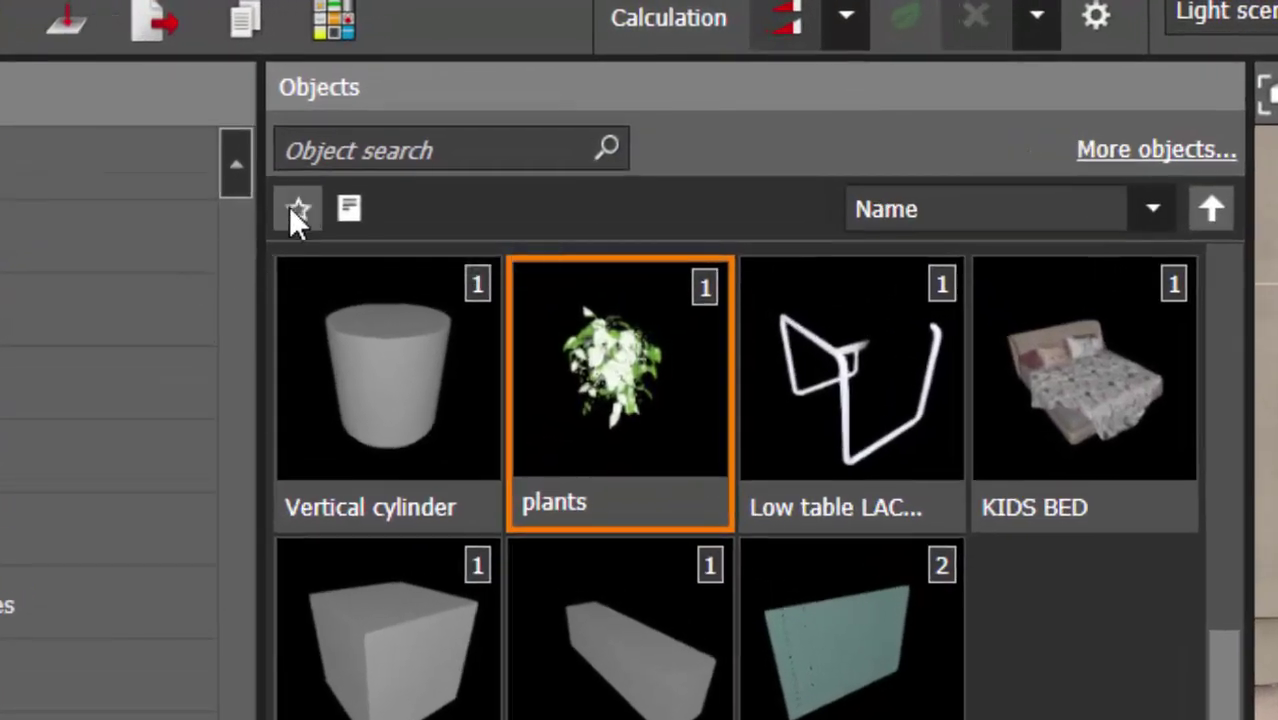
Try the favourites filter and the project objects filter on the object list, and reset all filters
left_click(298, 210)
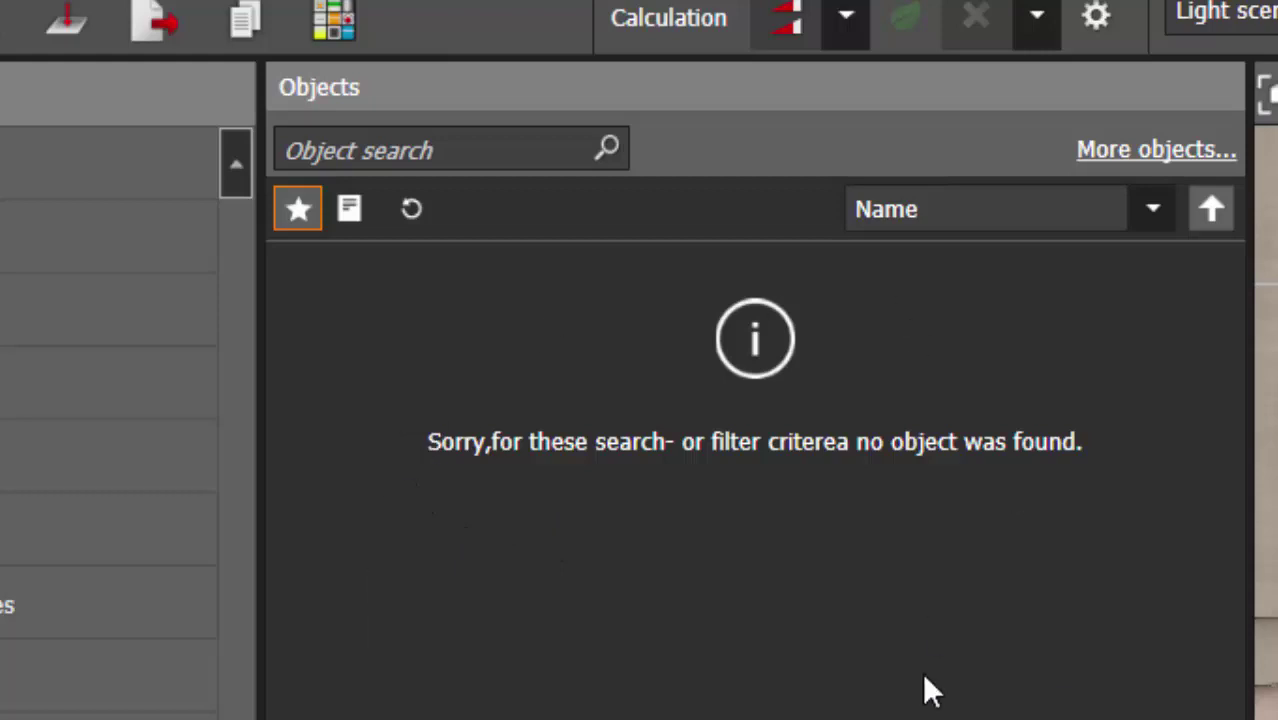
left_click(290, 207)
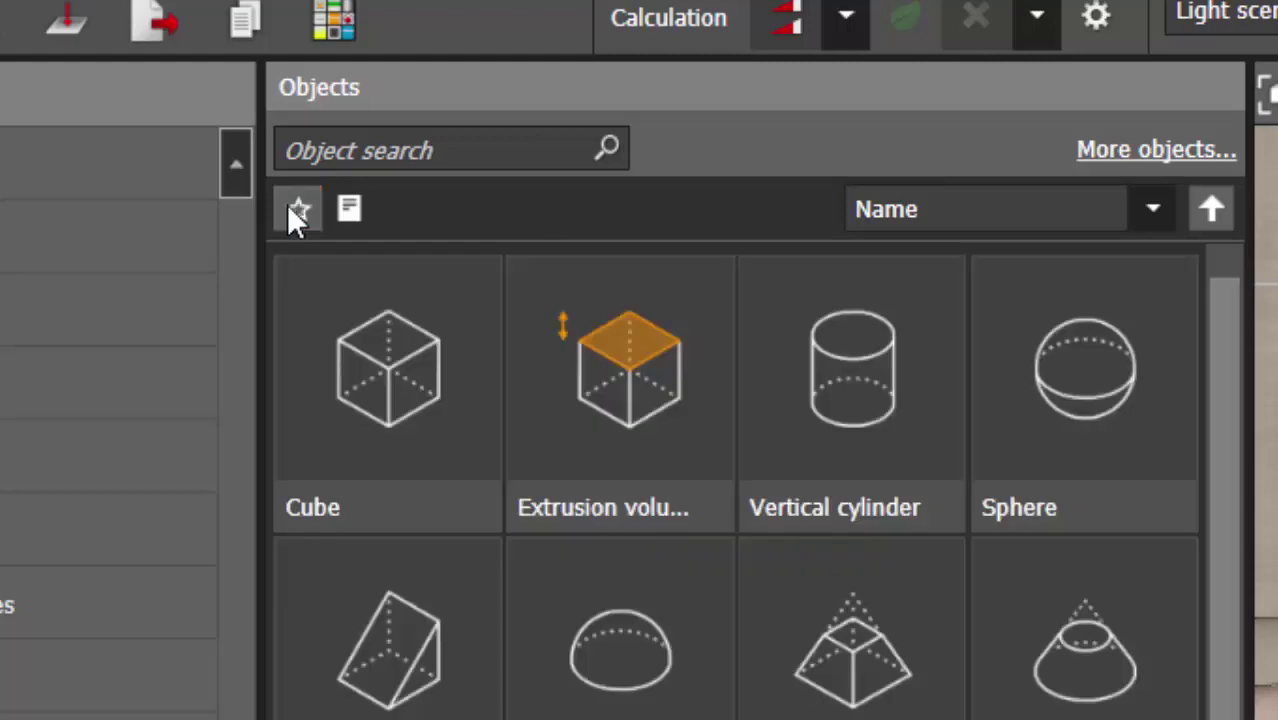
left_click(348, 210)
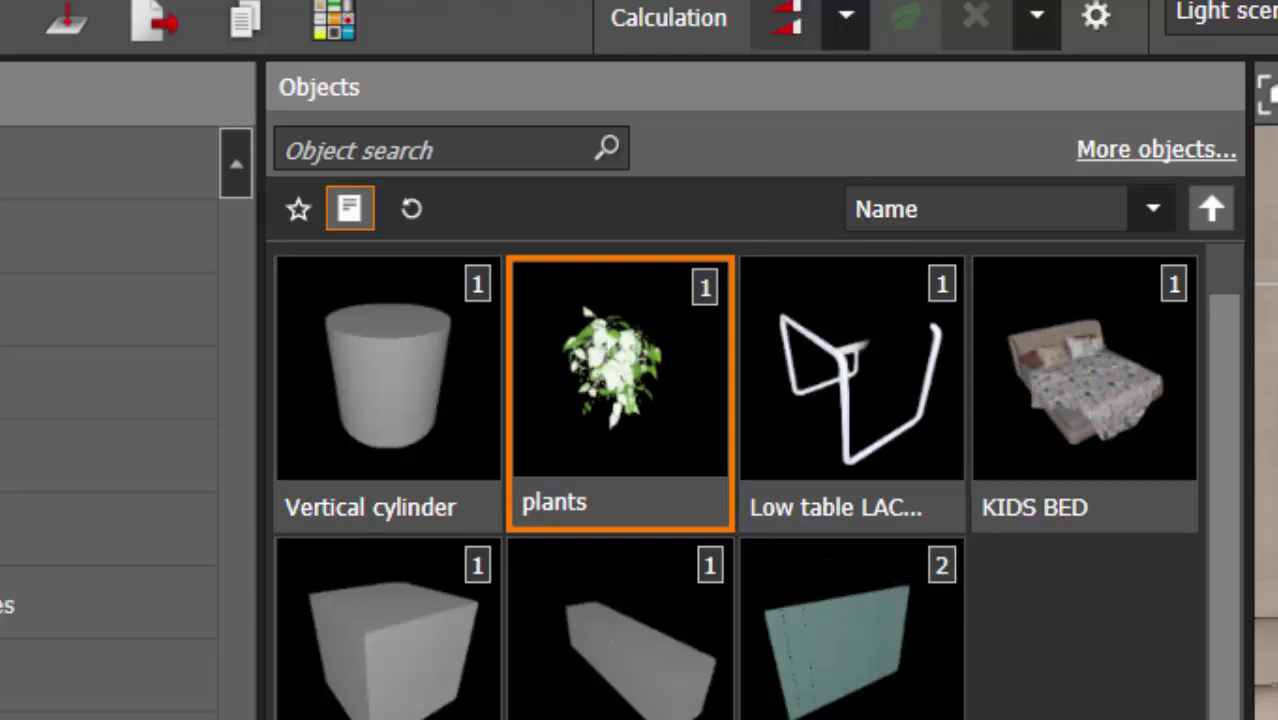
left_click(412, 210)
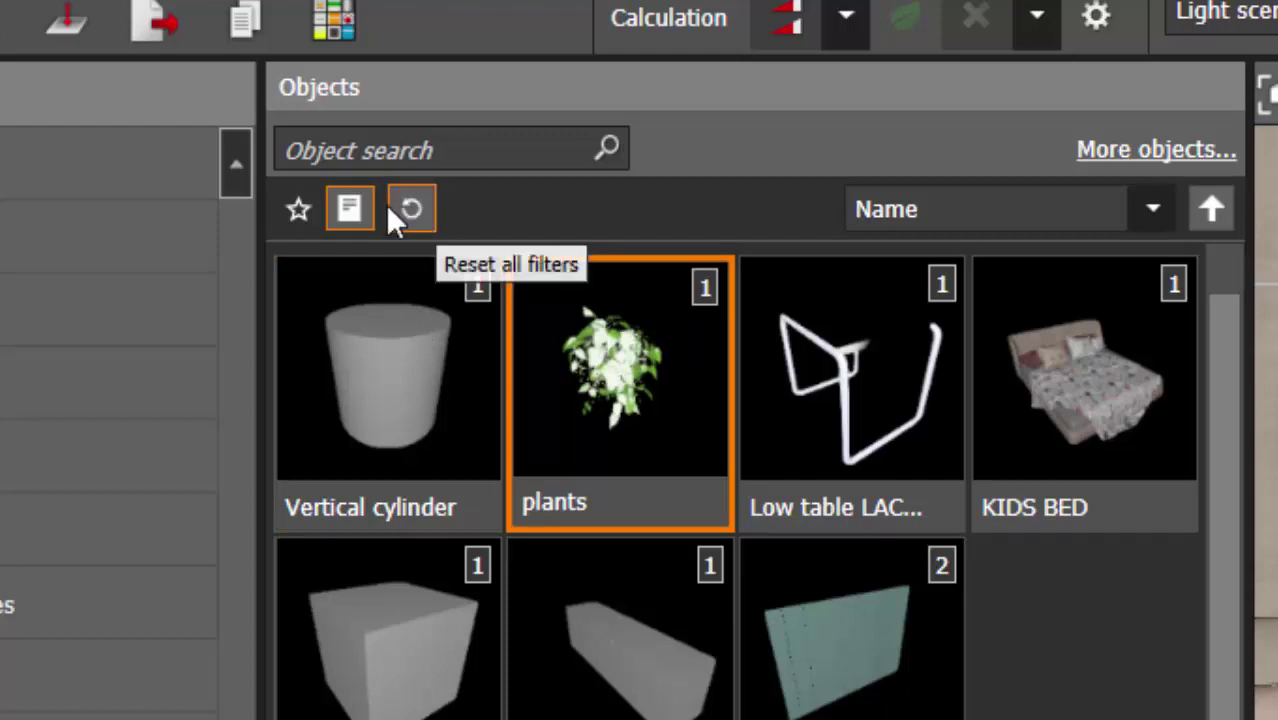
scroll(605, 560, "down", 5)
scroll(603, 640, "up", 6)
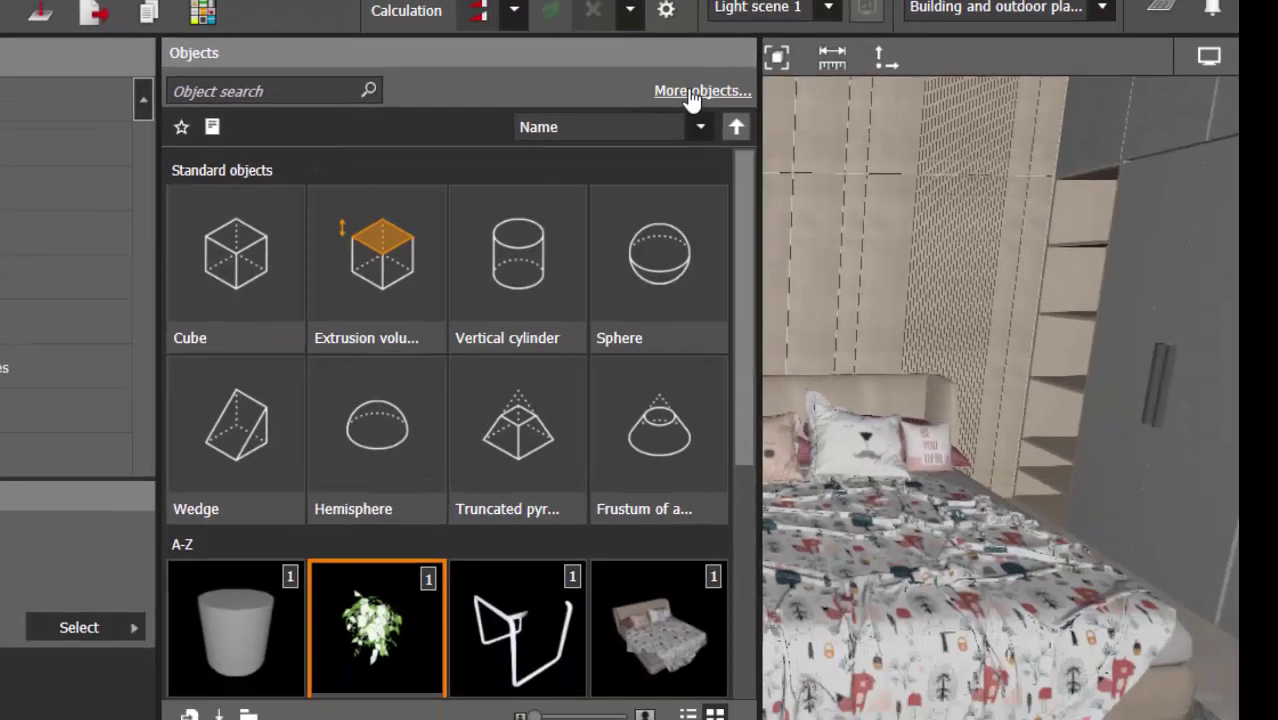
Open the full object catalog, browse its objects in a maximized window, and close it
left_click(692, 91)
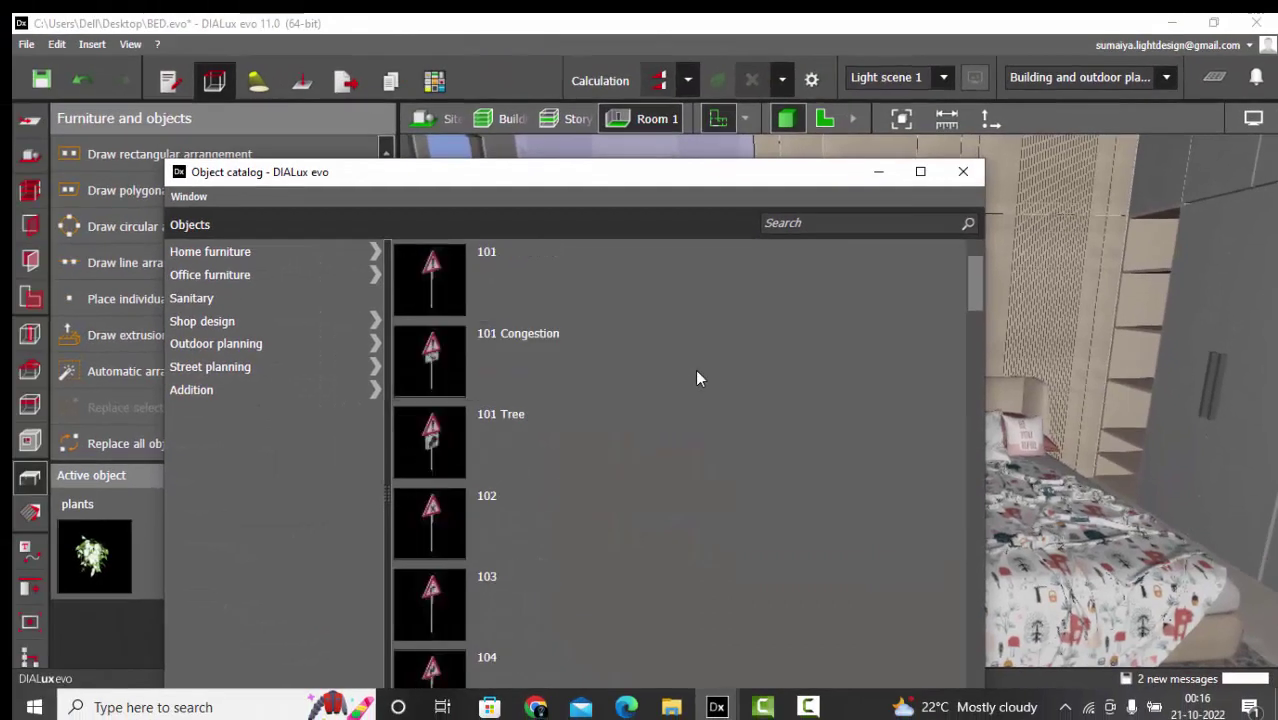
left_click(920, 172)
scroll(783, 343, "down", 20)
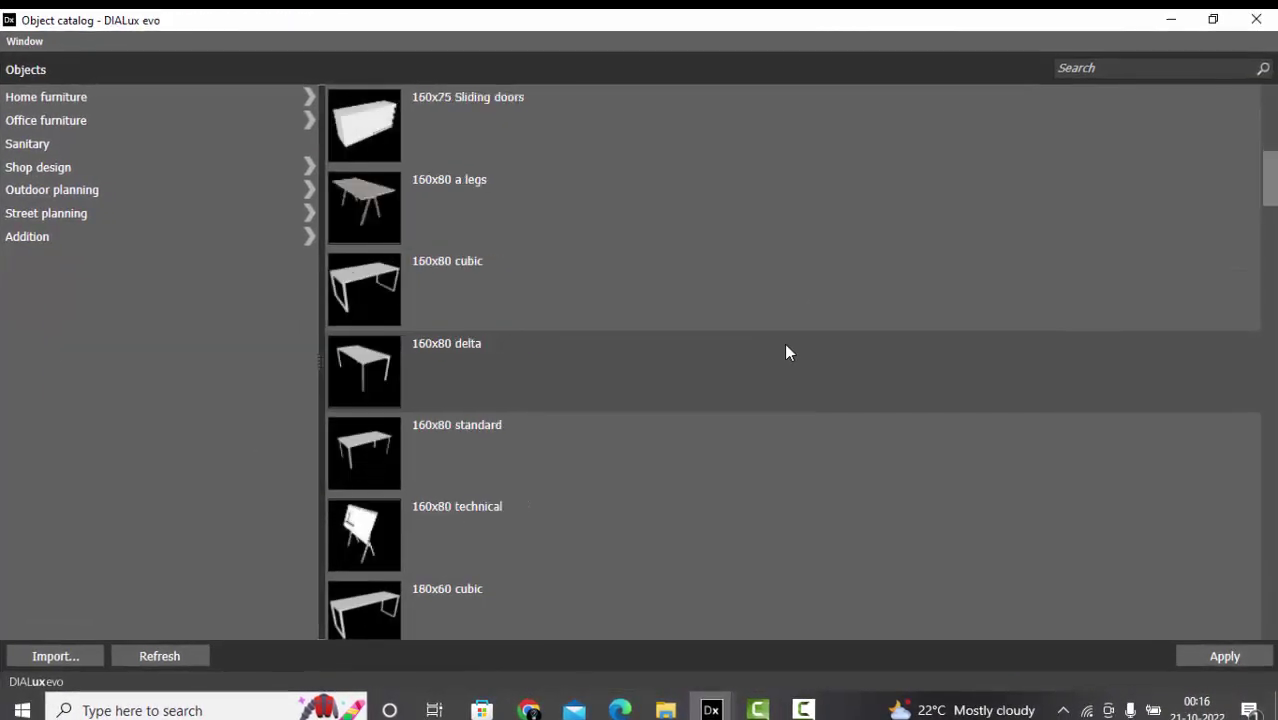
left_click(1256, 19)
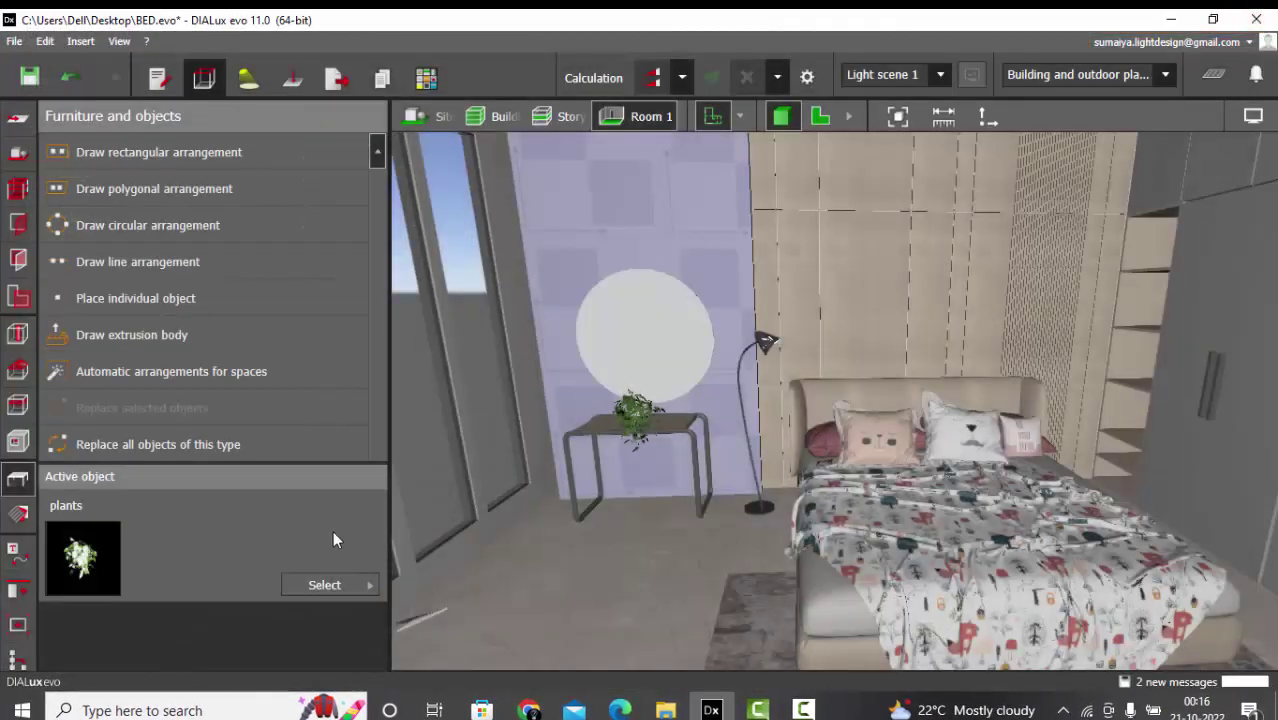
Reopen the object list and try its list view and thumbnail size adjustment, leaving it in thumbnail view
left_click(335, 590)
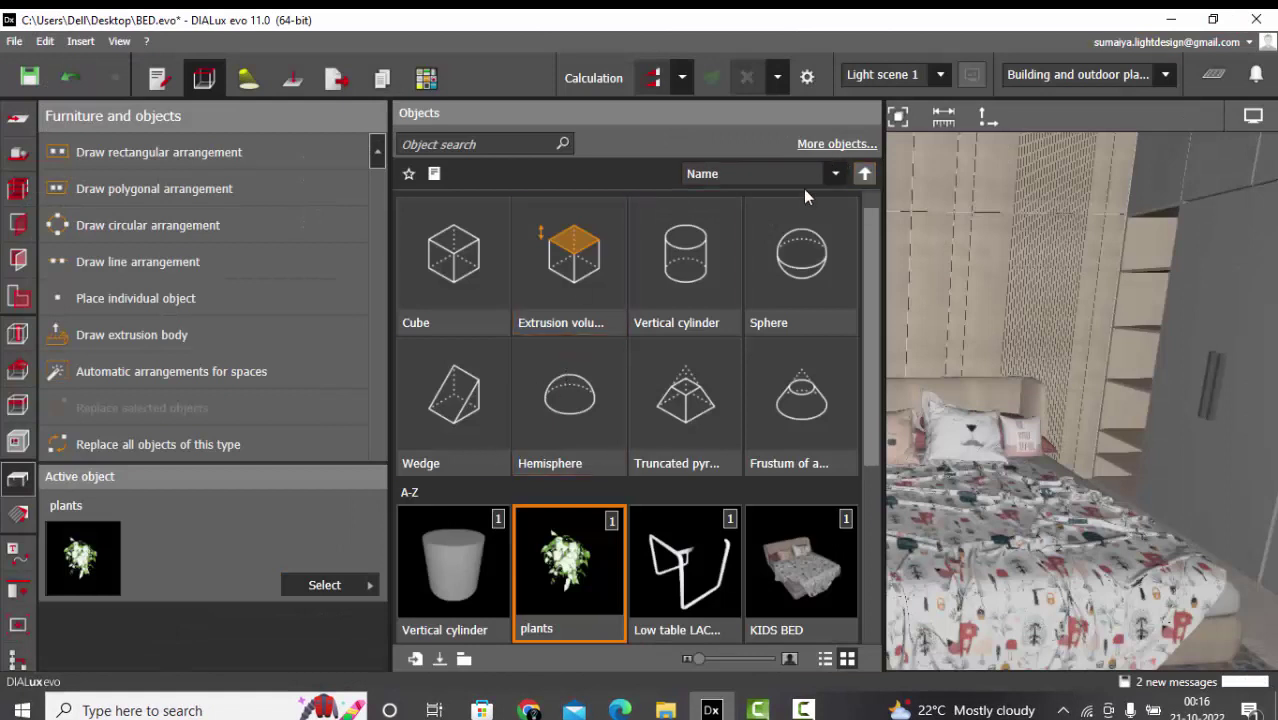
scroll(781, 287, "down", 1)
scroll(781, 287, "down", 3)
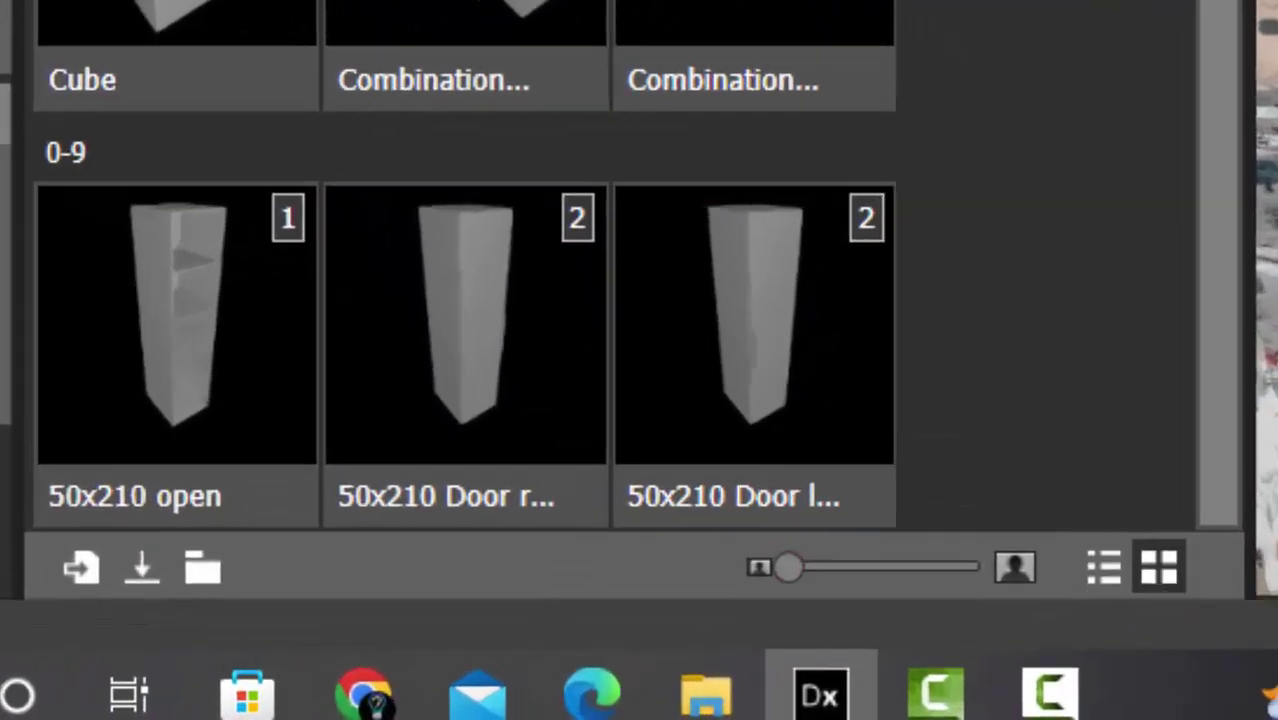
left_click(1103, 568)
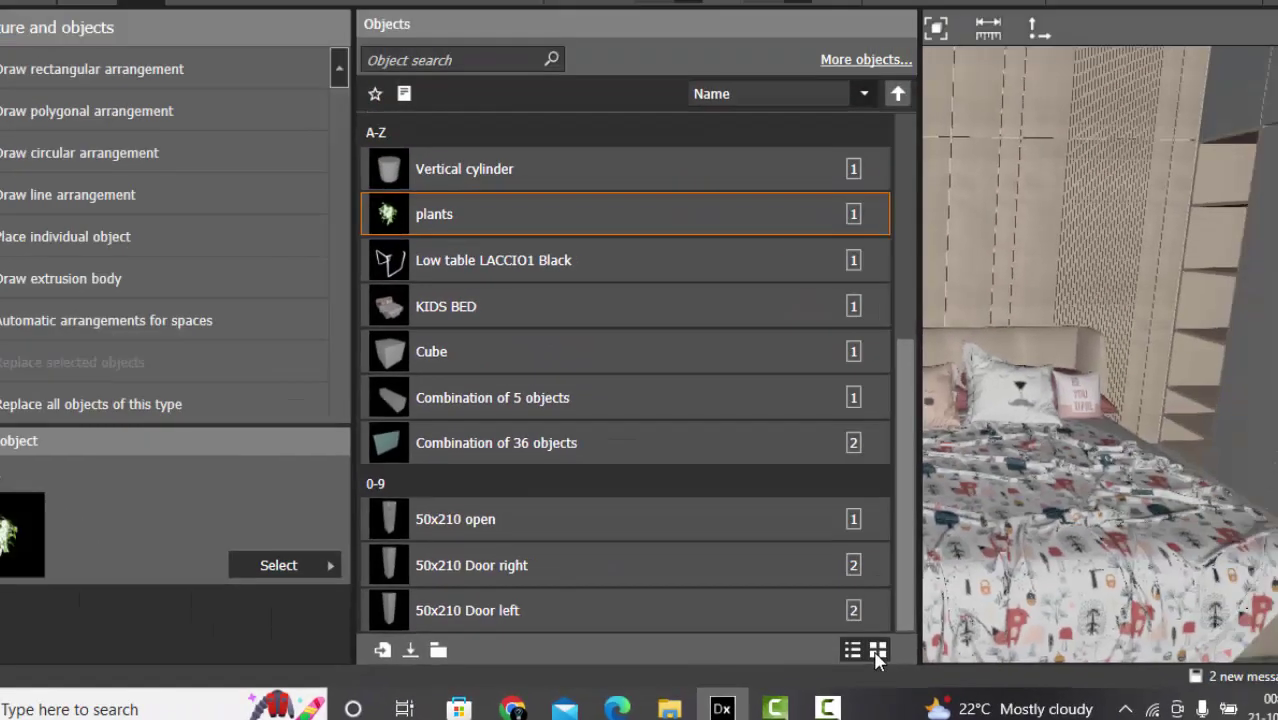
left_click(1159, 568)
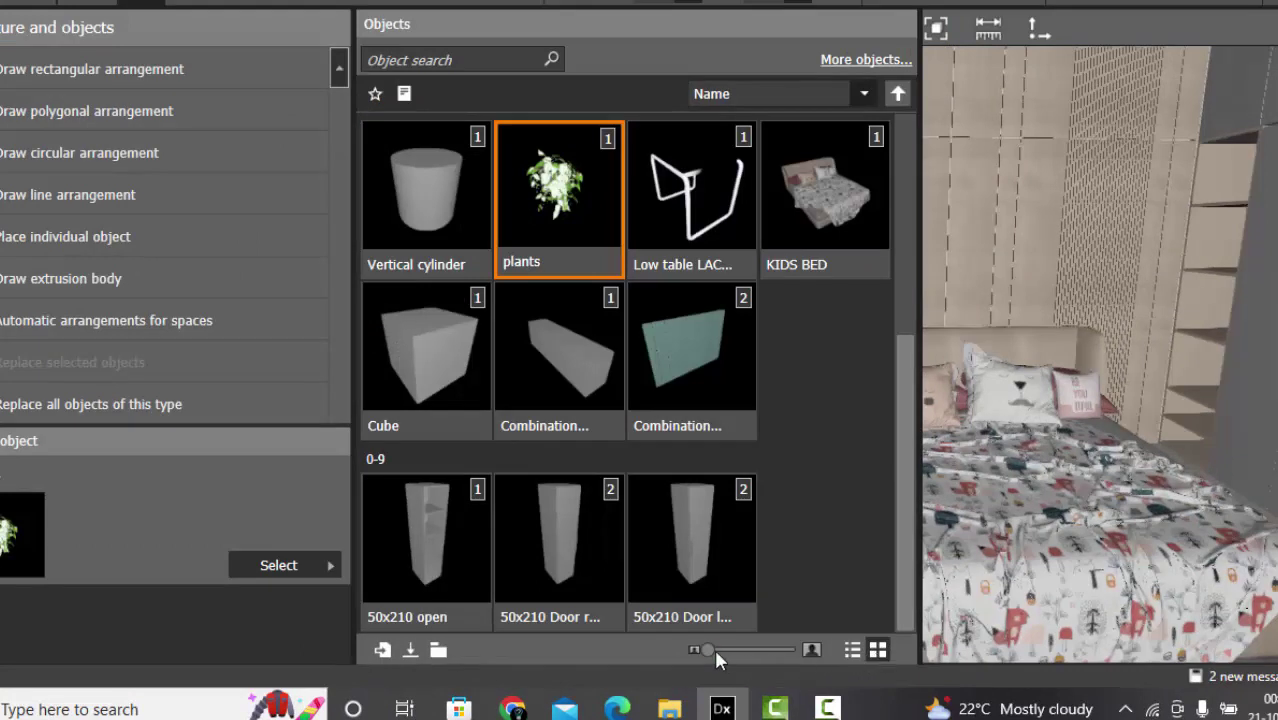
mouse_move(708, 649)
left_mouse_down()
mouse_move(789, 650)
mouse_move(723, 650)
left_mouse_up()
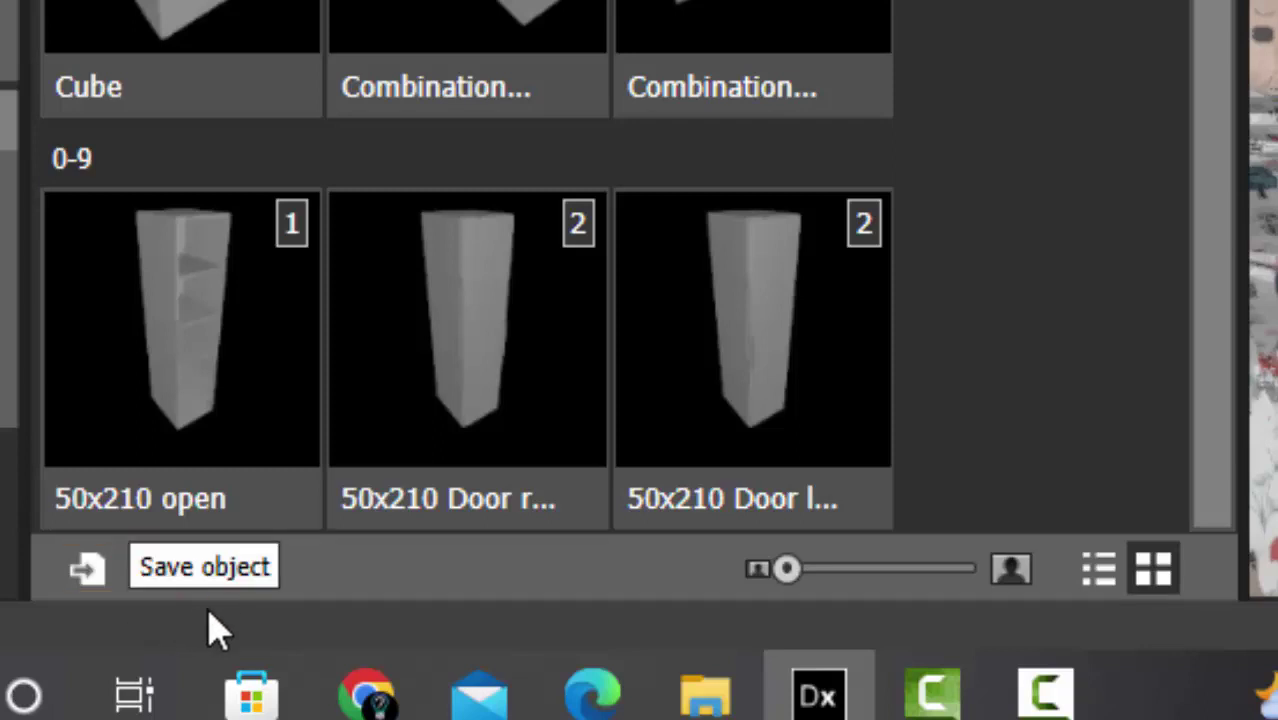
Open the object import dialog, close it without importing anything, and reopen the object list
left_click(87, 570)
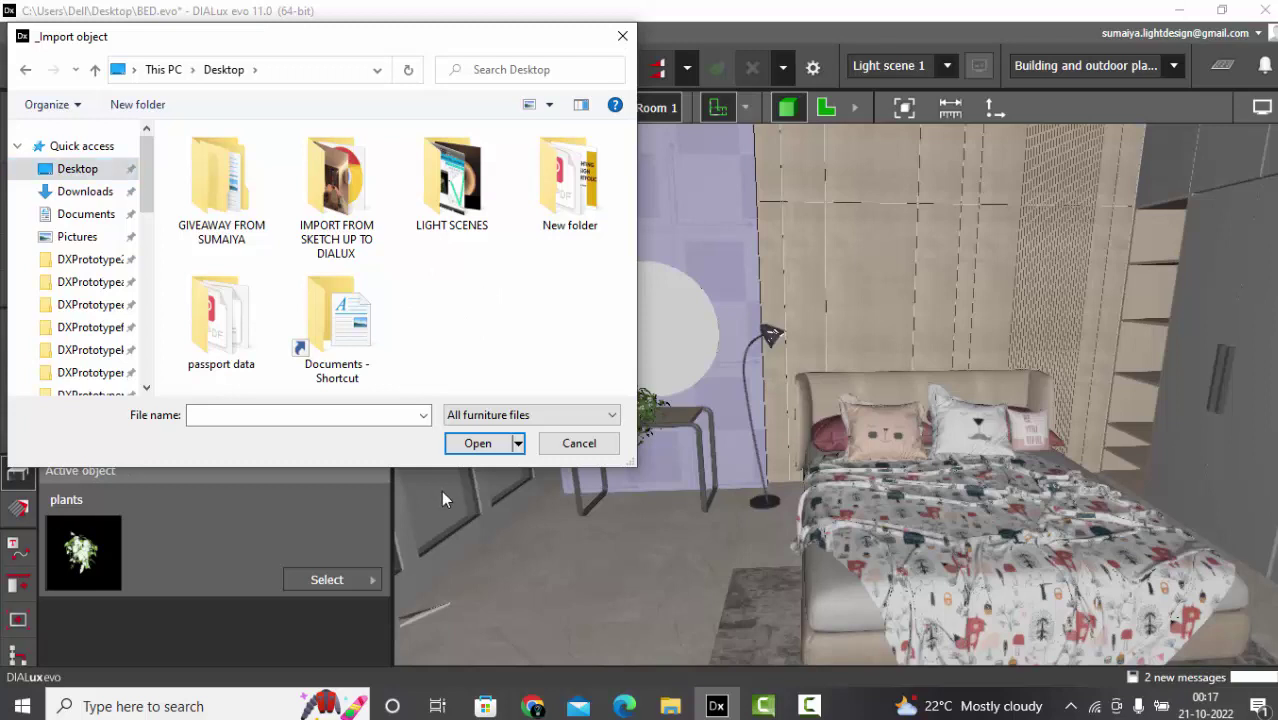
left_click(622, 36)
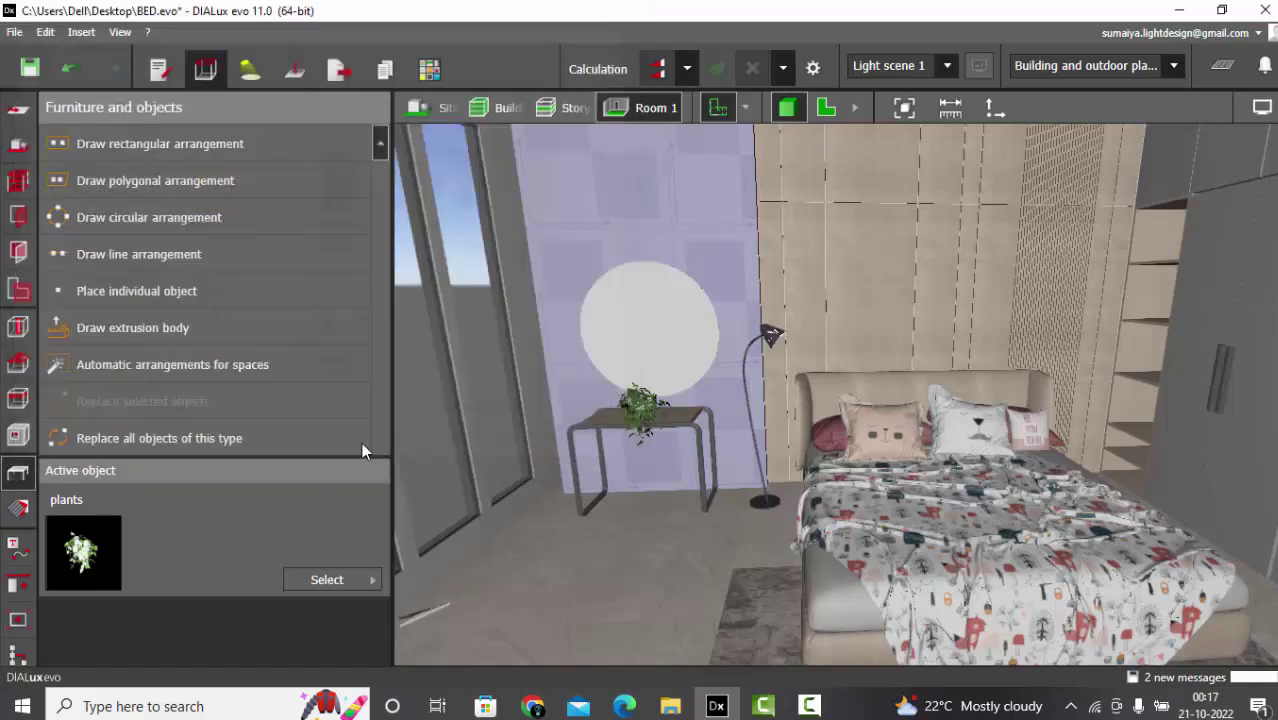
left_click(368, 582)
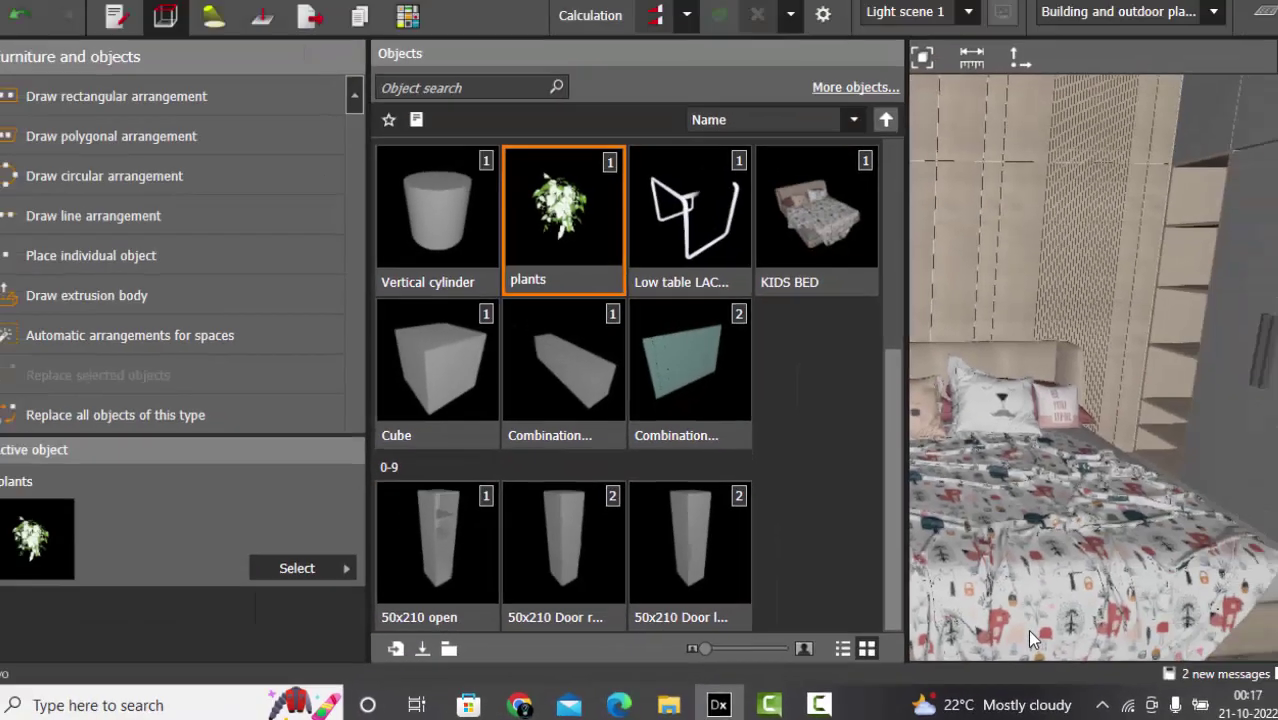
Switch from the 3D room view to the floor plan of Story 1
right_click_drag(1027, 629, 631, 434)
left_click_drag(630, 443, 493, 291)
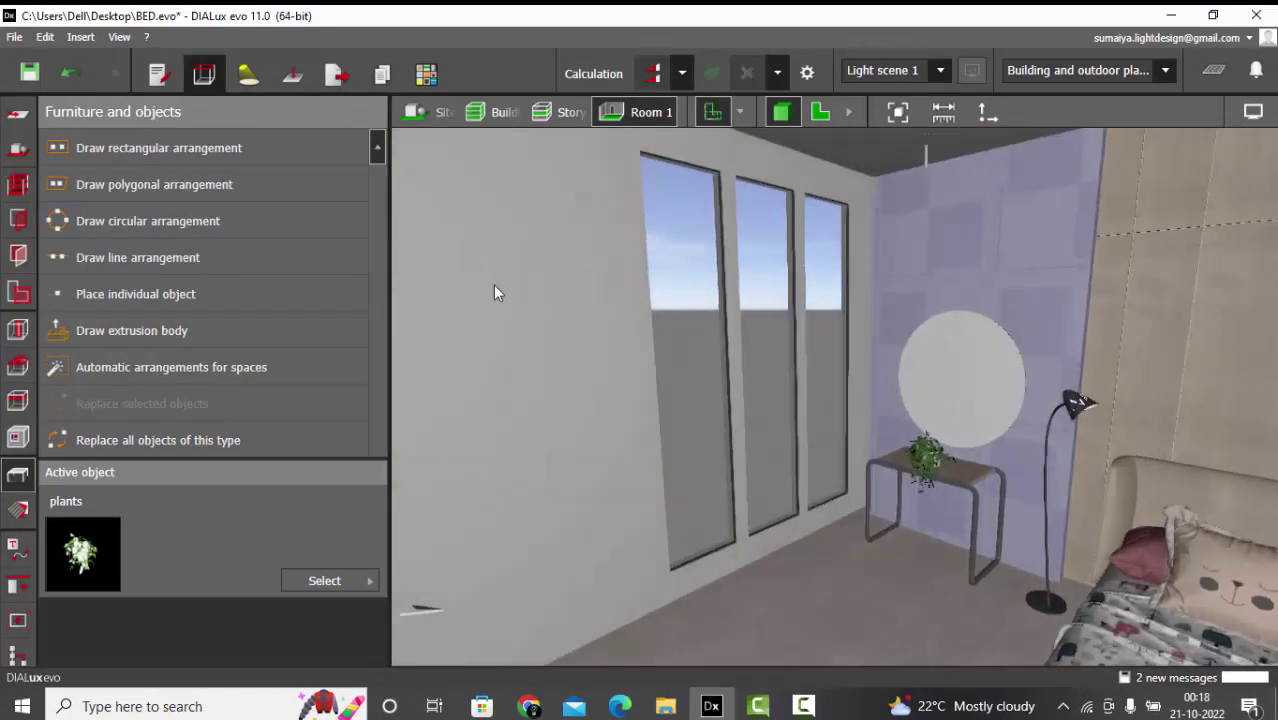
left_click(821, 119)
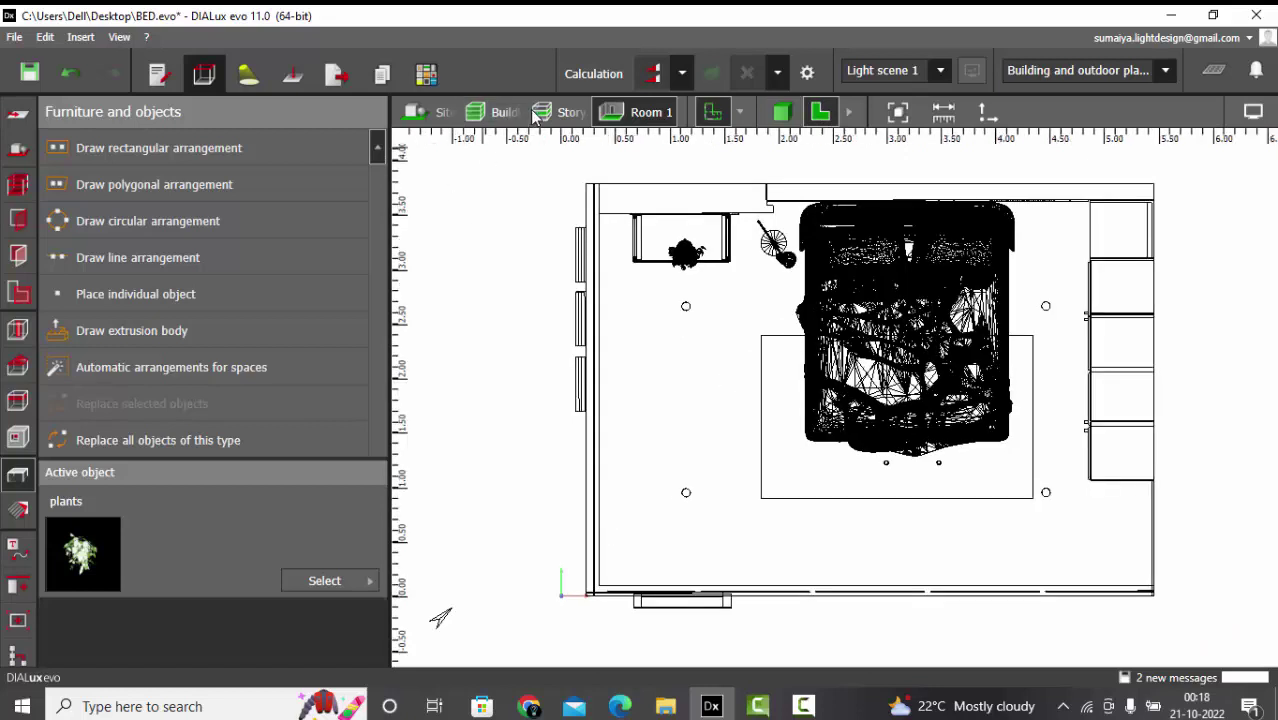
left_click(540, 112)
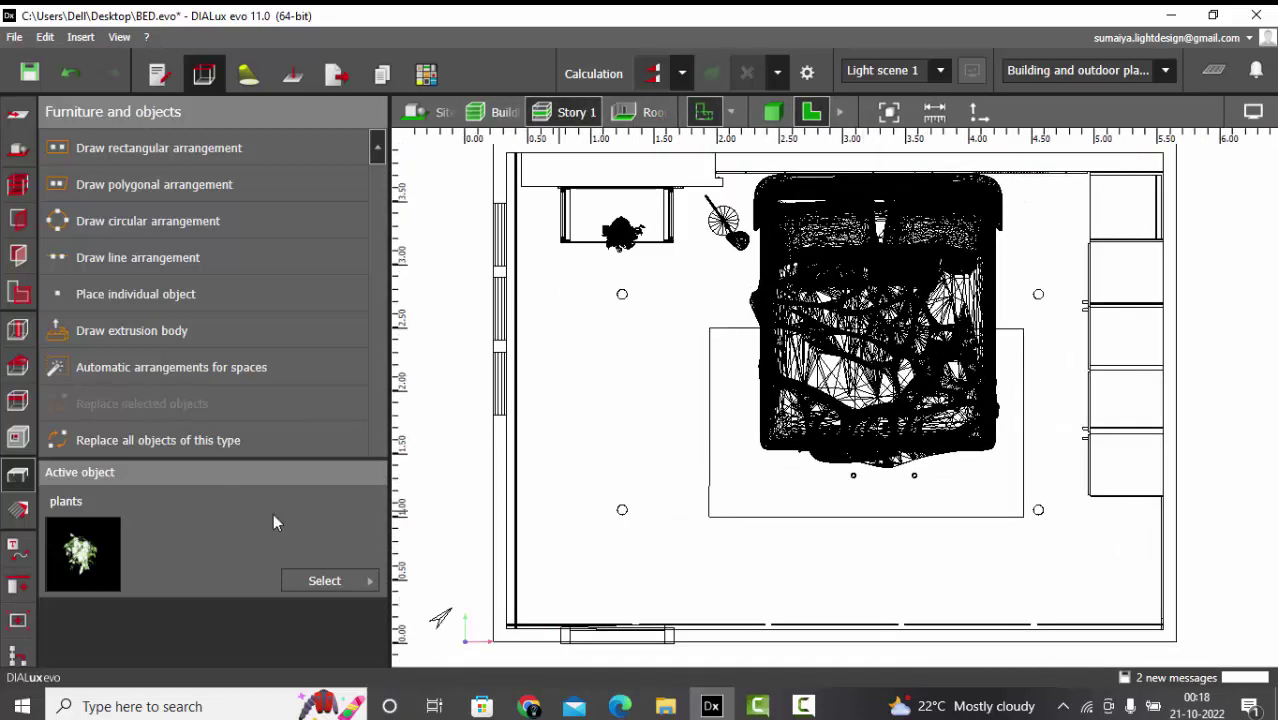
Place an individual standard Cube in the floor plan, next to the window wall near the room's lower-left corner
left_click(325, 580)
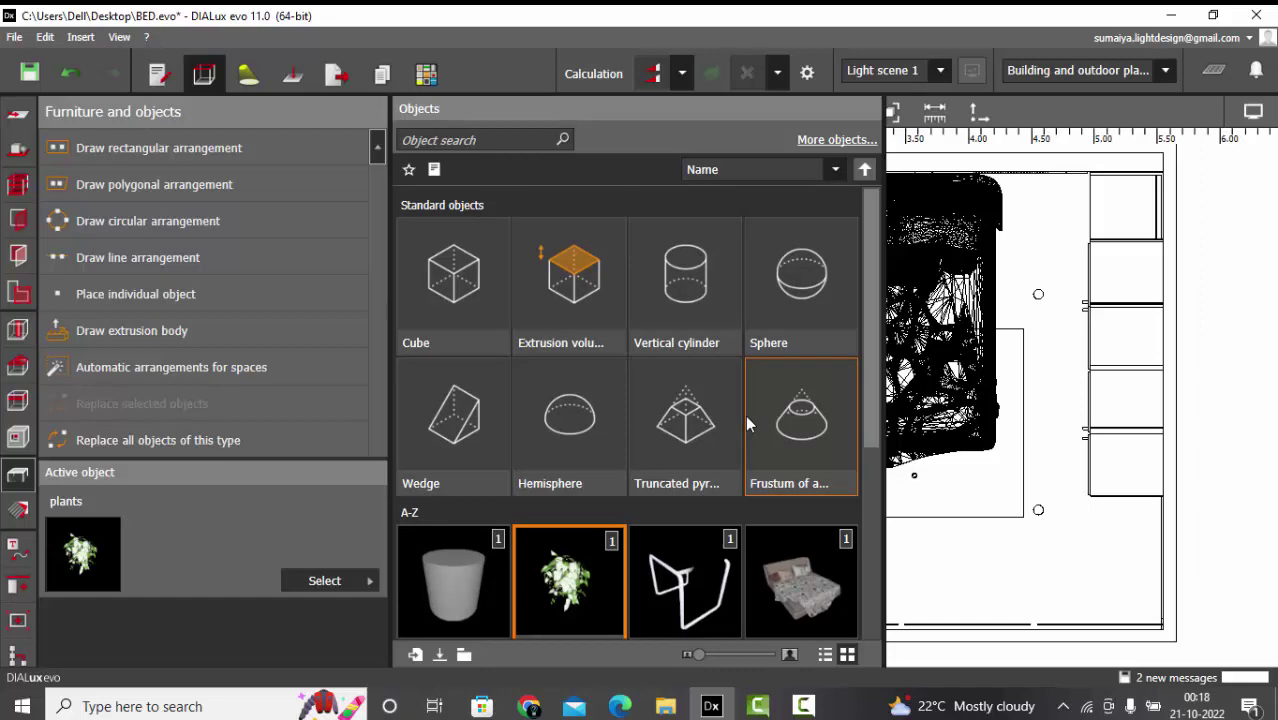
left_click(415, 287)
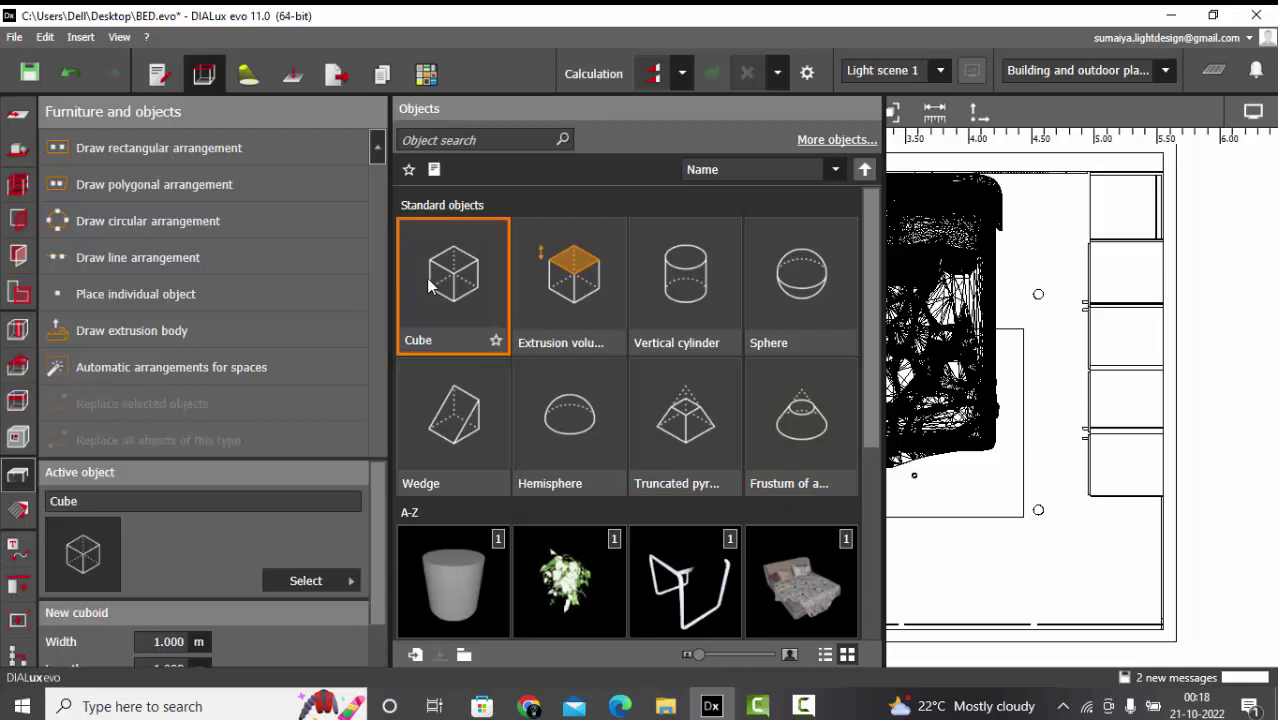
left_click(272, 304)
left_click(565, 422)
scroll(568, 414, "up", 2)
left_click_drag(564, 425, 591, 447)
scroll(591, 447, "up", 1)
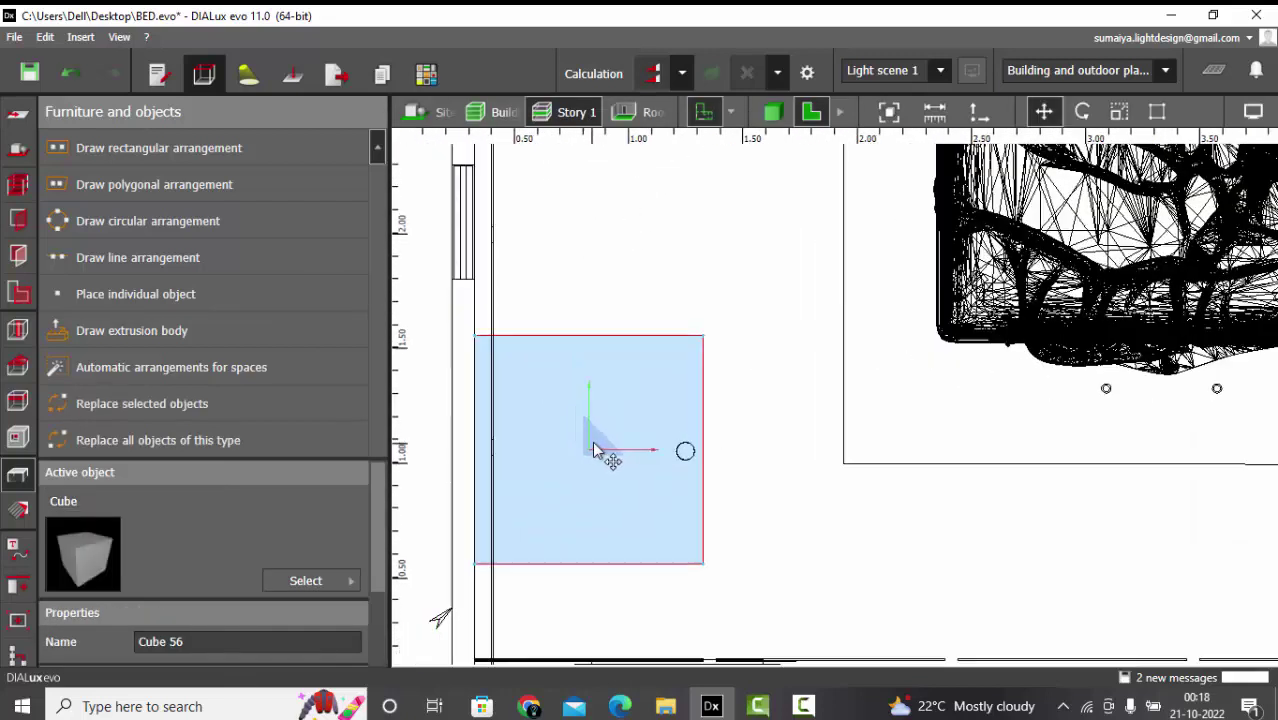
Set the cube's first size dimension to 0.020 m to turn it into a thin panel
scroll(214, 600, "down", 3)
left_click(214, 595)
left_click(217, 647)
type("0.026")
key("Return")
key("ctrl+z")
scroll(216, 652, "down", 3)
type("0.026")
key("Return")
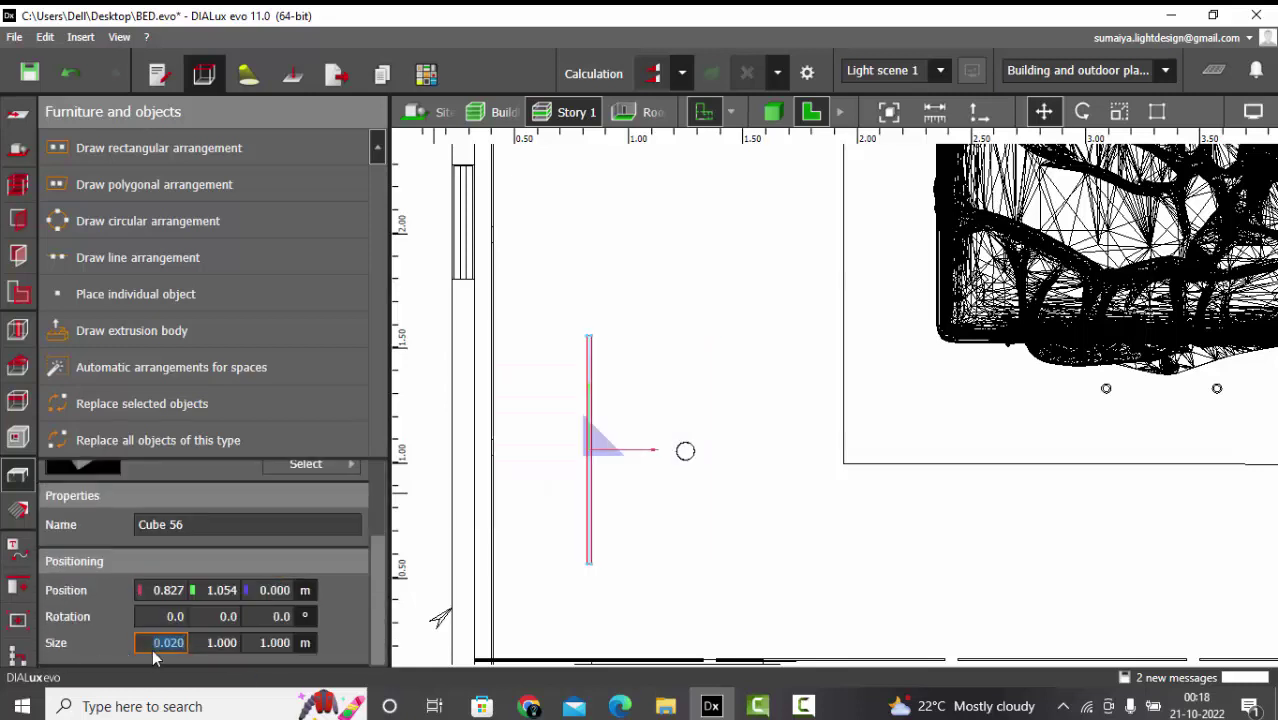
Move the thin panel against the wall beside the windows and raise it about 1.08 m above the floor in 3D
left_click_drag(596, 451, 485, 418)
left_click(772, 112)
right_click_drag(824, 270, 732, 379)
left_click_drag(732, 381, 289, 551)
left_click(330, 581)
left_click(330, 581)
left_click_drag(640, 430, 662, 370)
Duplicate the wall panel in place and set the copy's second and third size dimensions to 0.950 m
left_click(662, 376)
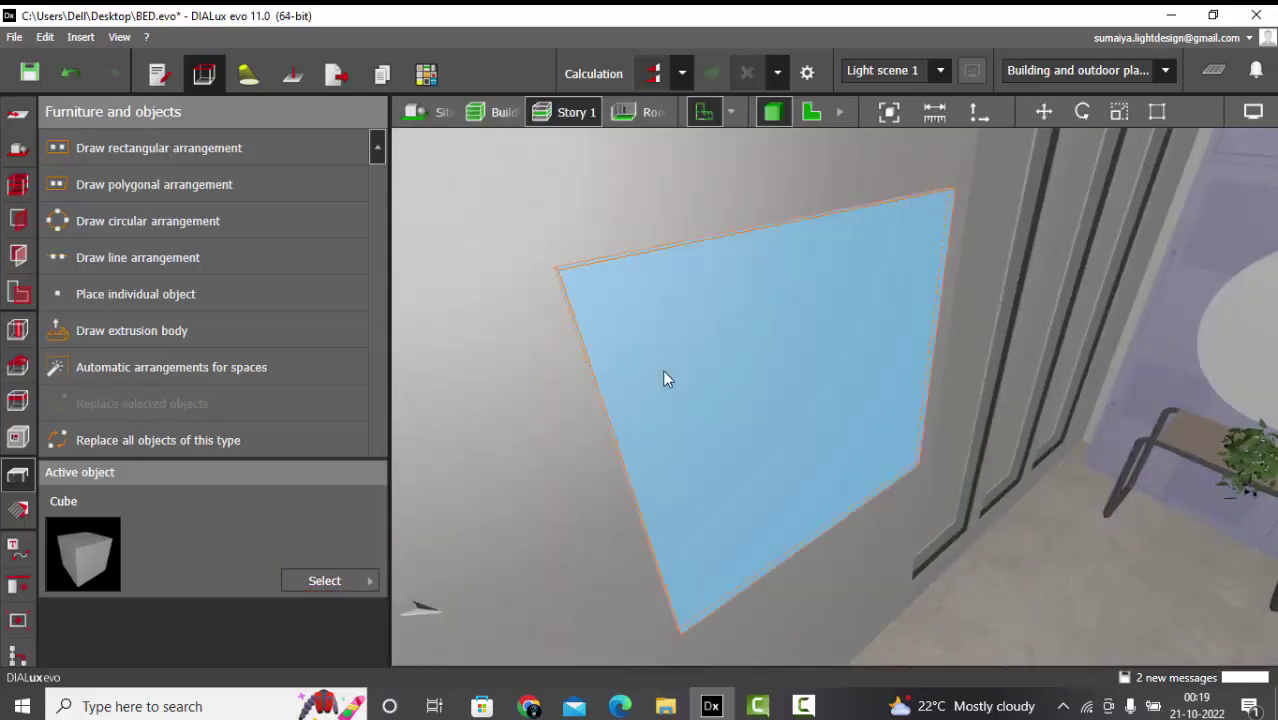
left_click(1043, 111)
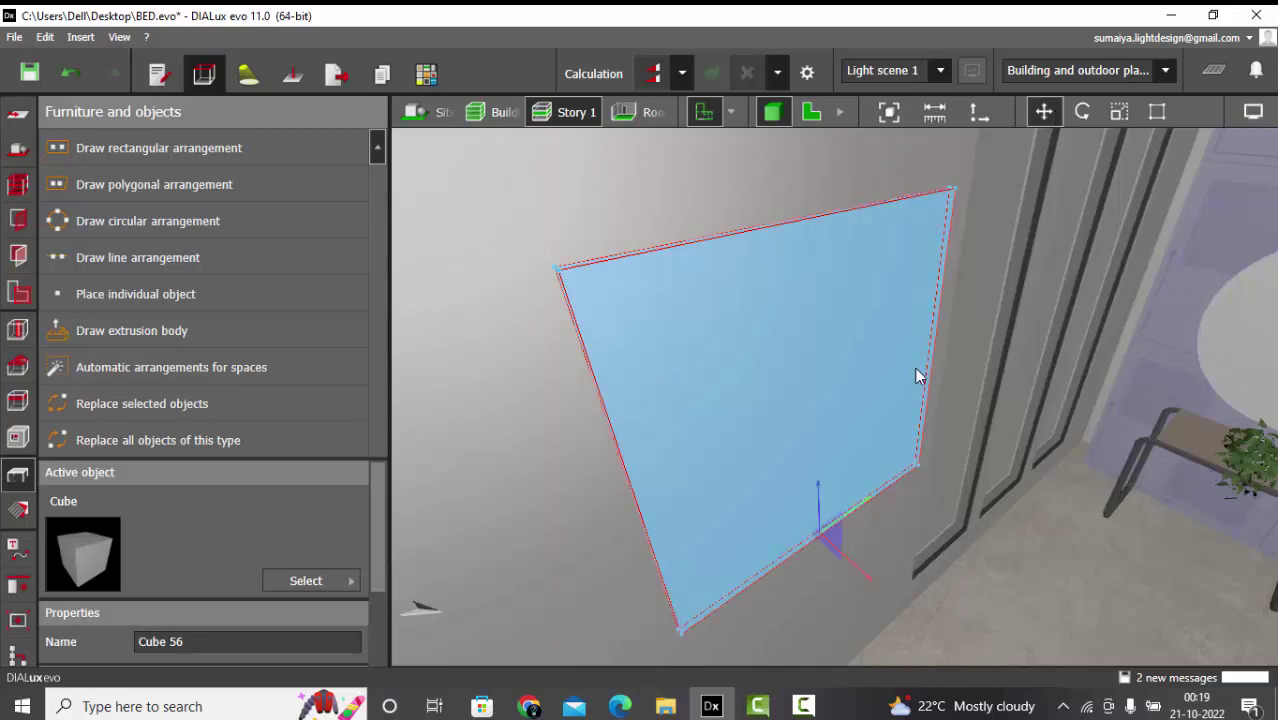
key("ctrl+v")
scroll(94, 589, "down", 2)
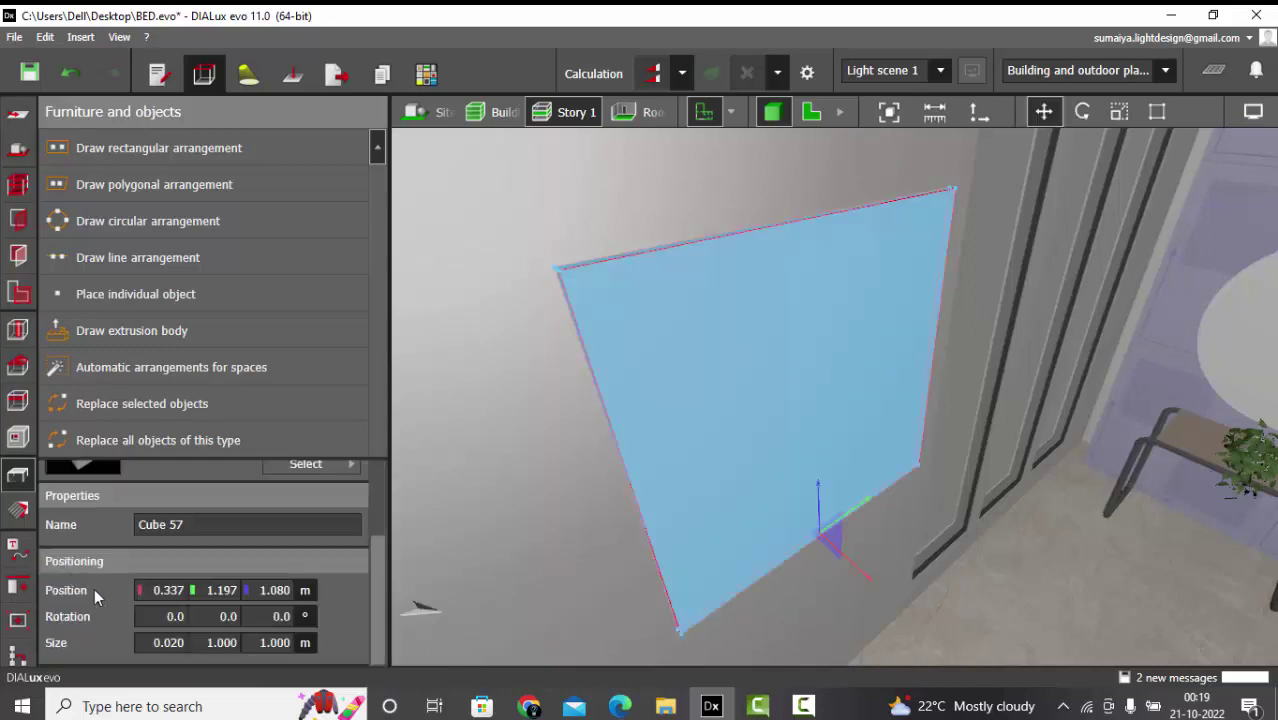
left_click(224, 643)
type(".095")
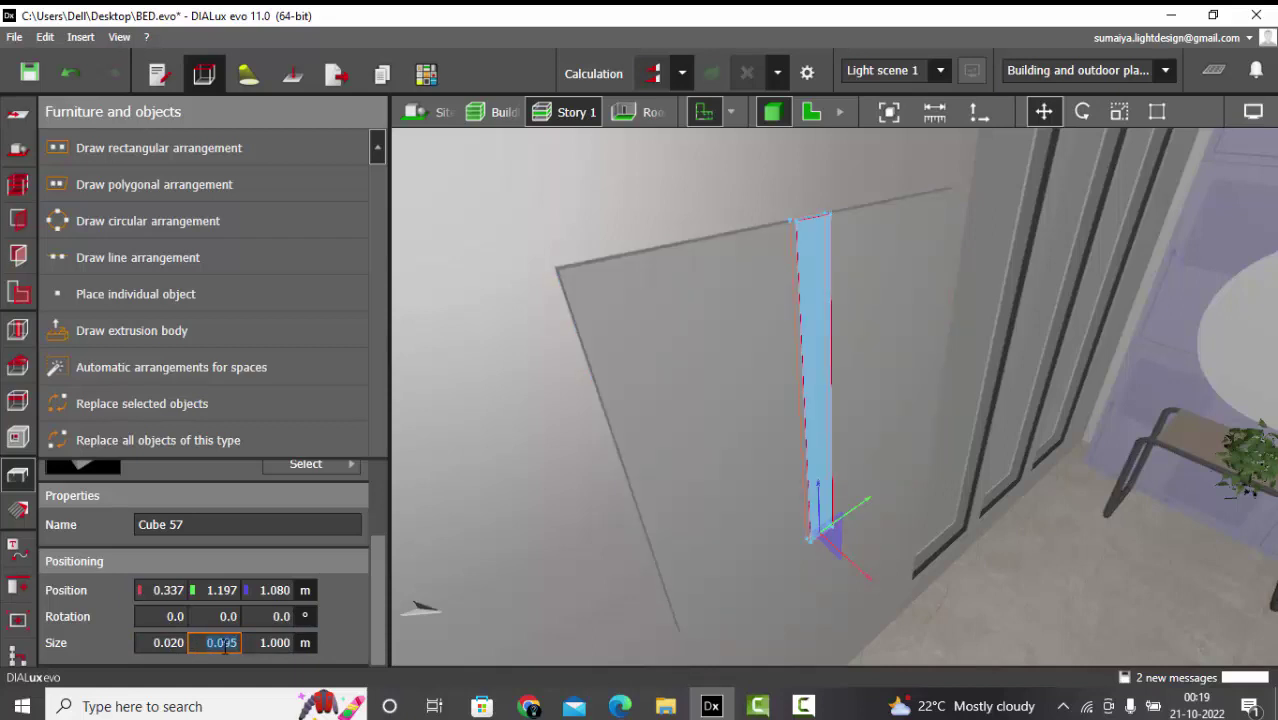
key("Tab")
type(".95")
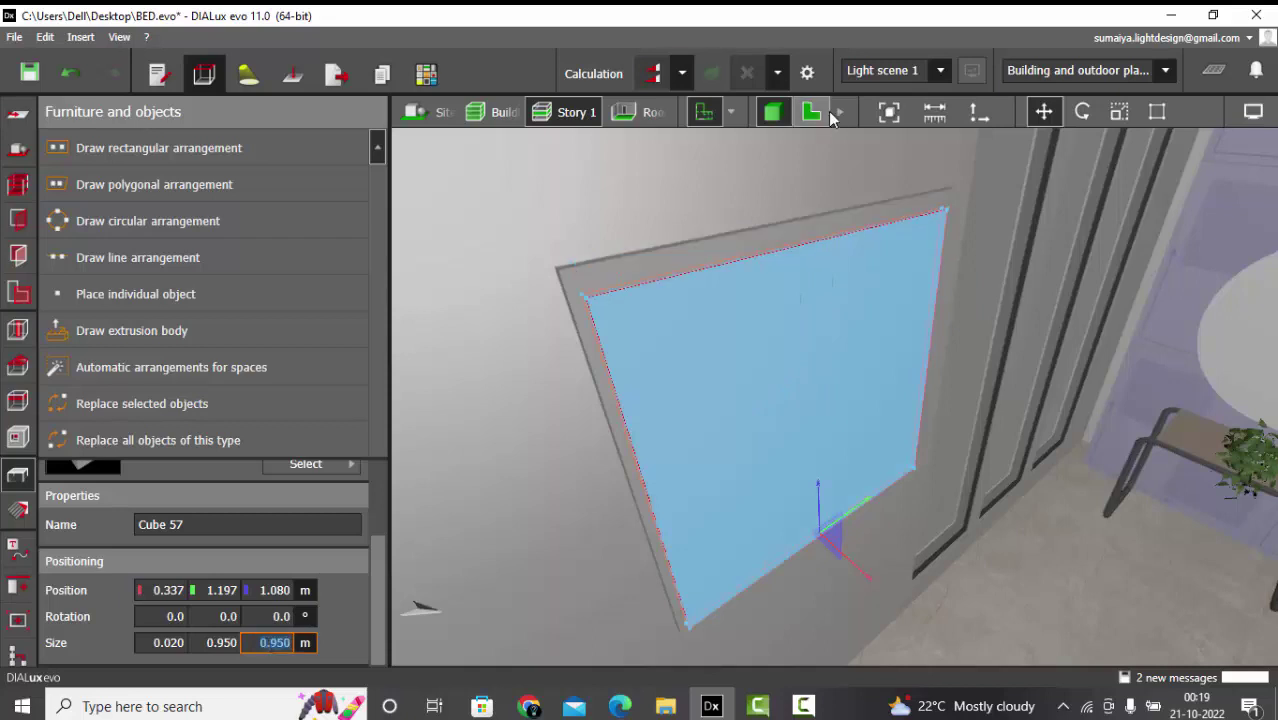
Raise the smaller panel in an elevation view so it is vertically centred on the larger panel
left_click(838, 113)
left_click(848, 112)
scroll(478, 398, "up", 3)
left_click_drag(491, 499, 490, 492)
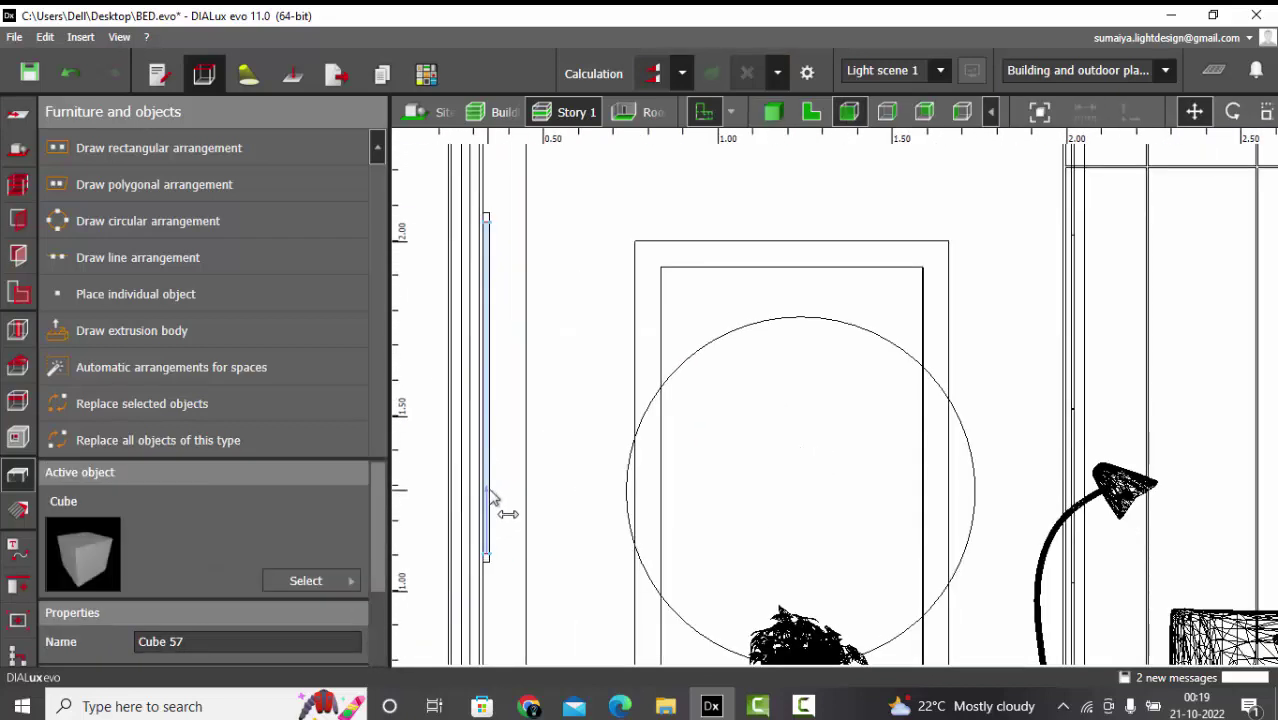
Shift the smaller panel slightly out from the wall in the floor plan and return to the 3D view
left_click(811, 112)
scroll(452, 394, "up", 4)
left_click_drag(585, 470, 595, 470)
left_click(772, 113)
left_click_drag(690, 310, 606, 309)
right_click_drag(607, 316, 565, 238)
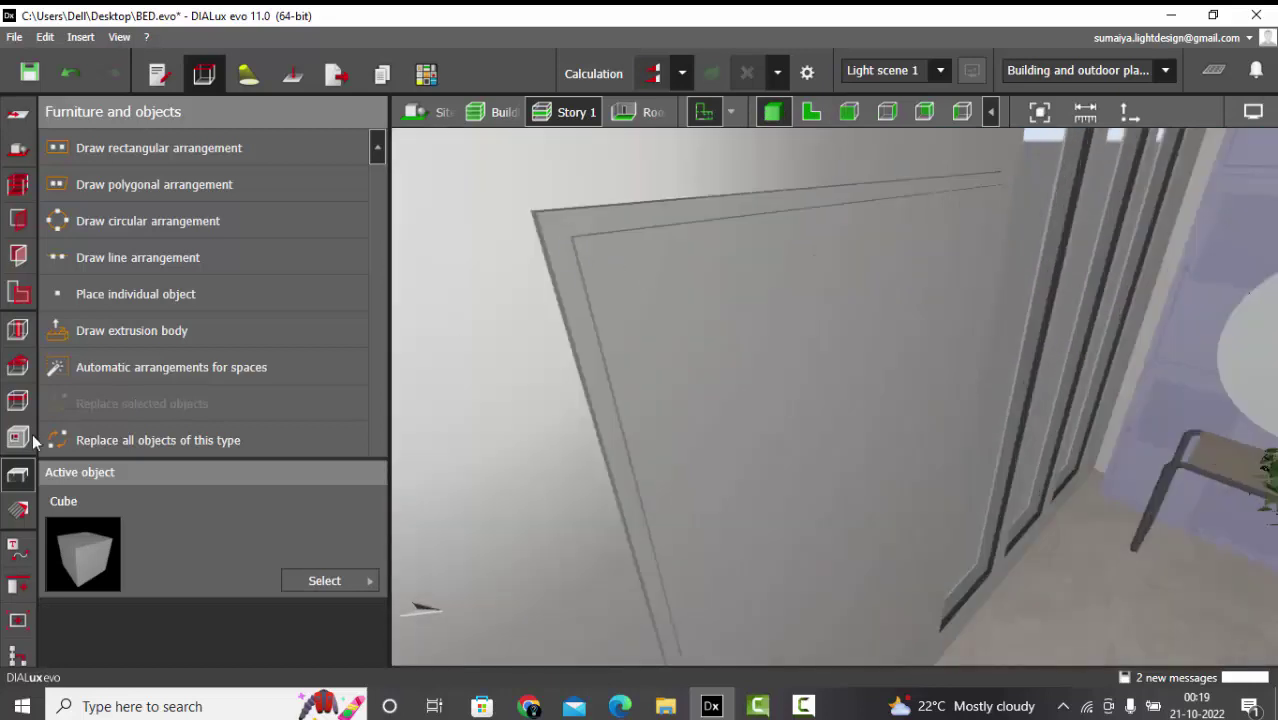
Choose Beech, steamed from the indoor furniture textures of the Material catalog and apply it to the wall panels
left_click(12, 513)
left_click(330, 575)
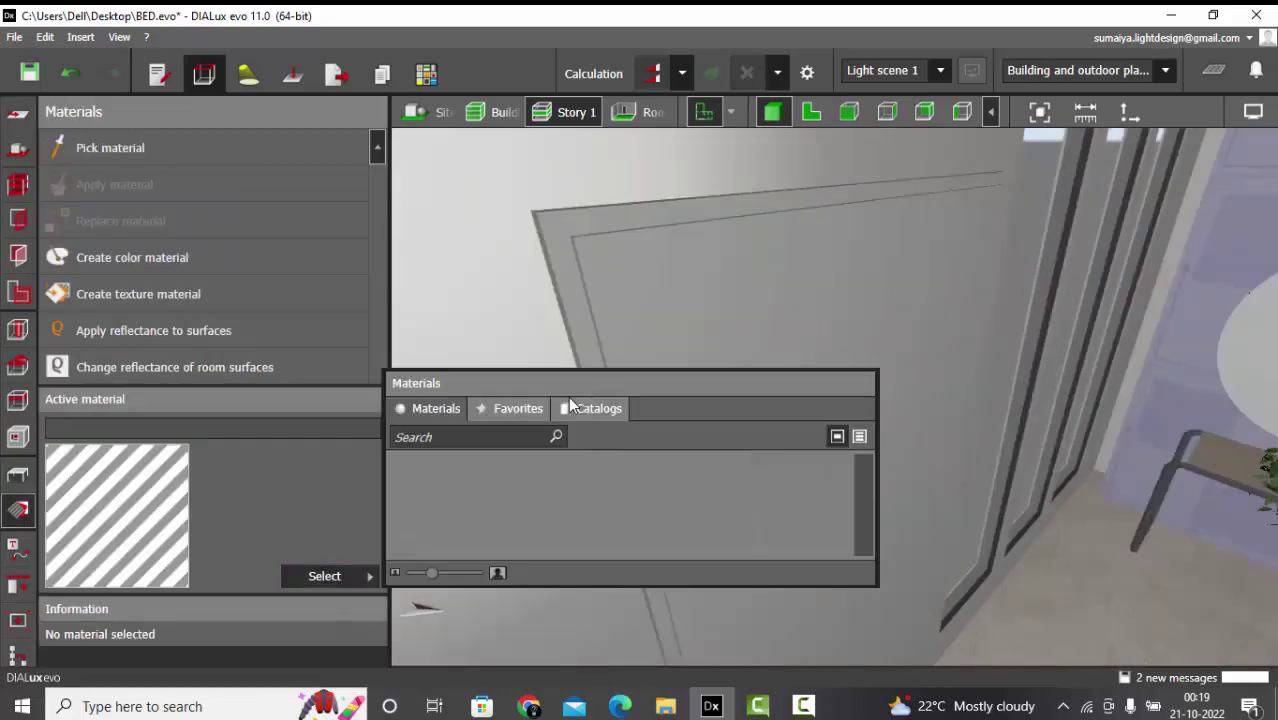
left_click(602, 411)
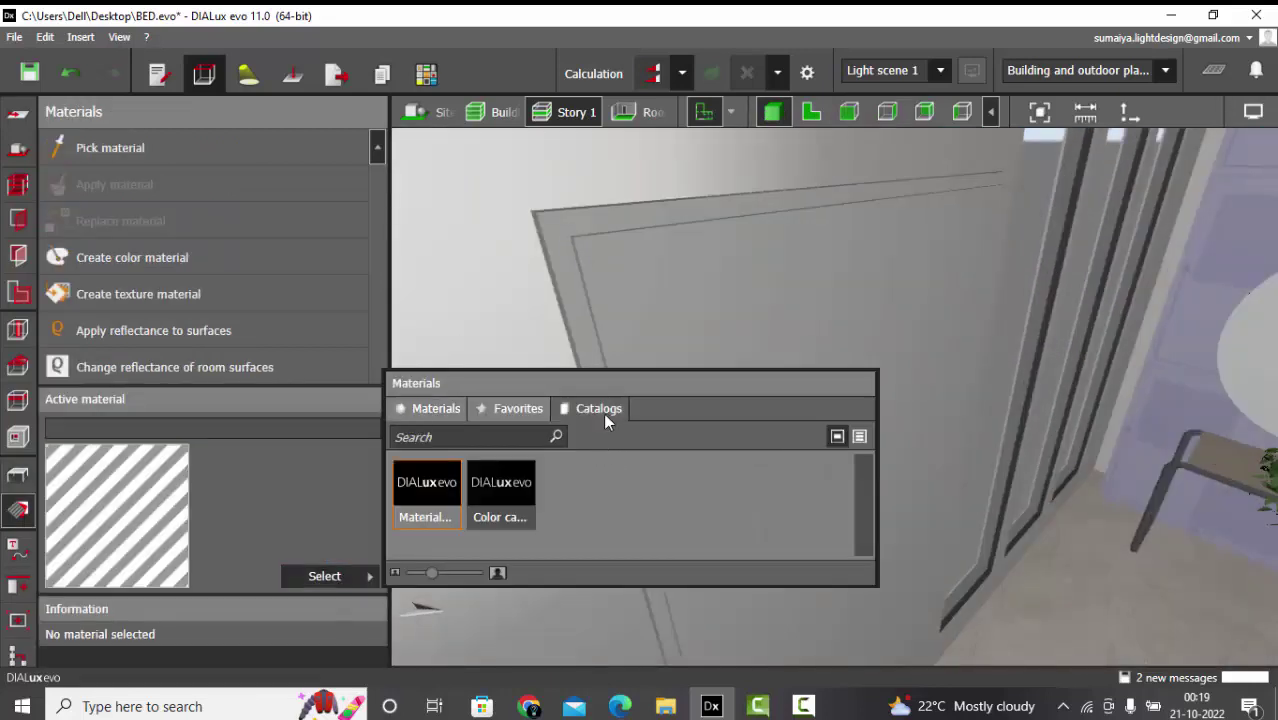
left_click(424, 507)
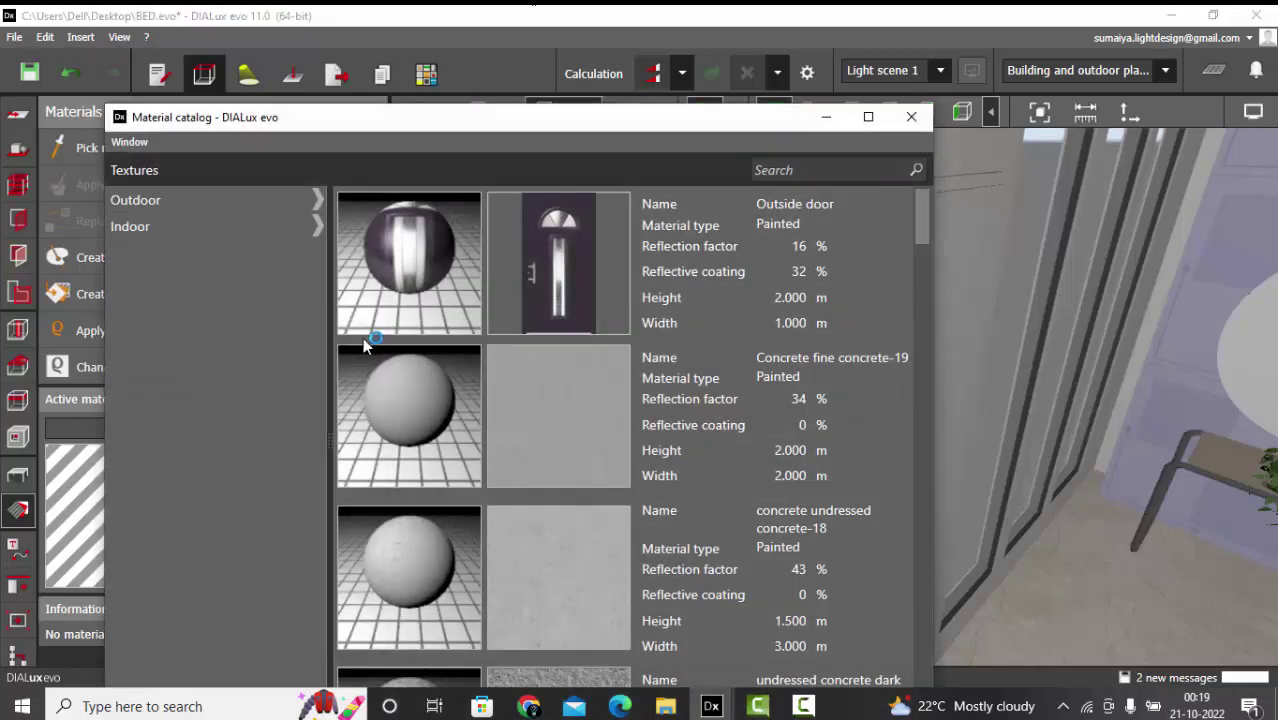
left_click(130, 227)
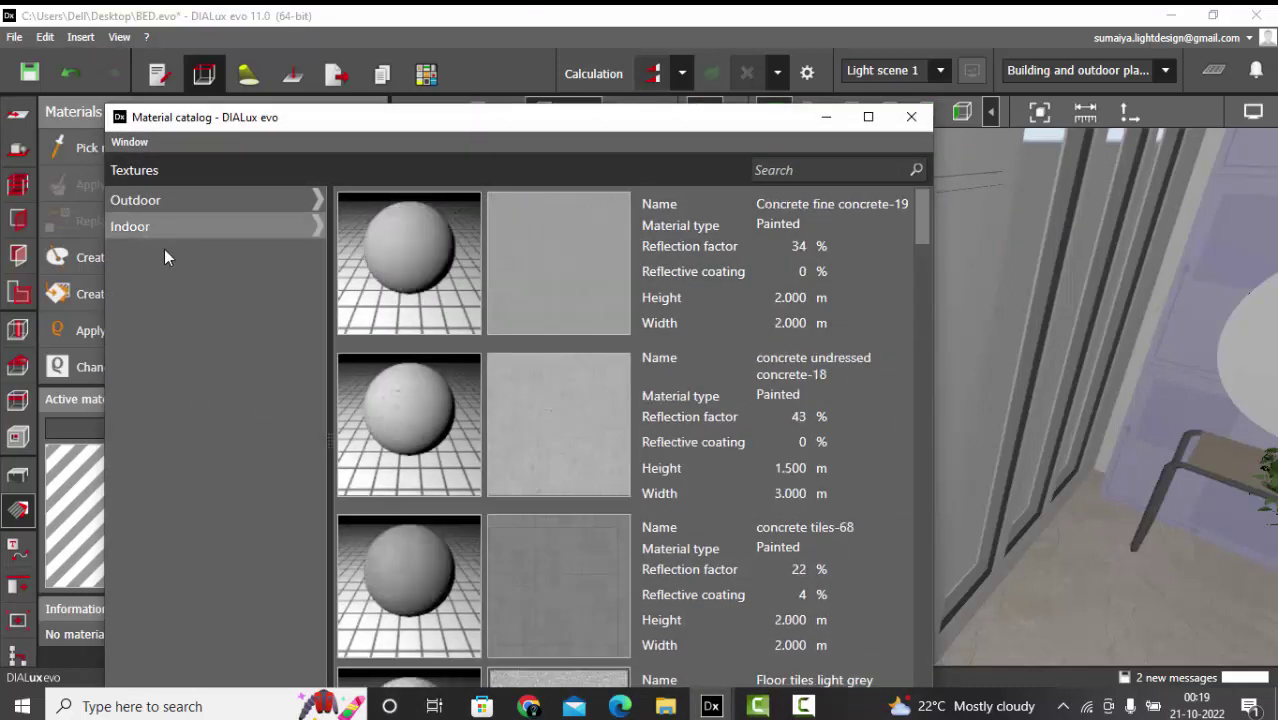
left_click(200, 229)
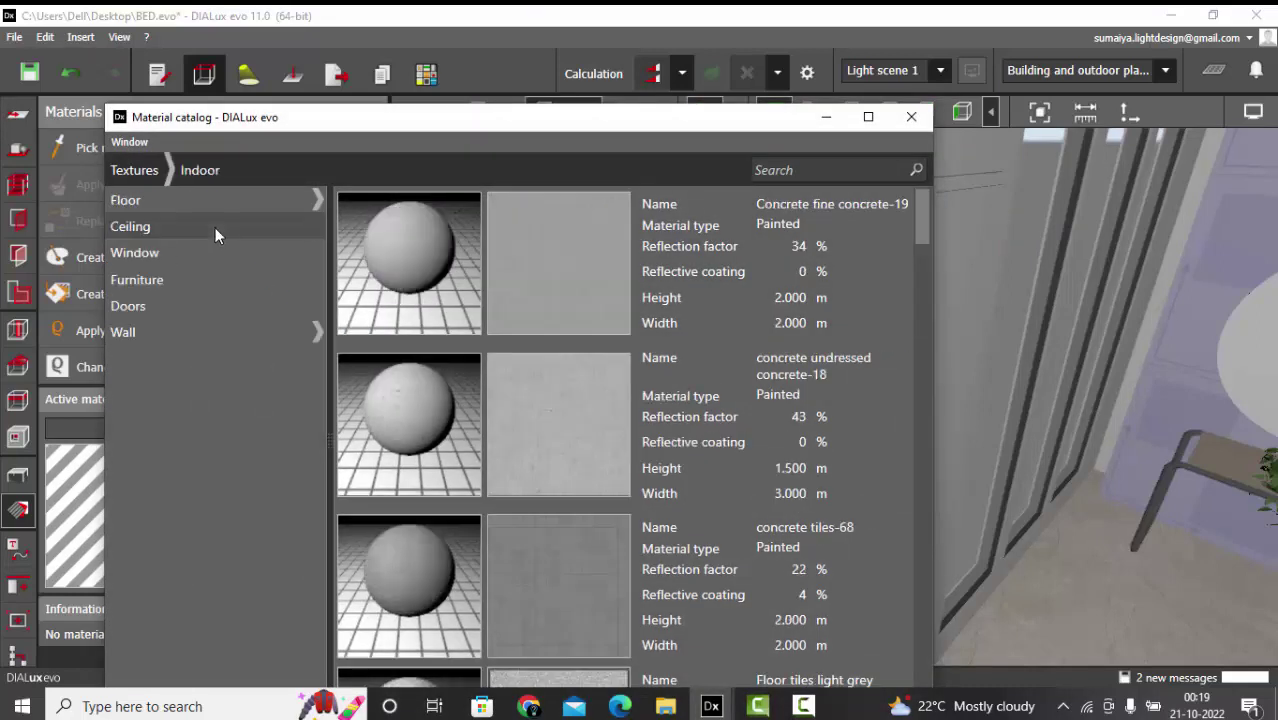
left_click(150, 280)
scroll(600, 575, "down", 3)
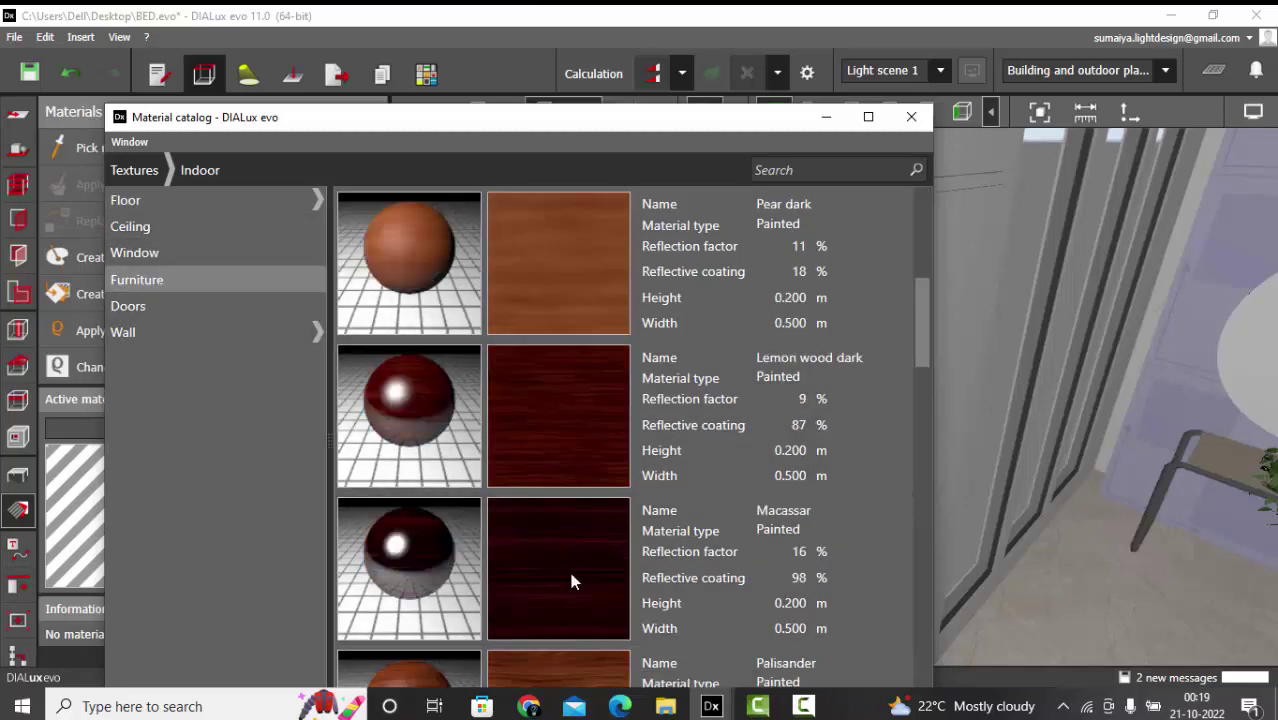
scroll(572, 577, "down", 3)
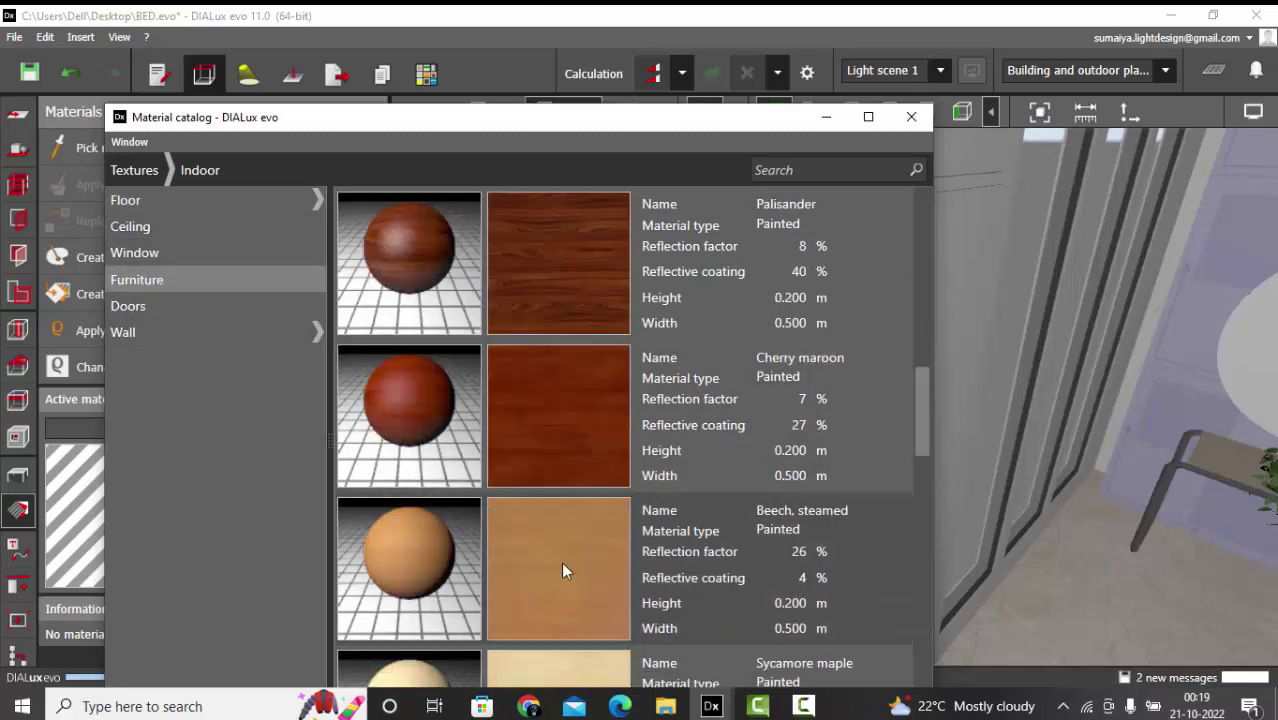
left_click(561, 562)
left_click(924, 118)
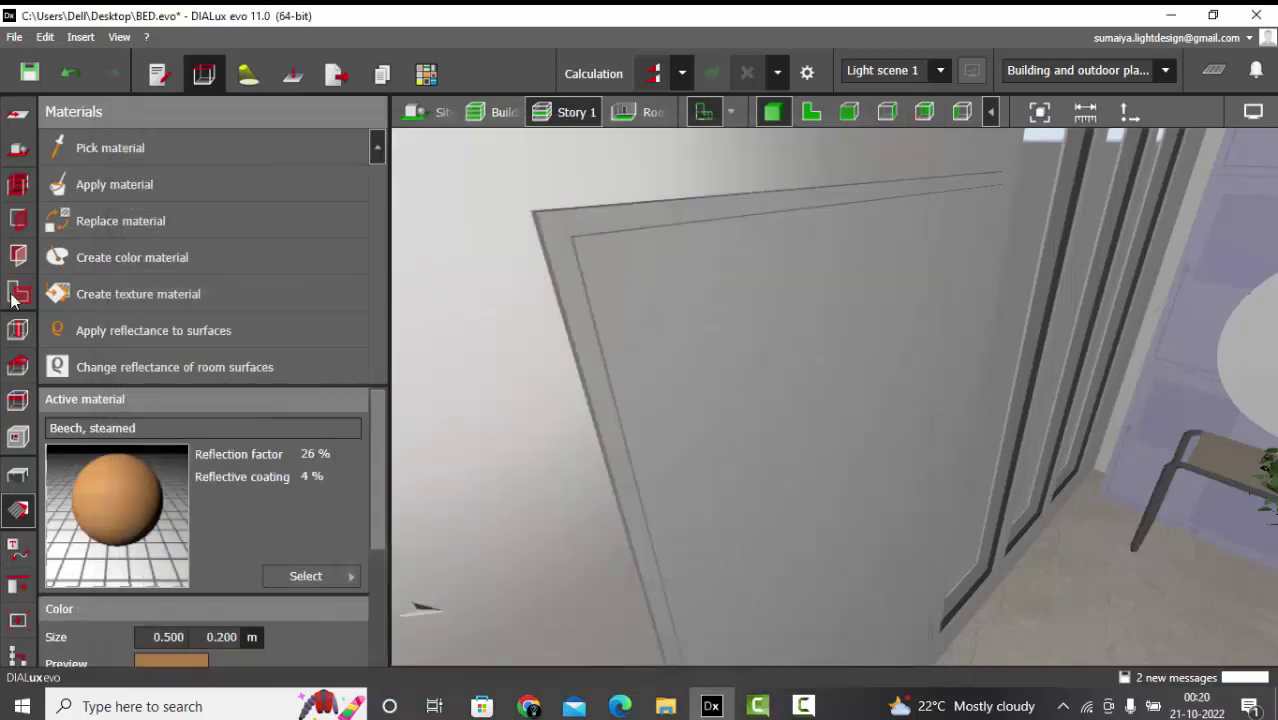
left_click(732, 271)
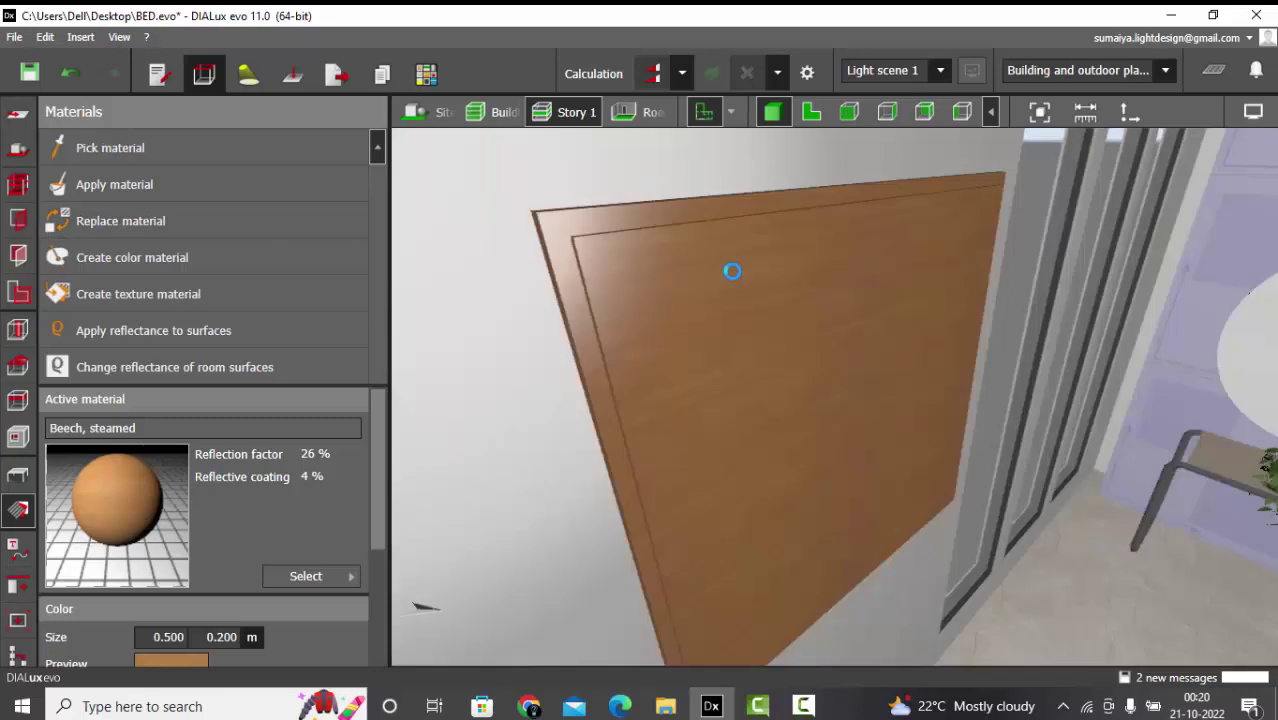
Select both wall panels and subtract the smaller one from the larger one to leave a recessed frame
left_click(17, 475)
scroll(762, 230, "up", 2)
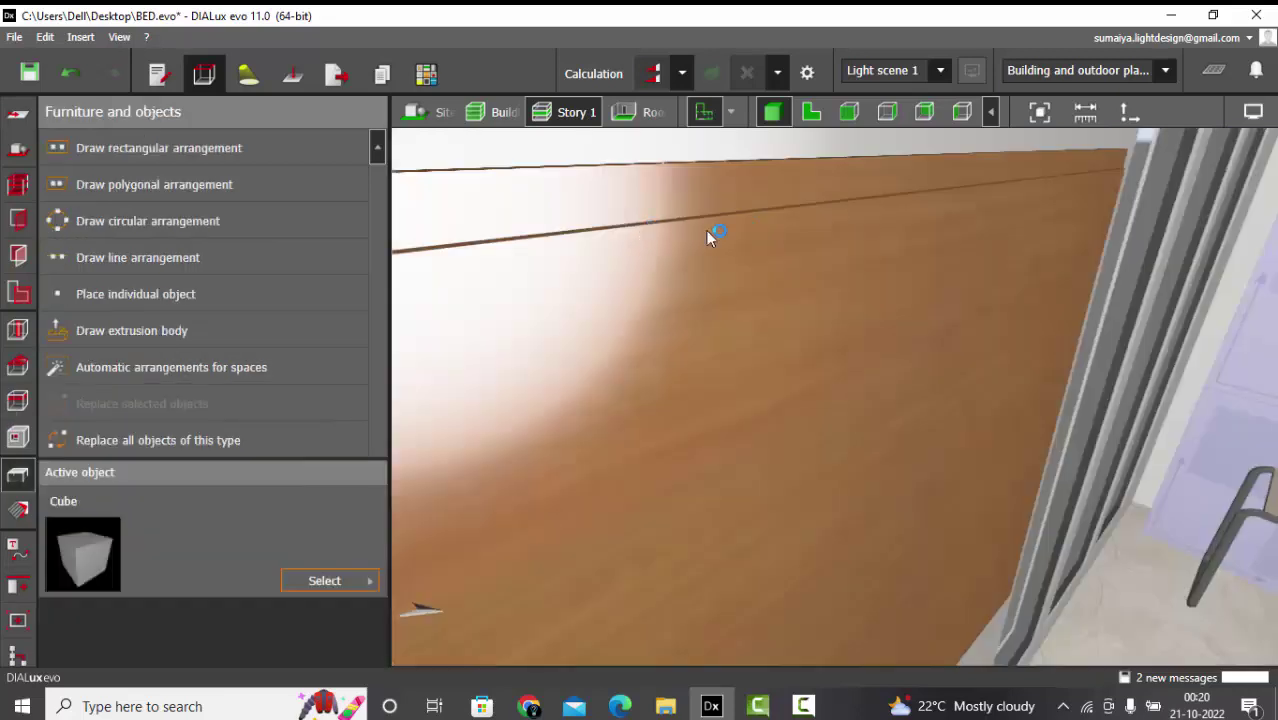
scroll(660, 245, "down", 2)
left_click(620, 254)
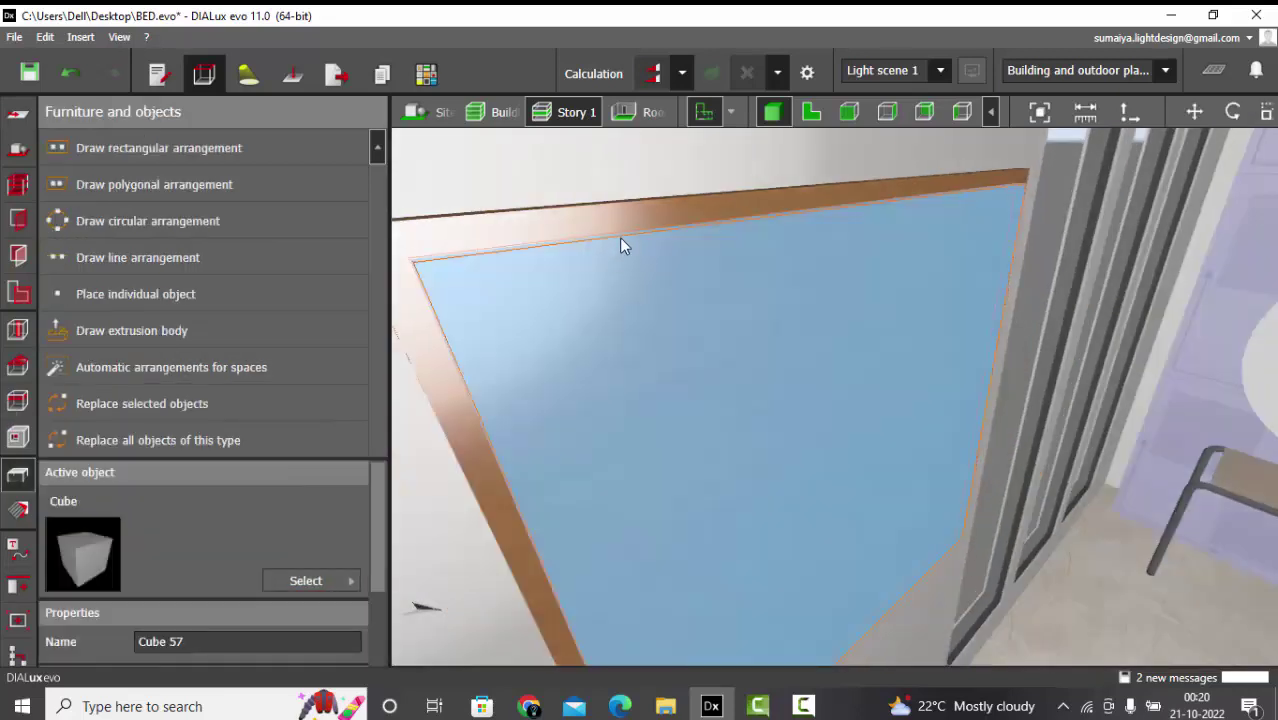
left_click(619, 219, "ctrl")
scroll(696, 211, "down", 2)
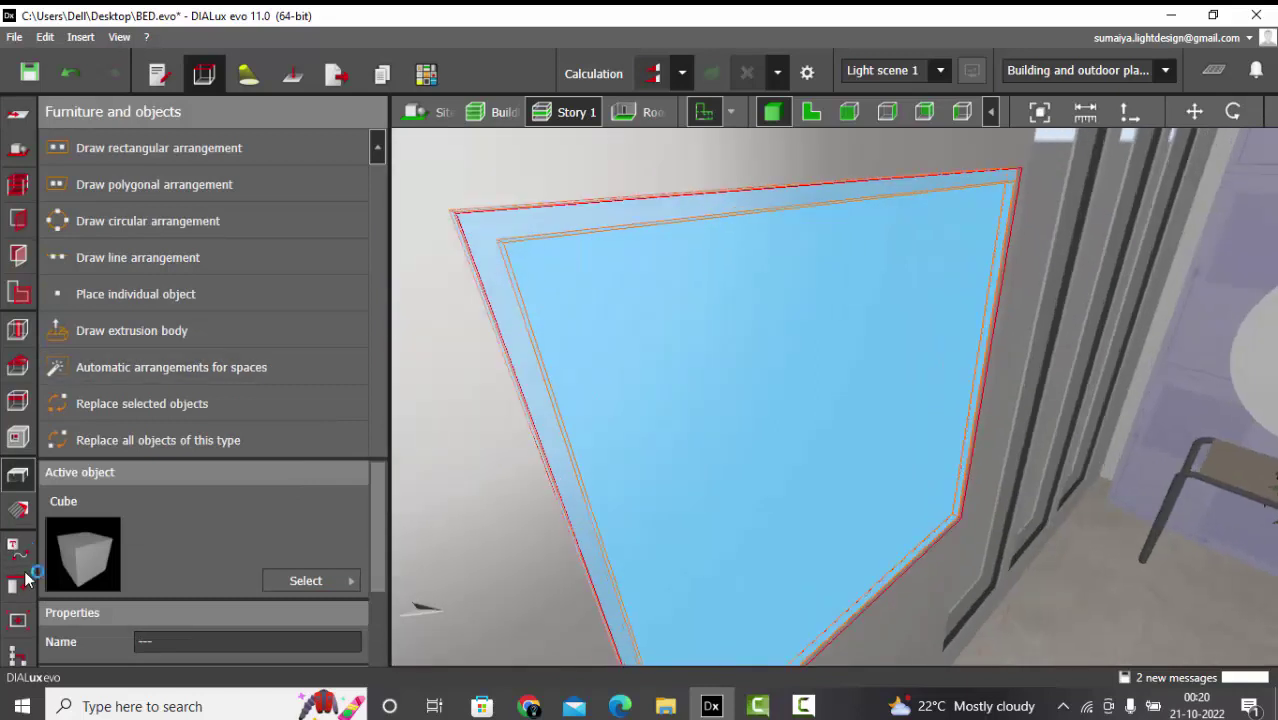
left_click(29, 594)
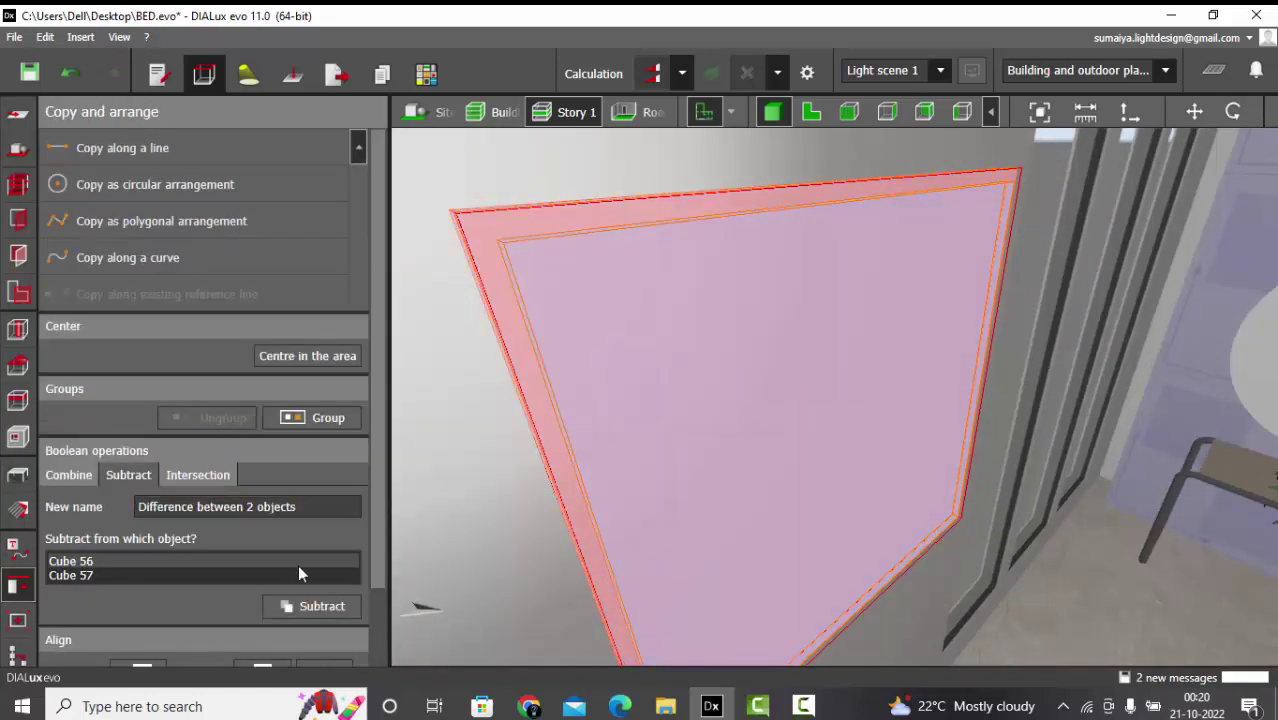
left_click(308, 607)
key("Escape")
right_click_drag(622, 386, 614, 259)
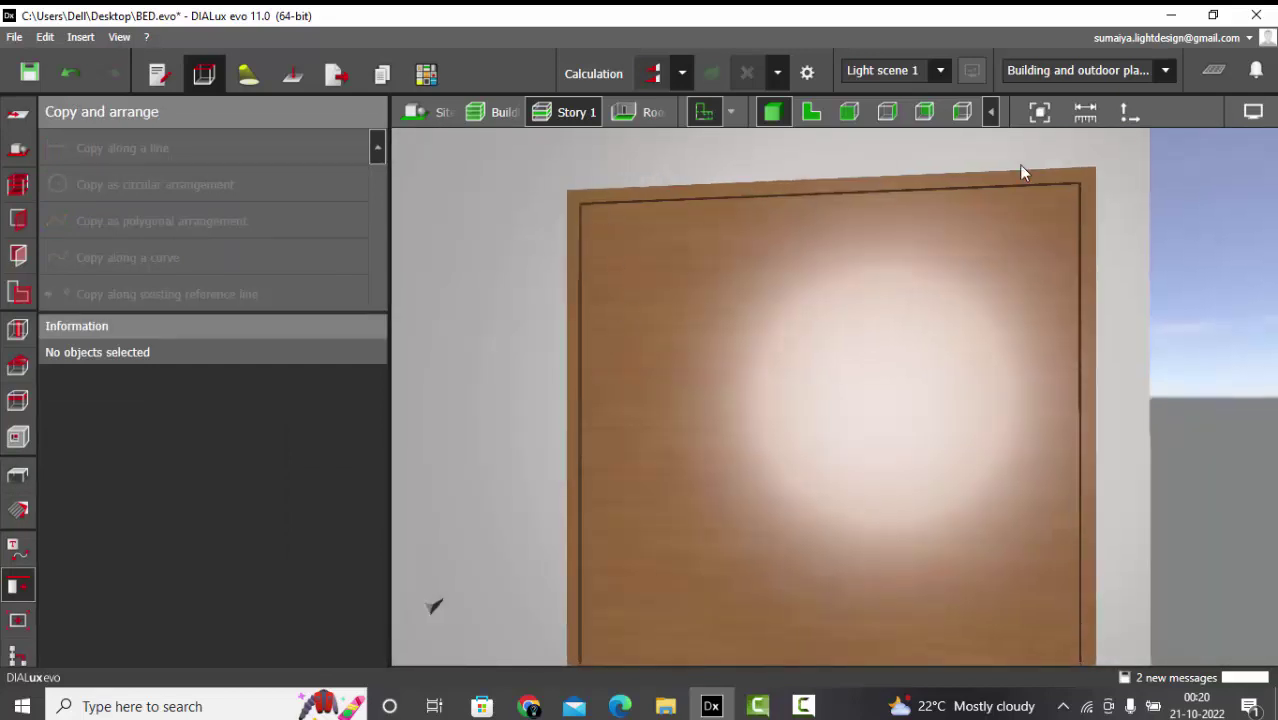
Create a texture material from an image file on the Desktop
left_click(14, 512)
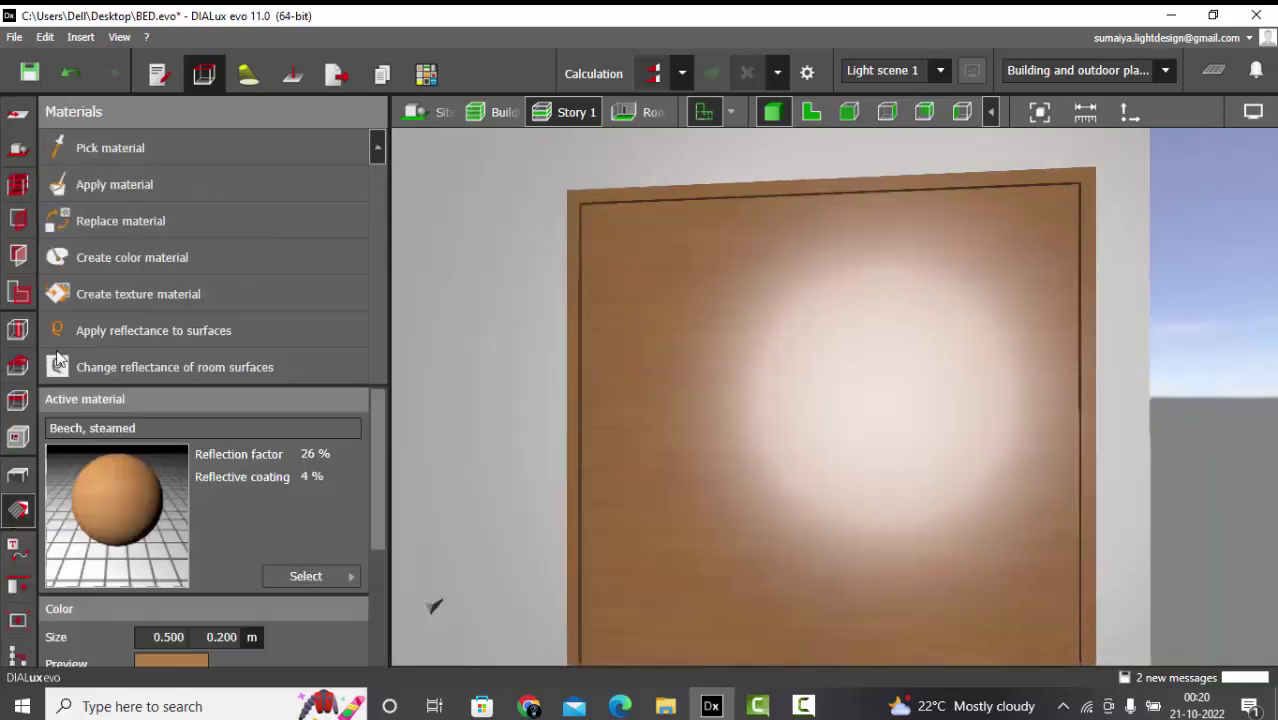
left_click(128, 308)
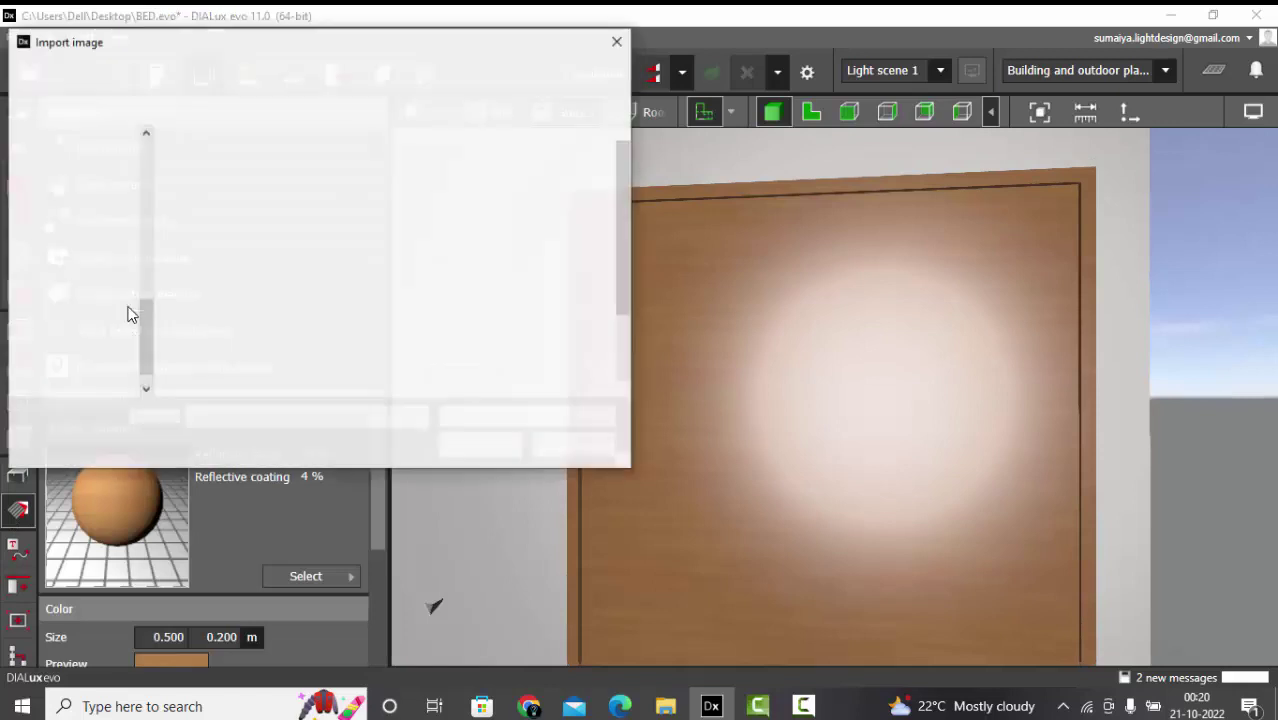
scroll(84, 203, "up", 4)
scroll(84, 203, "up", 3)
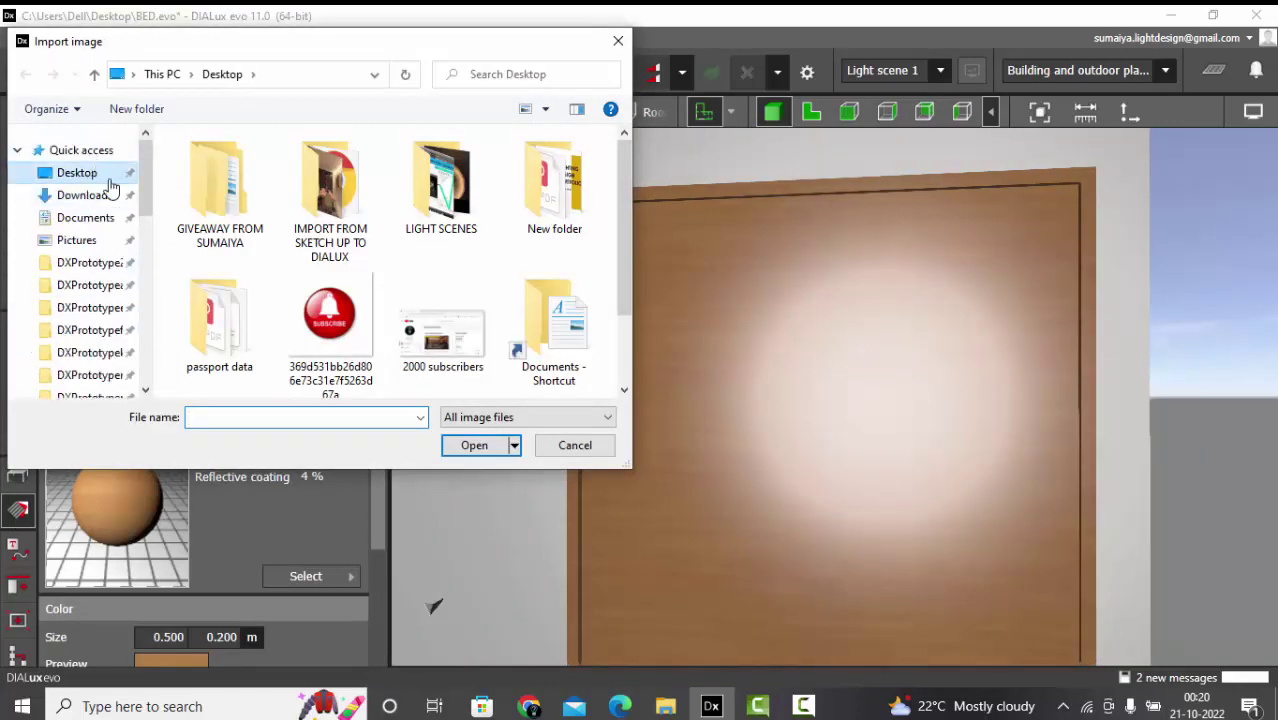
scroll(570, 360, "down", 2)
double_click(459, 340)
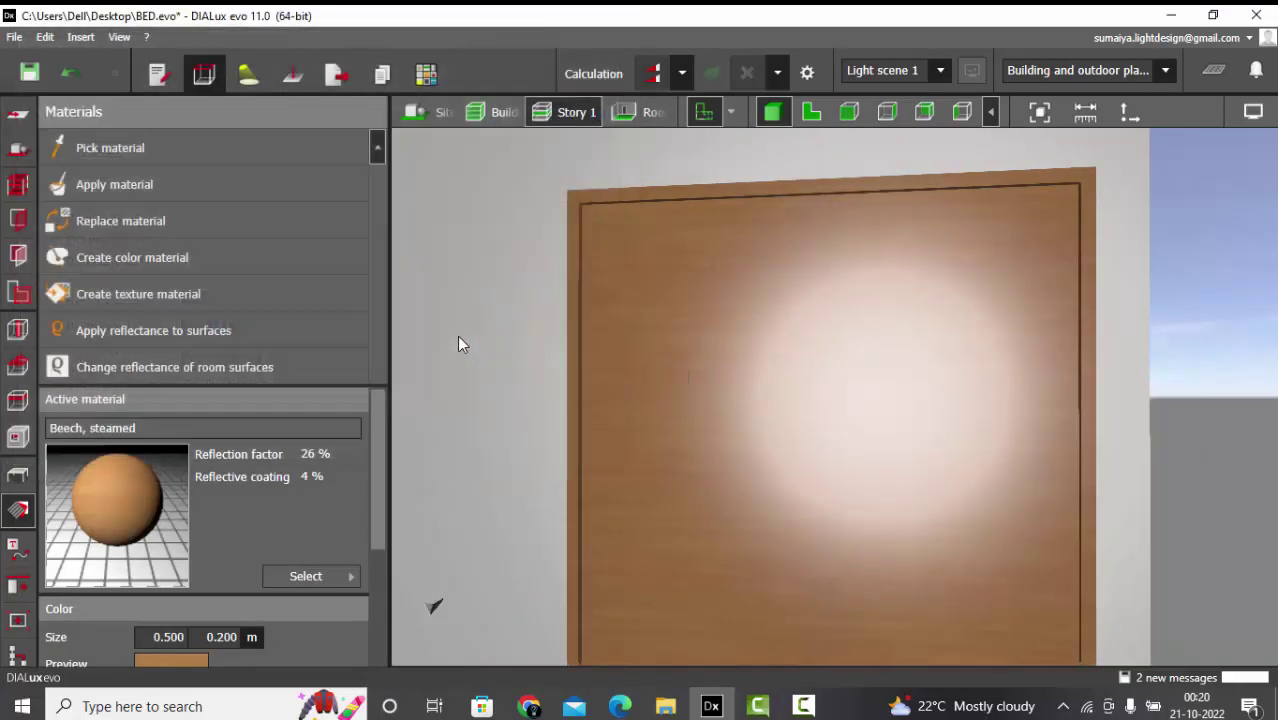
Apply the monstera leaf texture material to the recessed inner face of the wooden wall frame
left_click(830, 377)
scroll(747, 257, "down", 3)
right_click_drag(747, 257, 608, 360)
scroll(608, 360, "down", 1)
right_click_drag(770, 450, 932, 523)
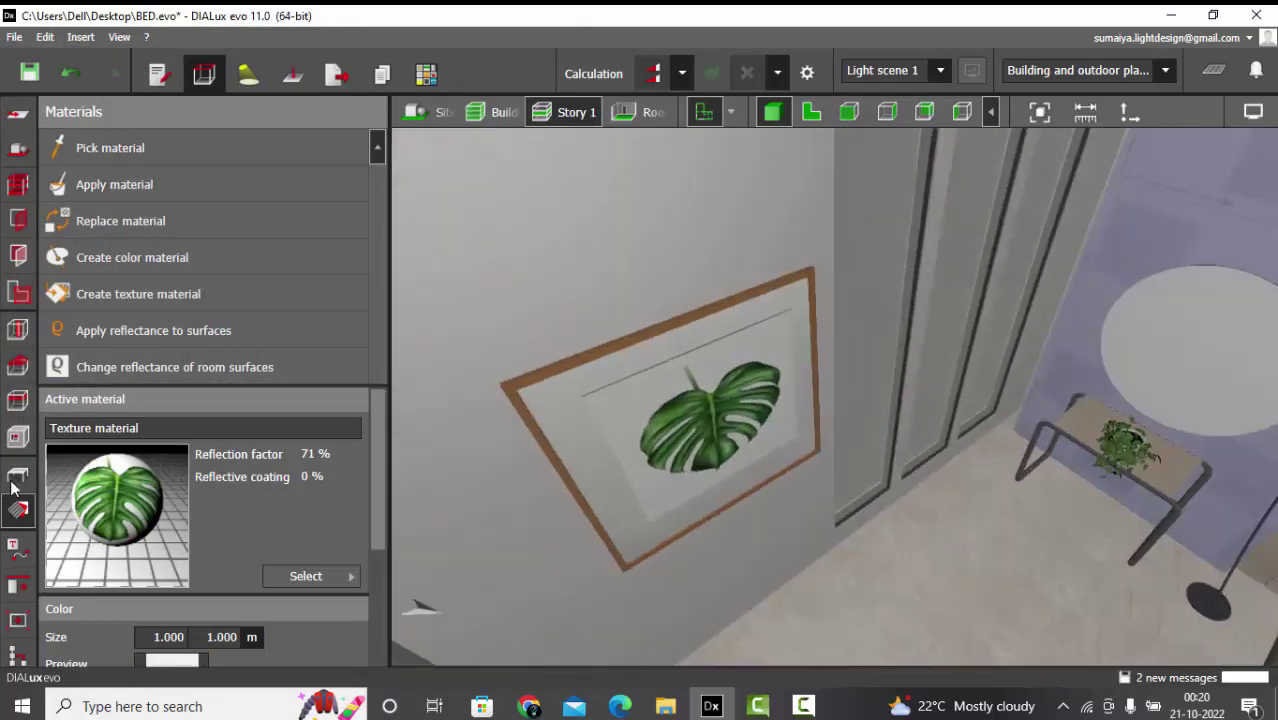
Examine the framed leaf picture's position on the wall in the floor plan and from several angles in the 3D view
left_click(17, 476)
left_click(672, 338)
left_click(811, 112)
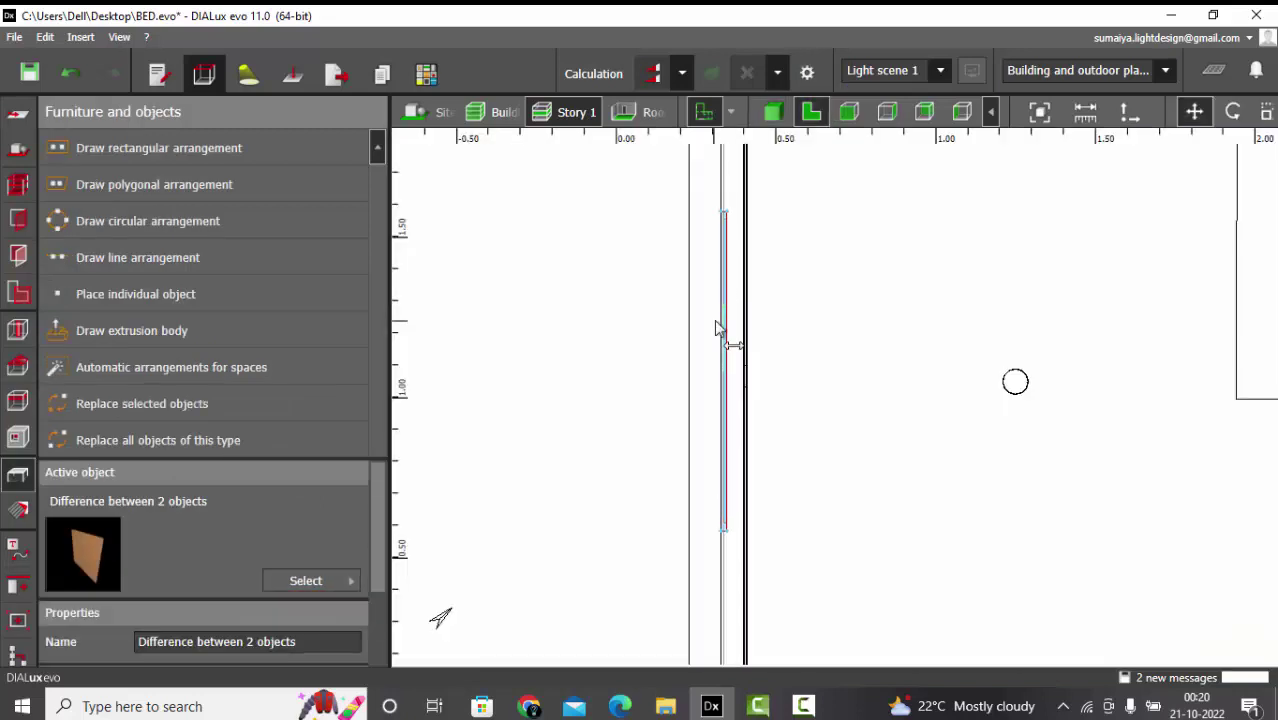
left_click(772, 112)
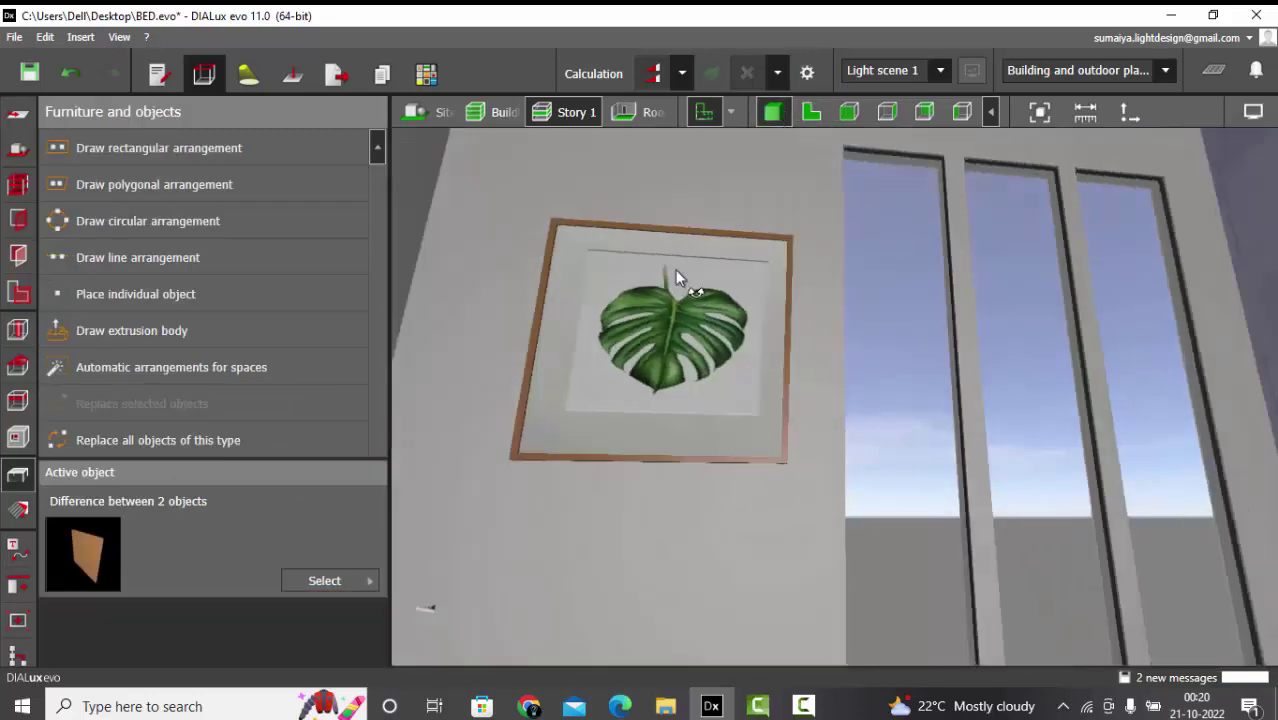
right_click_drag(676, 270, 678, 298)
scroll(690, 298, "down", 3)
right_click_drag(807, 344, 836, 331)
scroll(792, 320, "up", 1)
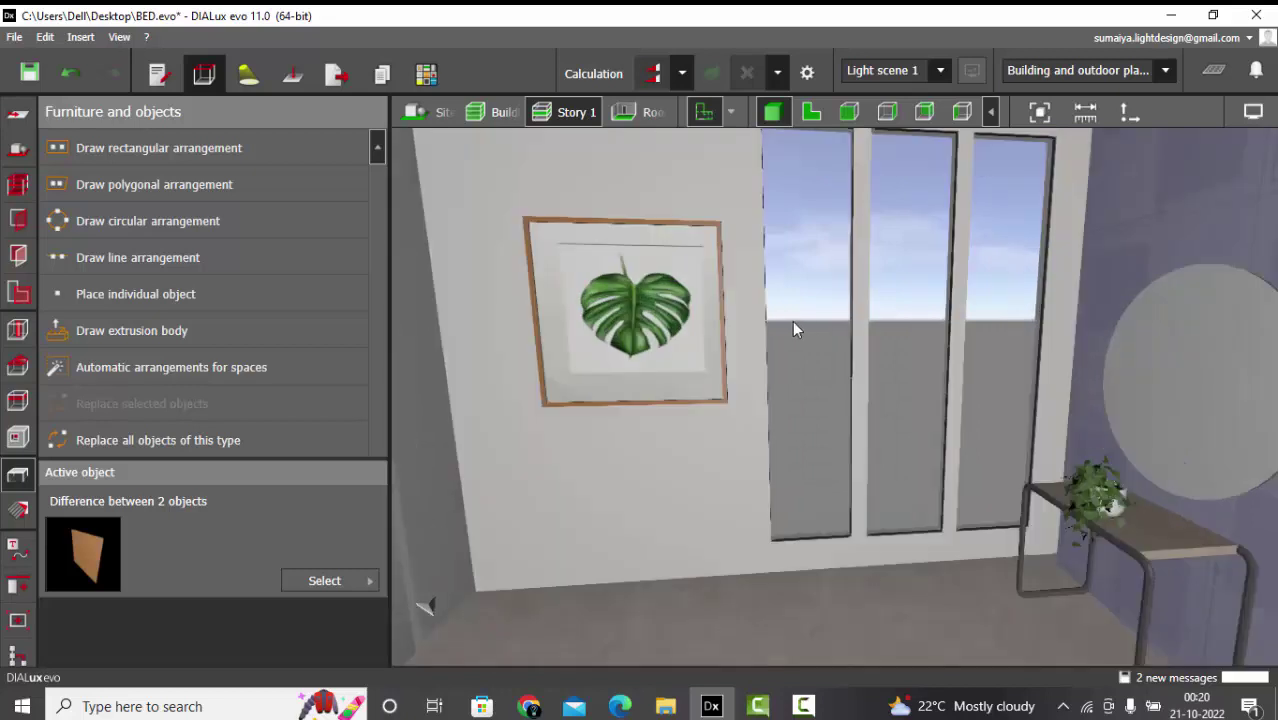
mouse_move(781, 441)
right_mouse_down()
mouse_move(856, 428)
mouse_move(788, 434)
right_mouse_up()
scroll(750, 425, "up", 1)
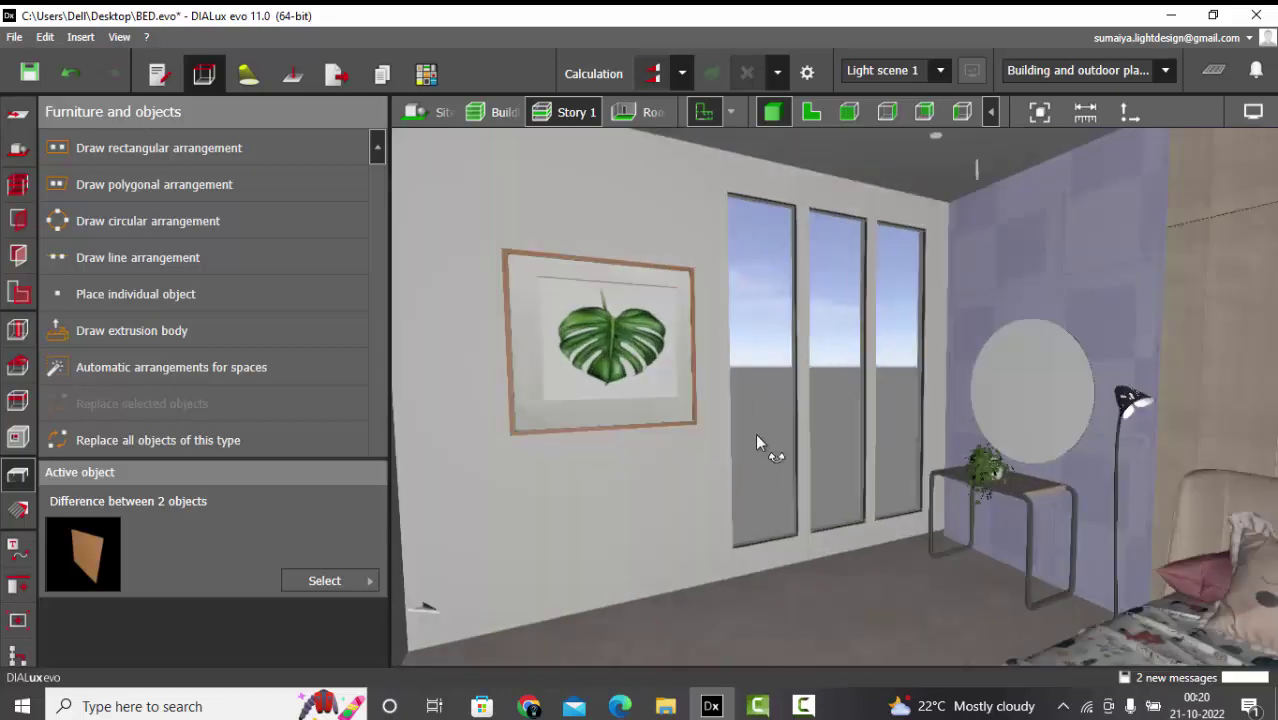
right_click_drag(755, 434, 623, 369)
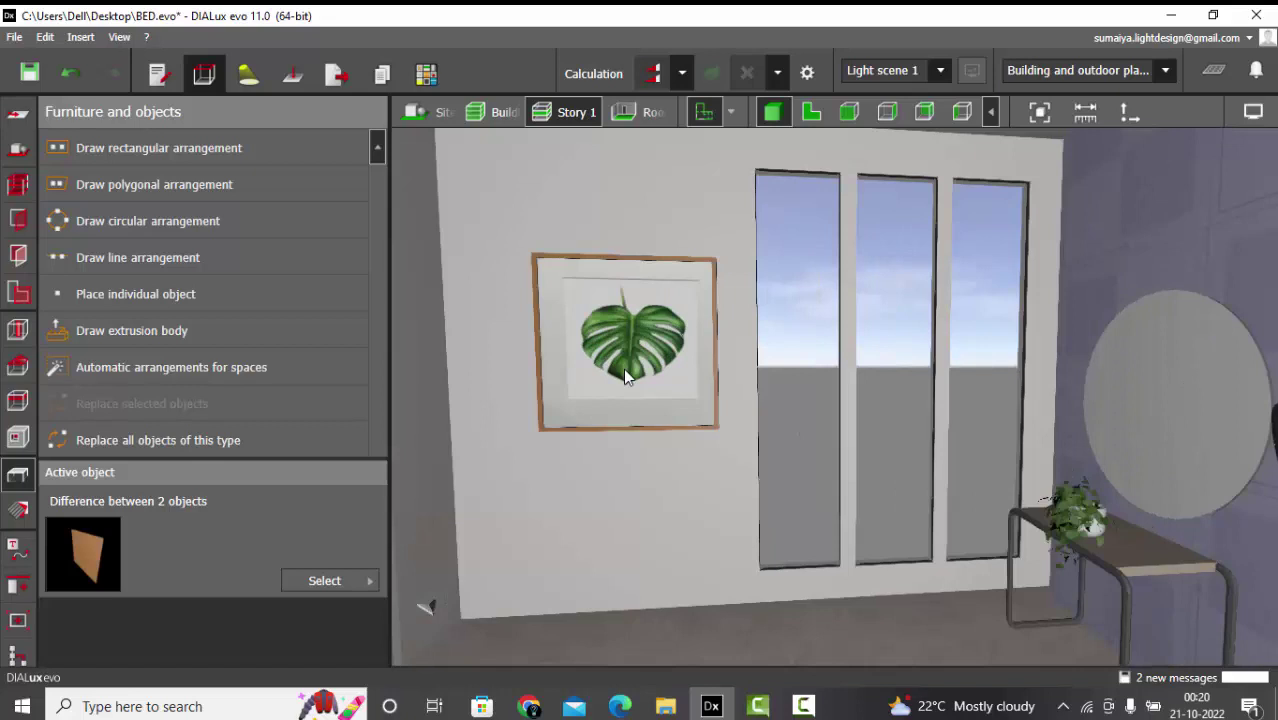
Choose the Difference between 2 objects item from the project's objects and save it to the Desktop as PAINTING 01
left_click(340, 581)
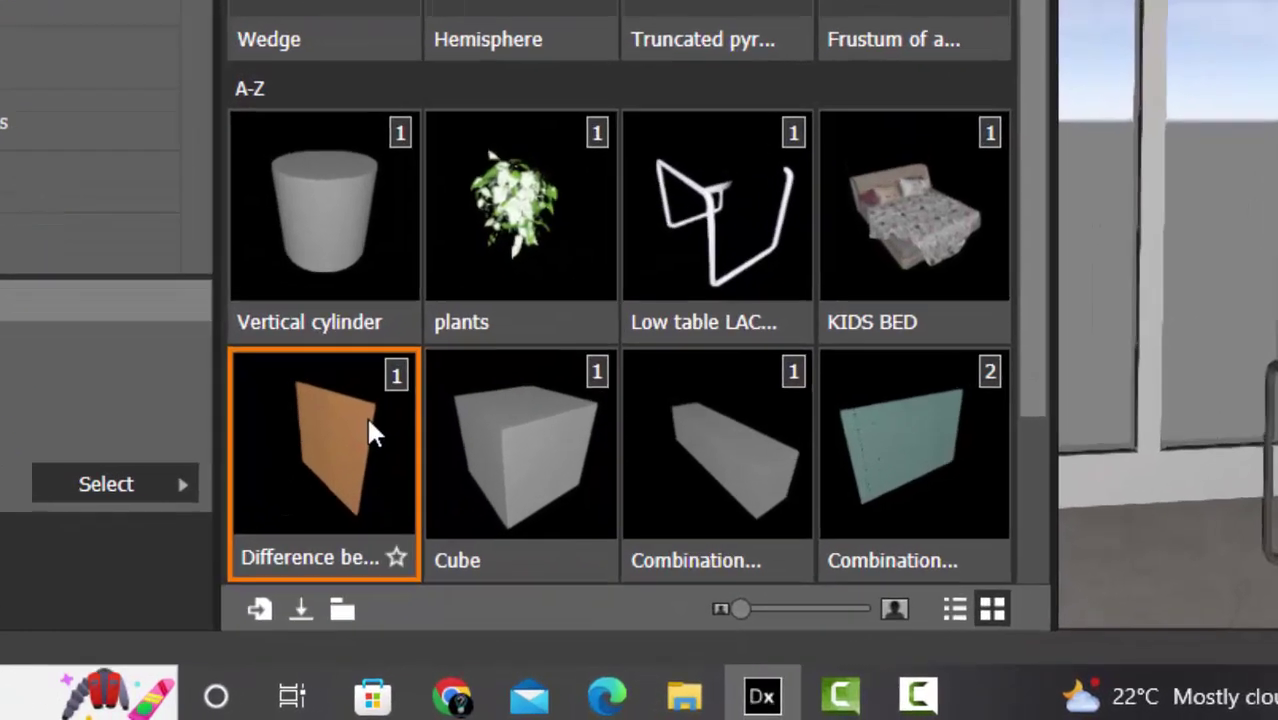
left_click(489, 472)
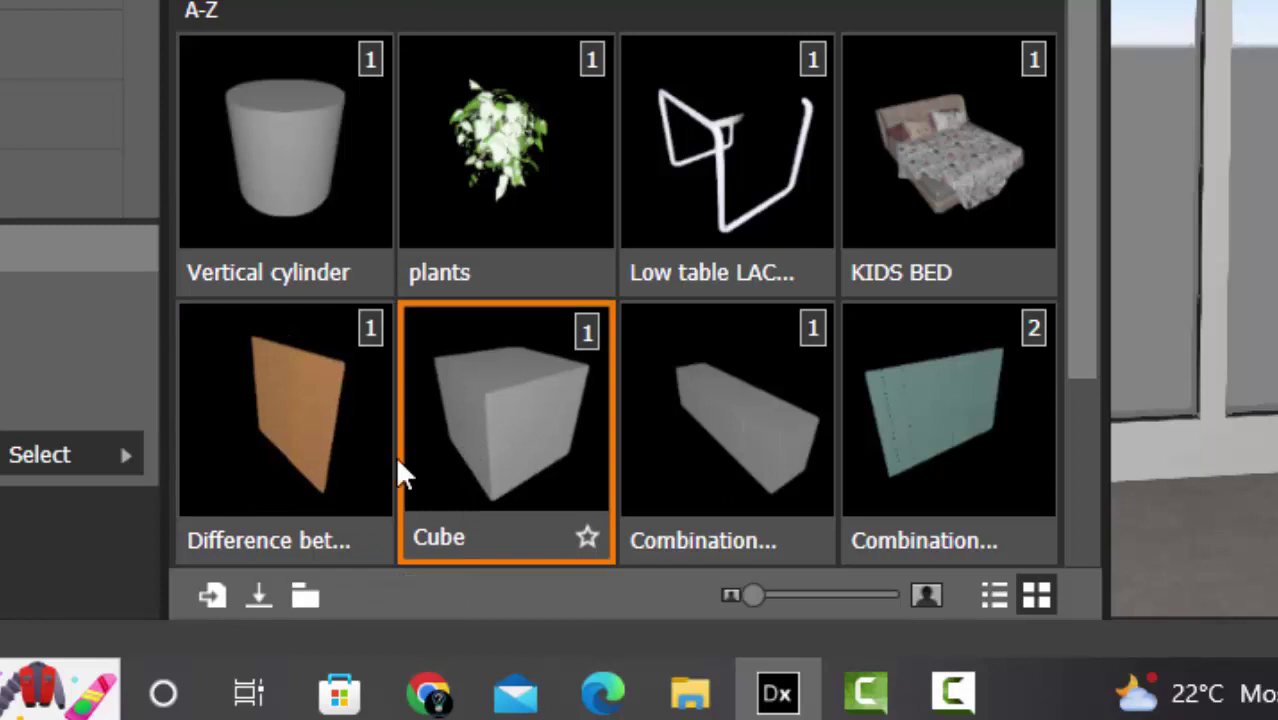
left_click(277, 438)
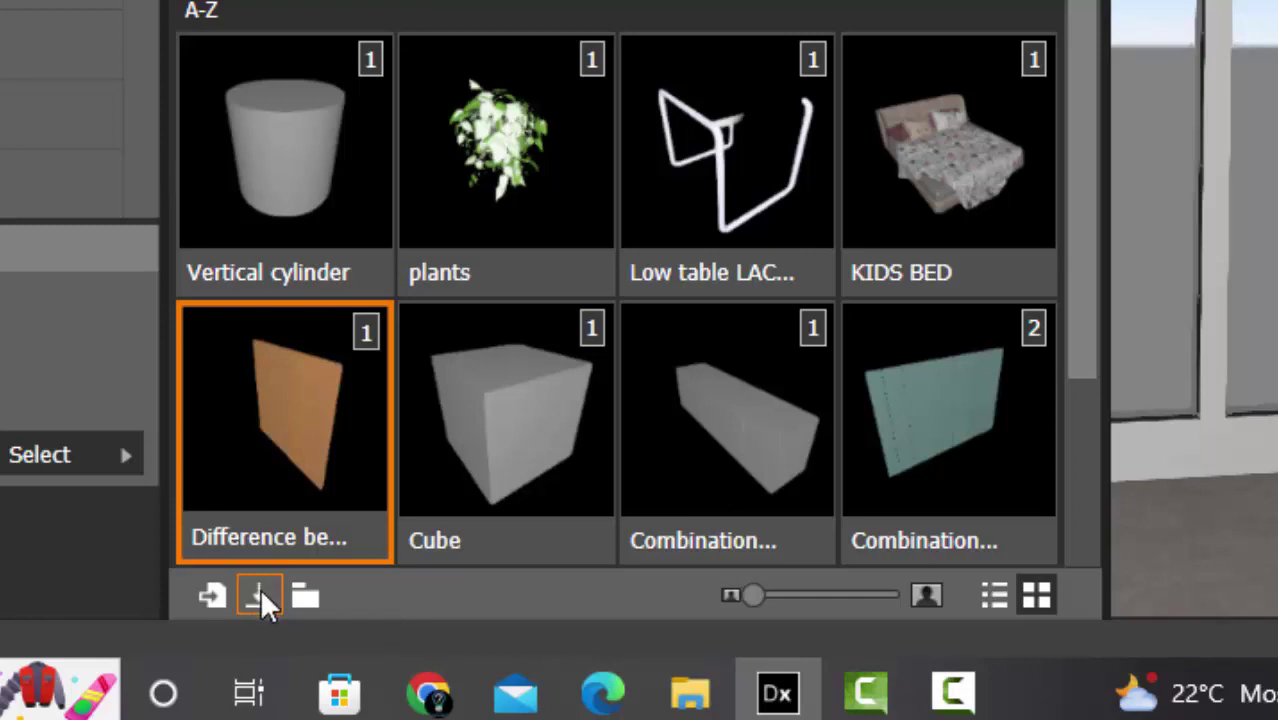
left_click(260, 590)
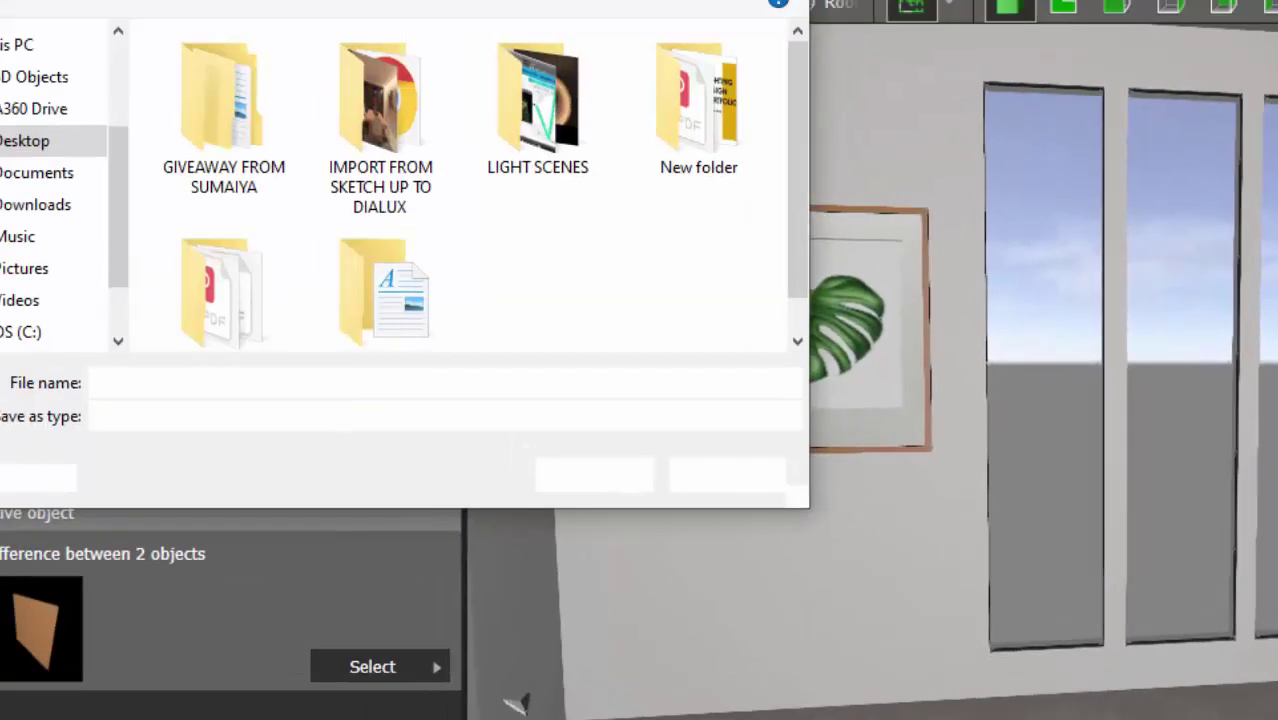
scroll(10, 230, "up", 10)
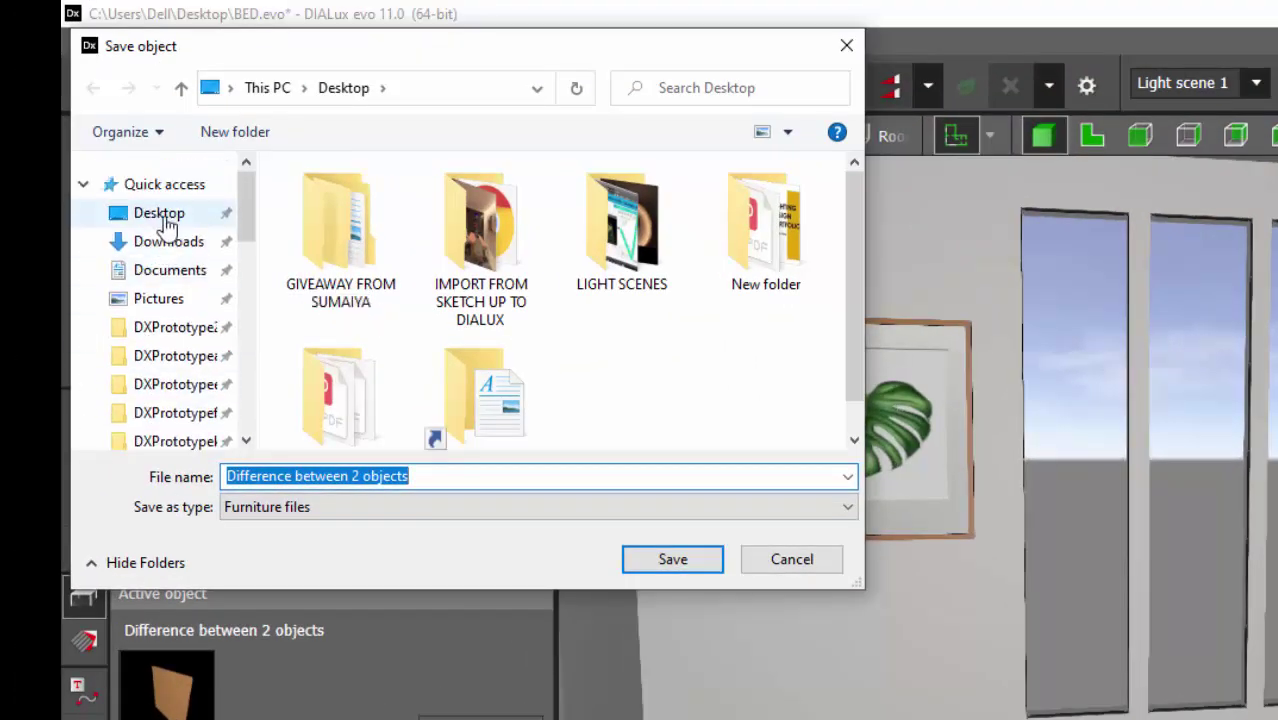
left_click(168, 225)
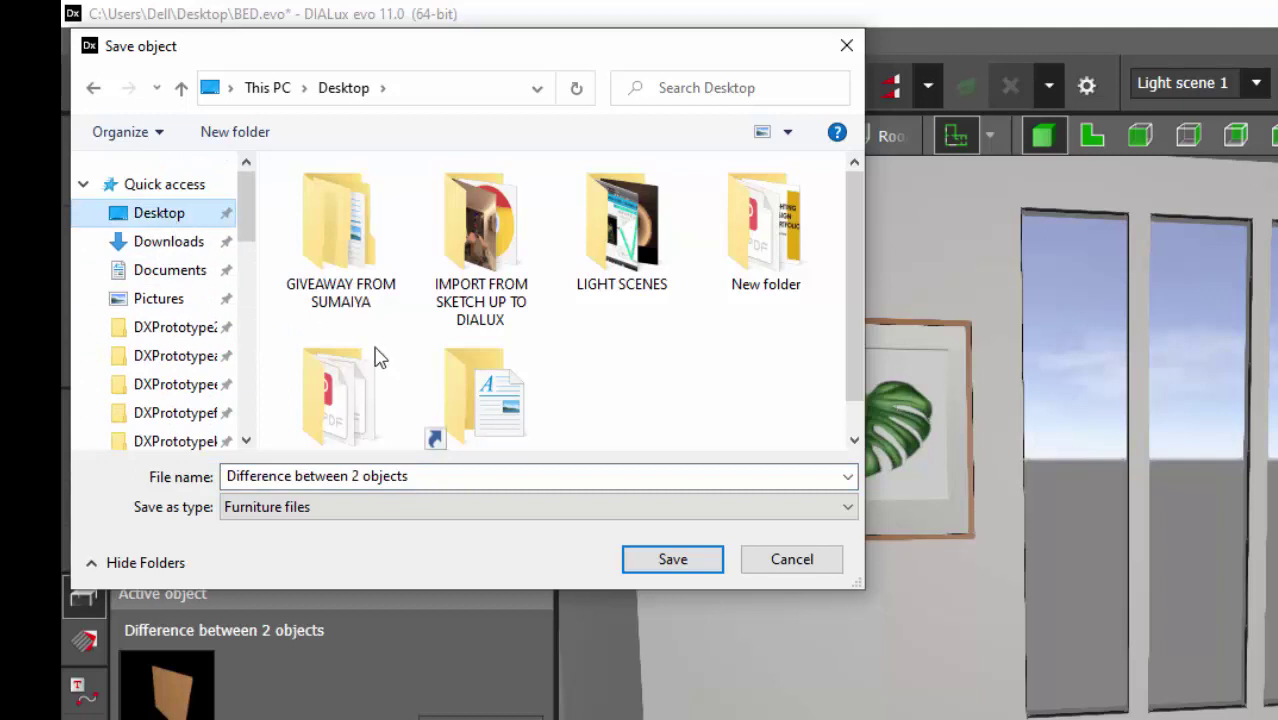
left_click(425, 478)
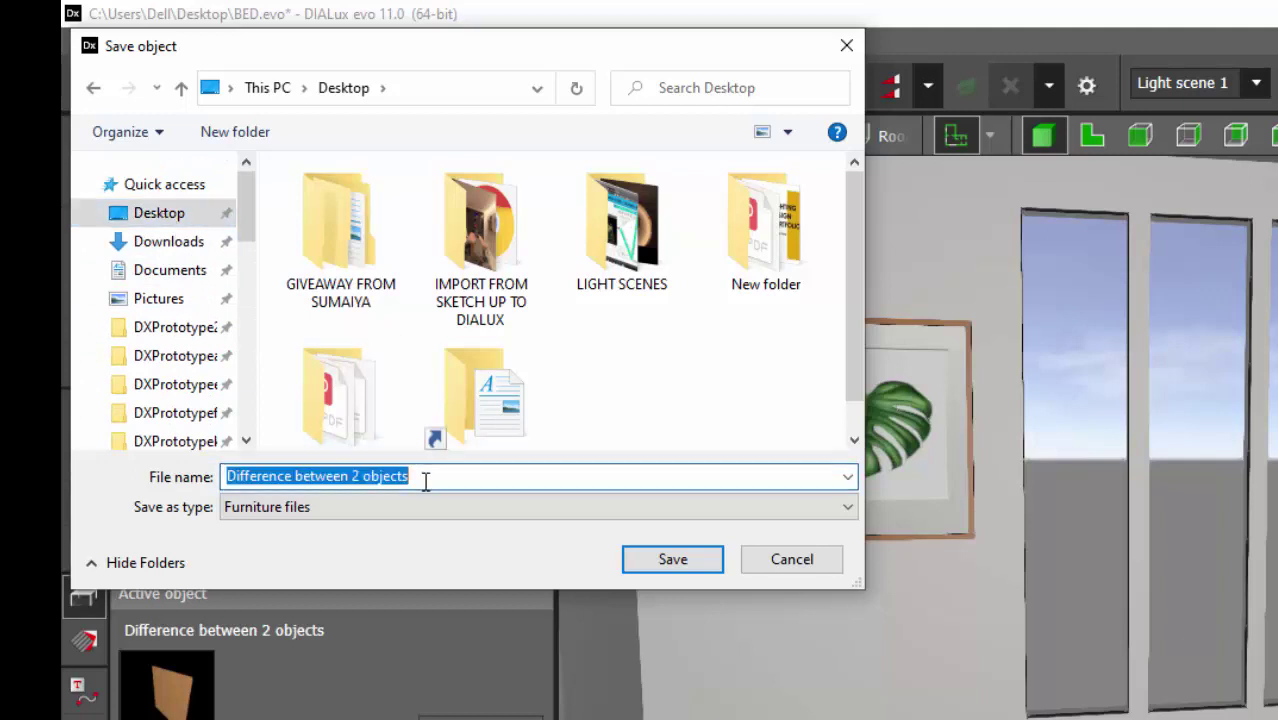
type("PAINTING")
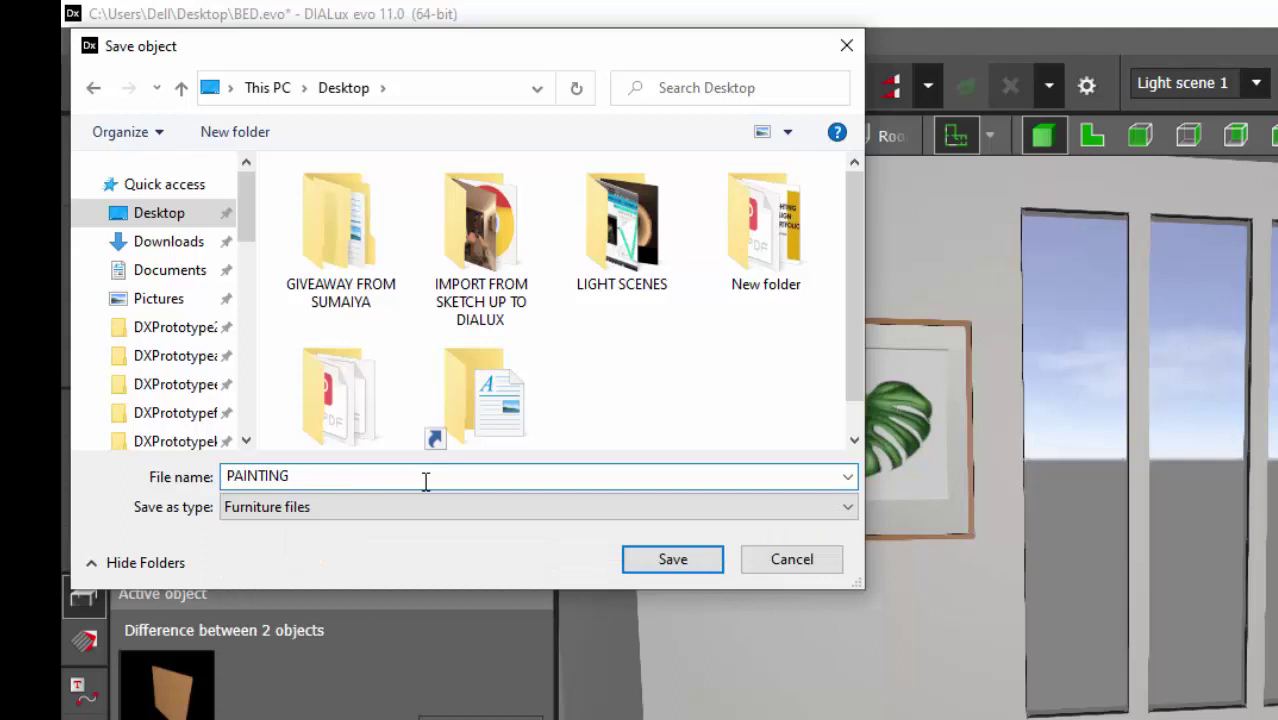
type(" 01")
key("Return")
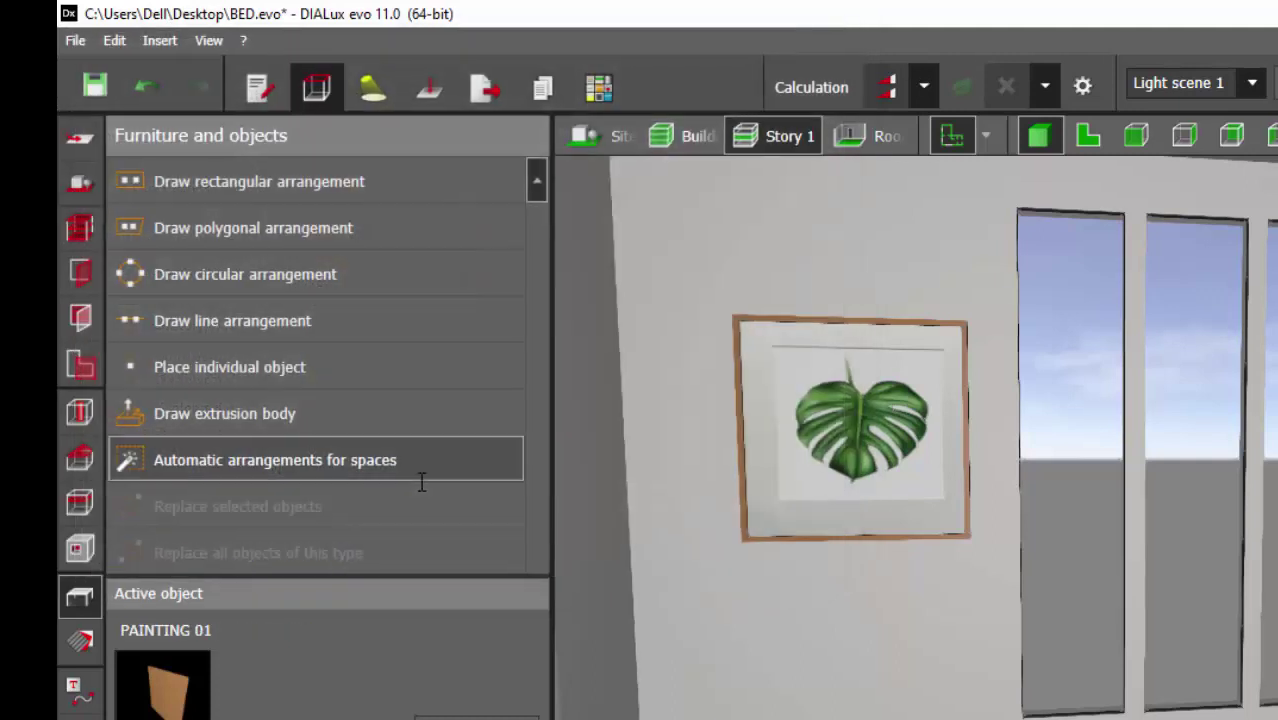
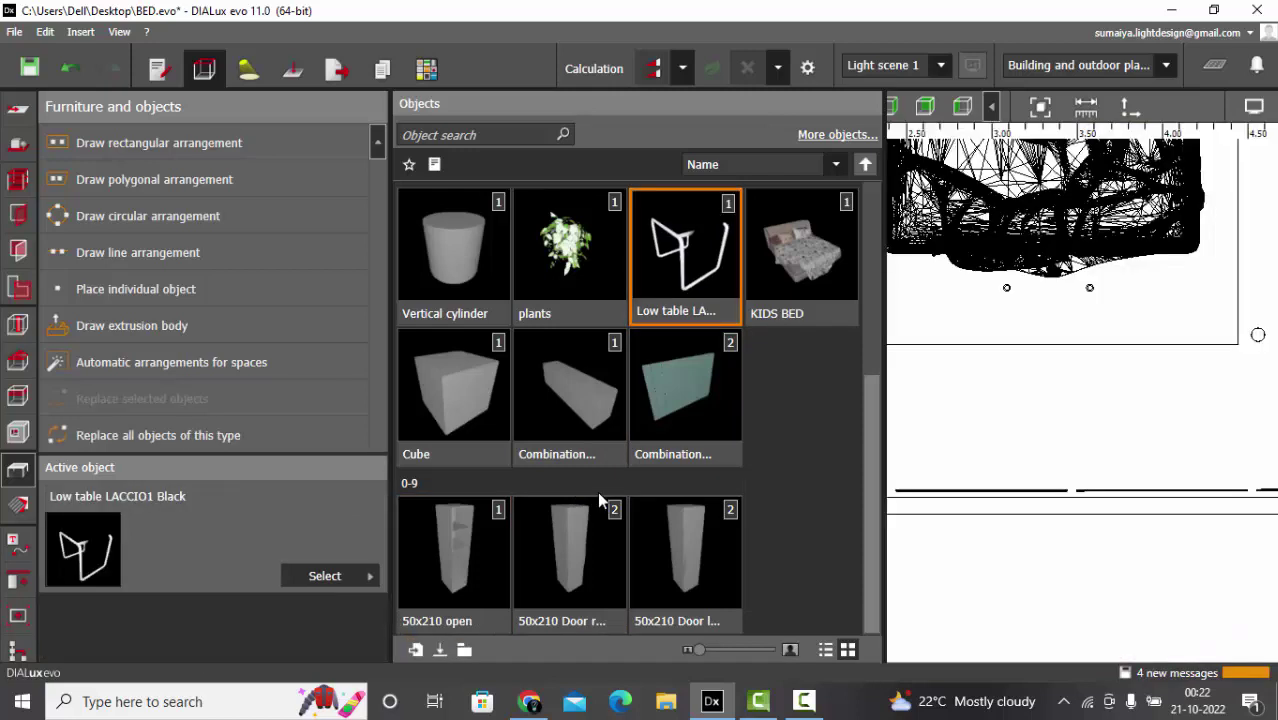
Import the furniture file PAINTING 01.dxobj from the Desktop into the project
left_click(924, 391)
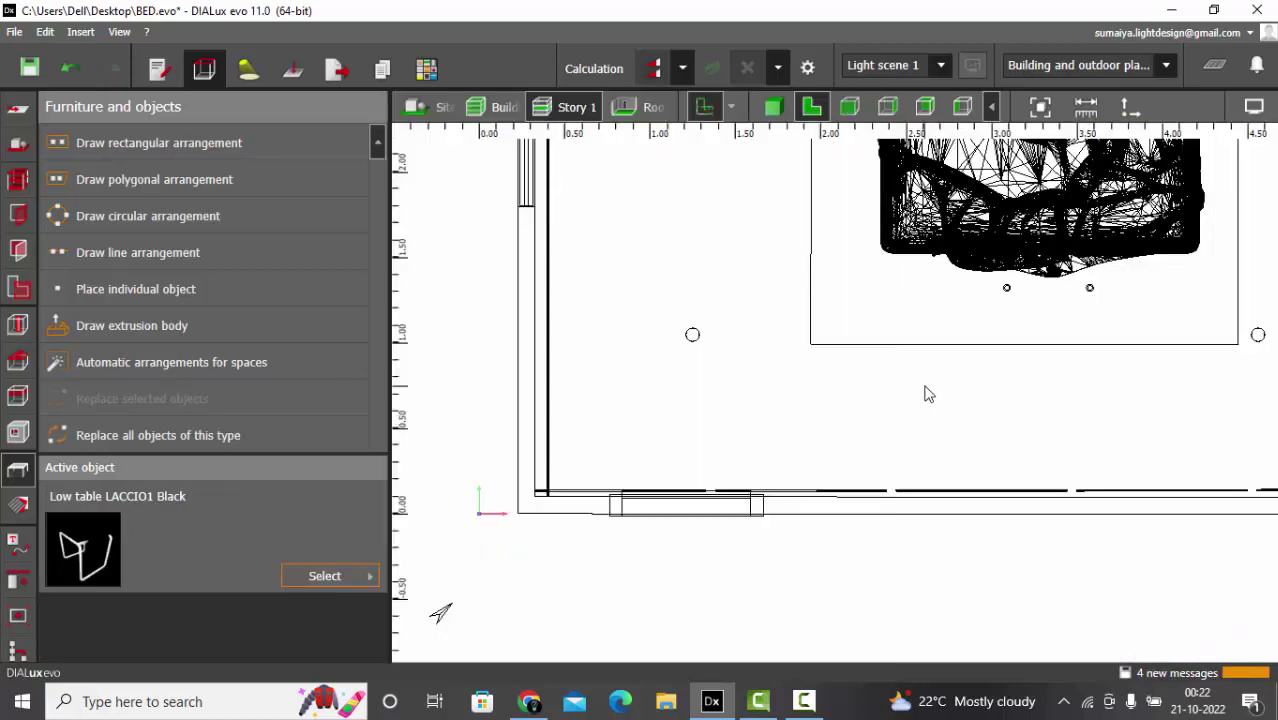
left_click(359, 576)
left_click(362, 580)
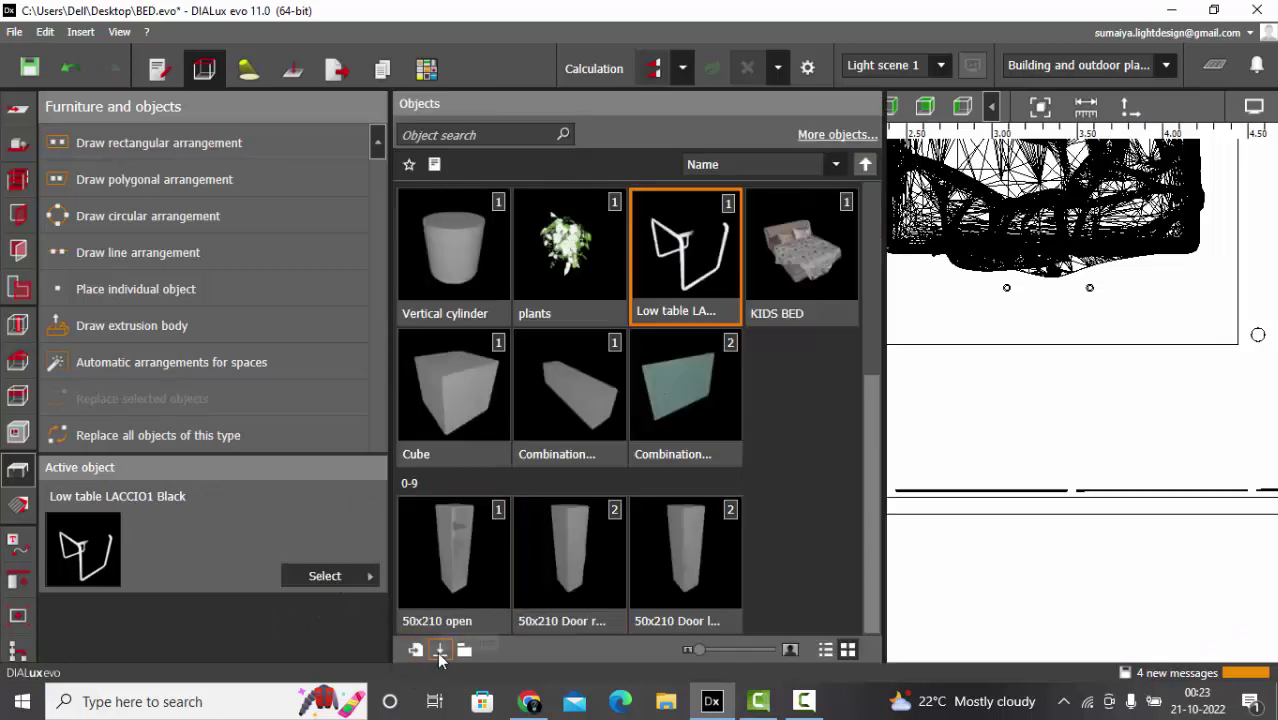
left_click(422, 651)
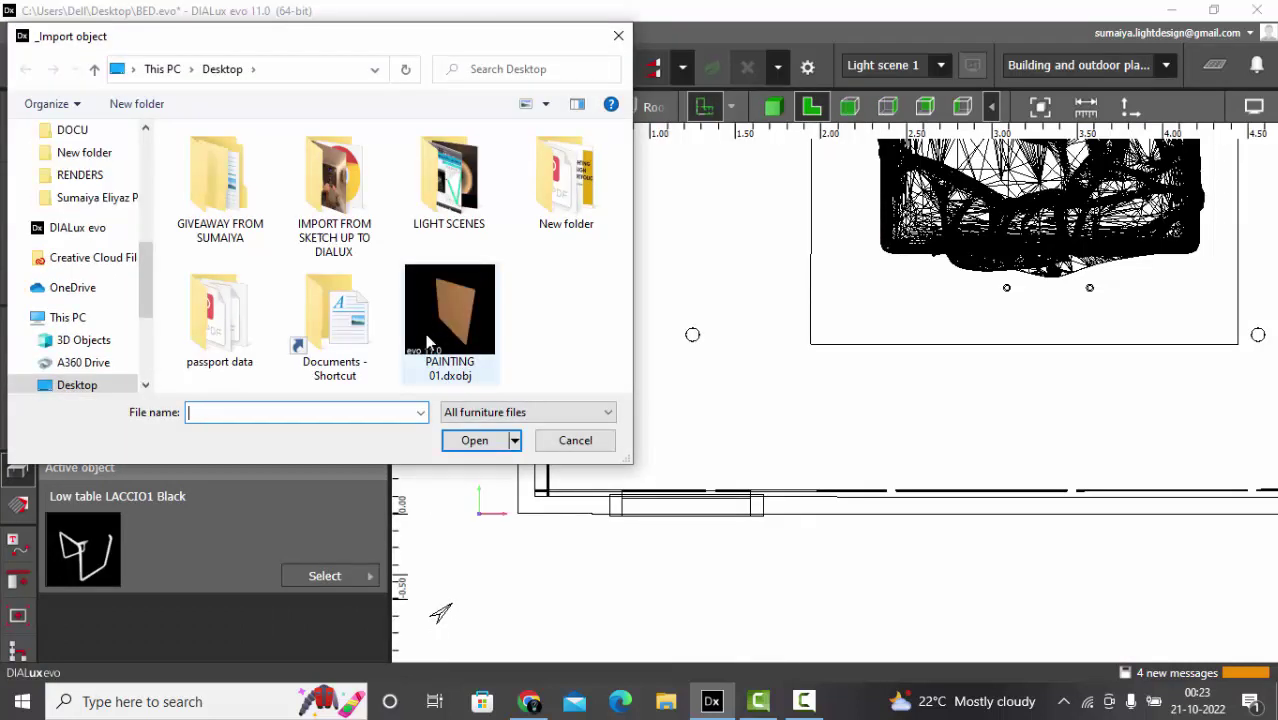
left_click(446, 311)
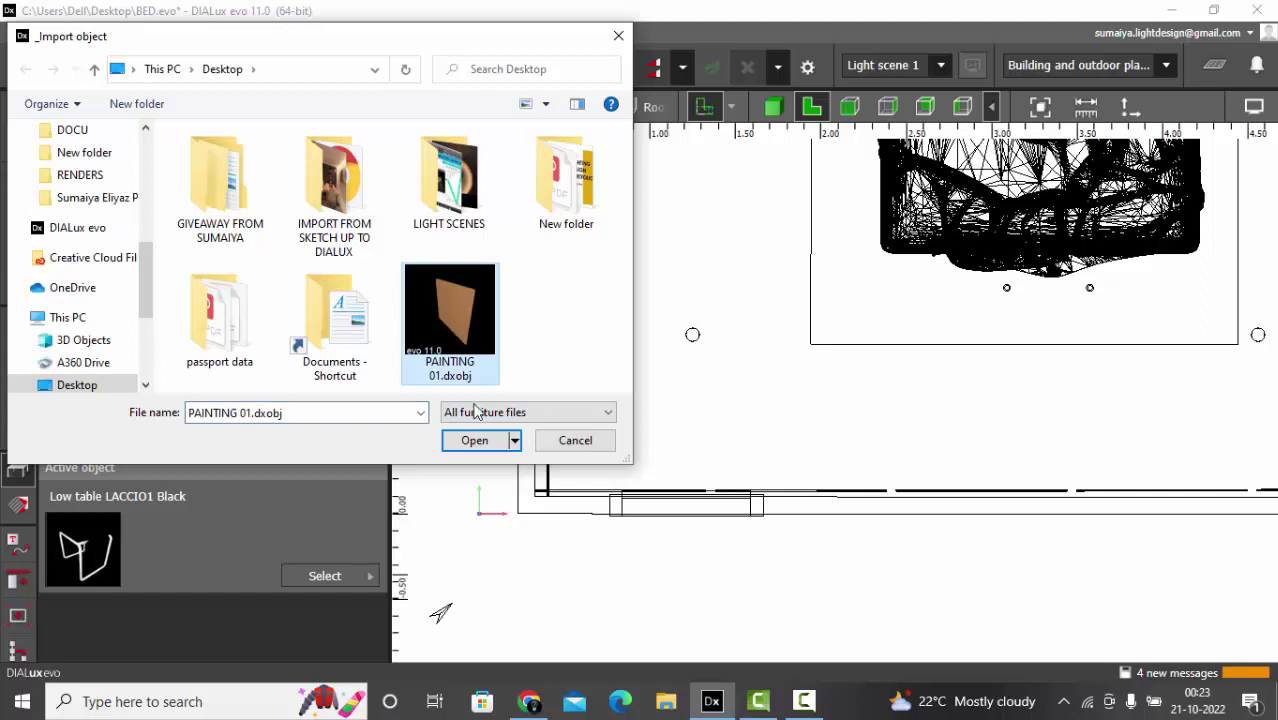
left_click(471, 448)
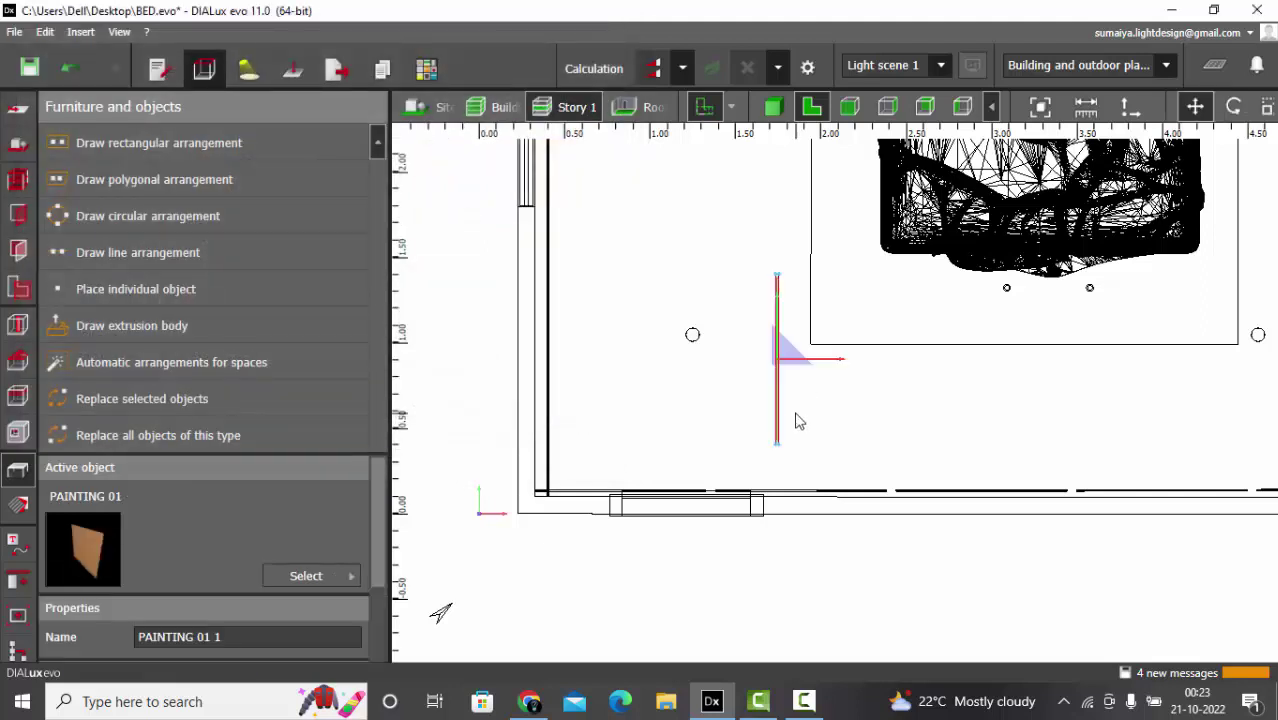
Move the imported PAINTING 01 against the wall beside the windows and raise it to picture height
left_click(693, 388)
scroll(822, 374, "up", 1)
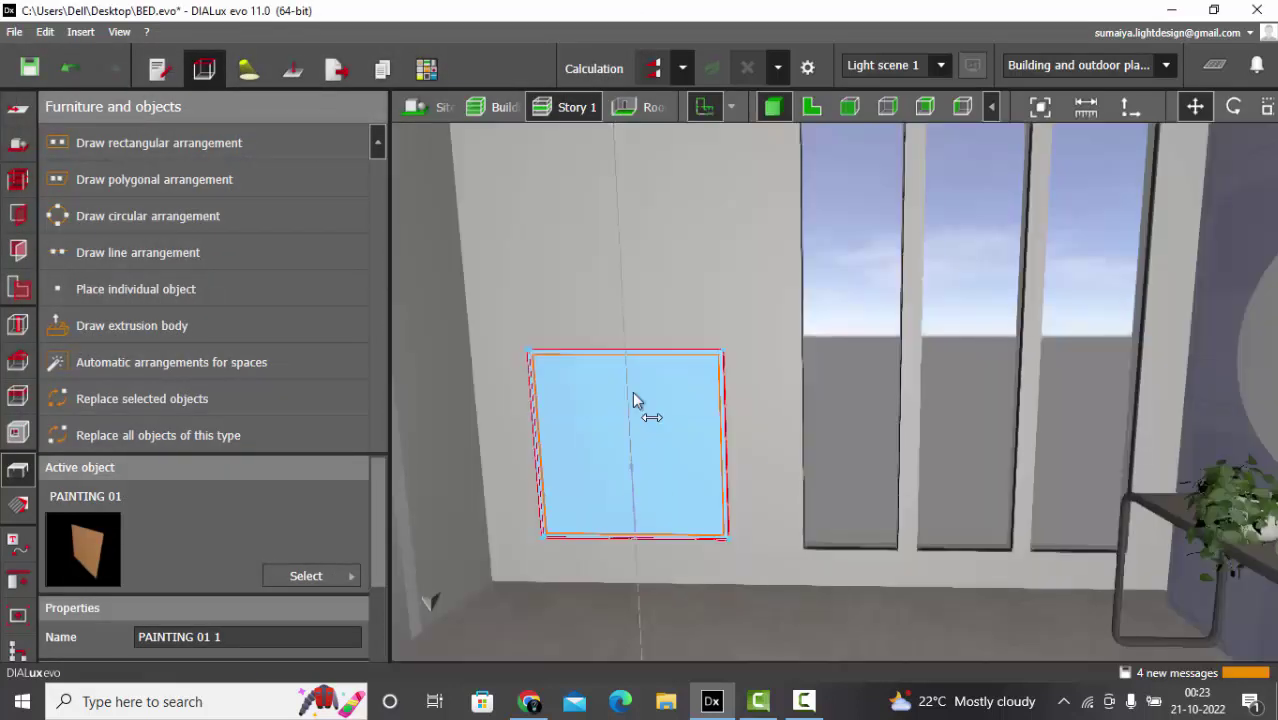
left_click_drag(633, 393, 625, 208)
scroll(753, 514, "down", 3)
scroll(658, 428, "up", 3)
scroll(704, 502, "up", 2)
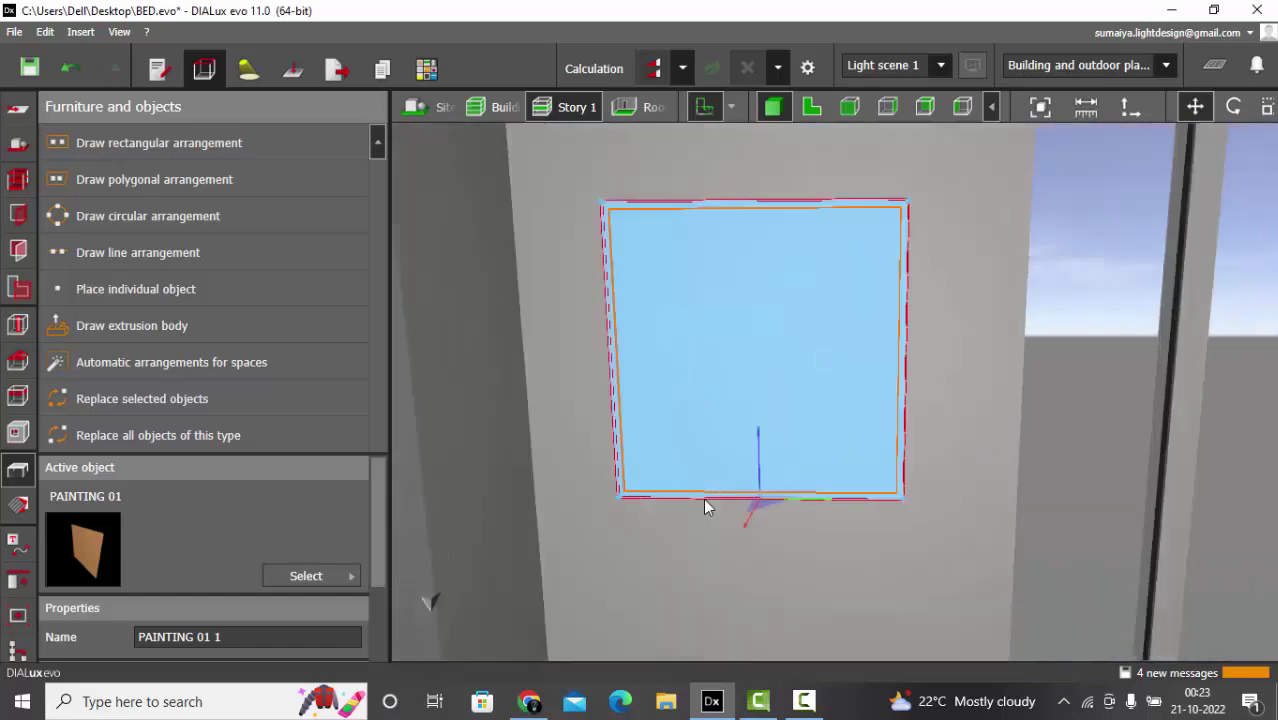
key("Escape")
Examine the imported wooden frame's recess and edges on the wall from several angles in the 3D view
scroll(624, 332, "down", 1)
right_click_drag(623, 330, 606, 313)
scroll(715, 328, "up", 2)
right_click_drag(715, 328, 859, 425)
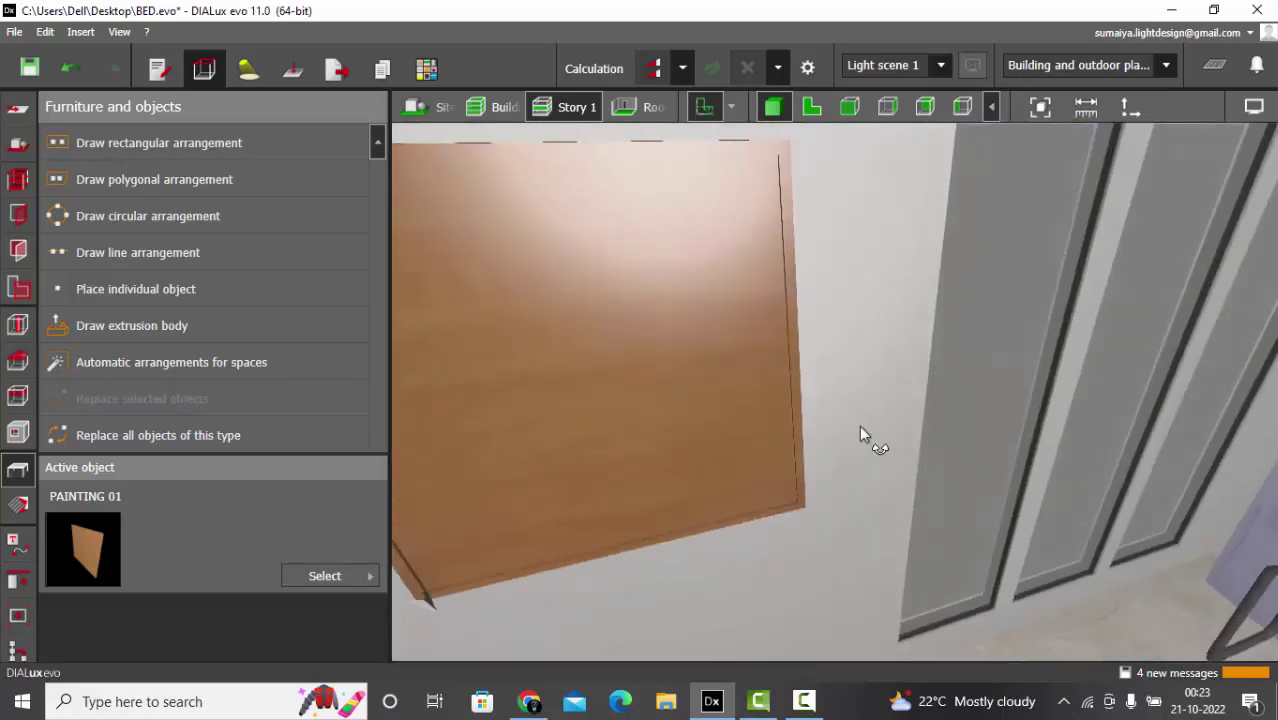
scroll(859, 425, "down", 2)
scroll(620, 323, "up", 2)
scroll(549, 344, "down", 1)
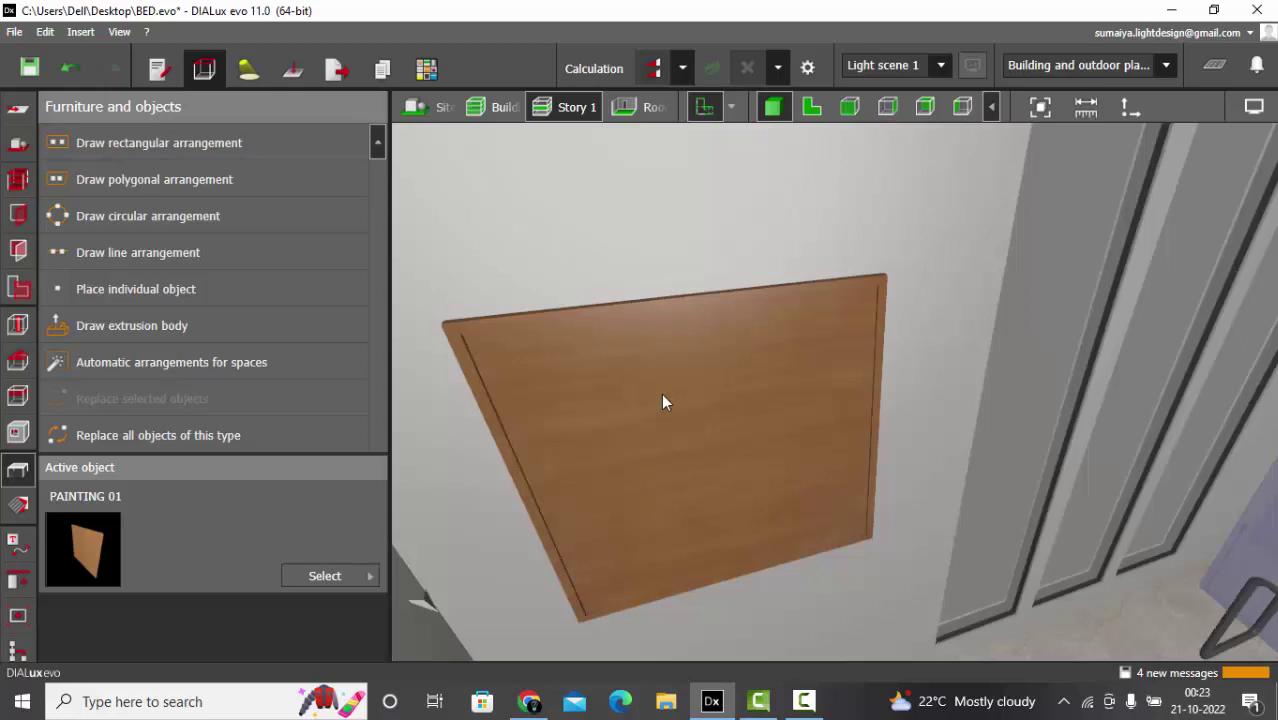
mouse_move(693, 419)
middle_mouse_down()
mouse_move(648, 371)
mouse_move(807, 448)
middle_mouse_up()
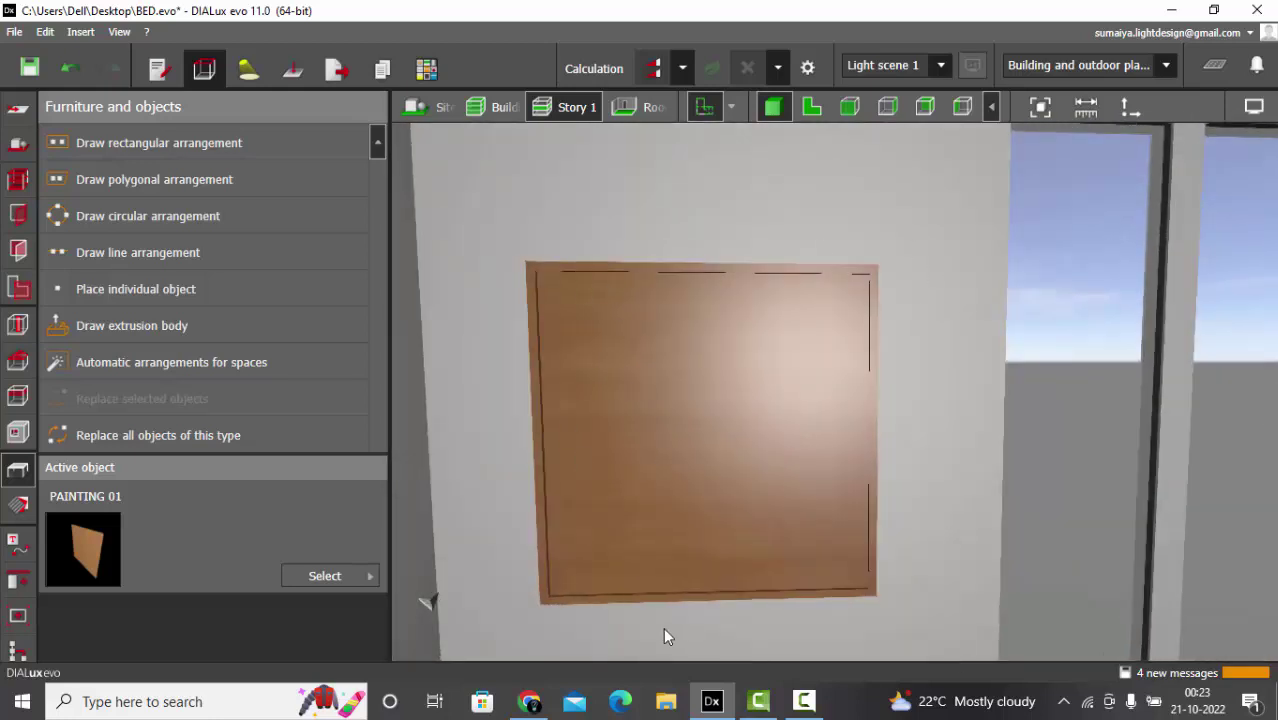
mouse_move(561, 399)
middle_mouse_down()
mouse_move(705, 431)
mouse_move(675, 412)
middle_mouse_up()
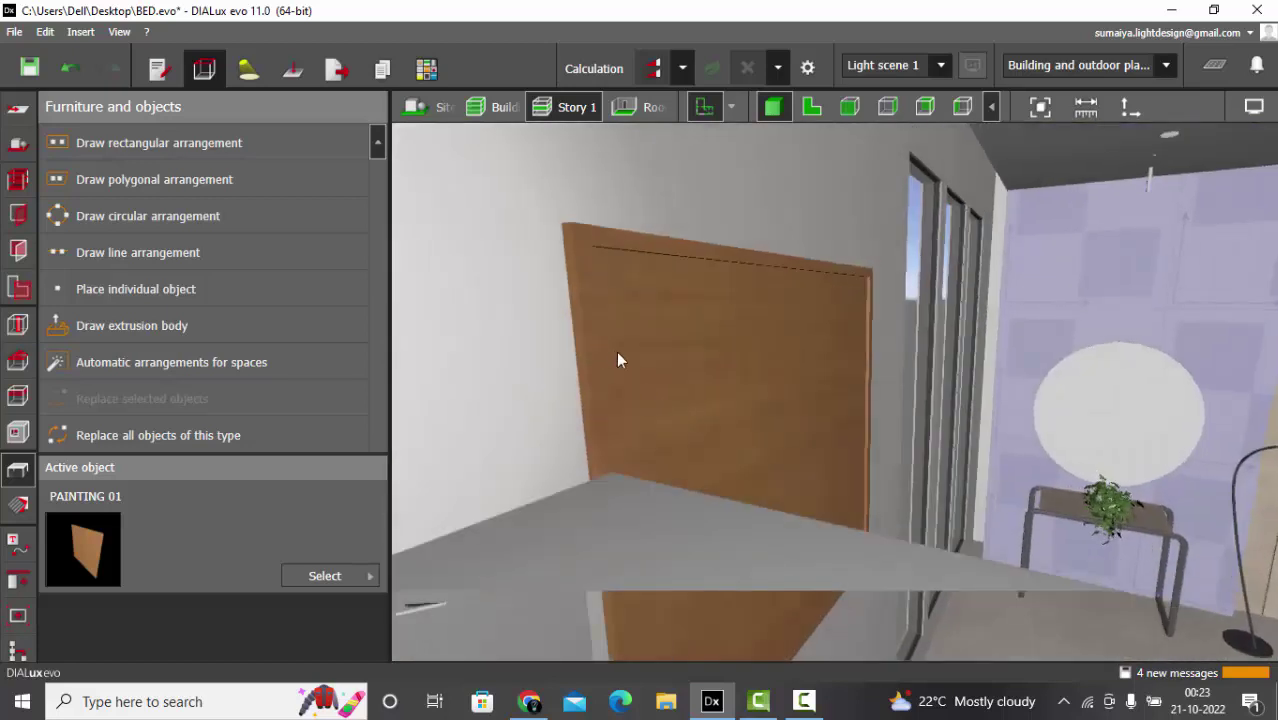
scroll(574, 282, "up", 3)
scroll(574, 289, "down", 1)
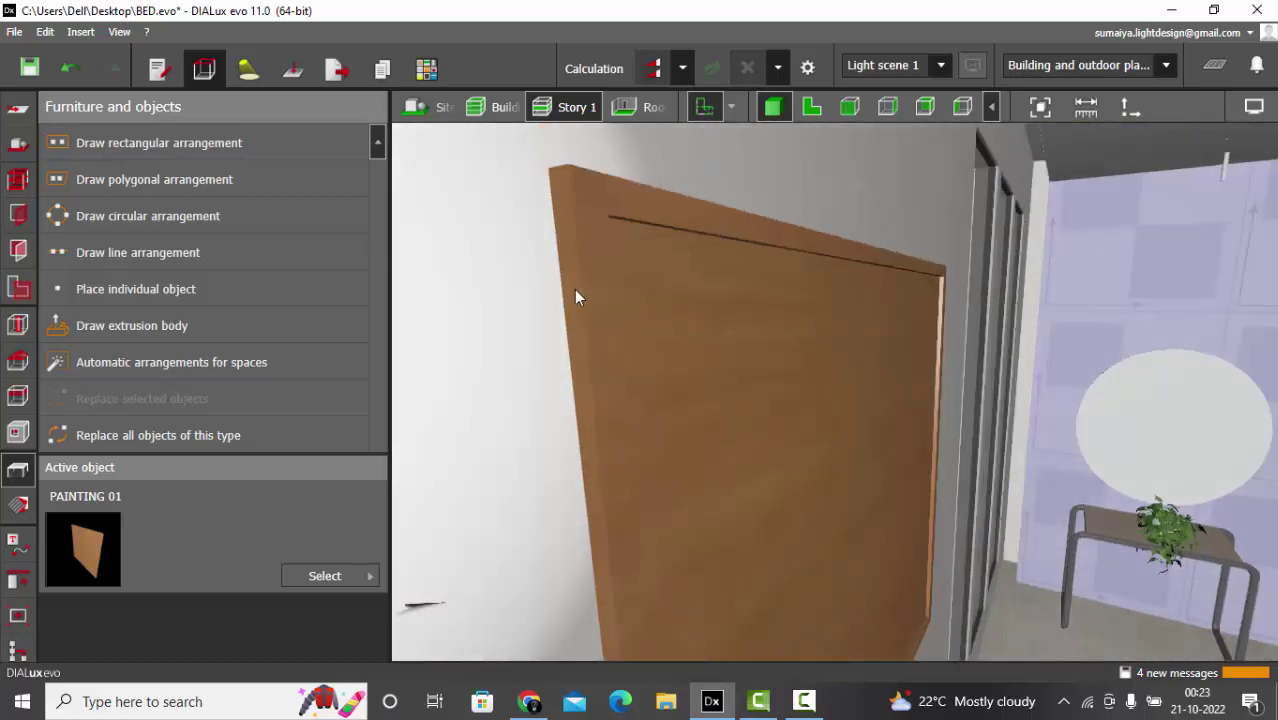
middle_click_drag(577, 293, 616, 339)
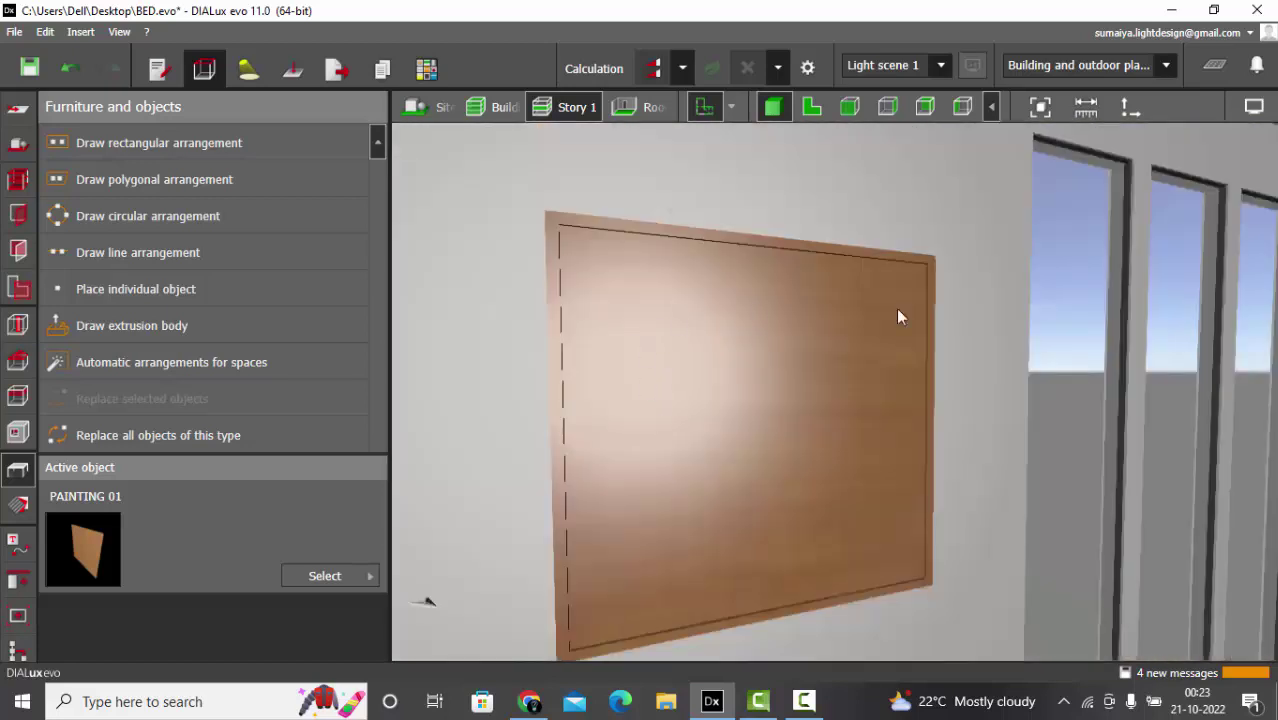
mouse_move(772, 432)
middle_mouse_down()
mouse_move(813, 451)
mouse_move(778, 468)
mouse_move(847, 477)
mouse_move(868, 517)
mouse_move(842, 450)
middle_mouse_up()
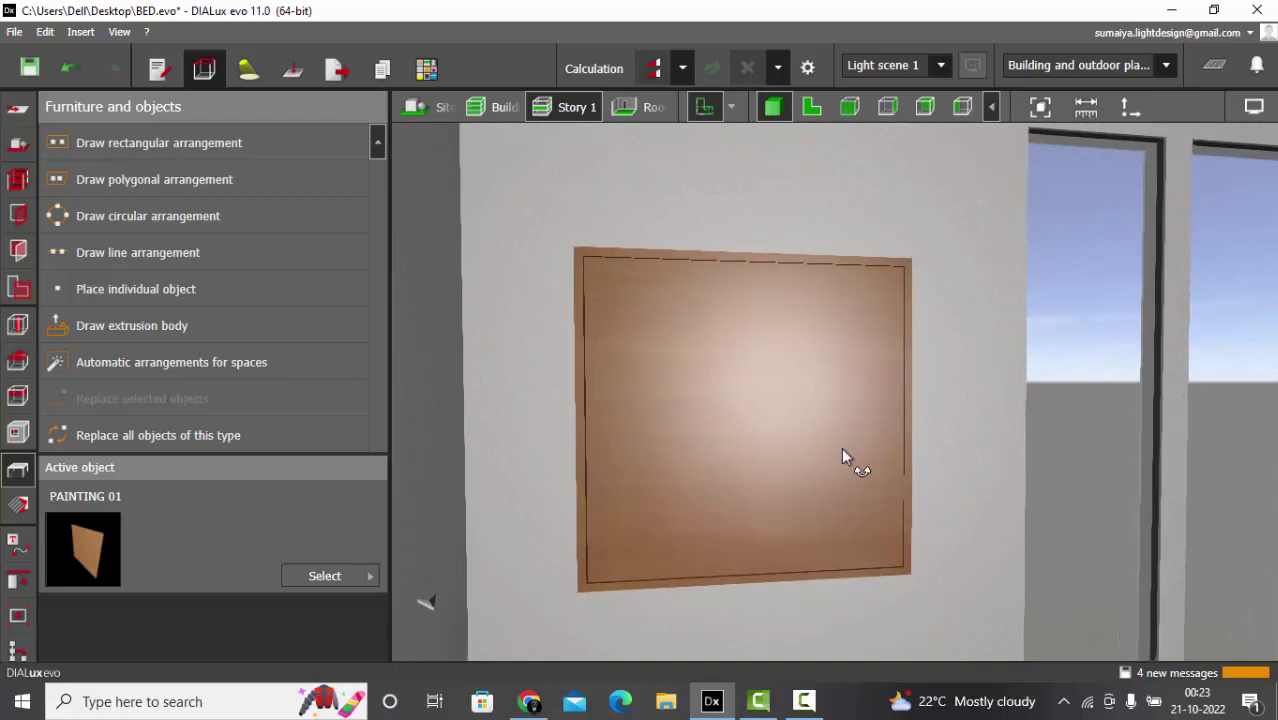
Create a texture material from the PAINT 1 image on the Desktop and apply it to the imported frame's inner face
left_click(20, 506)
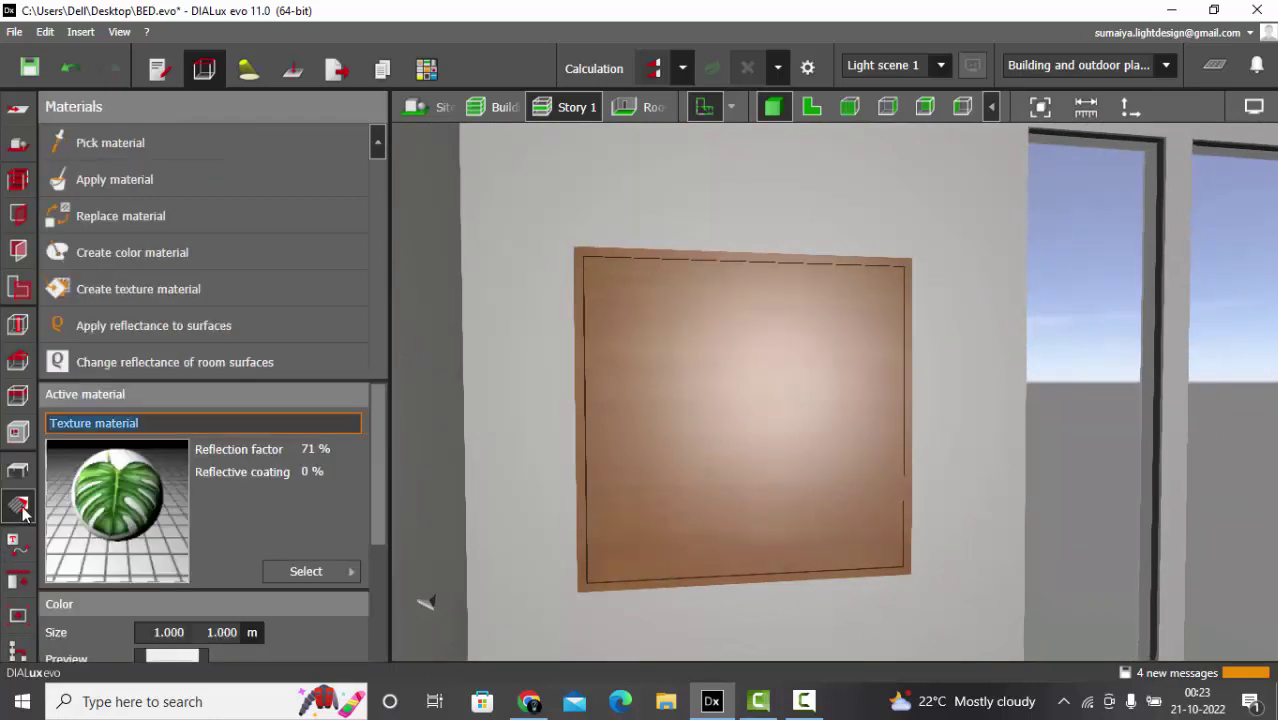
left_click(344, 573)
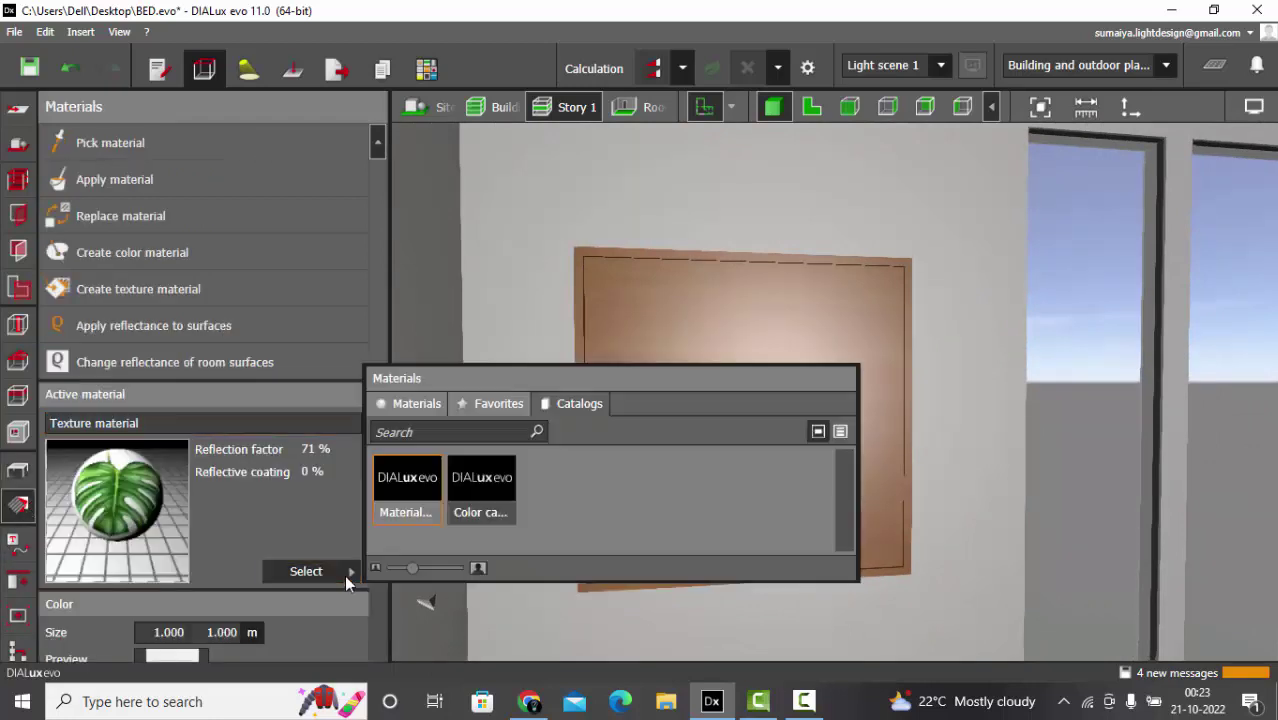
left_click(330, 292)
scroll(334, 314, "down", 1)
double_click(320, 330)
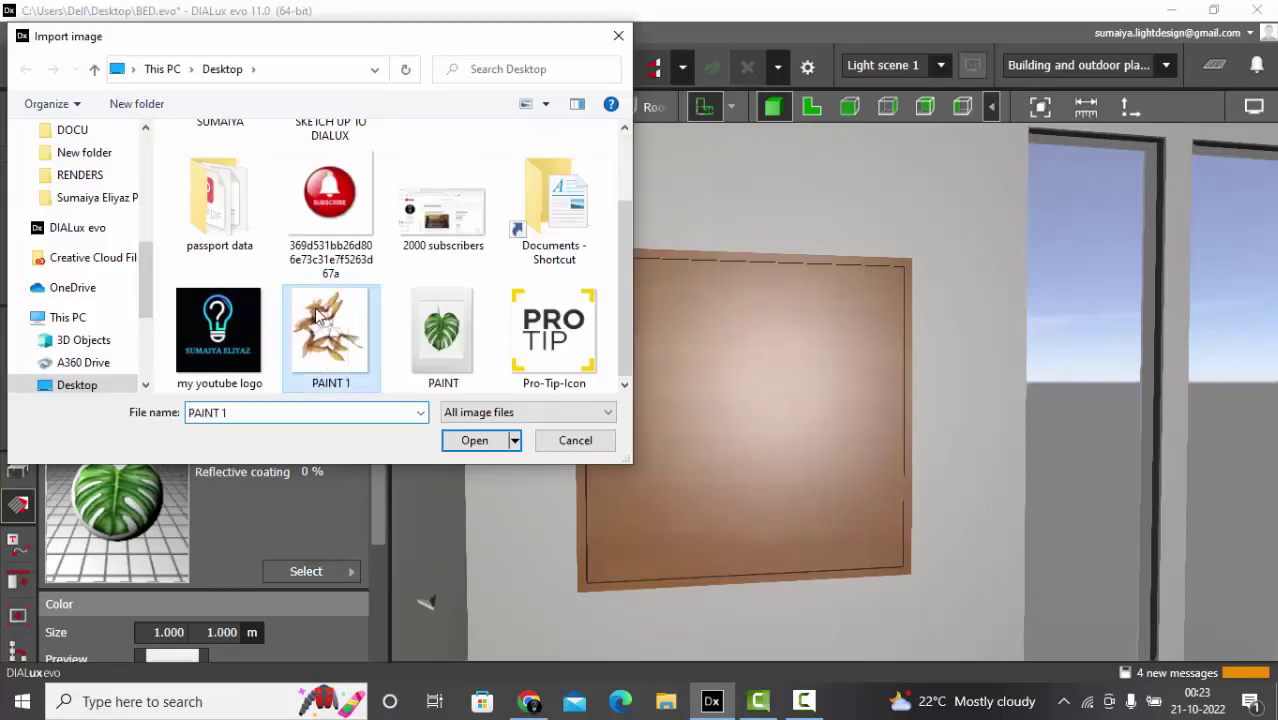
left_click(228, 191)
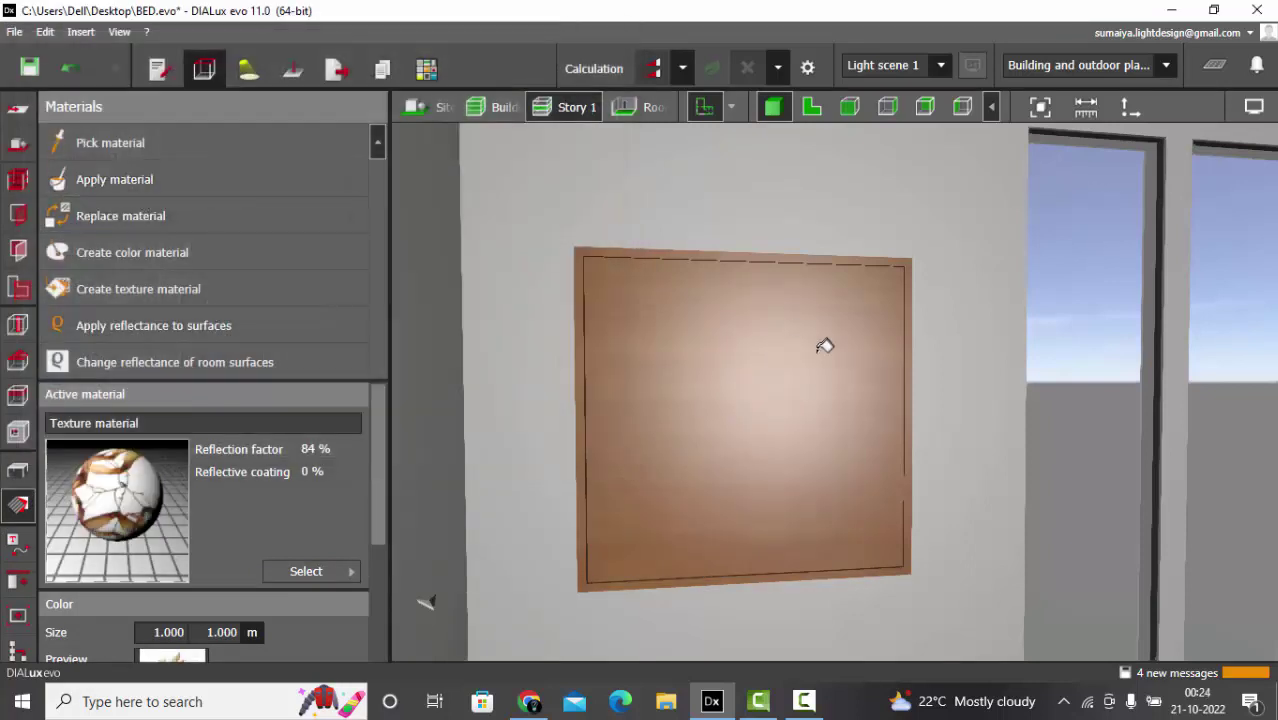
left_click(824, 345)
Examine the new framed picture on the wall from several distances and angles in the 3D view
scroll(662, 293, "down", 3)
right_click_drag(662, 293, 870, 350)
left_click(25, 472)
scroll(615, 386, "up", 3)
right_click_drag(724, 412, 673, 404)
scroll(671, 410, "down", 3)
right_click_drag(658, 336, 806, 435)
scroll(761, 456, "up", 3)
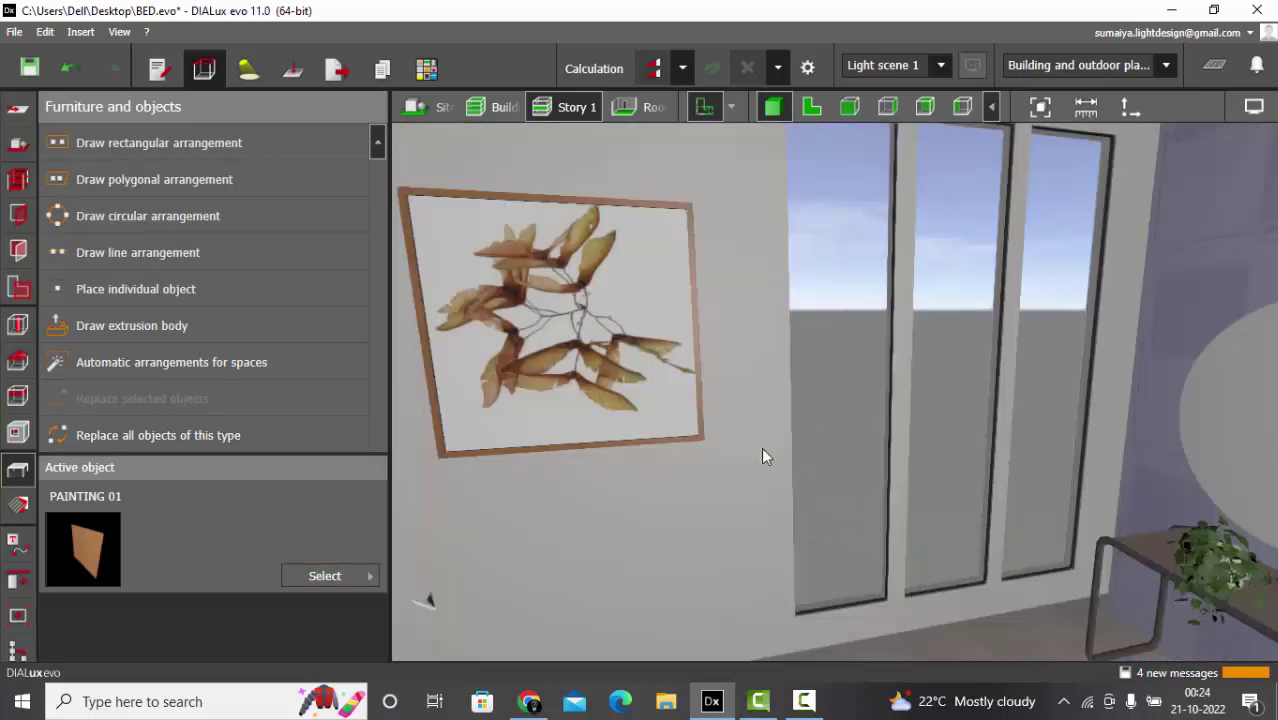
Examine the framed leaf picture together with the window wall and the bedside area from several viewpoints
scroll(736, 402, "down", 3)
scroll(660, 384, "up", 3)
right_click_drag(660, 384, 699, 357)
scroll(673, 366, "down", 3)
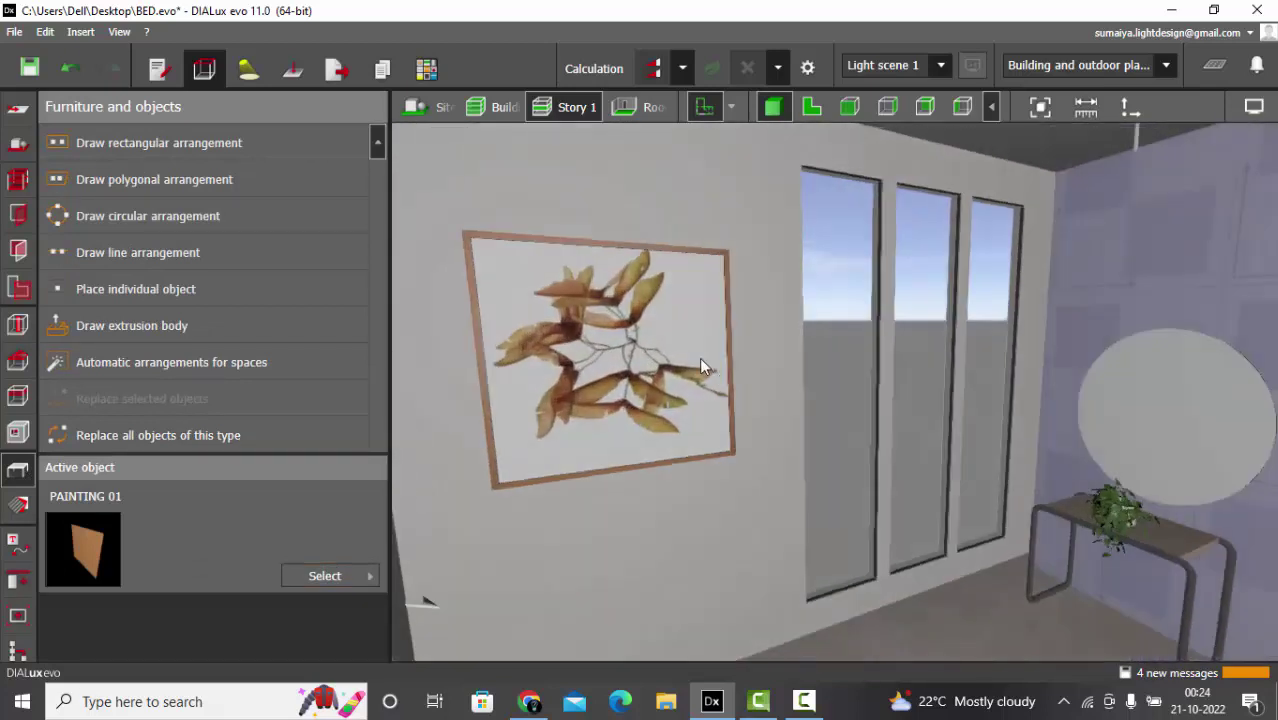
left_click(614, 368)
key("Escape")
mouse_move(613, 368)
right_mouse_down()
mouse_move(516, 350)
mouse_move(1042, 327)
mouse_move(1020, 334)
right_mouse_up()
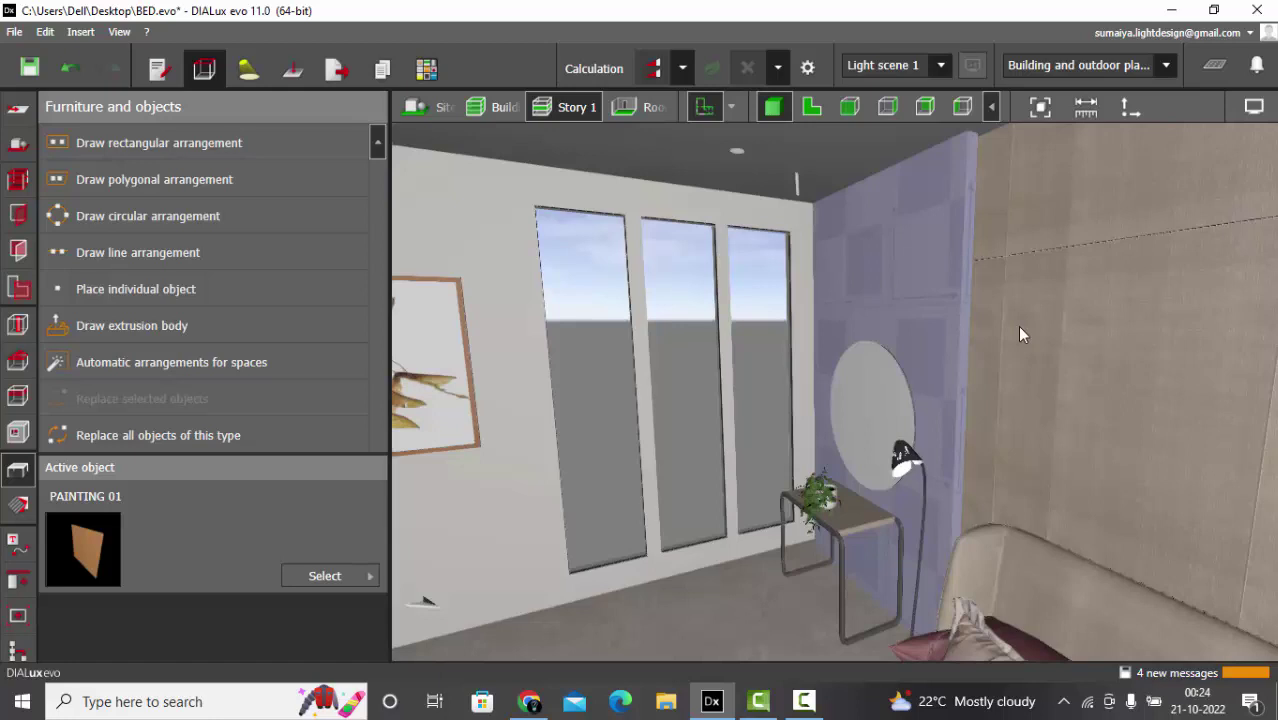
scroll(1020, 331, "down", 3)
scroll(657, 335, "up", 5)
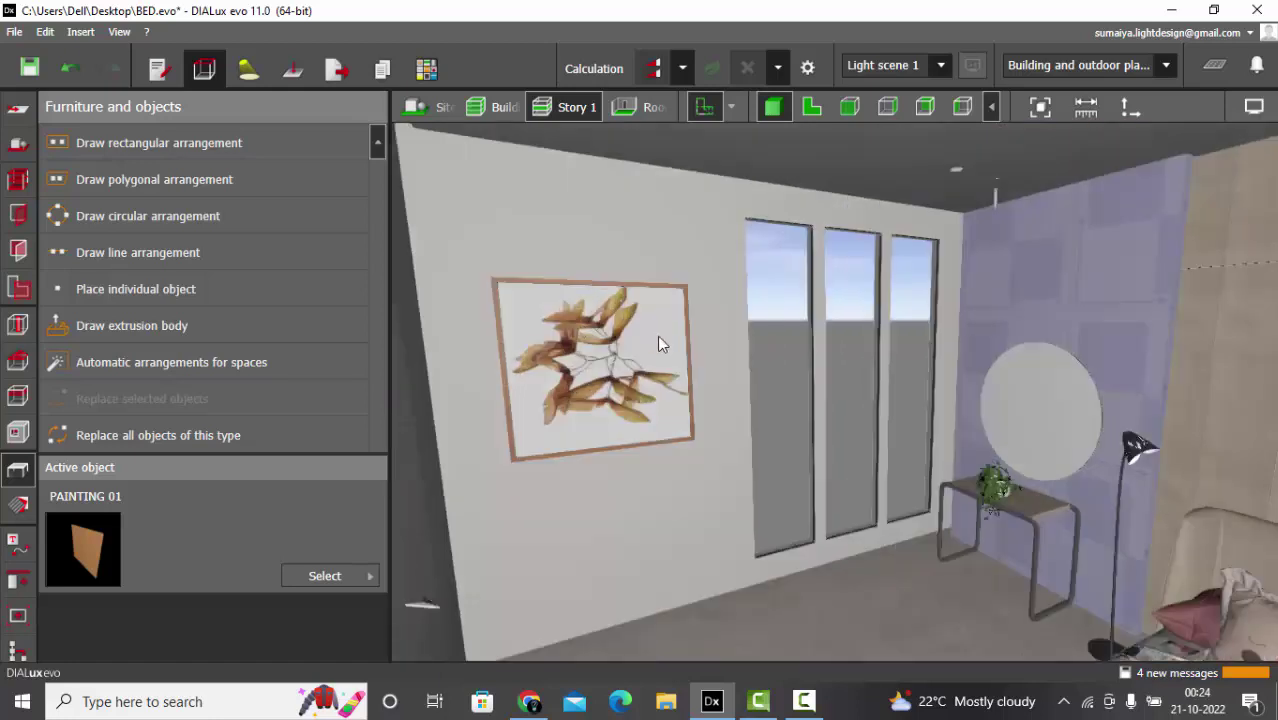
right_click_drag(639, 378, 575, 363)
scroll(574, 363, "up", 4)
scroll(699, 384, "down", 3)
left_click(699, 386)
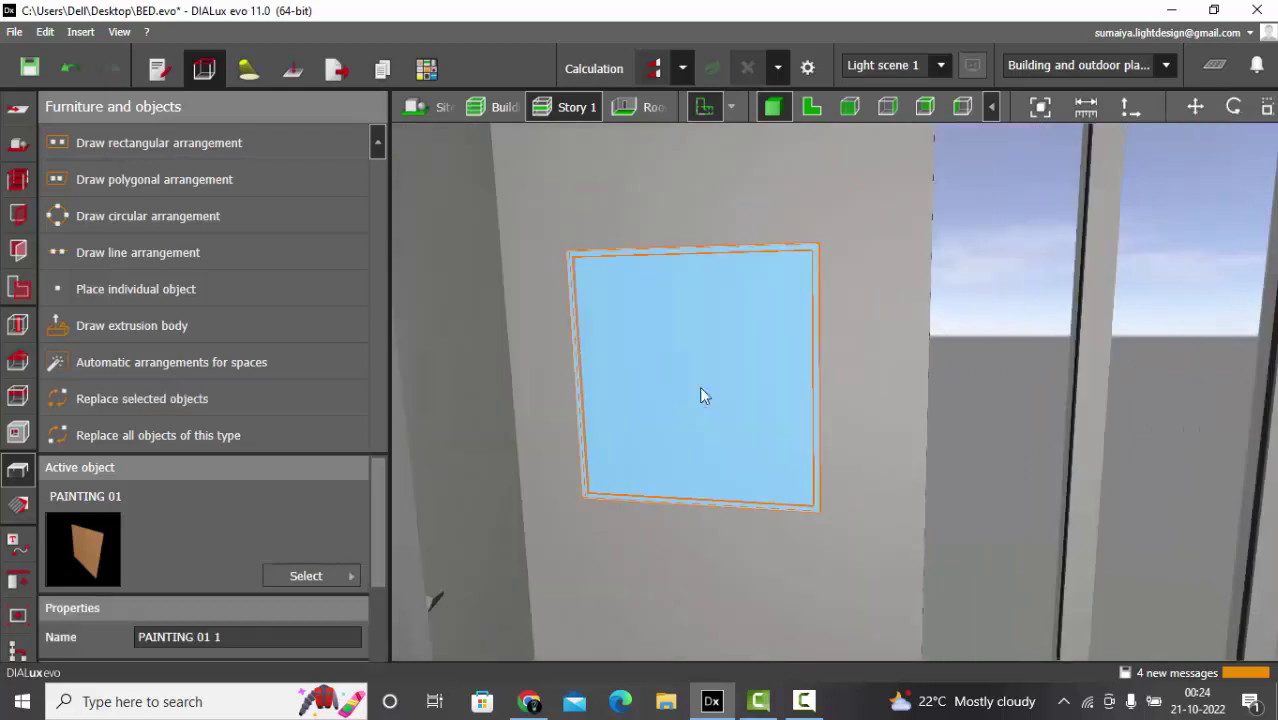
scroll(668, 358, "up", 1)
key("Escape")
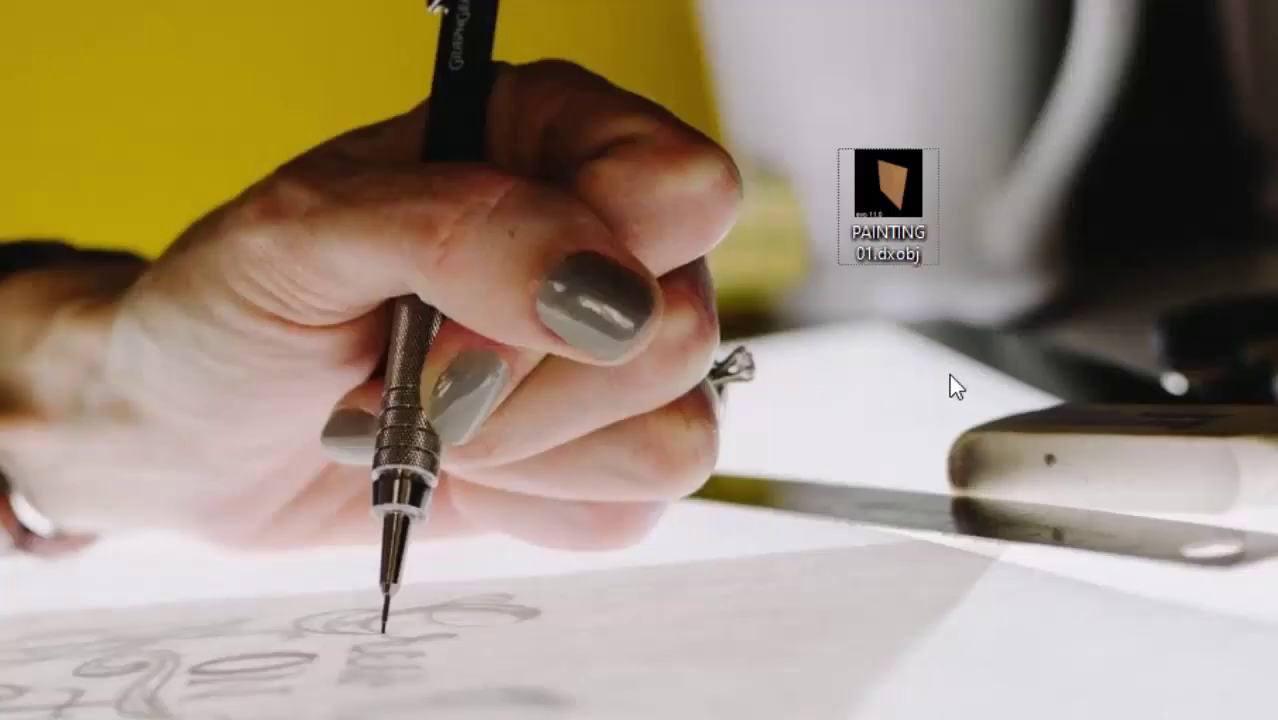
Switch to the Windows desktop and locate the saved PAINTING 01.dxobj file
mouse_move(894, 357)
left_mouse_down()
mouse_move(934, 183)
mouse_move(956, 243)
left_mouse_up()
left_click(757, 335)
mouse_move(888, 204)
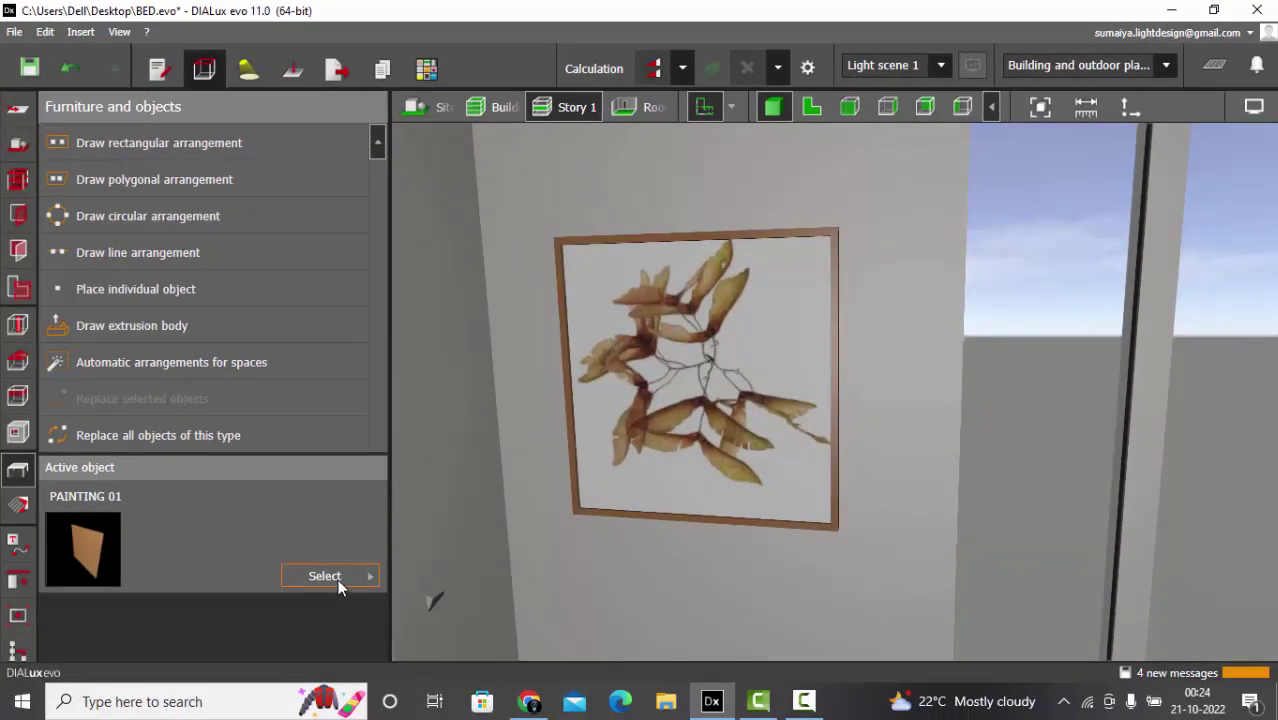
Make Cube the active furniture object and place one in the floor plan beside the wall with the framed picture
left_click(337, 577)
left_click(566, 398)
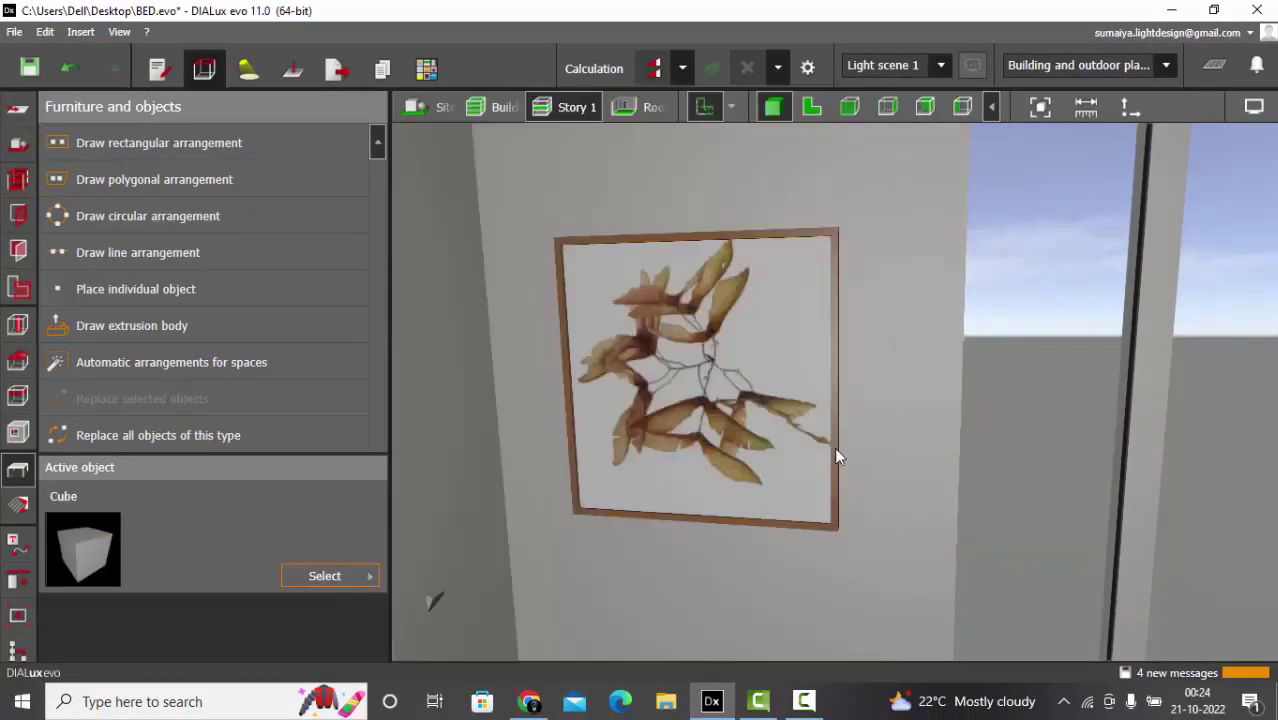
scroll(759, 318, "up", 2)
left_click(811, 106)
left_click(136, 289)
scroll(836, 322, "down", 4)
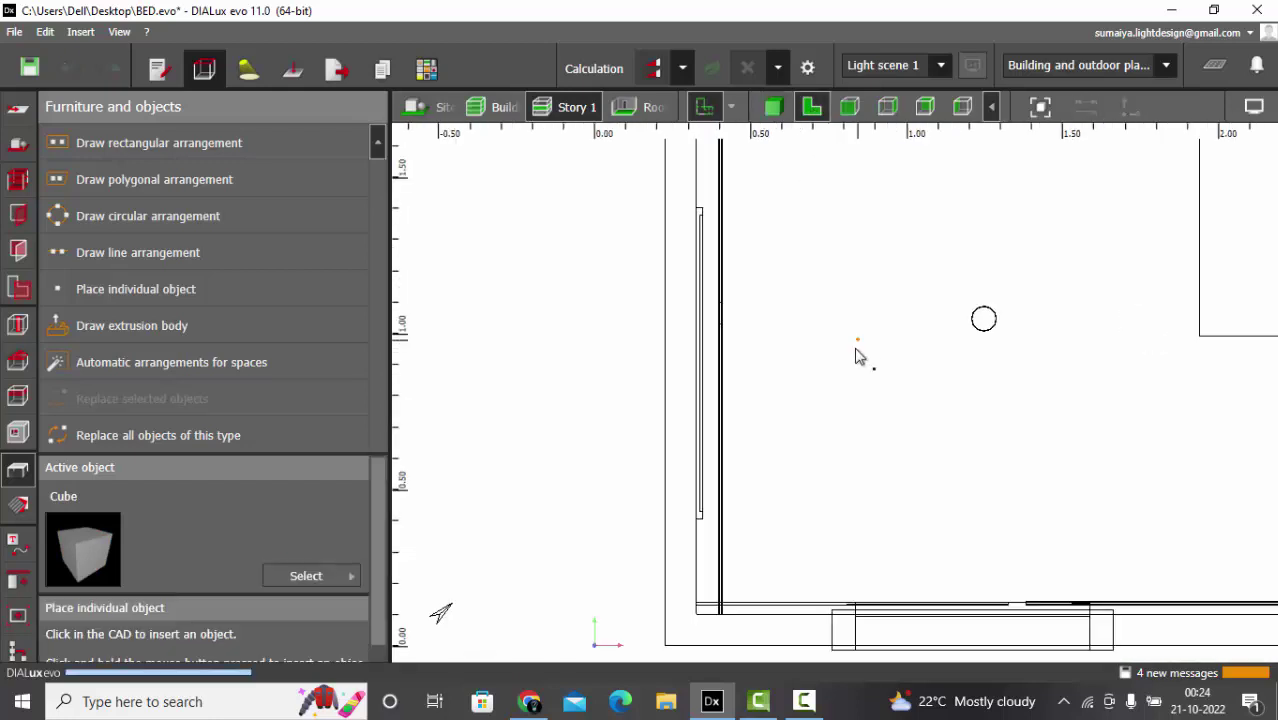
left_click(856, 343)
left_click_drag(836, 347, 711, 388)
Set the cube's length and width to 0.2 m each
scroll(200, 600, "down", 2)
left_click(162, 638)
type(".0.2")
key("Return")
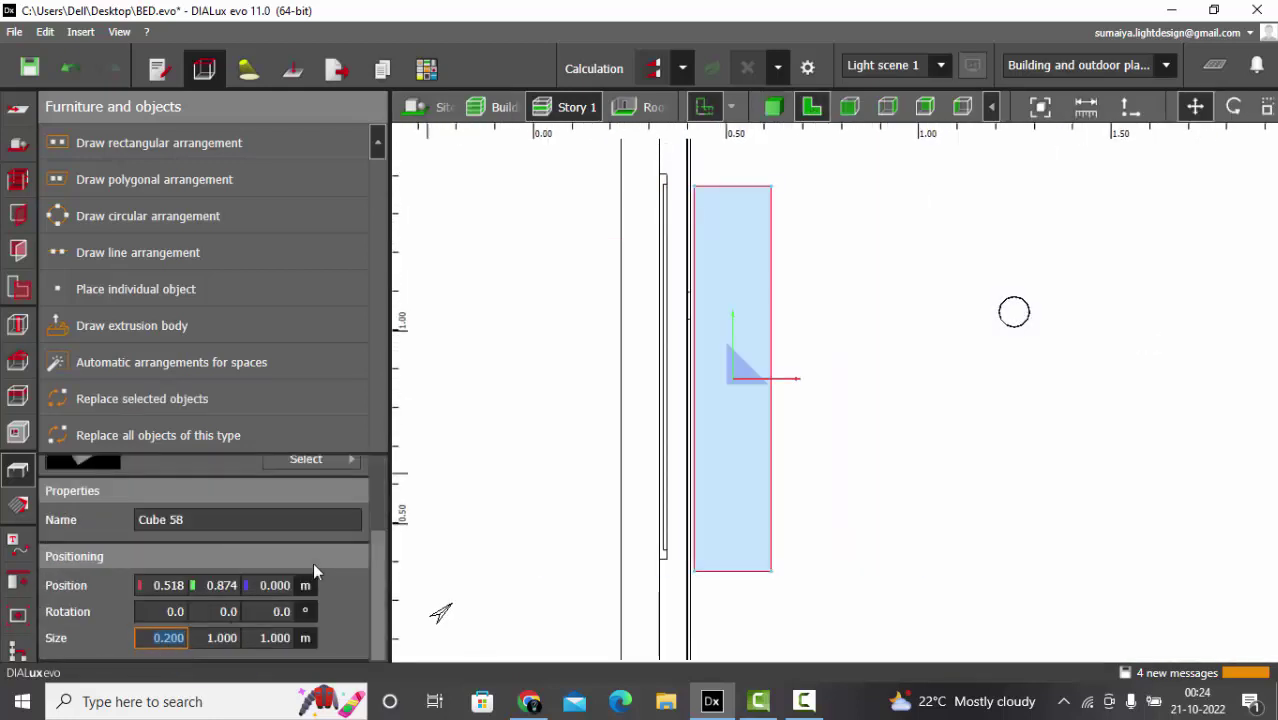
left_click(221, 638)
type("0.2")
key("Return")
scroll(614, 500, "up", 2)
left_click(840, 329)
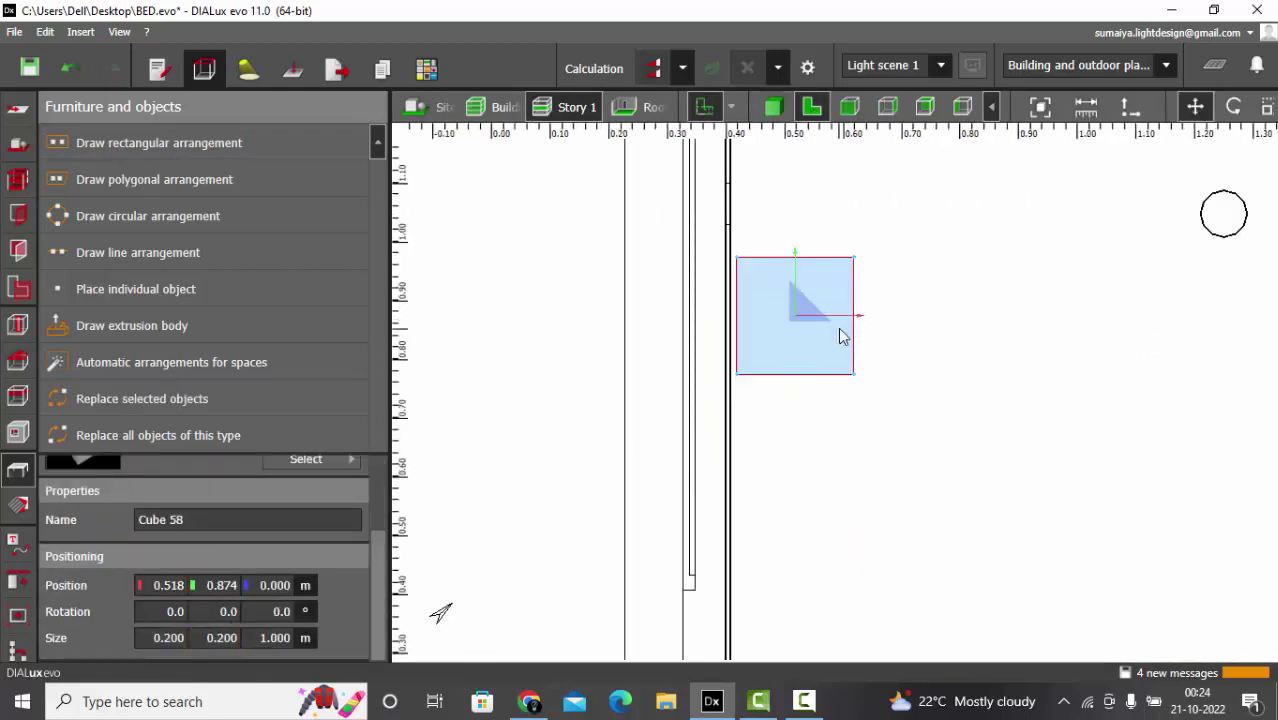
Set the cube's height to 0.5 m and position it in front of the middle of the picture
left_click(272, 638)
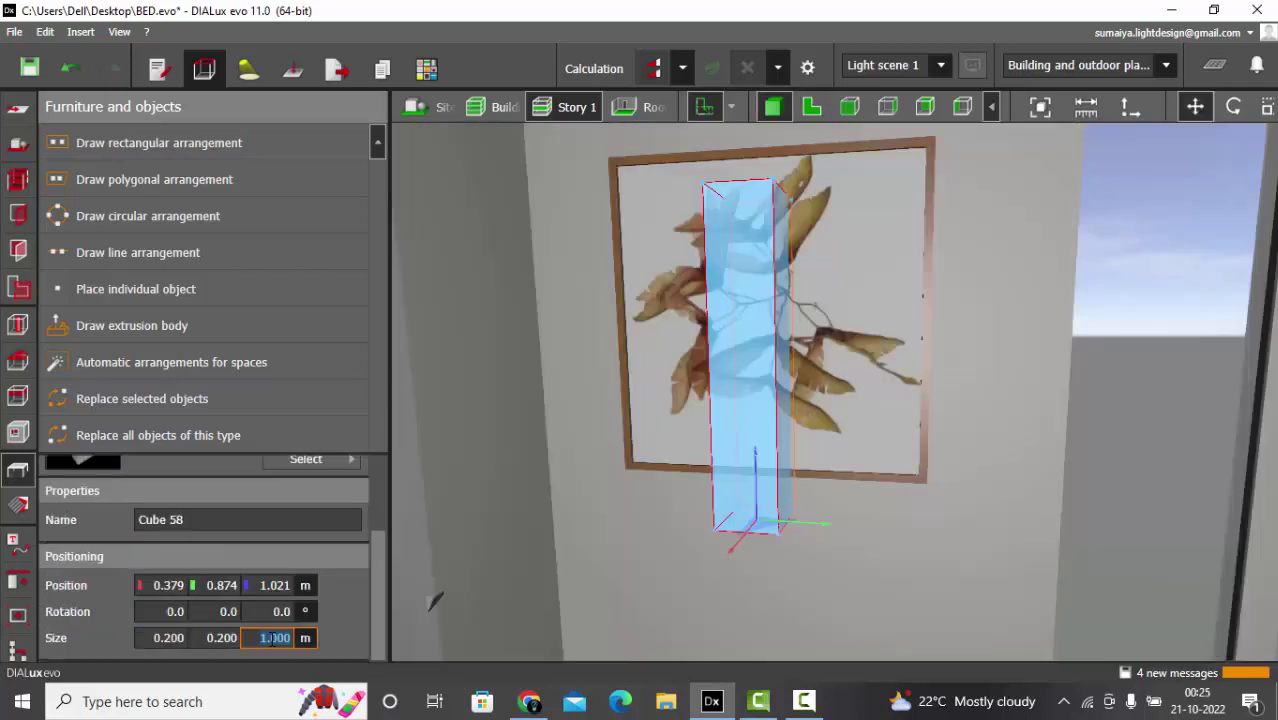
type("0.5")
key("Return")
mouse_move(611, 366)
left_mouse_down()
mouse_move(838, 356)
mouse_move(862, 329)
mouse_move(936, 355)
mouse_move(879, 322)
mouse_move(908, 364)
mouse_move(788, 341)
left_mouse_up()
left_click(903, 352)
Select the picture and the cube together and combine them into a group
left_click_drag(881, 437, 670, 328)
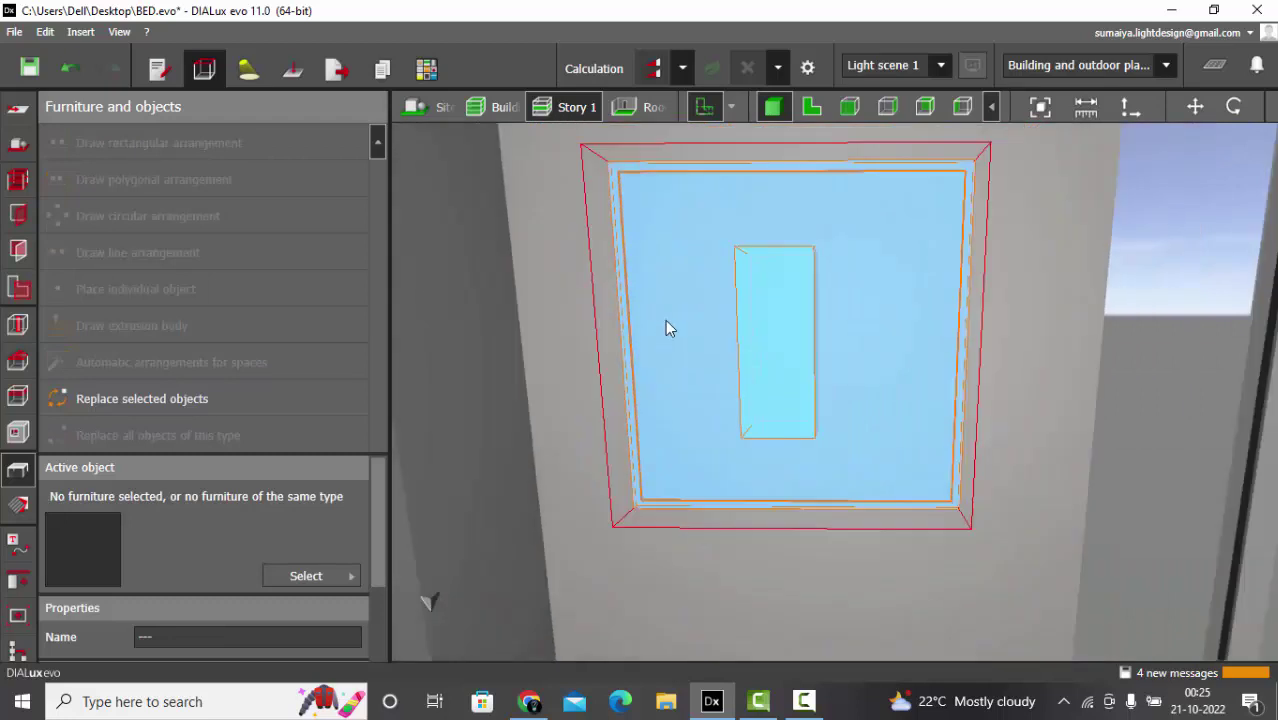
left_click(16, 584)
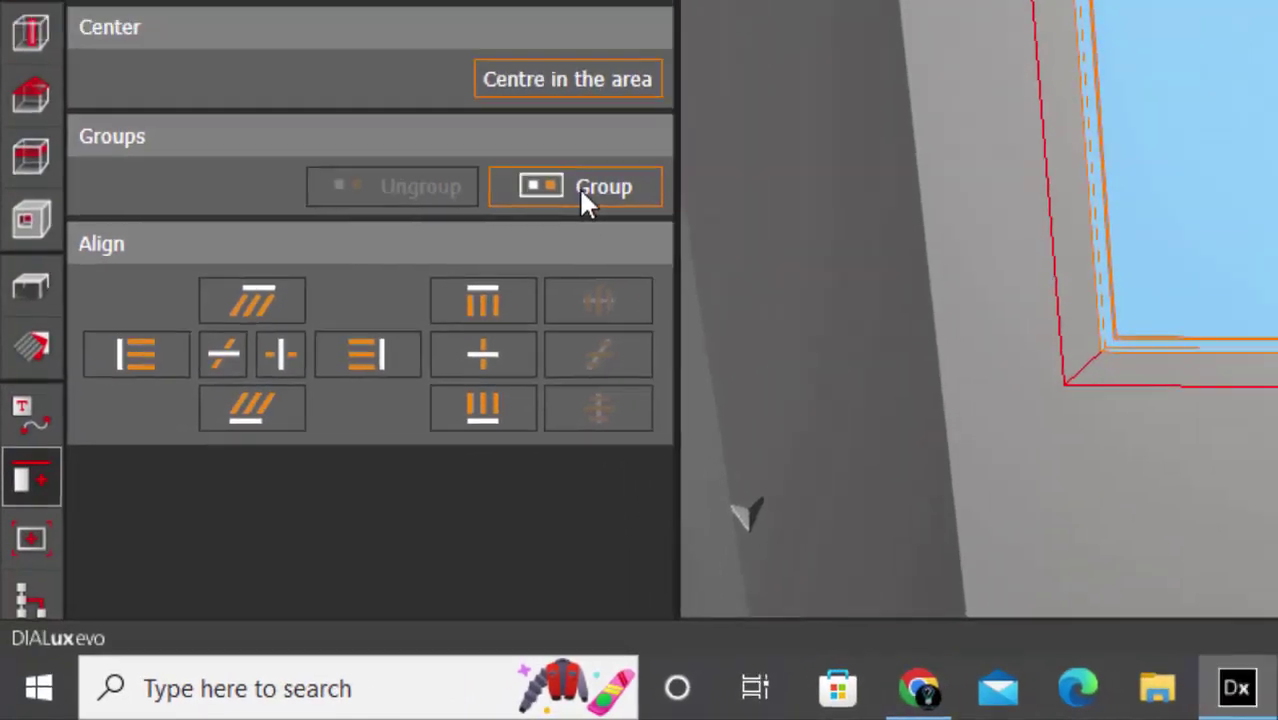
left_click(622, 141)
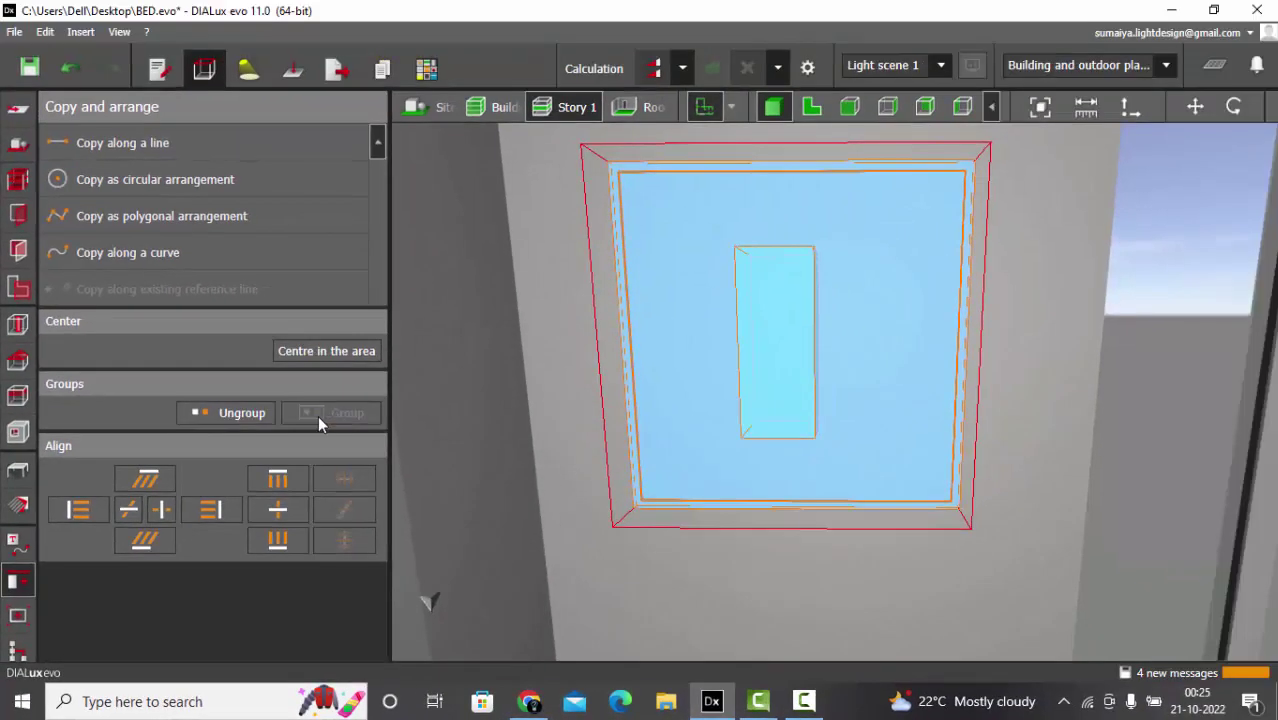
Ungroup the picture and the cube, and remove the cube from the scene
left_click(240, 411)
key("Escape")
right_click_drag(706, 327, 748, 354)
scroll(752, 348, "up", 1)
left_click(748, 338)
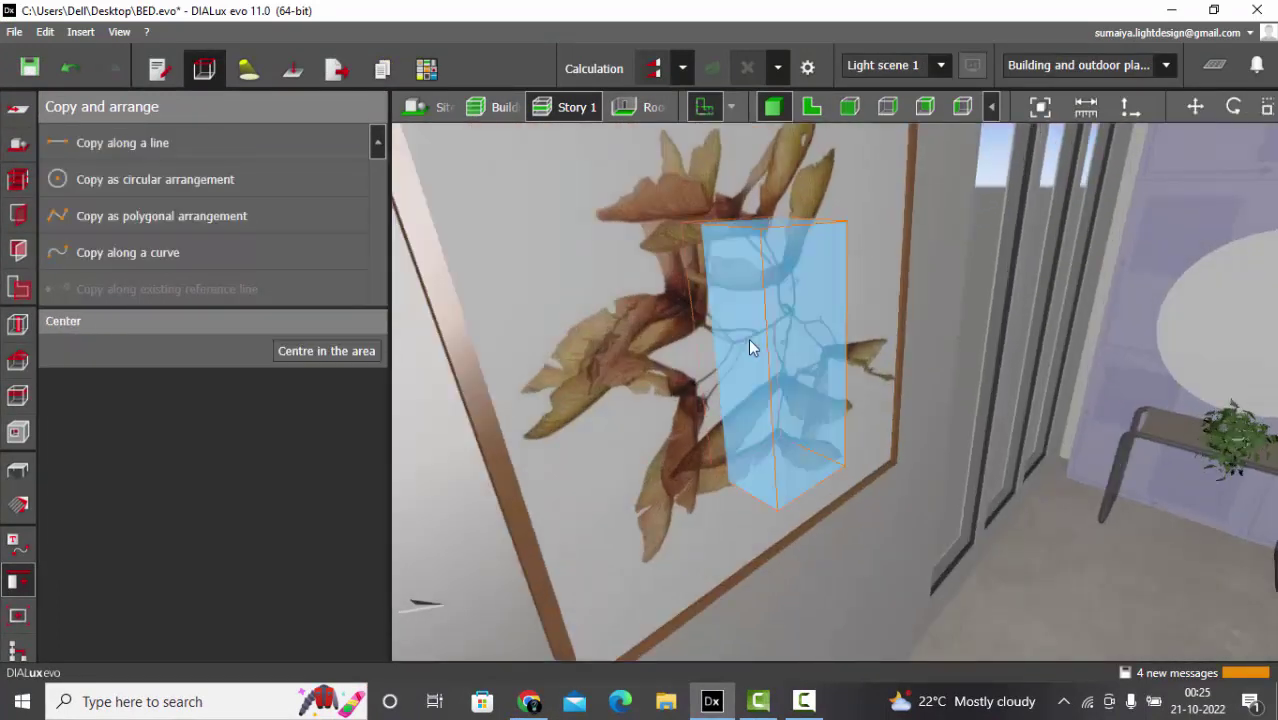
key("Escape")
right_click_drag(762, 404, 741, 358)
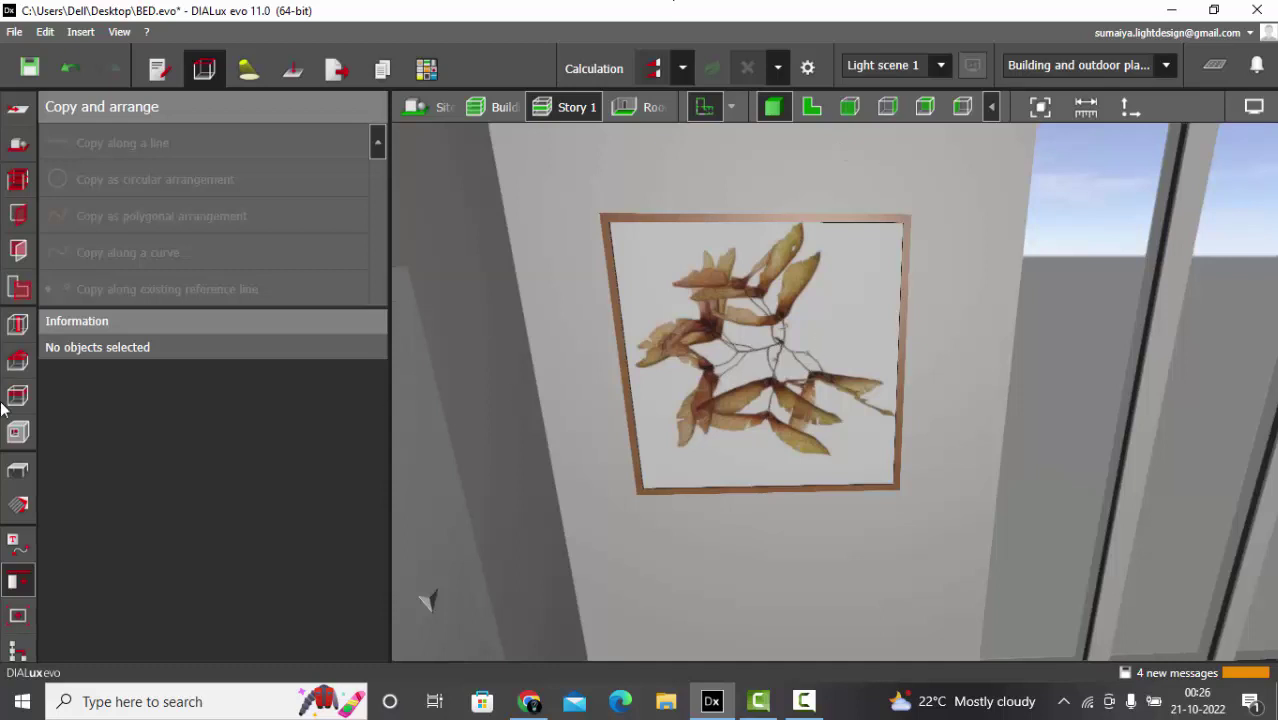
Select the BED BACK panel combination on the wall behind the bed
left_click(18, 466)
right_click_drag(539, 335, 1028, 353)
left_click(999, 347)
scroll(919, 325, "down", 3)
right_click_drag(919, 325, 897, 334)
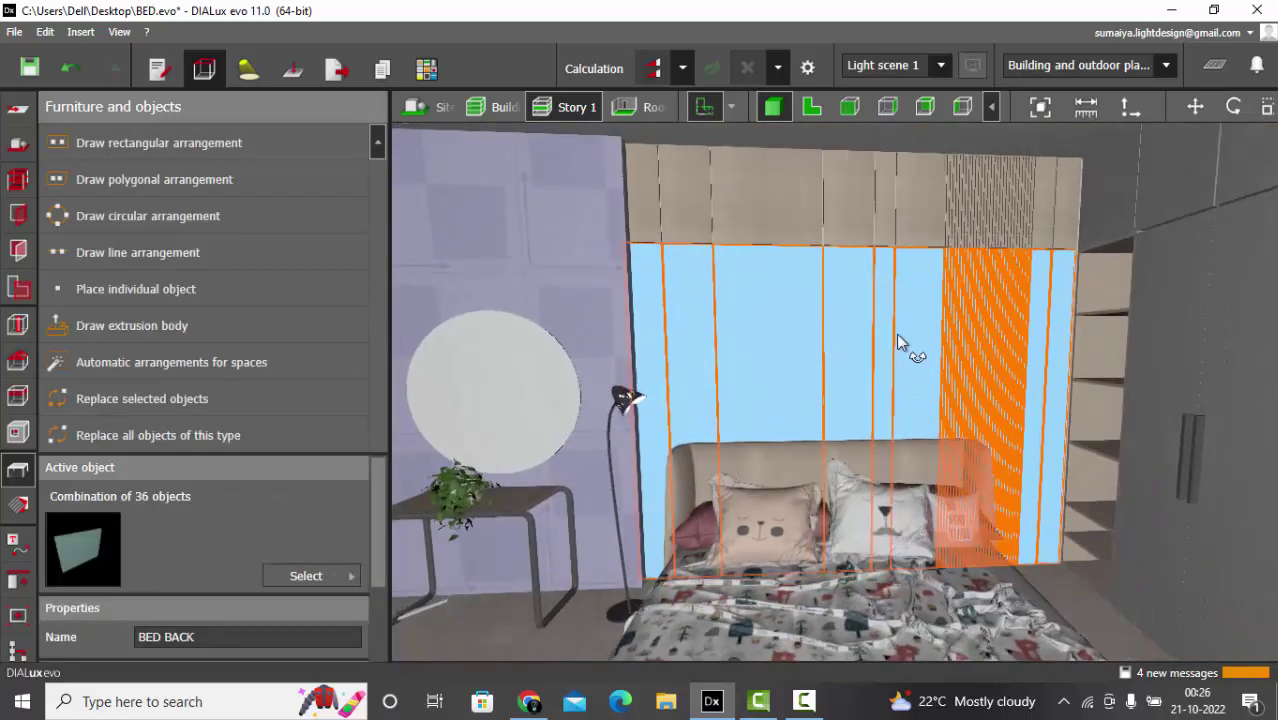
scroll(897, 336, "up", 2)
scroll(873, 300, "up", 2)
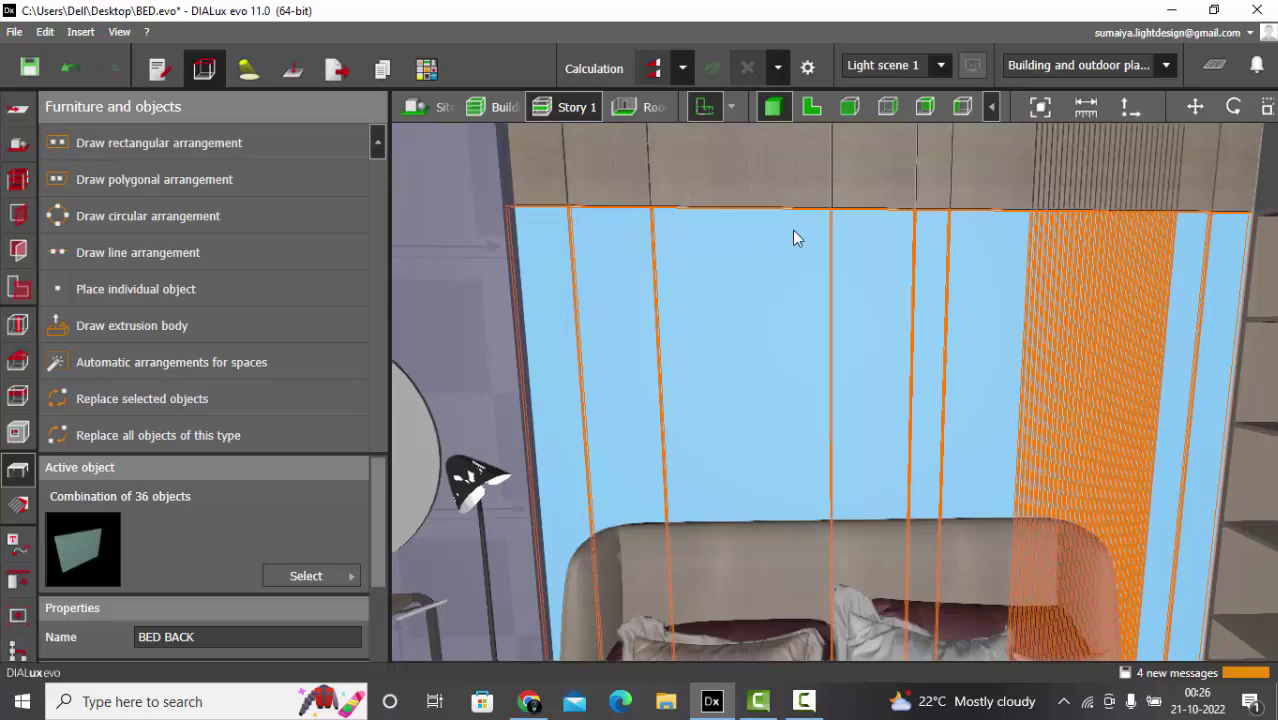
scroll(728, 290, "down", 1)
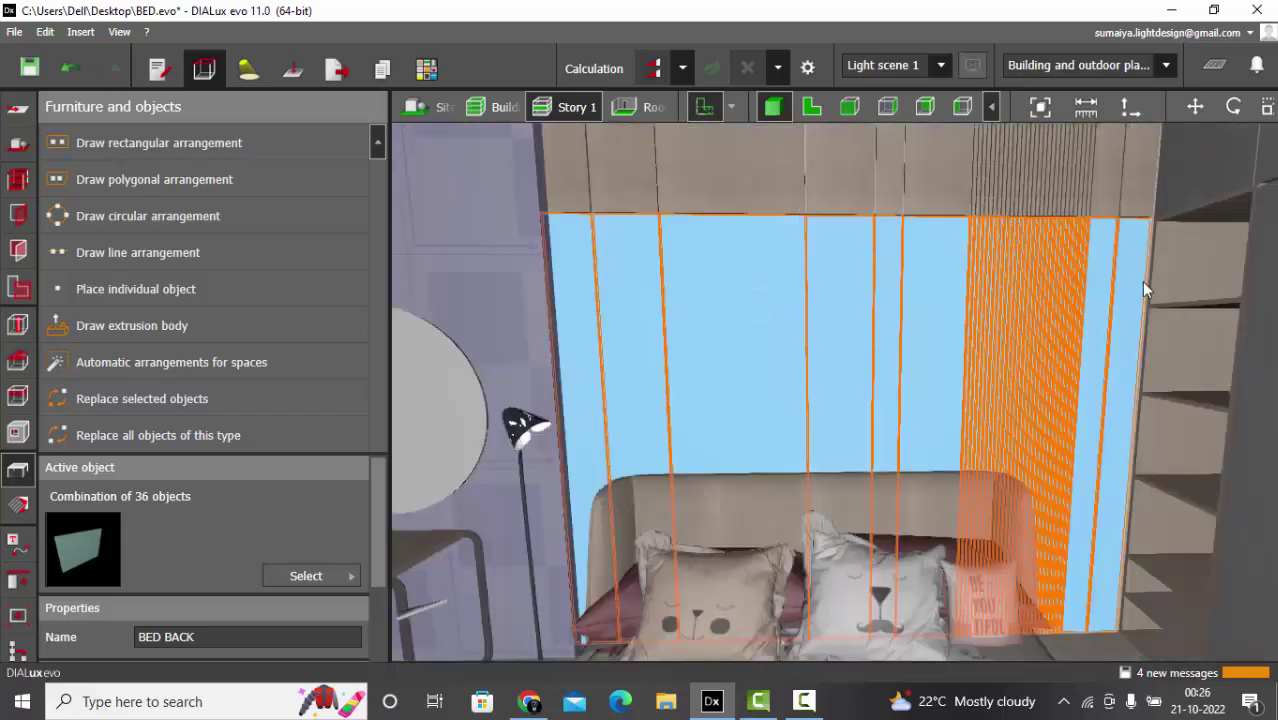
scroll(318, 505, "down", 1)
scroll(318, 505, "up", 1)
Save the selected panel combination to the Desktop as a furniture file named BED BACK
left_click(318, 575)
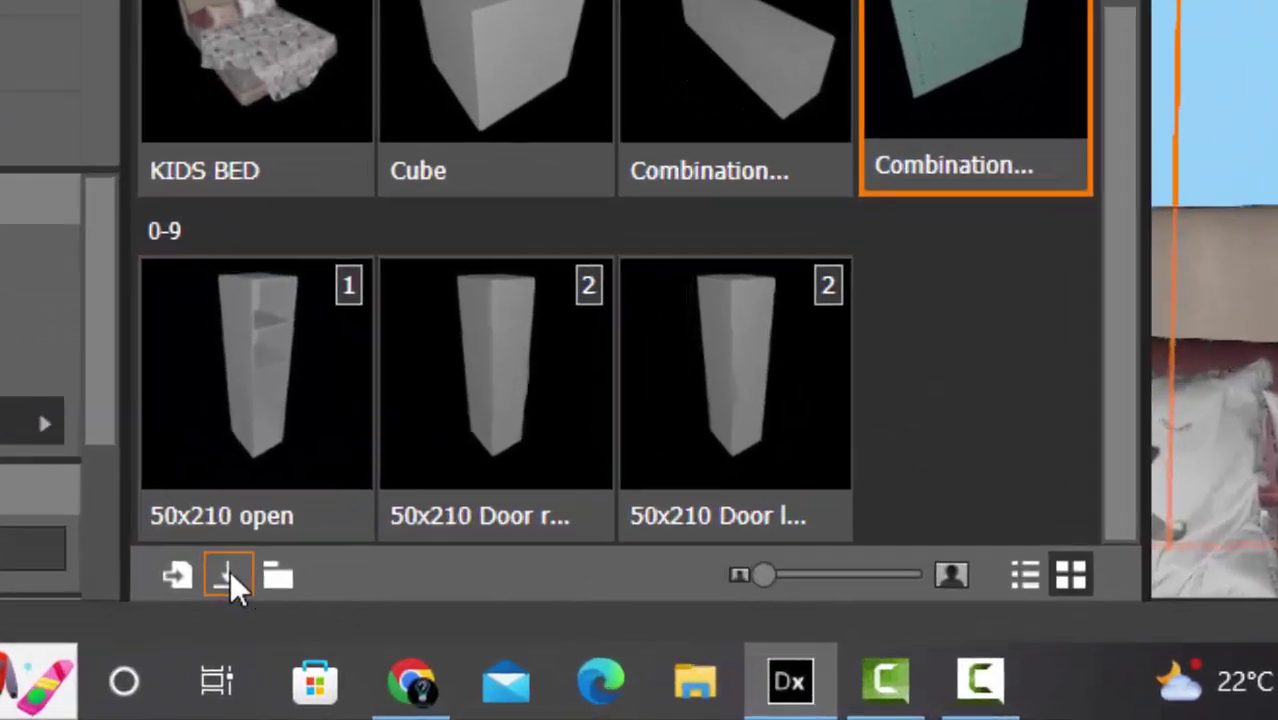
left_click(341, 614)
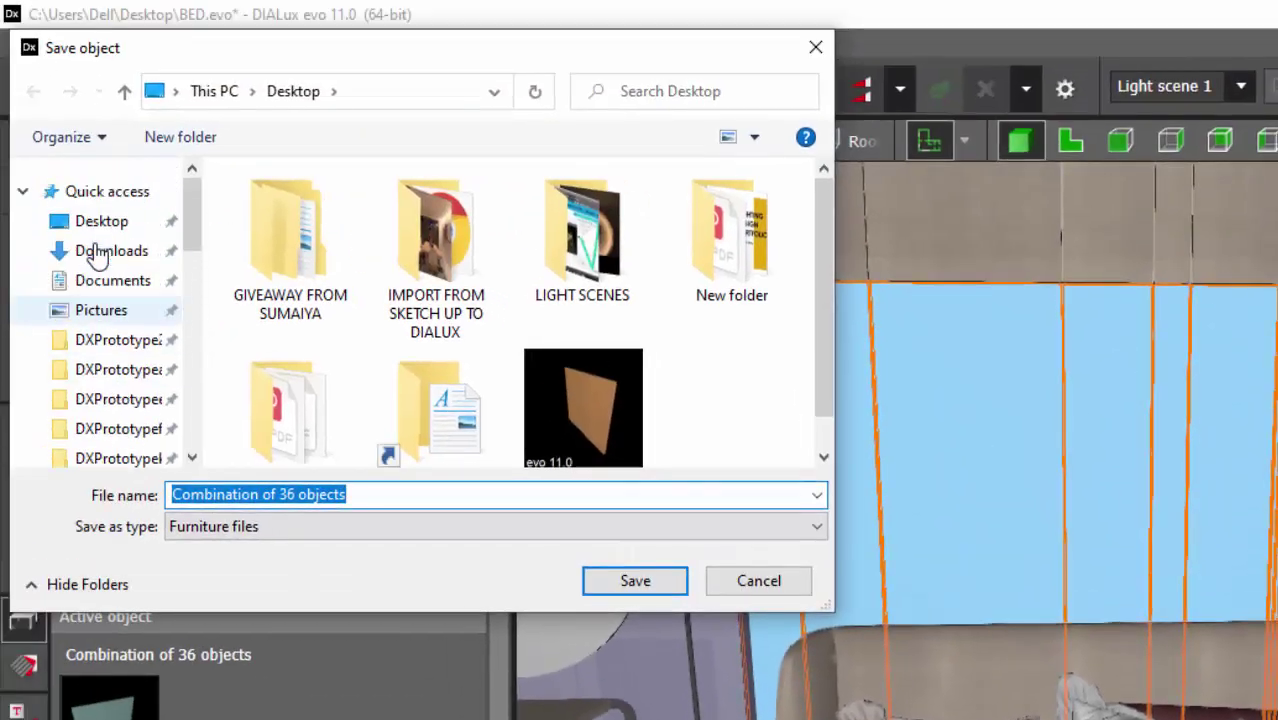
left_click(322, 524)
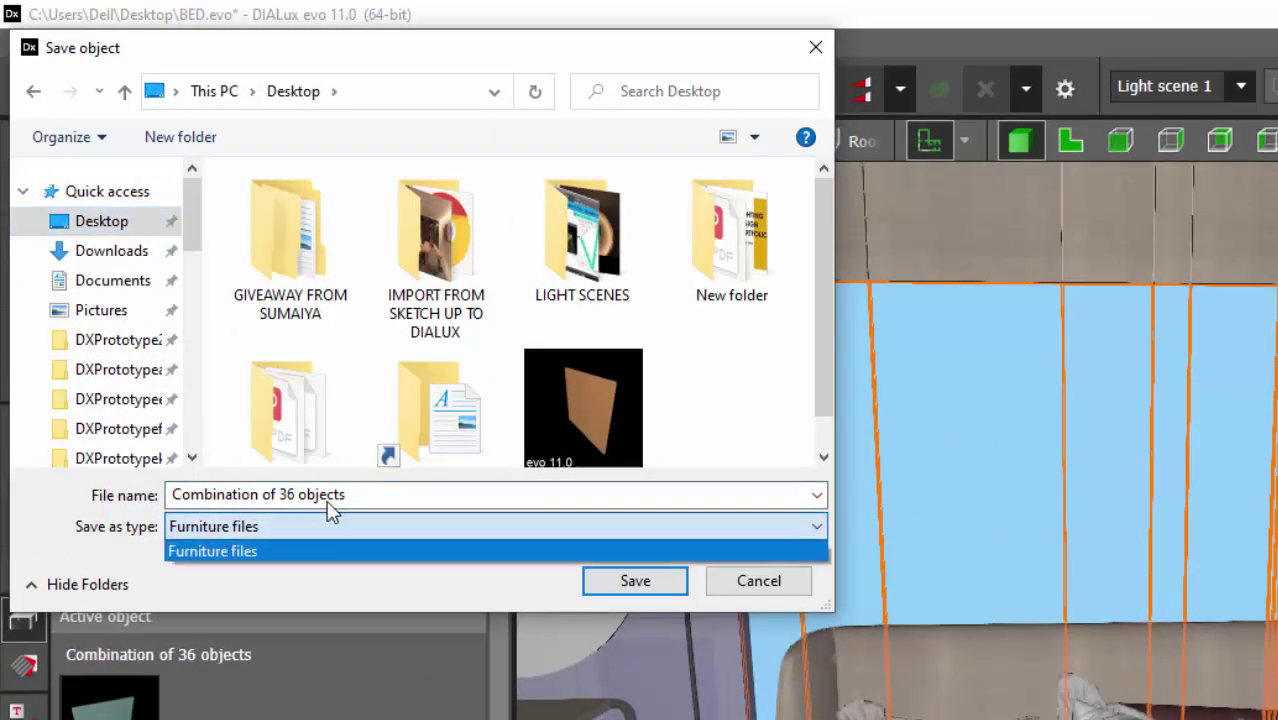
left_click(329, 500)
left_click(326, 497)
type("BED BAC")
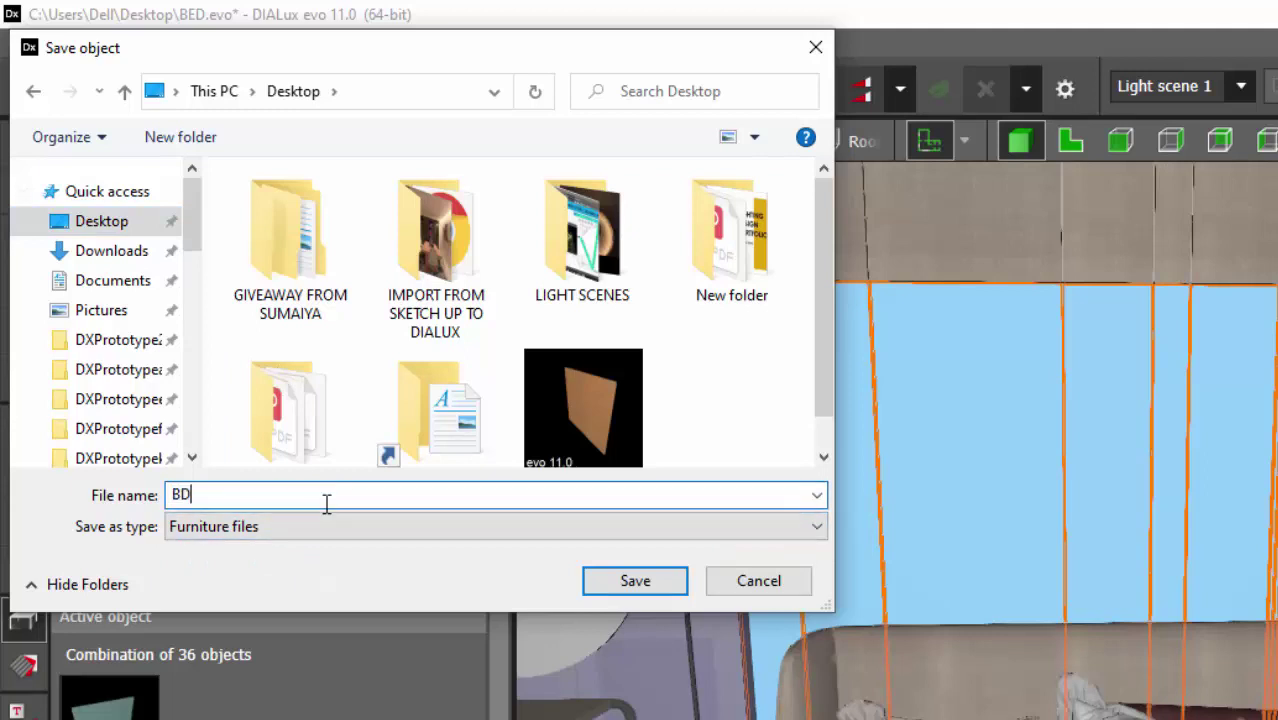
type("K")
key("Return")
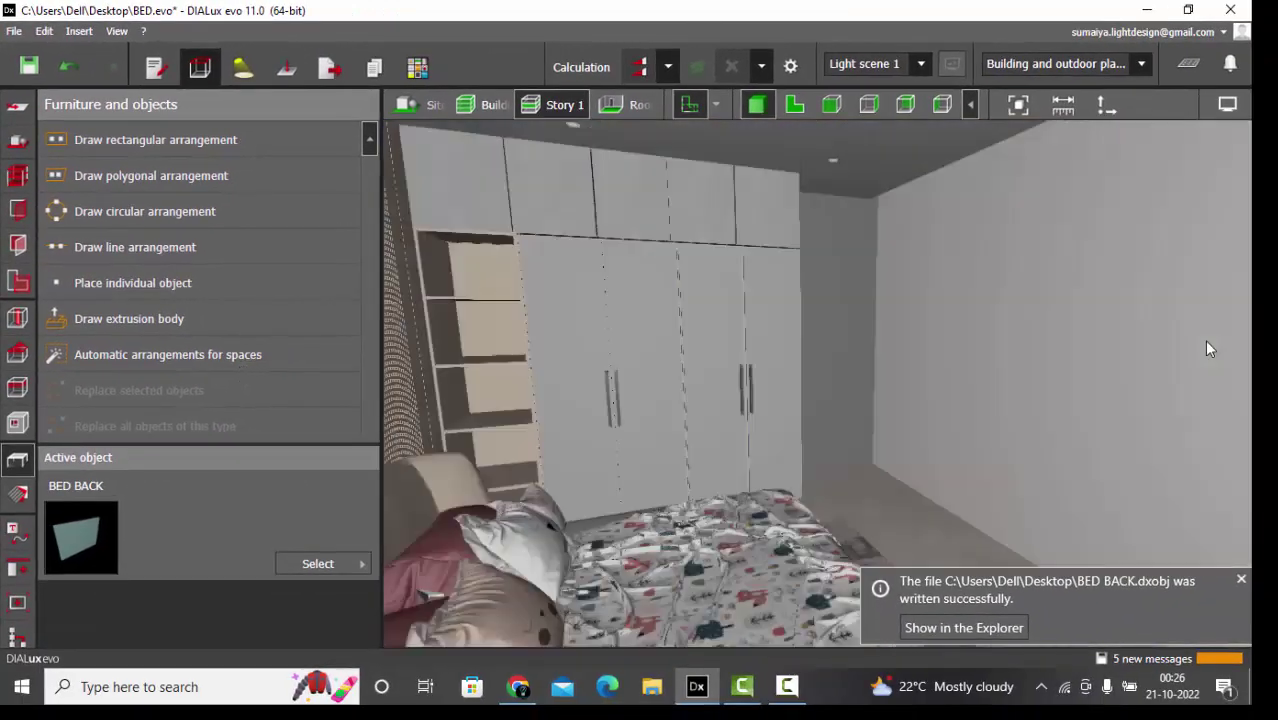
Import BED BACK.dxobj from the Desktop and place it against the wall facing the foot of the bed
left_click(794, 104)
scroll(630, 410, "down", 5)
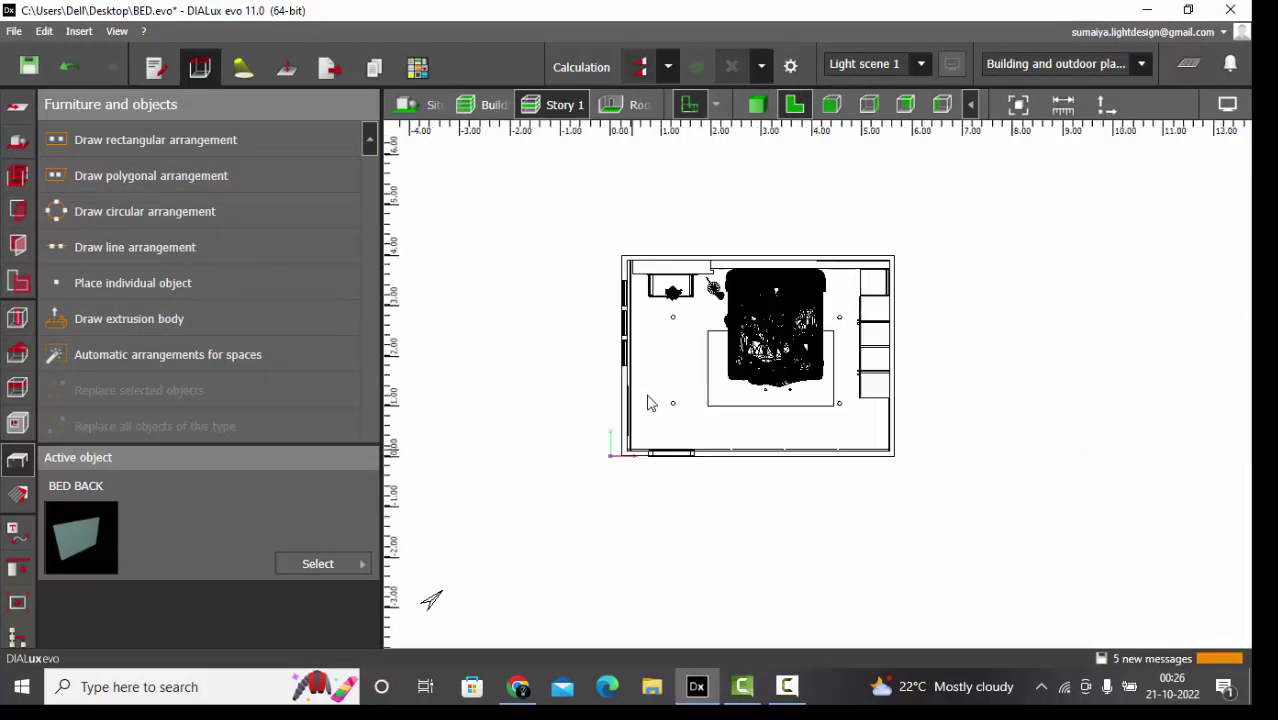
scroll(788, 270, "up", 3)
left_click(844, 271)
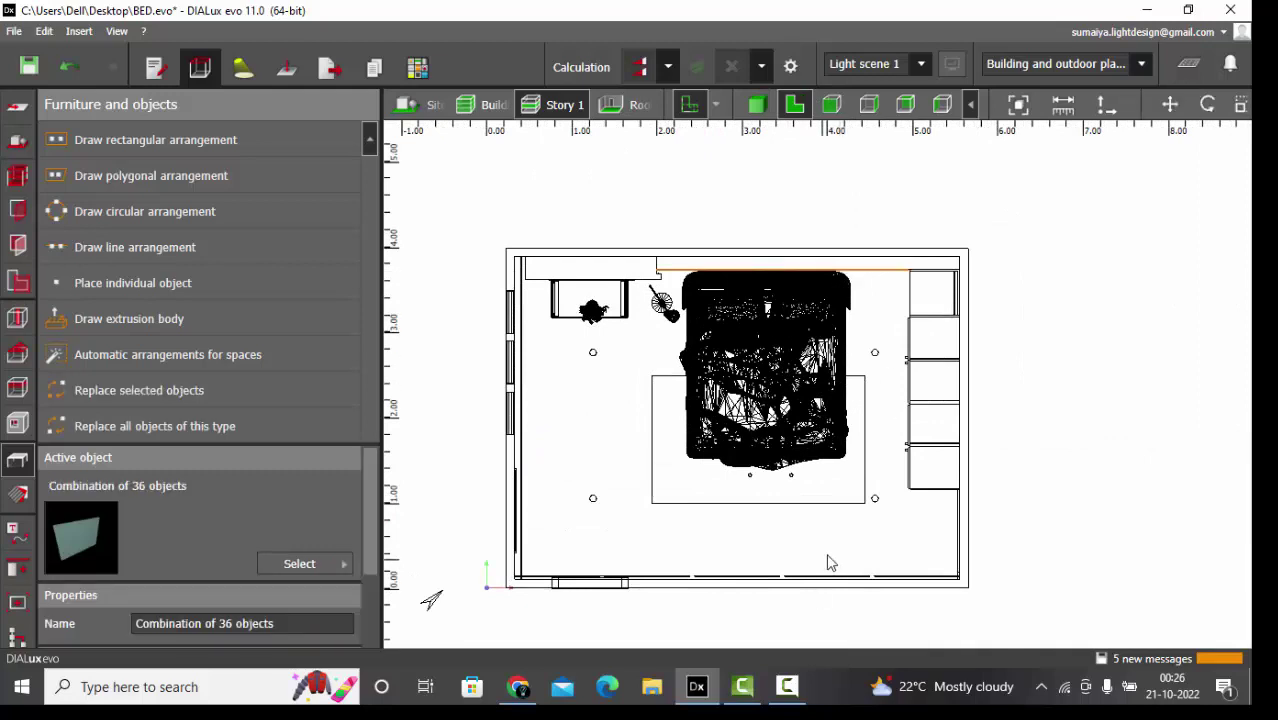
left_click(1048, 439)
scroll(840, 586, "up", 4)
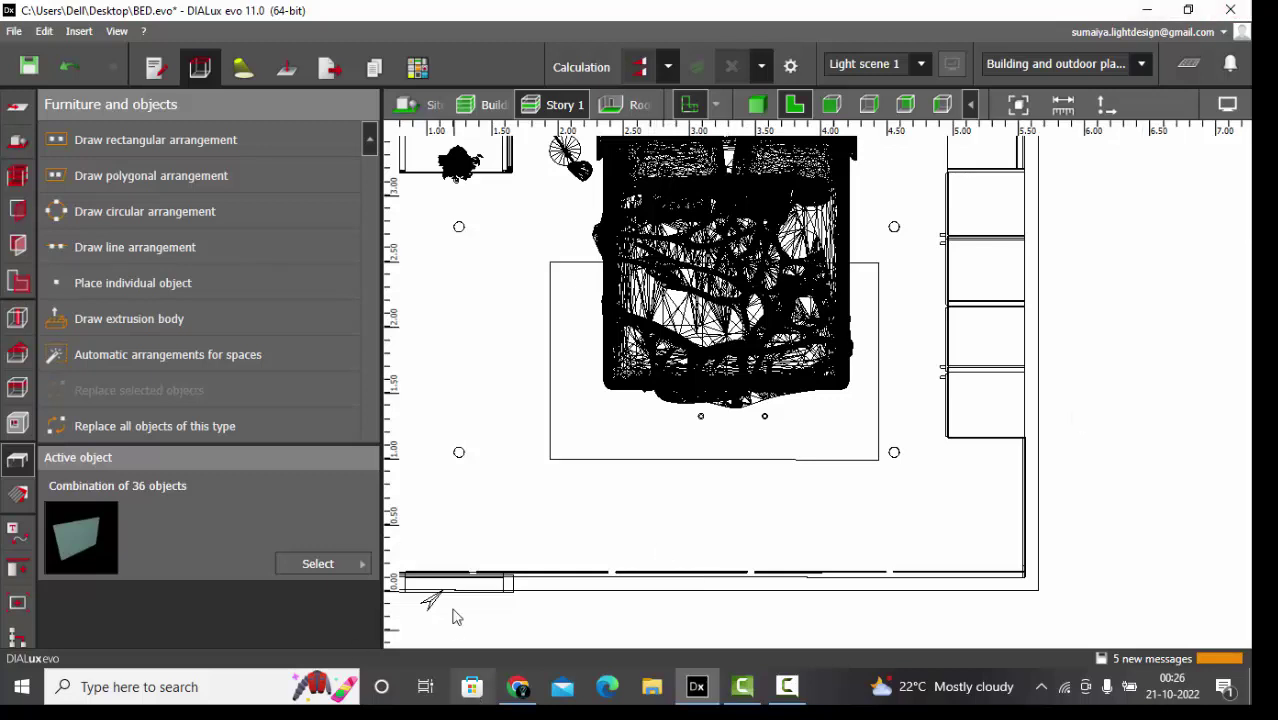
left_click(349, 564)
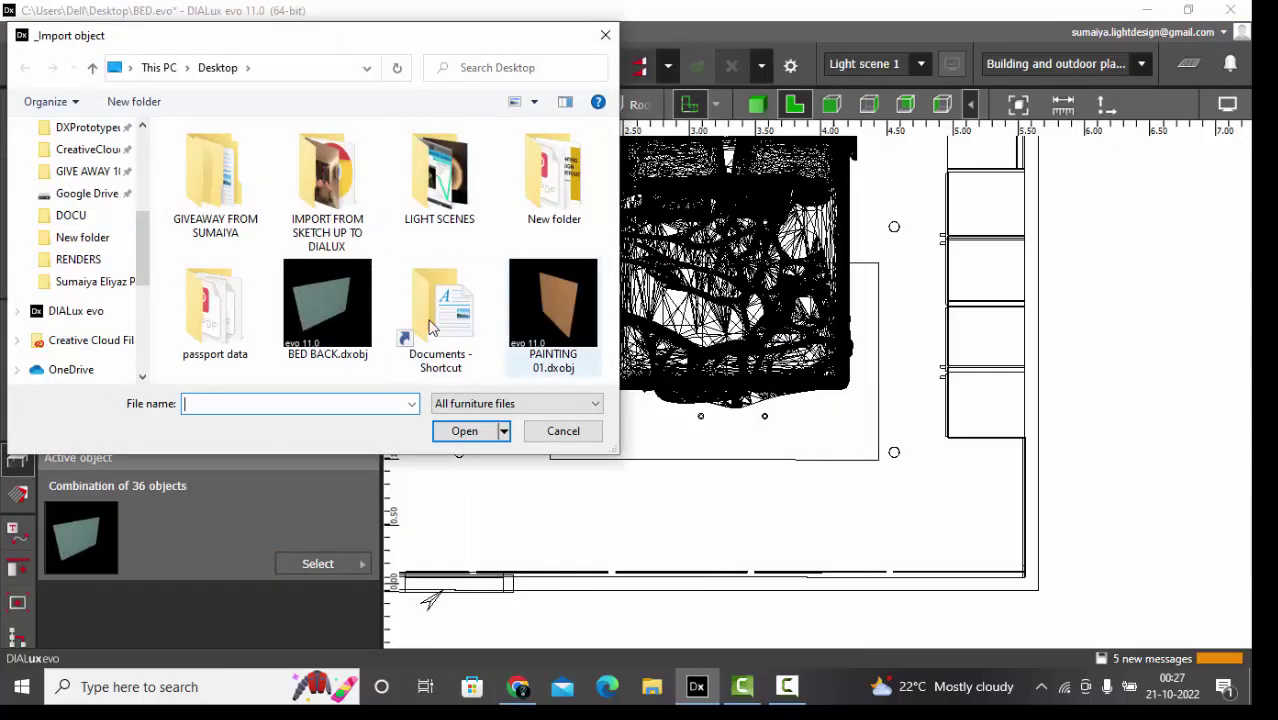
double_click(305, 316)
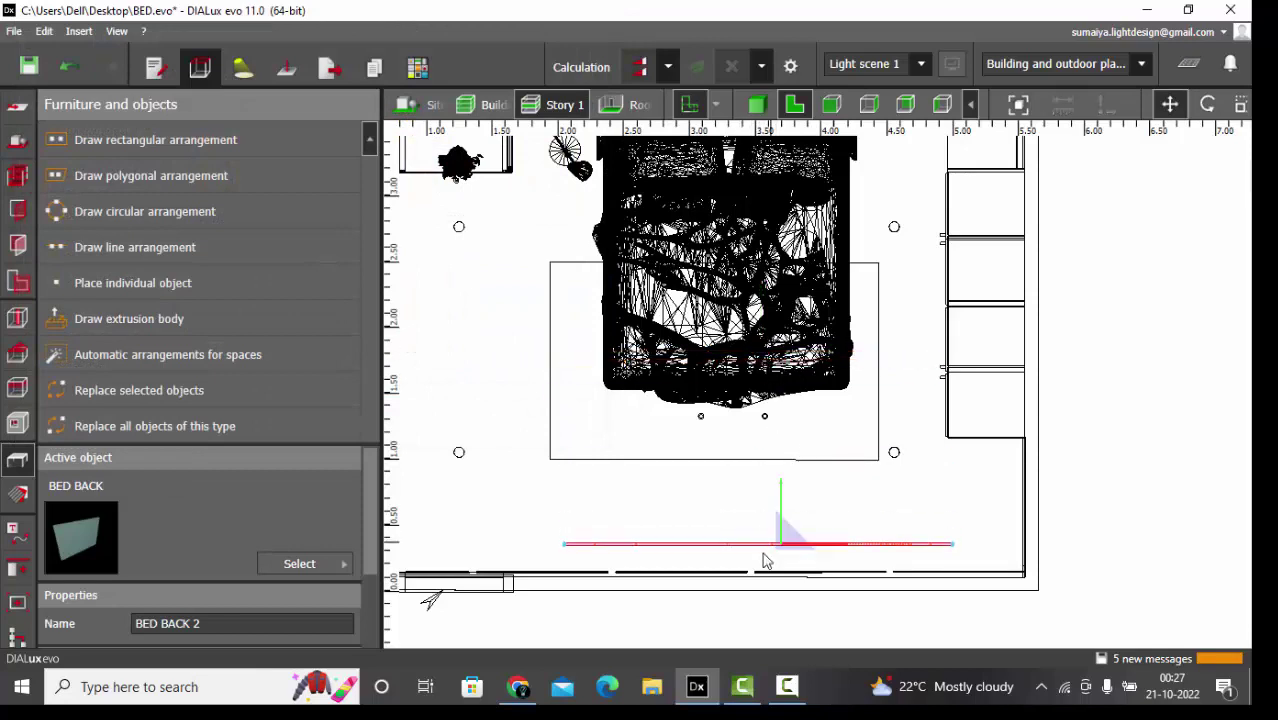
scroll(768, 545, "up", 2)
right_click_drag(895, 329, 627, 339)
scroll(627, 339, "down", 1)
left_click(1198, 464)
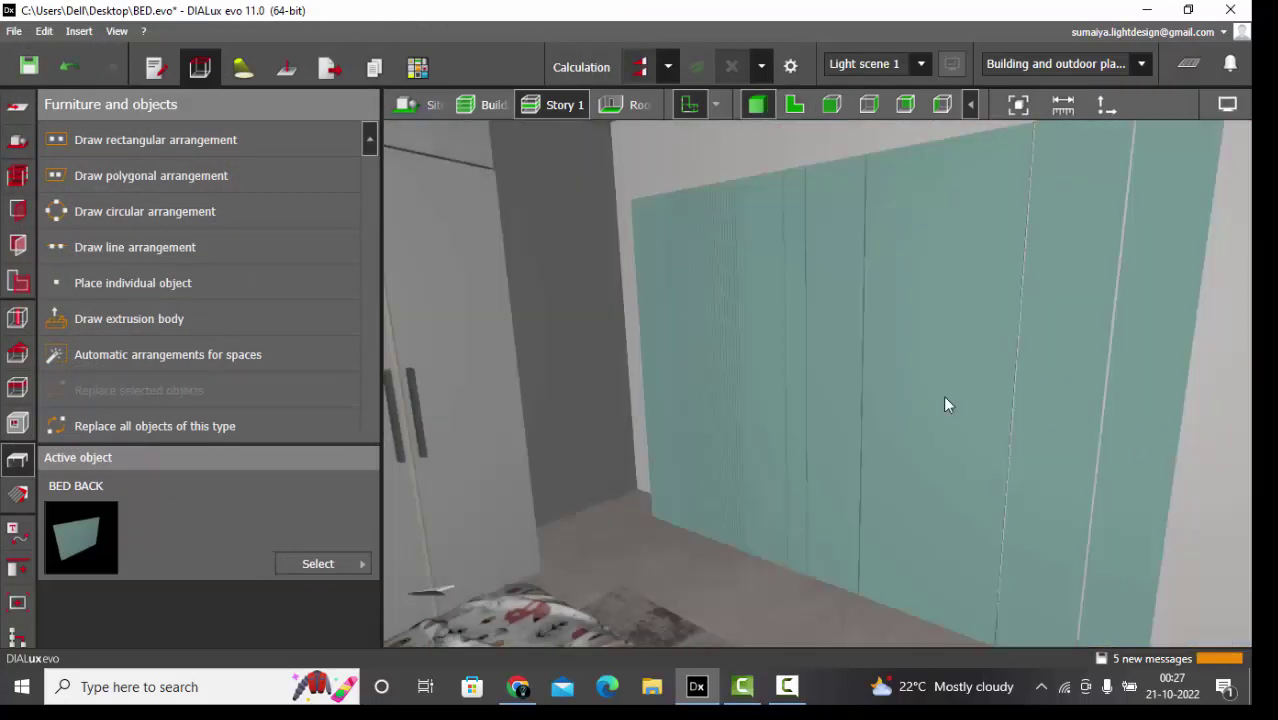
Bring up the material tools and examine the imported BED BACK panel on the wall from several angles
left_click_drag(943, 395, 910, 431)
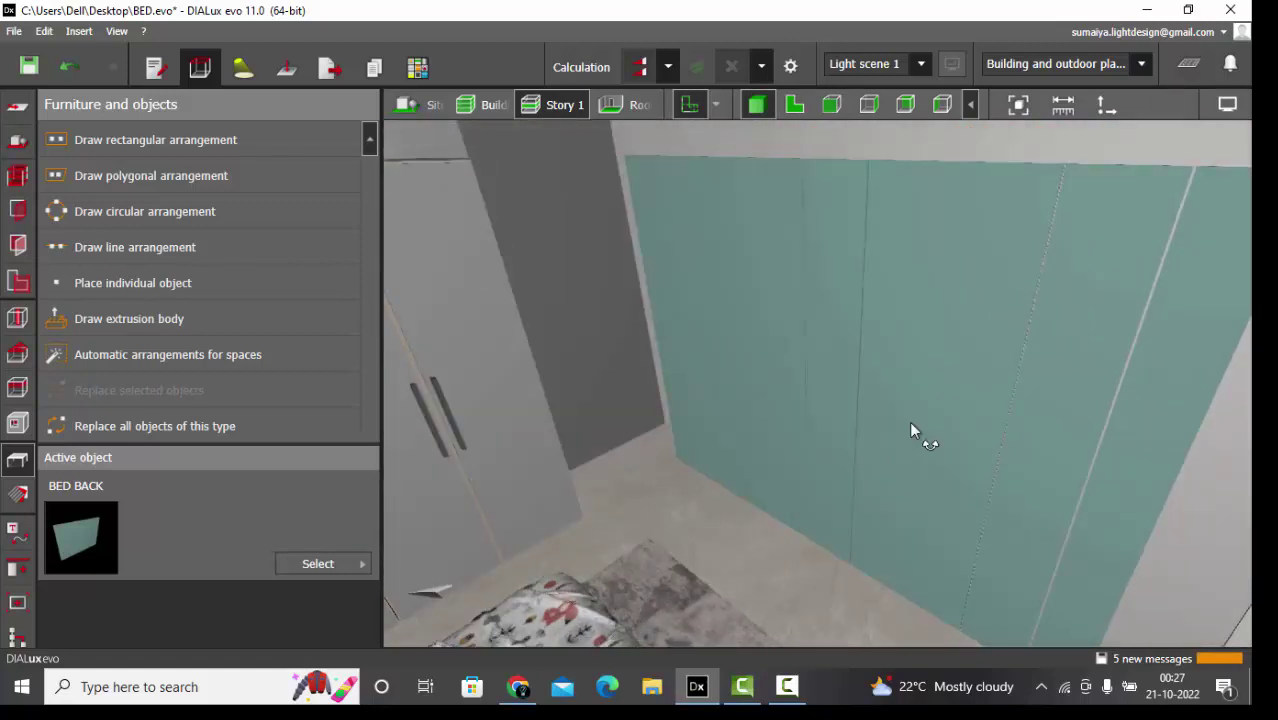
left_click(18, 494)
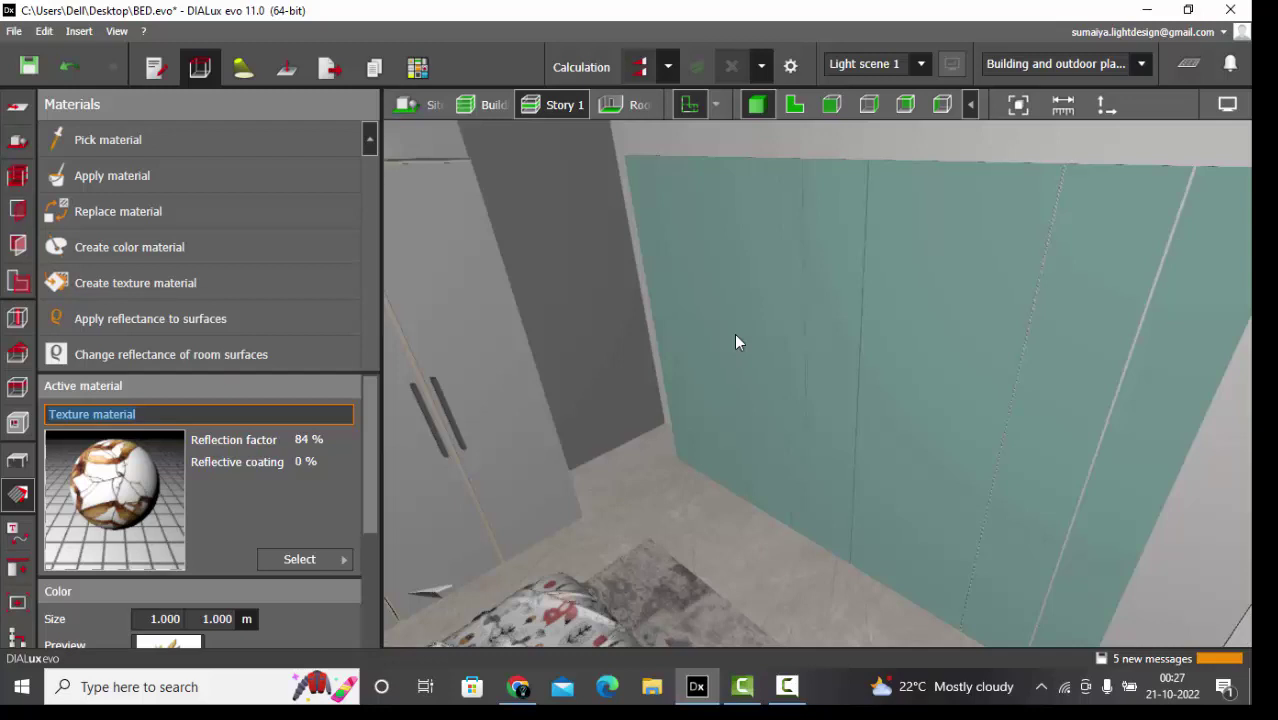
left_click_drag(866, 370, 955, 346)
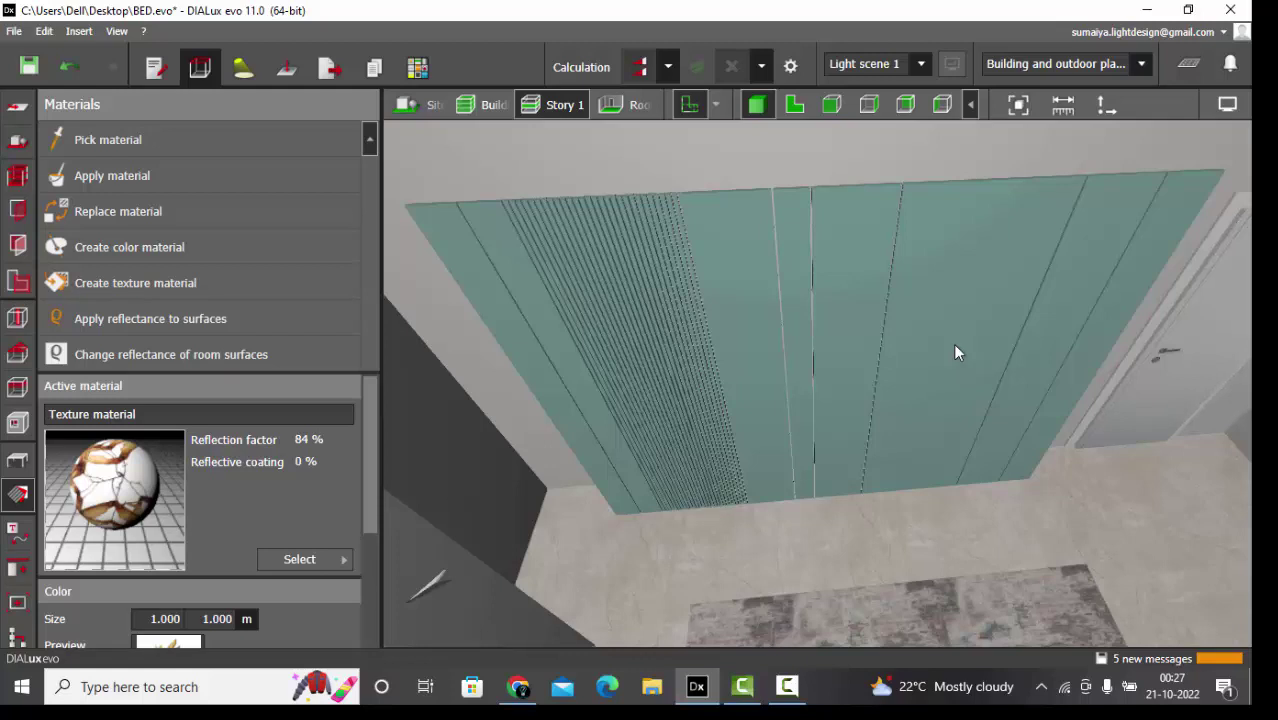
left_click_drag(955, 349, 768, 366)
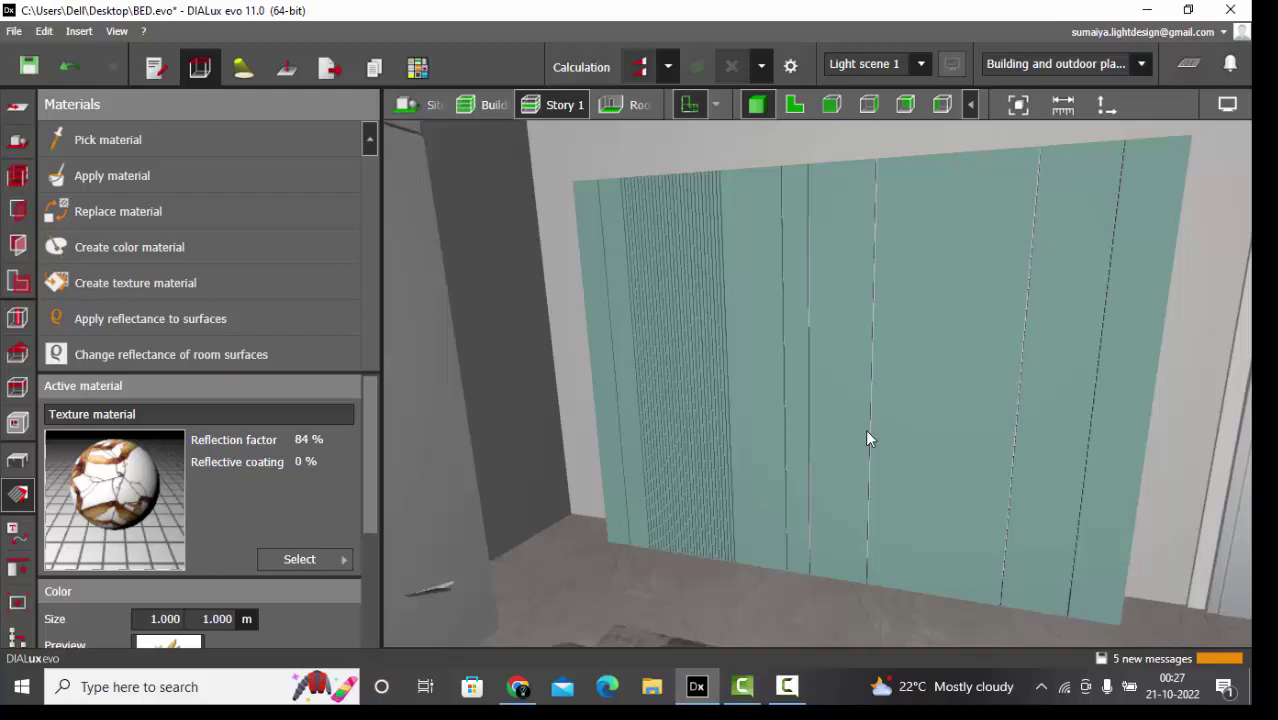
right_click_drag(867, 439, 948, 335)
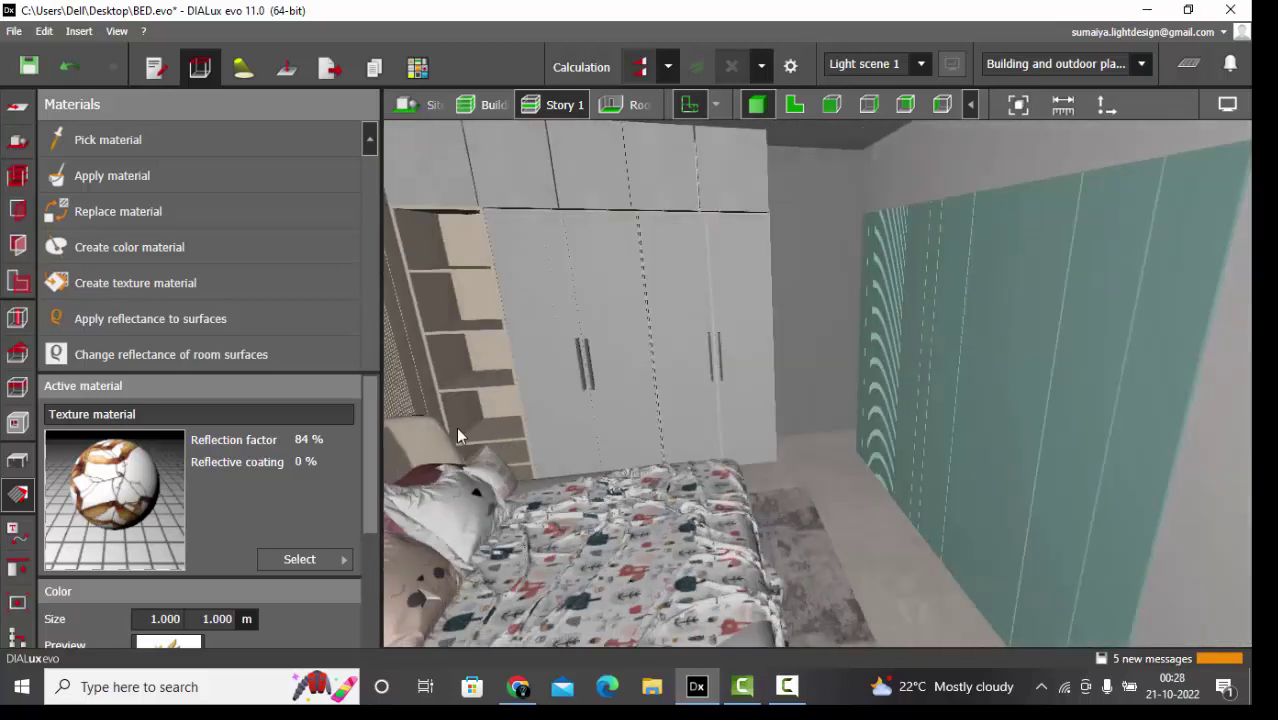
Delete the imported BED BACK panel from the wall facing the foot of the bed
left_click(927, 370)
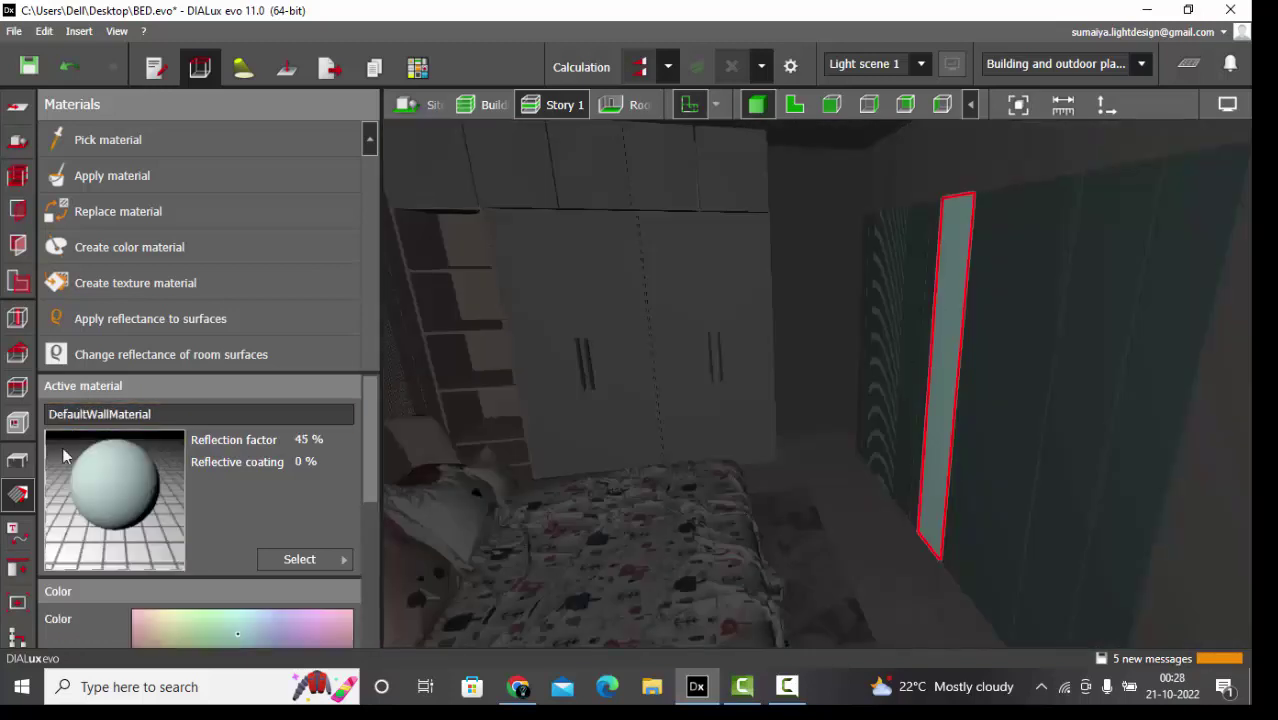
left_click(17, 459)
right_click_drag(897, 438, 978, 461)
scroll(980, 463, "down", 3)
right_click_drag(878, 336, 852, 383)
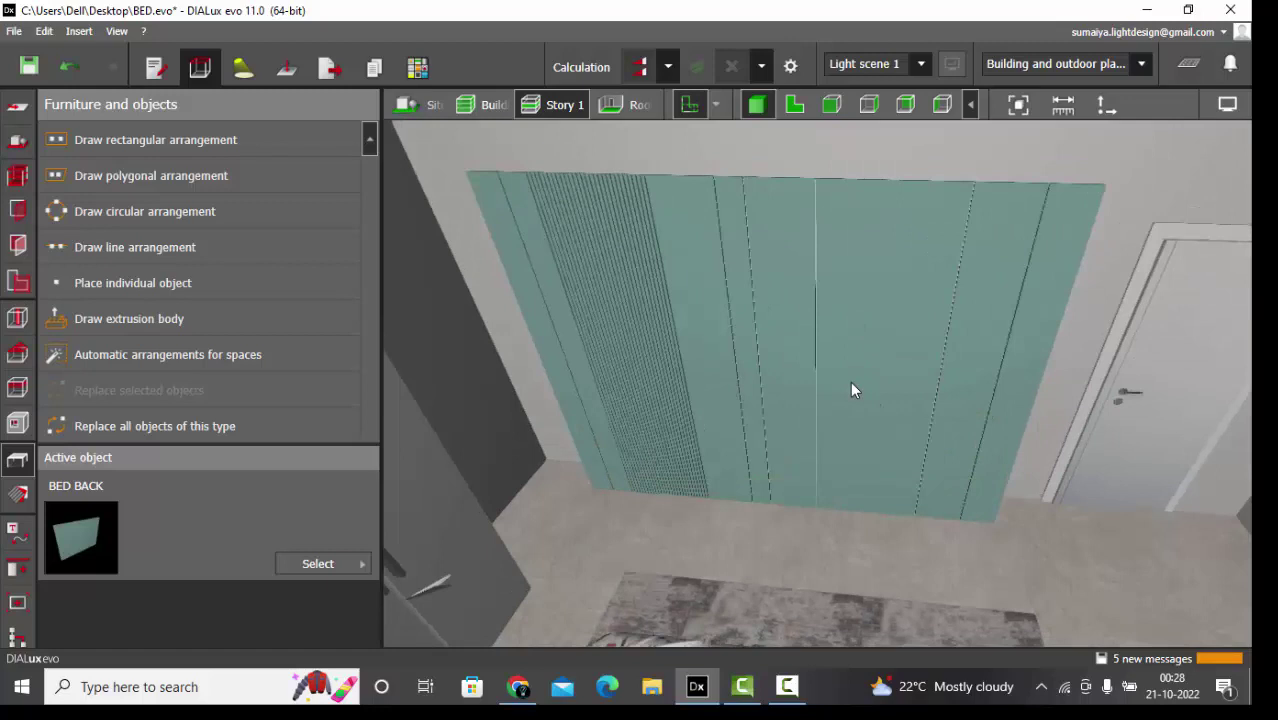
left_click(853, 390)
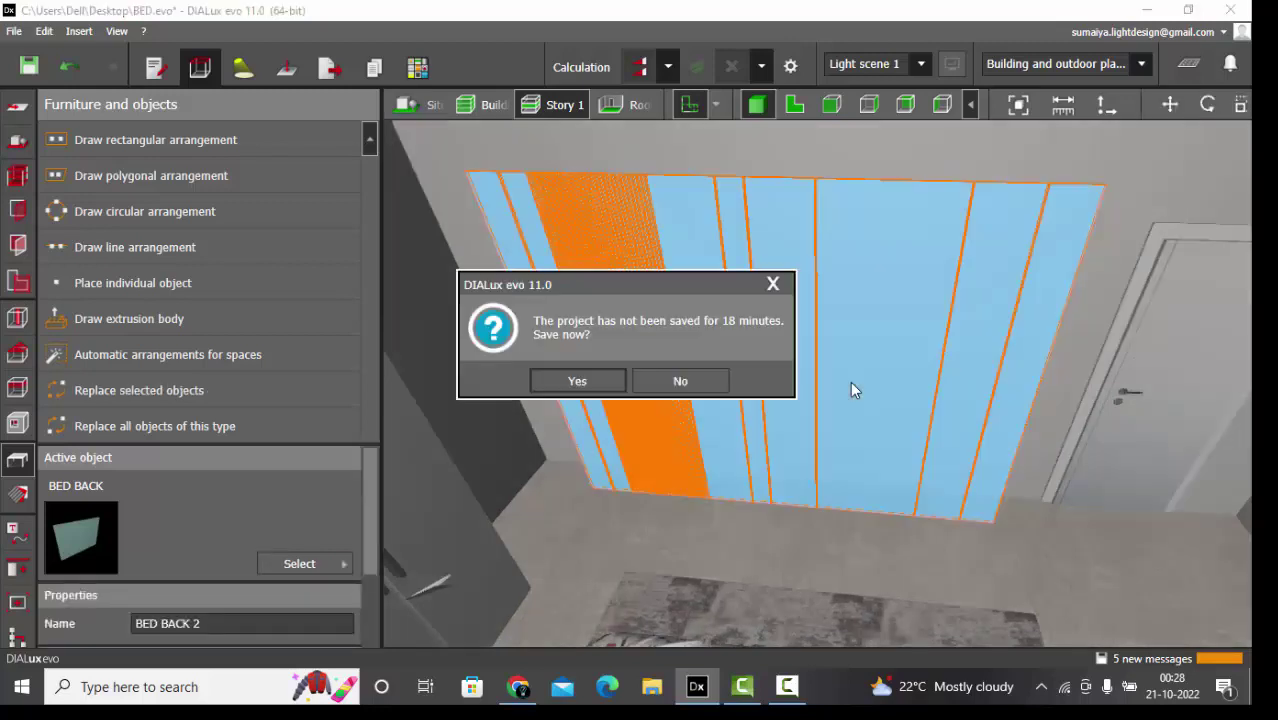
left_click(665, 382)
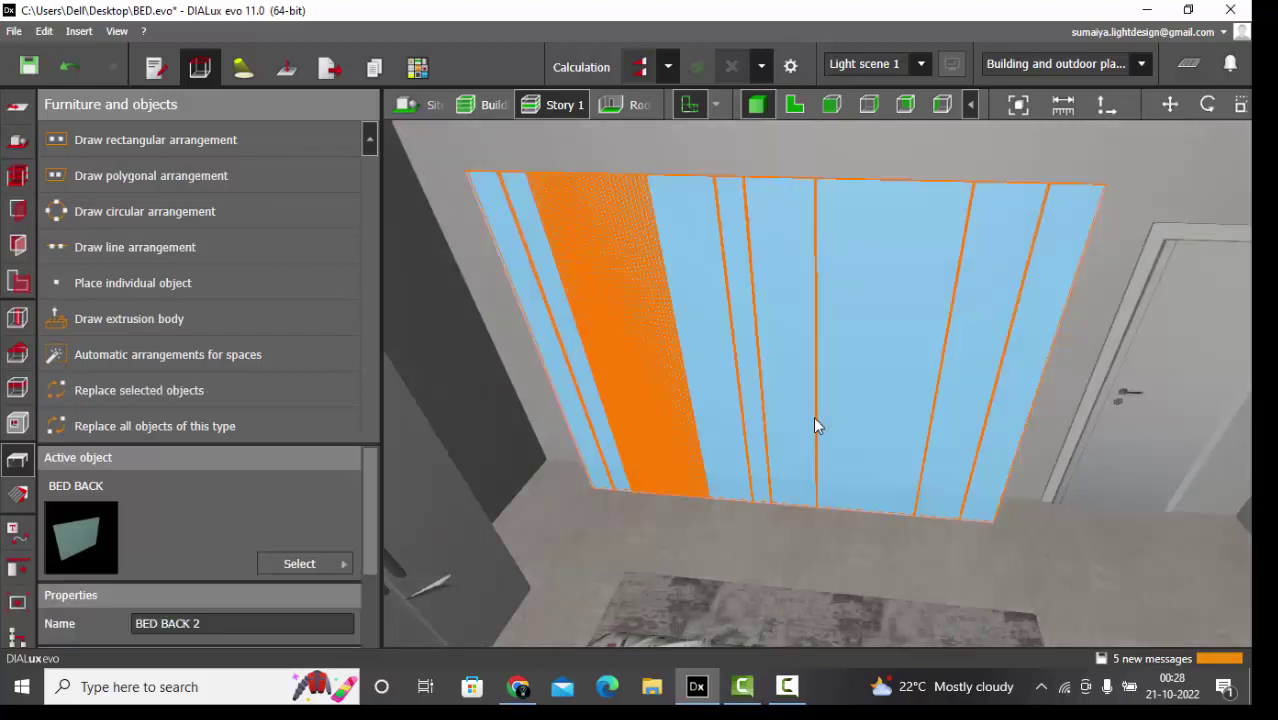
key("Delete")
Save the plant on the side table to the Desktop as a furniture file named plants, and move its desktop icon below PAINTING 01.dxobj
left_click_drag(815, 451, 484, 332)
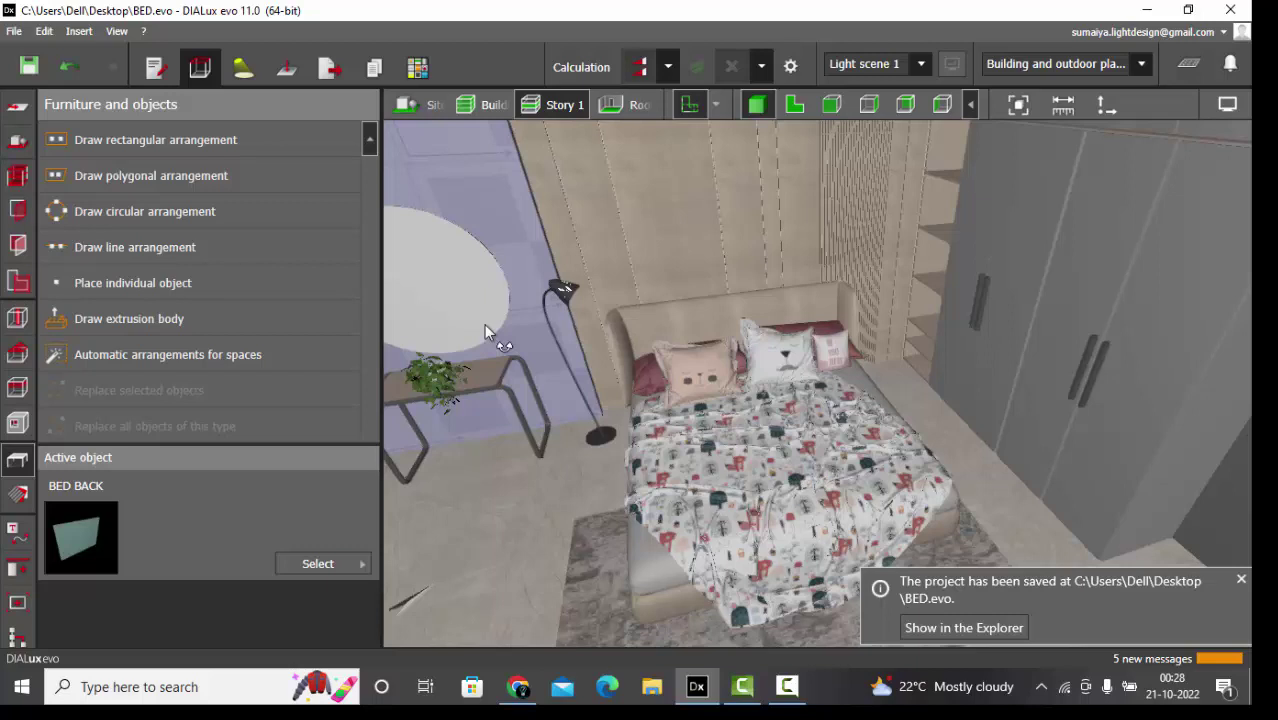
right_click_drag(527, 355, 414, 331)
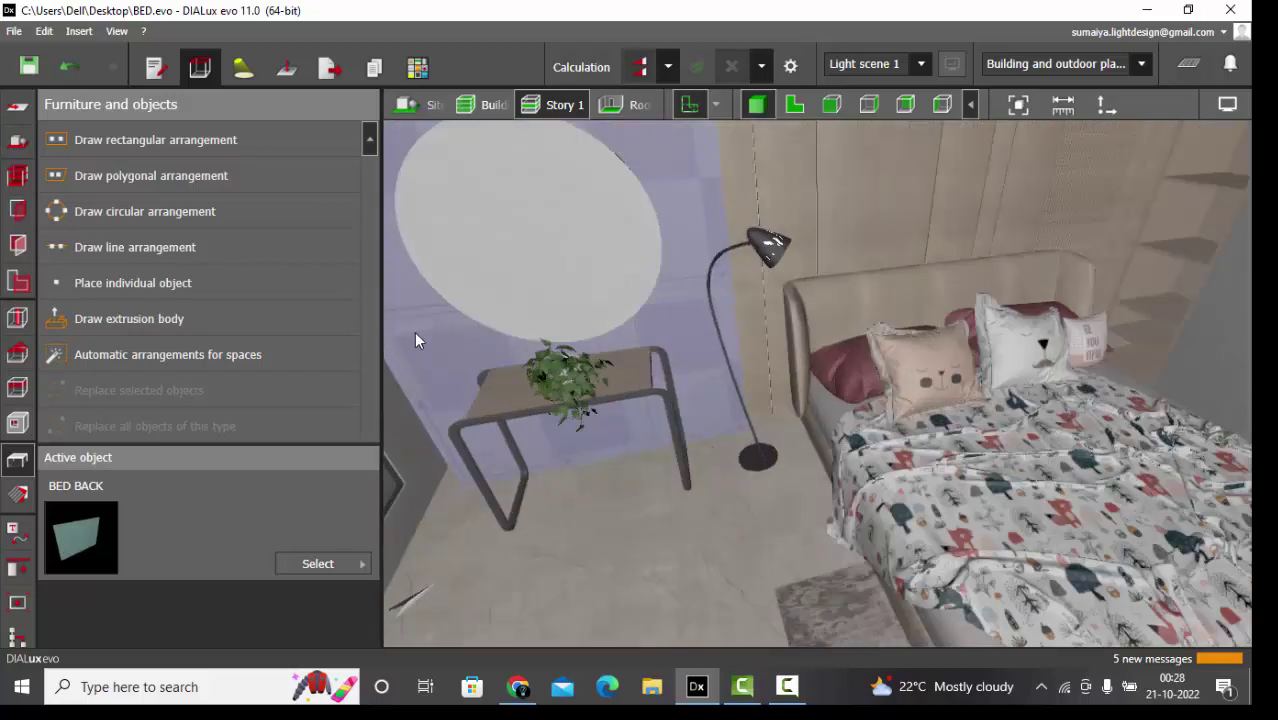
scroll(972, 337, "down", 3)
scroll(910, 340, "up", 3)
right_click_drag(735, 359, 641, 364)
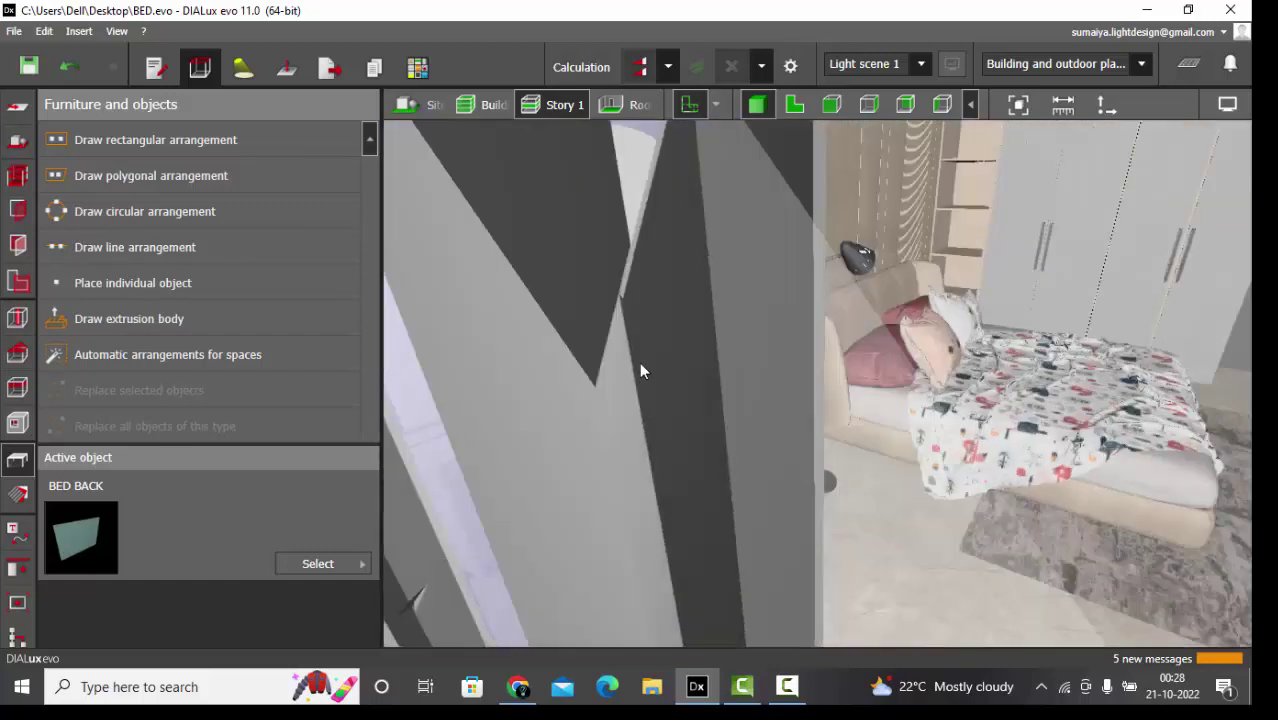
scroll(641, 364, "up", 2)
right_click_drag(716, 443, 563, 361)
scroll(563, 361, "down", 3)
scroll(757, 439, "up", 2)
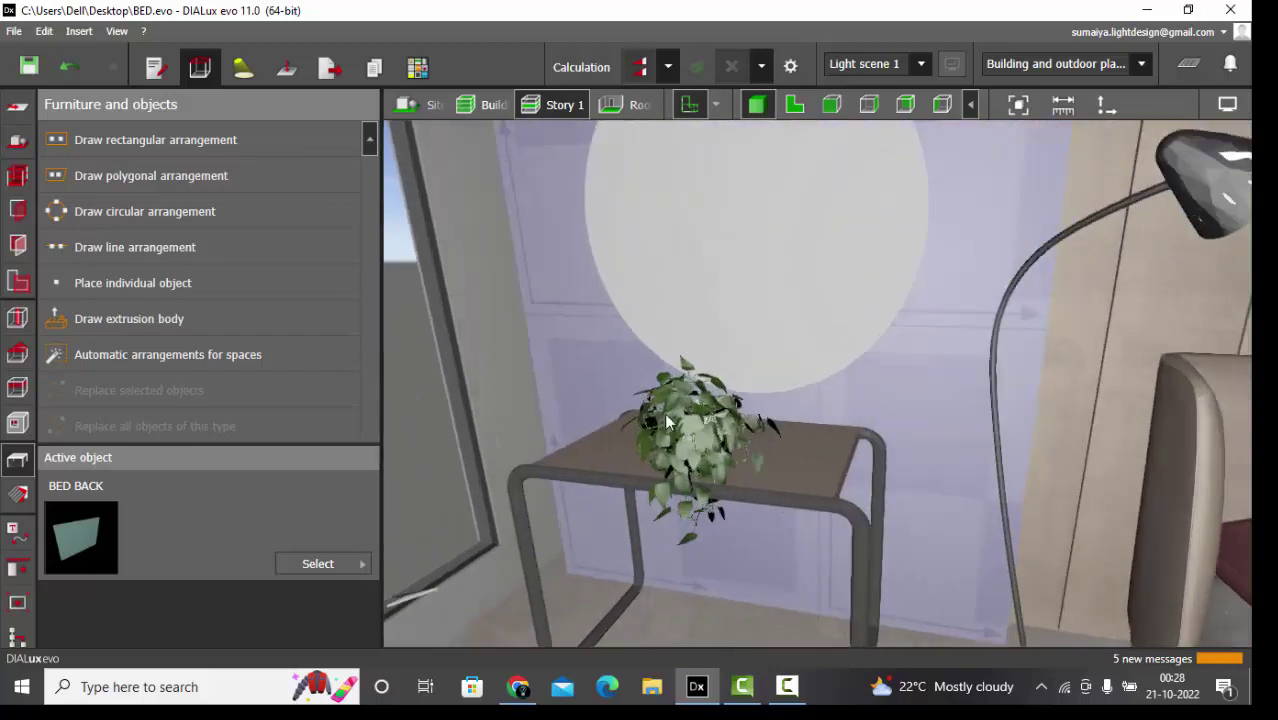
left_click_drag(536, 350, 595, 419)
left_click(596, 428)
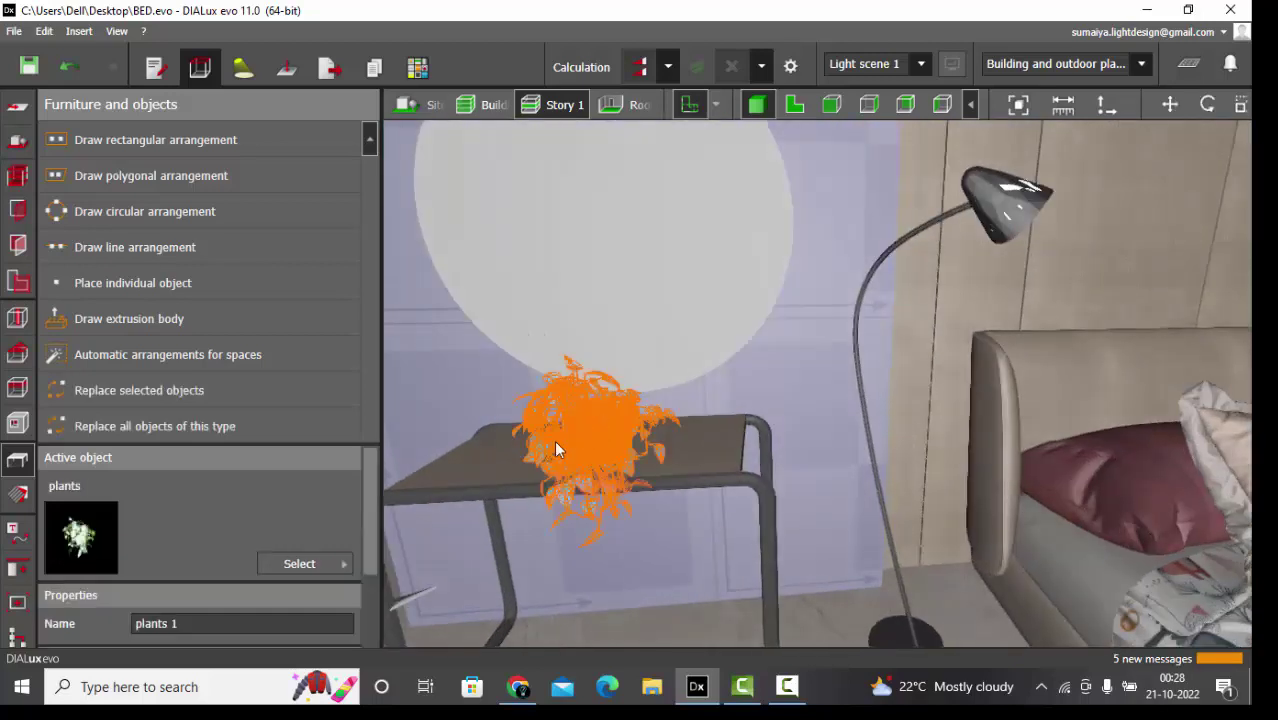
left_click(308, 568)
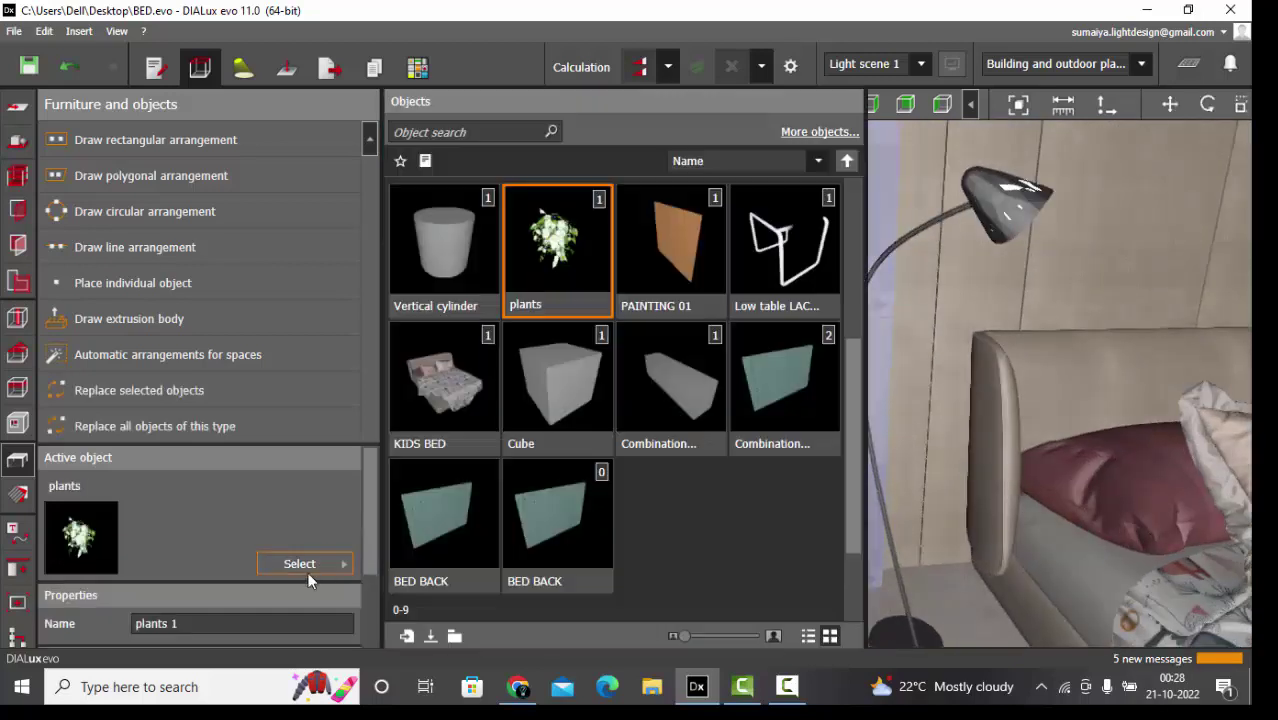
left_click(431, 638)
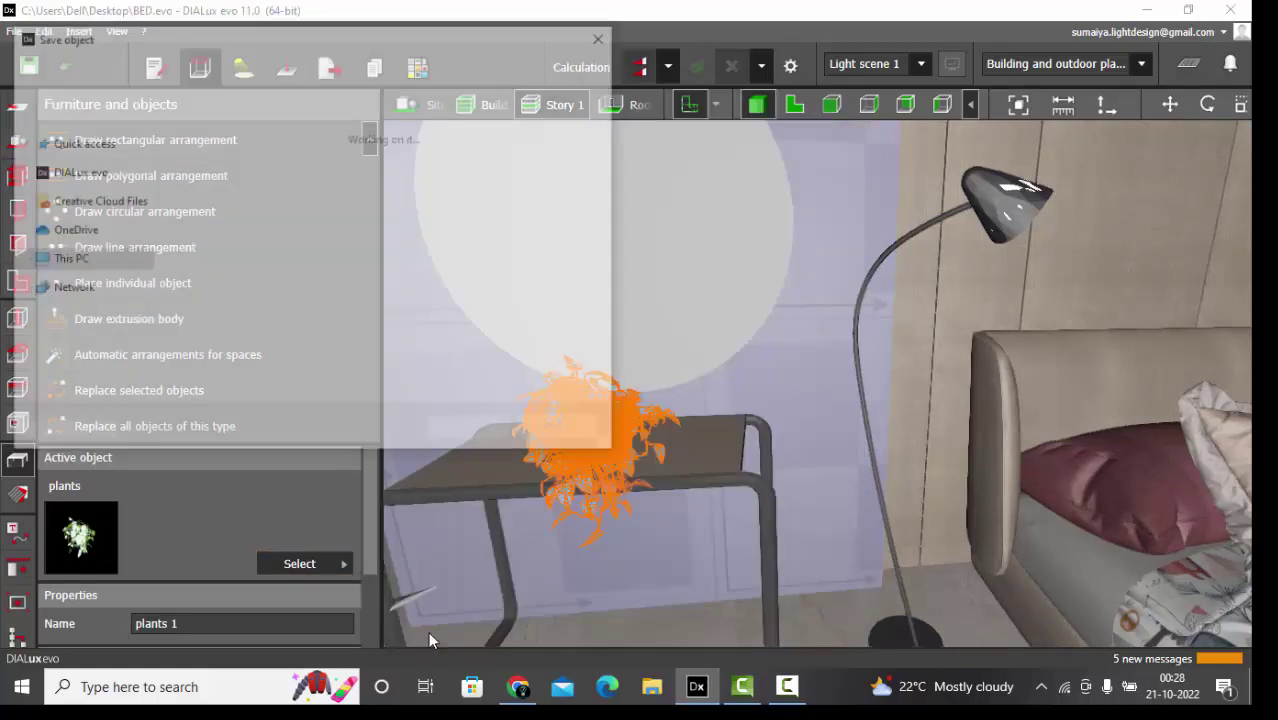
scroll(90, 231, "up", 4)
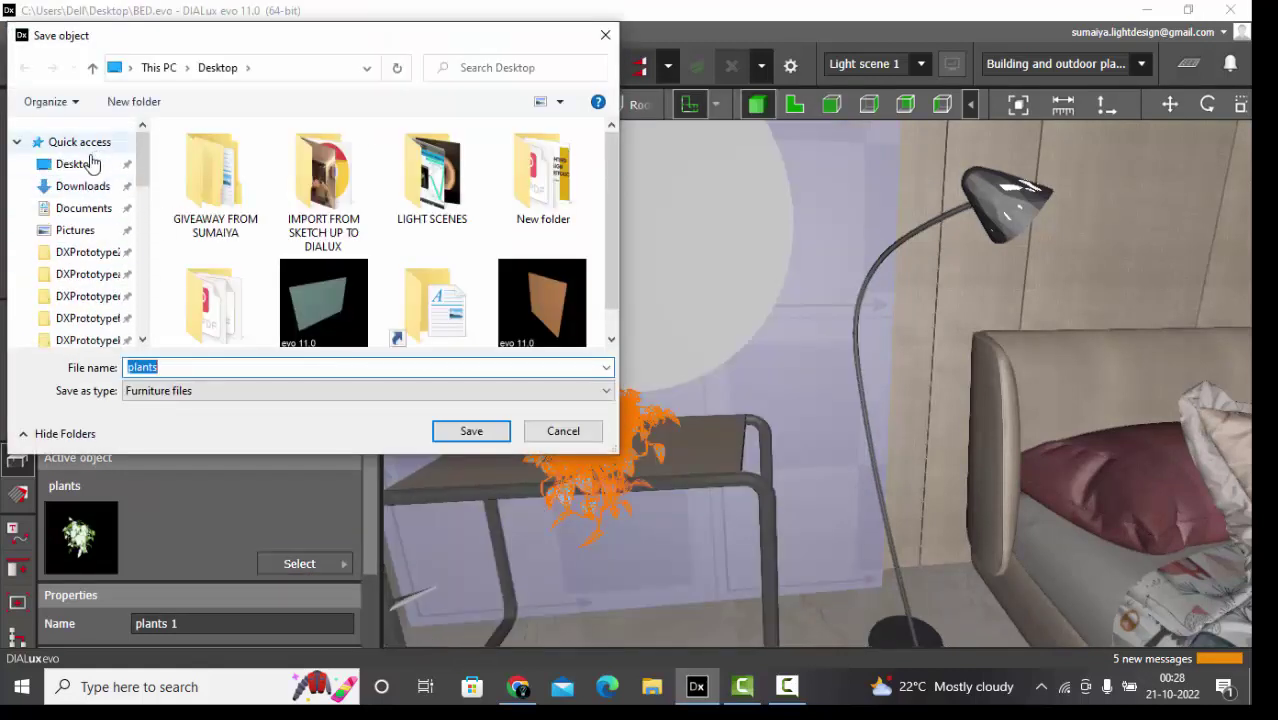
left_click(75, 164)
left_click(478, 431)
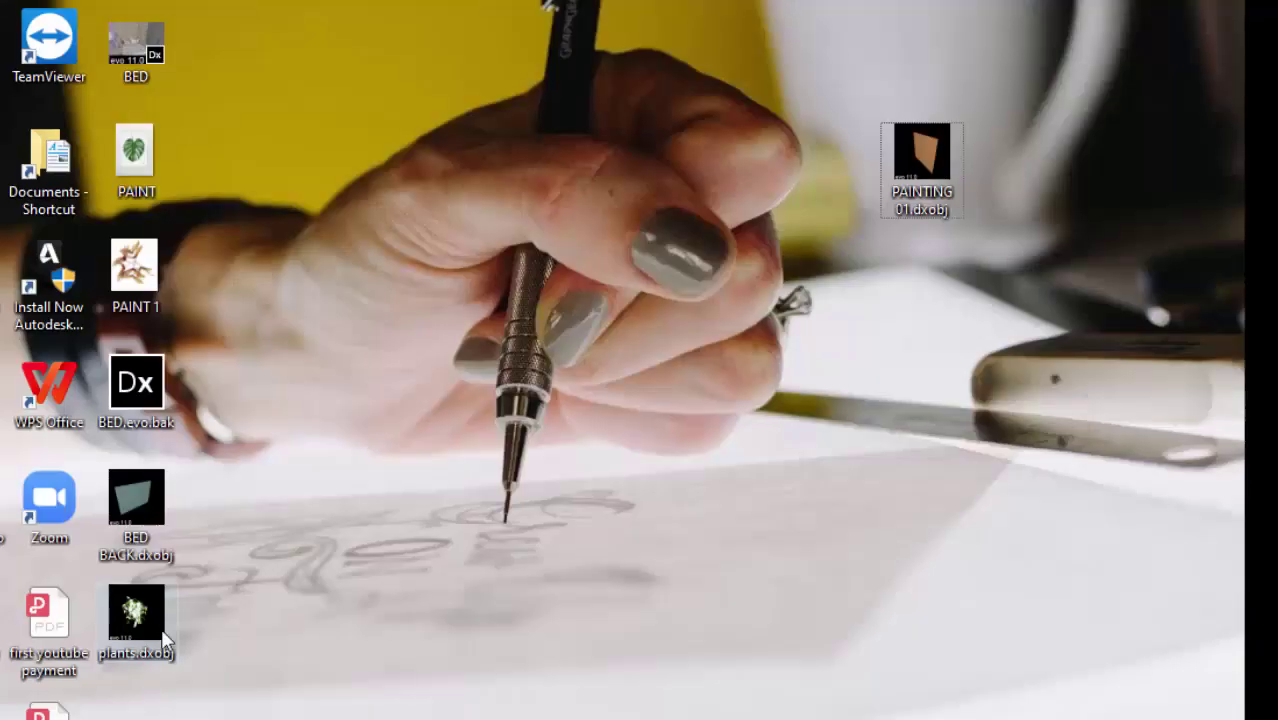
mouse_move(136, 615)
left_mouse_down()
mouse_move(910, 318)
mouse_move(905, 330)
left_mouse_up()
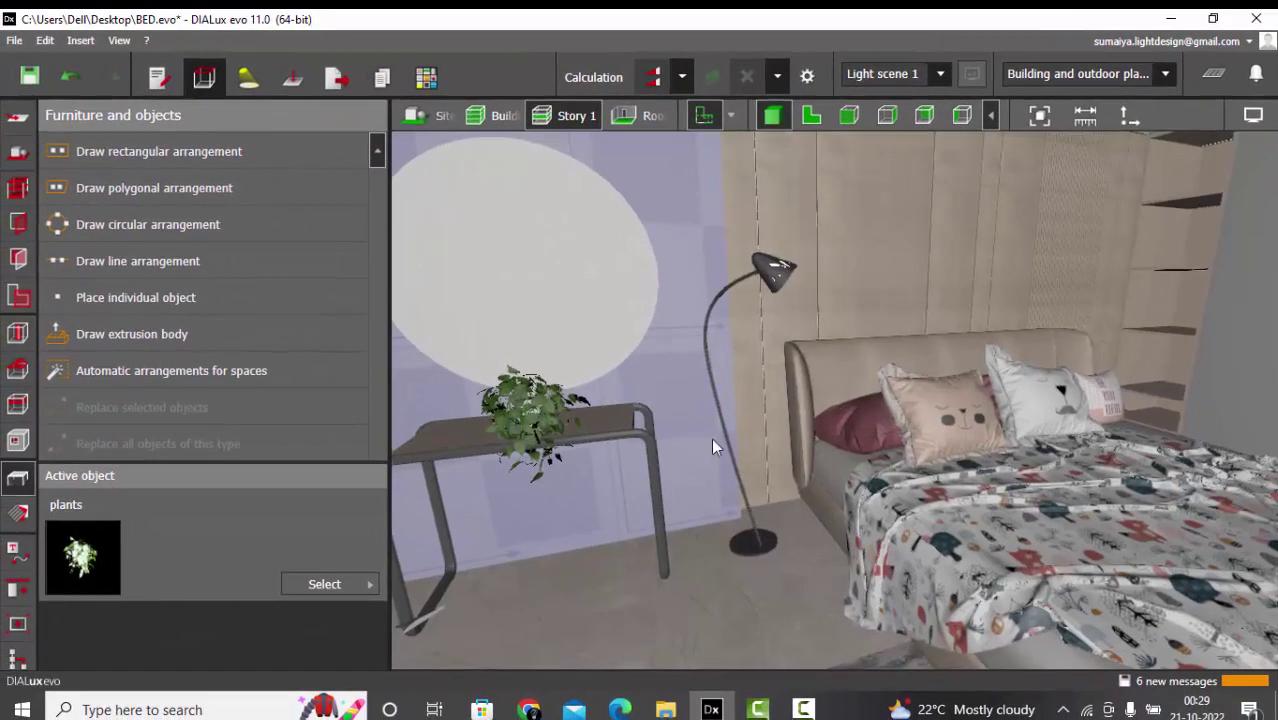
Delete the plant from the side table in front of the round mirror
scroll(711, 438, "down", 3)
scroll(413, 355, "up", 3)
right_click_drag(600, 384, 570, 402)
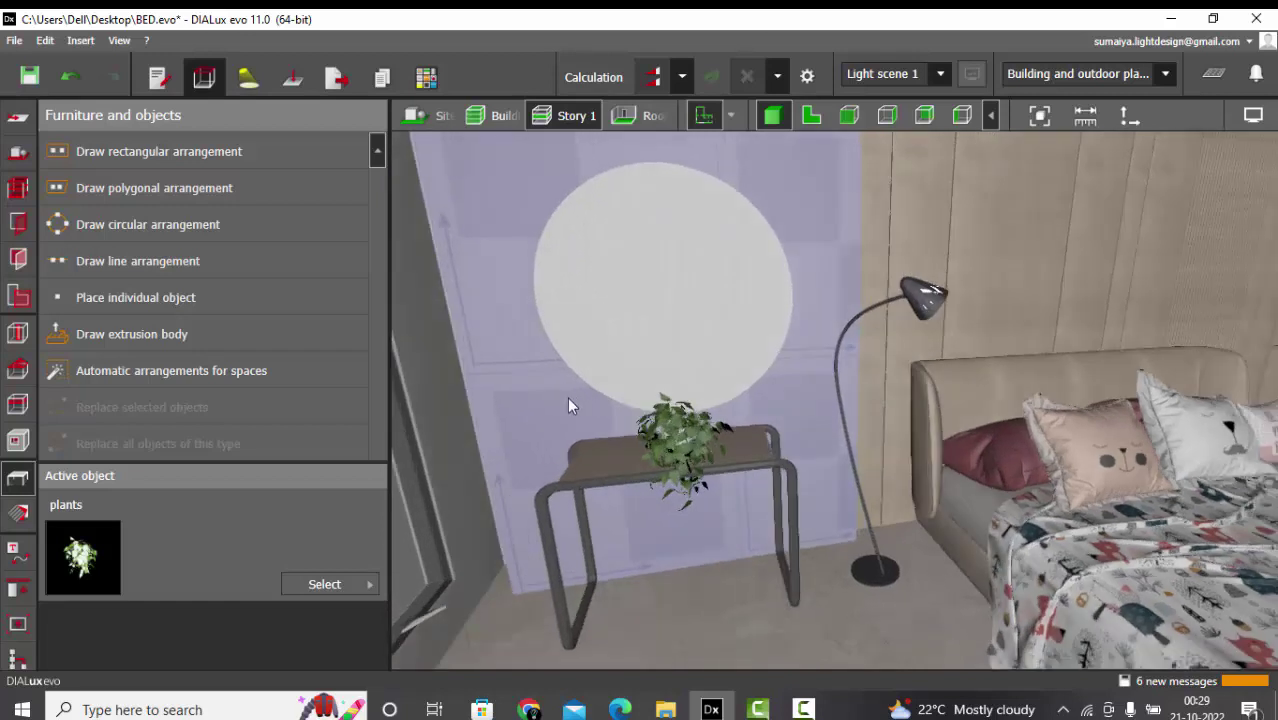
scroll(625, 405, "up", 3)
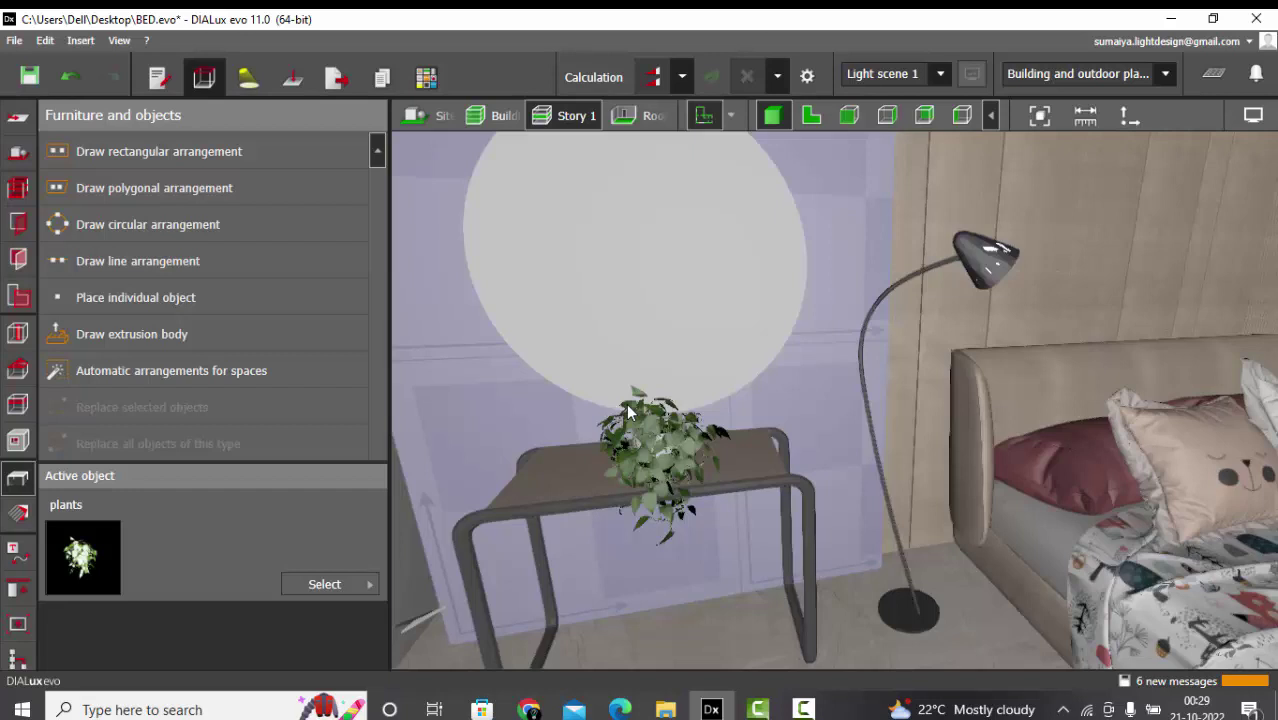
left_click(628, 411)
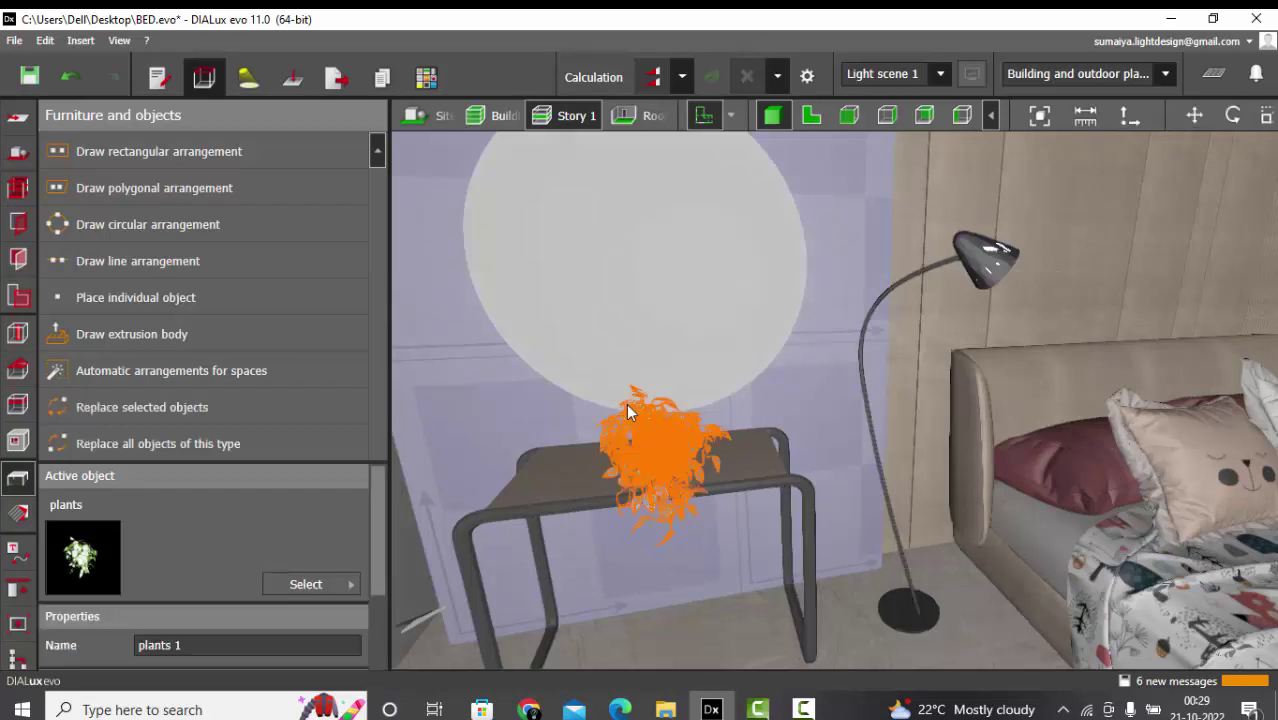
key("Delete")
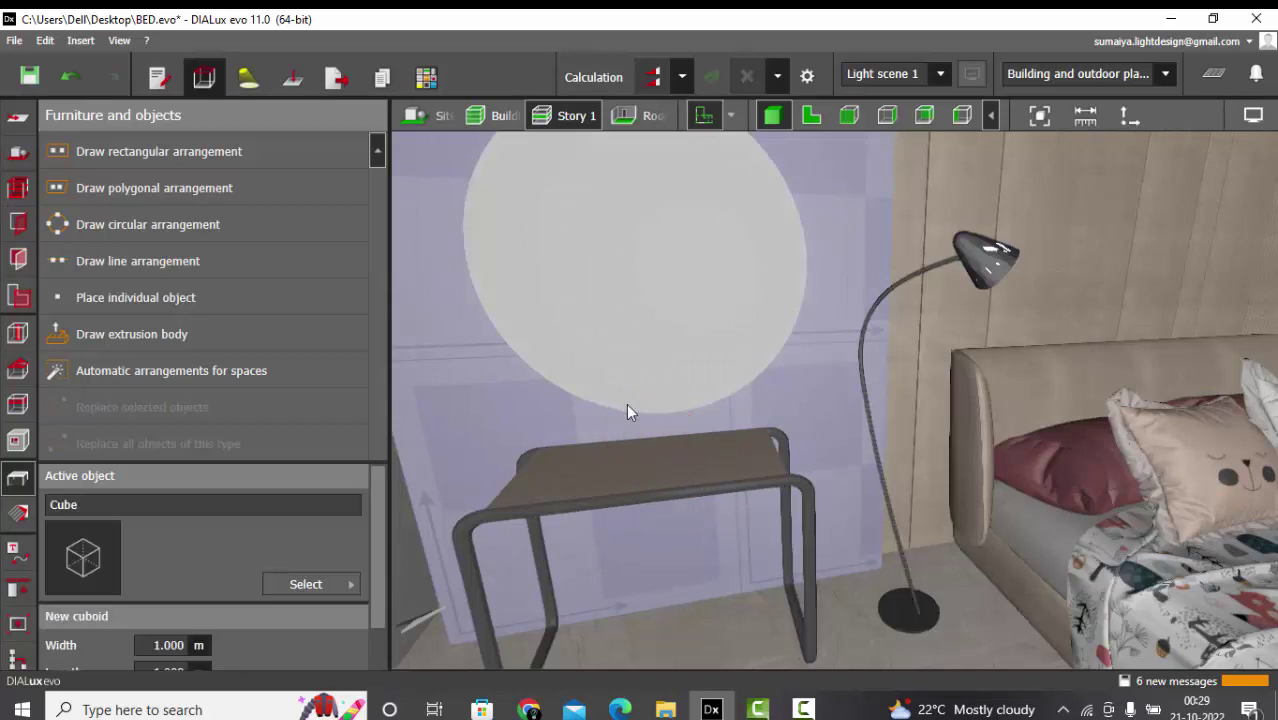
Clear the history of the furniture object list to remove the unused objects
left_click(356, 580)
scroll(550, 510, "down", 4)
right_click(699, 441)
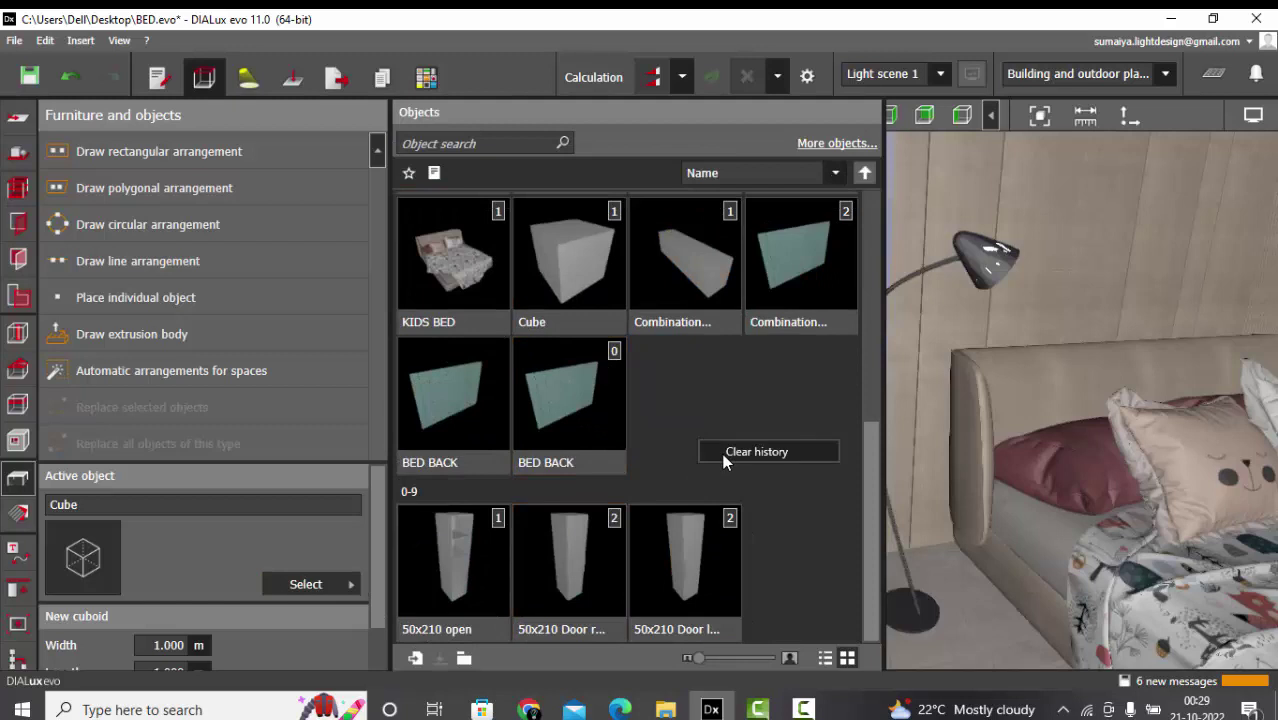
left_click(768, 450)
left_click(590, 398)
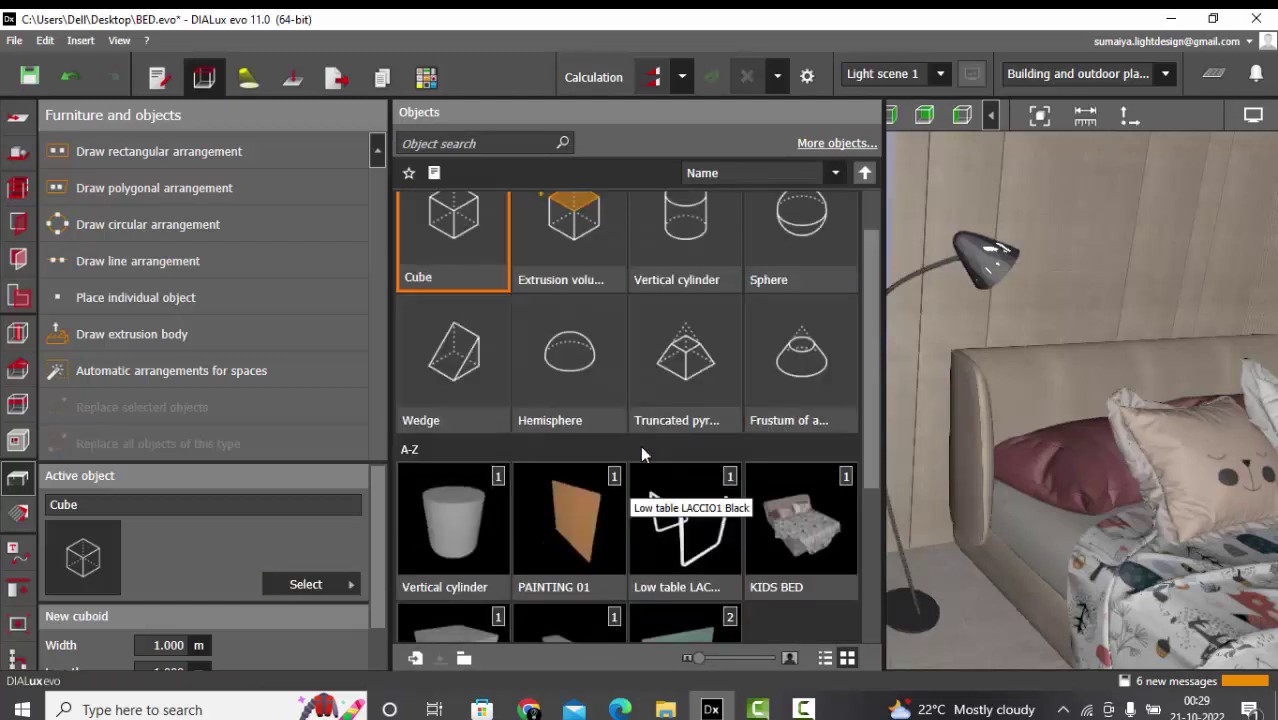
scroll(642, 450, "down", 3)
left_click(1002, 602)
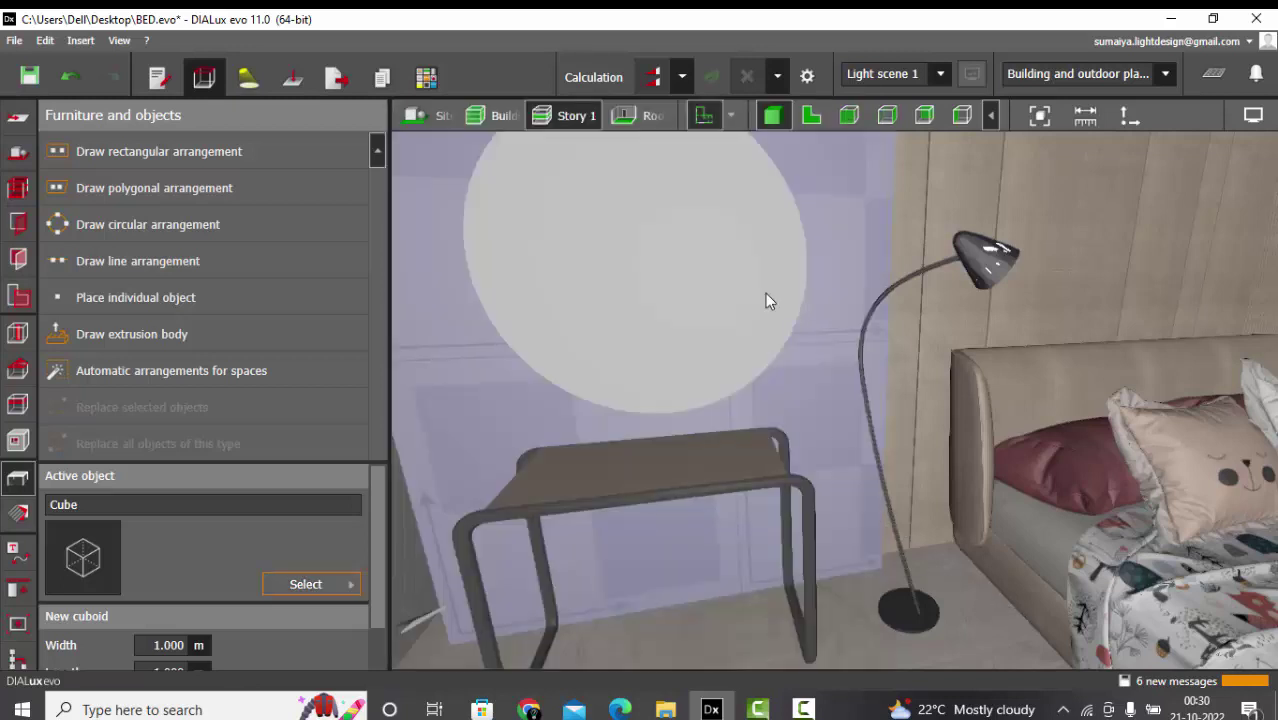
Import plants.dxobj from the Desktop and position the plant over the side table in the floor plan
left_click(815, 114)
scroll(795, 425, "down", 5)
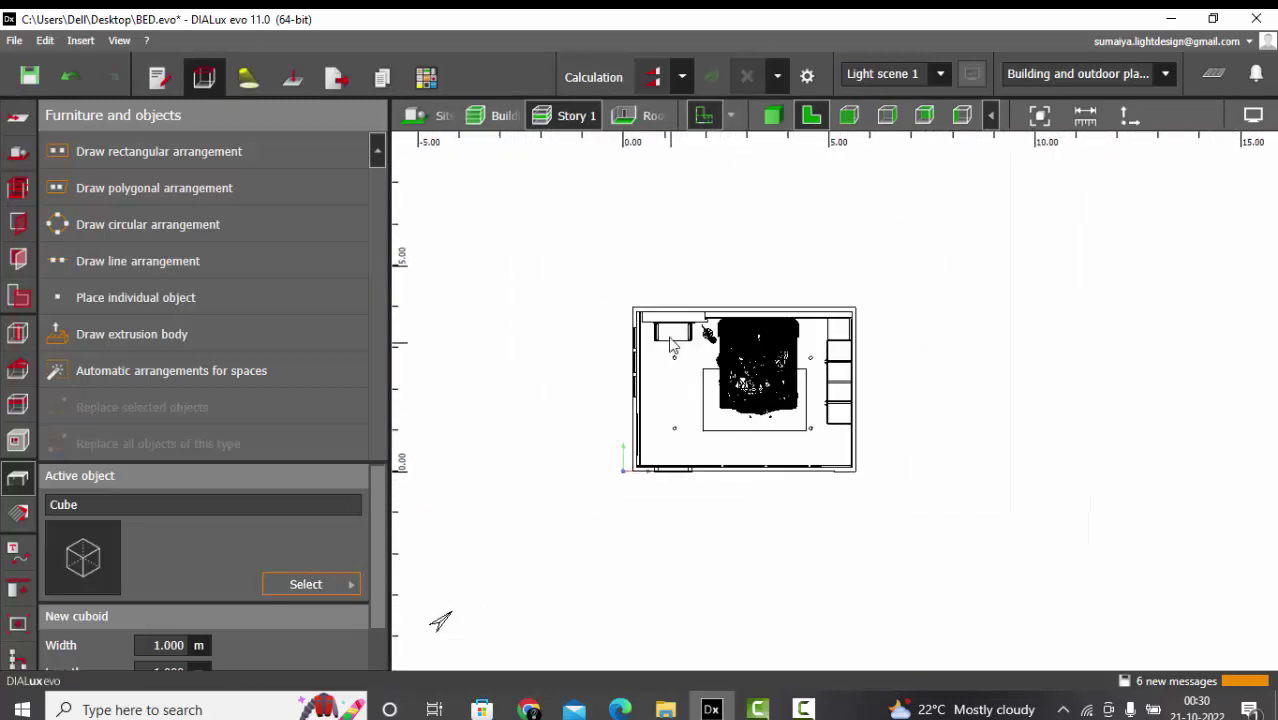
scroll(670, 338, "up", 4)
scroll(683, 387, "up", 2)
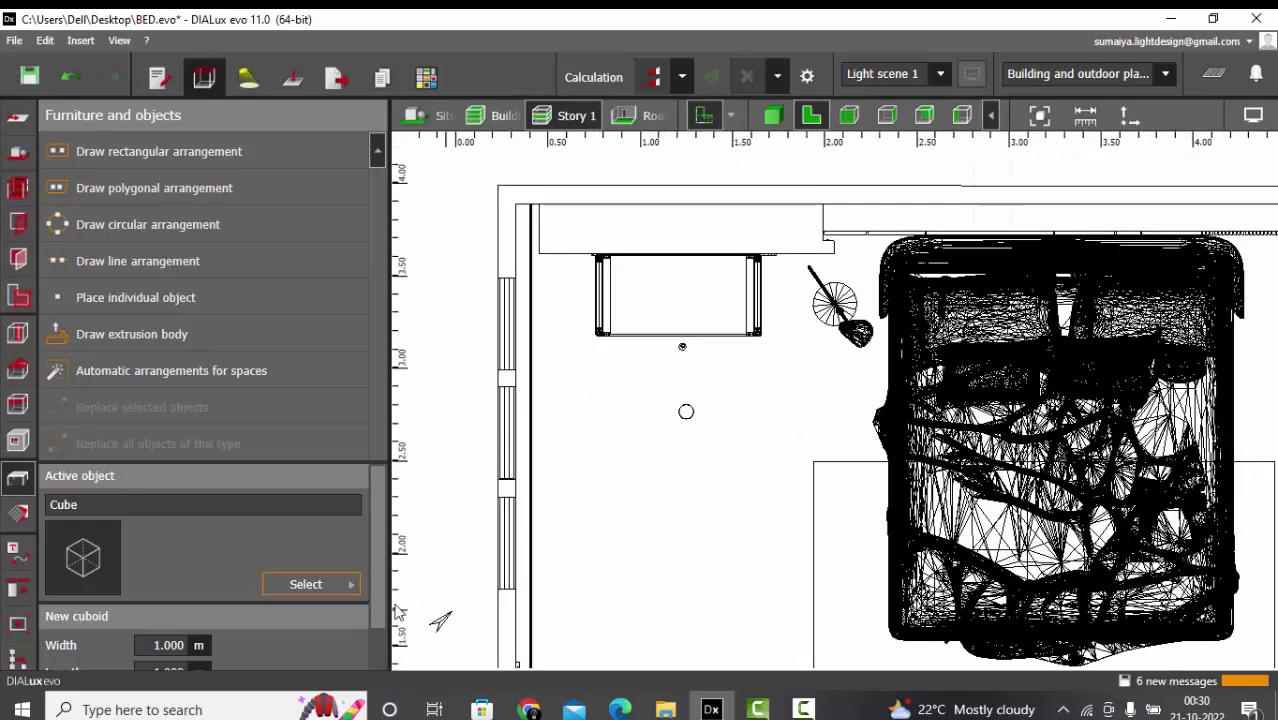
left_click(337, 585)
left_click(416, 658)
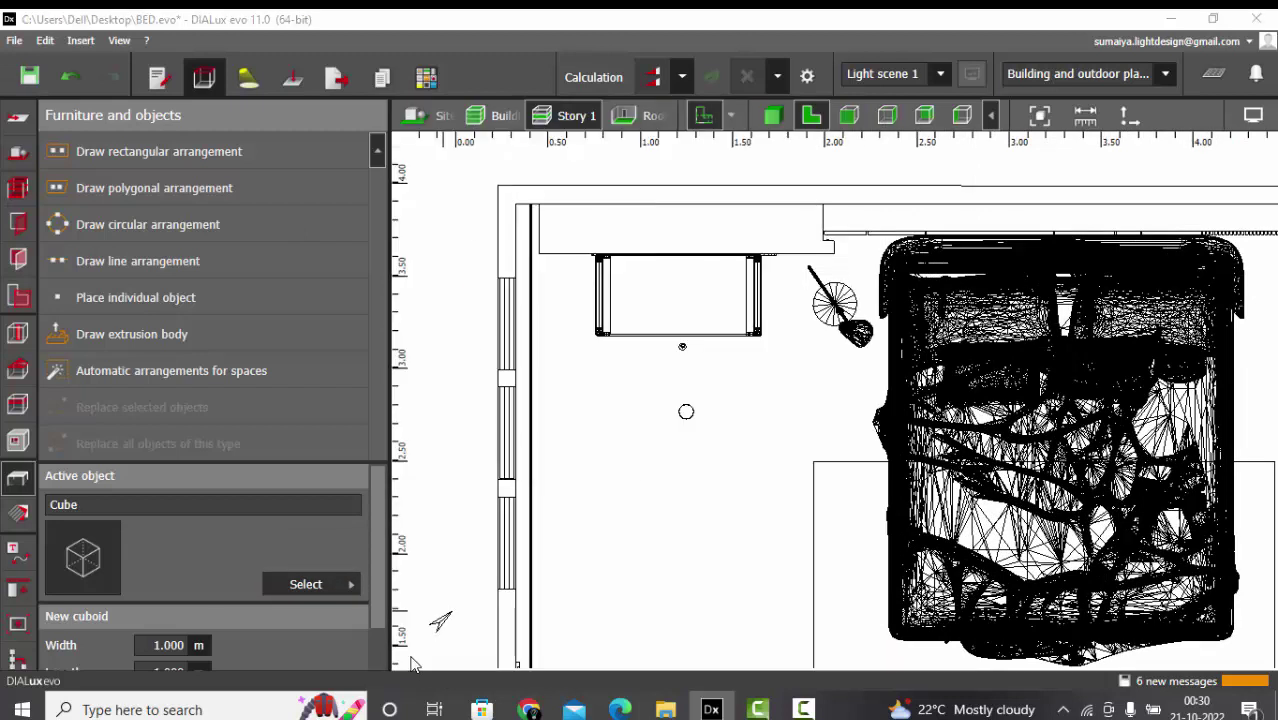
scroll(262, 328, "down", 1)
left_click(219, 340)
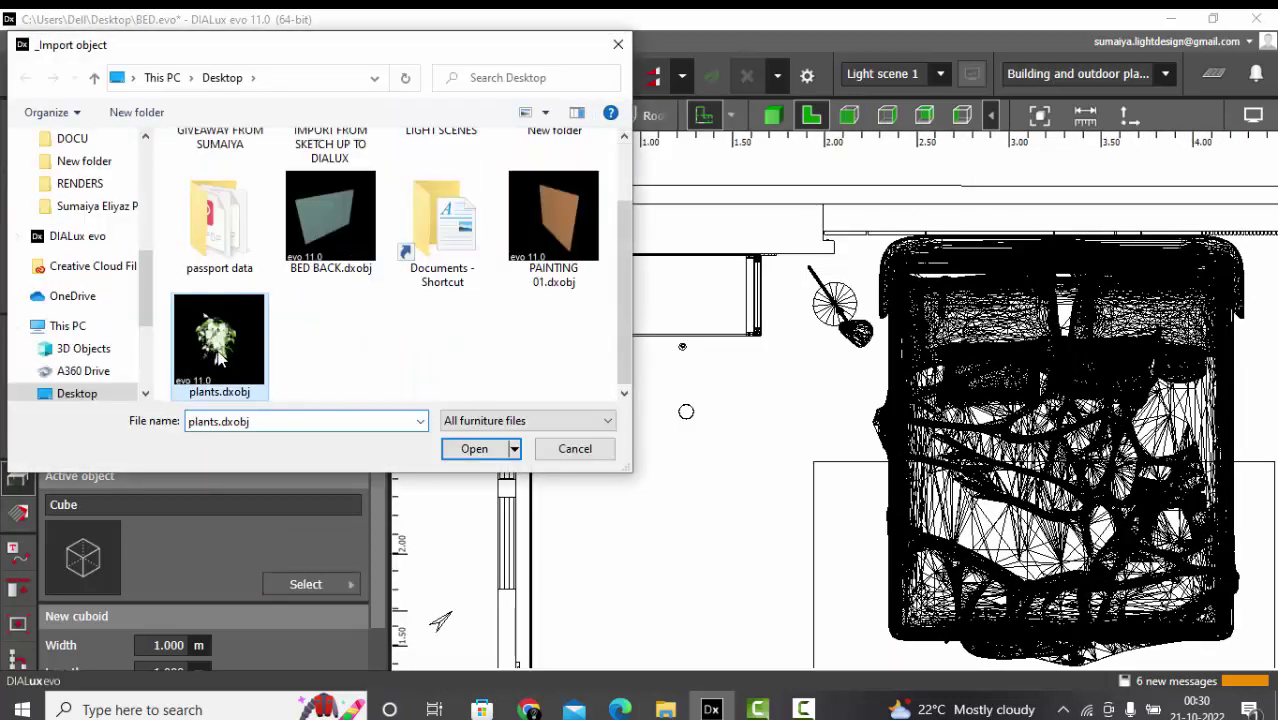
left_click(512, 448)
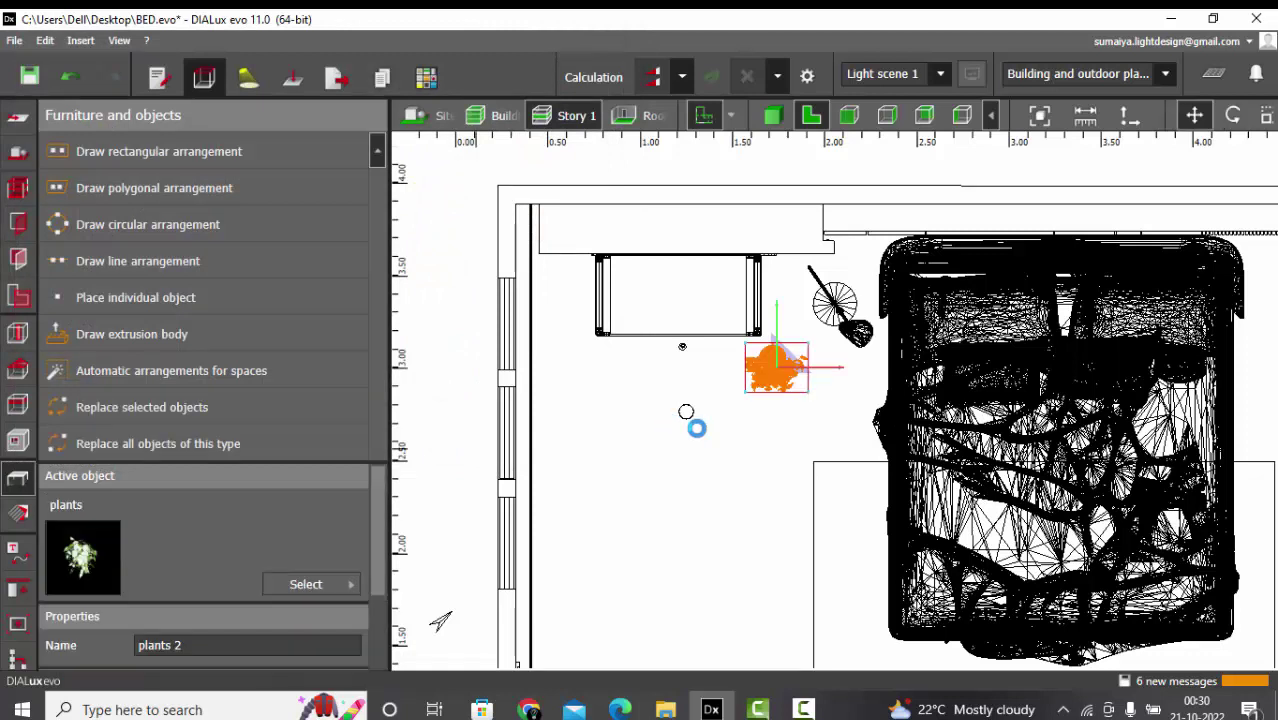
scroll(747, 360, "up", 3)
left_click_drag(705, 315, 552, 233)
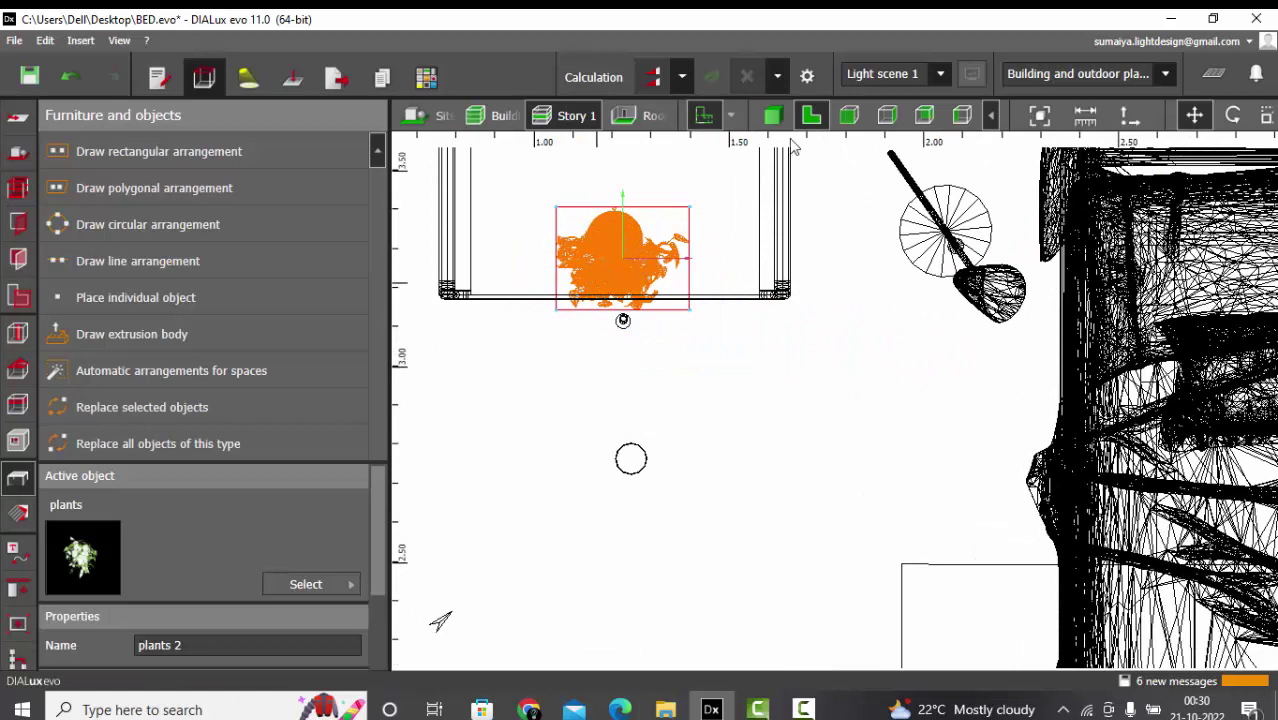
Raise the imported plant in the front view to rest on the side table's top, and inspect it in 3D
left_click(849, 116)
scroll(765, 510, "up", 4)
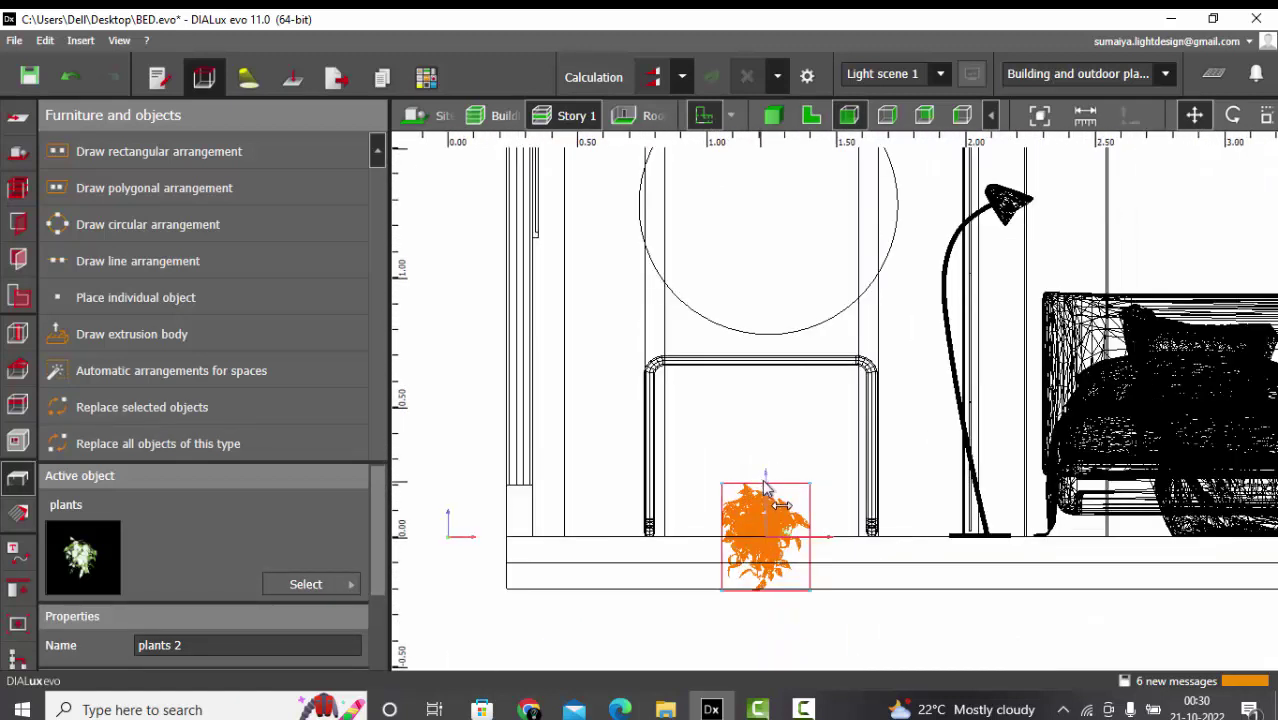
left_click_drag(772, 492, 772, 286)
scroll(773, 313, "up", 4)
left_click_drag(794, 338, 792, 353)
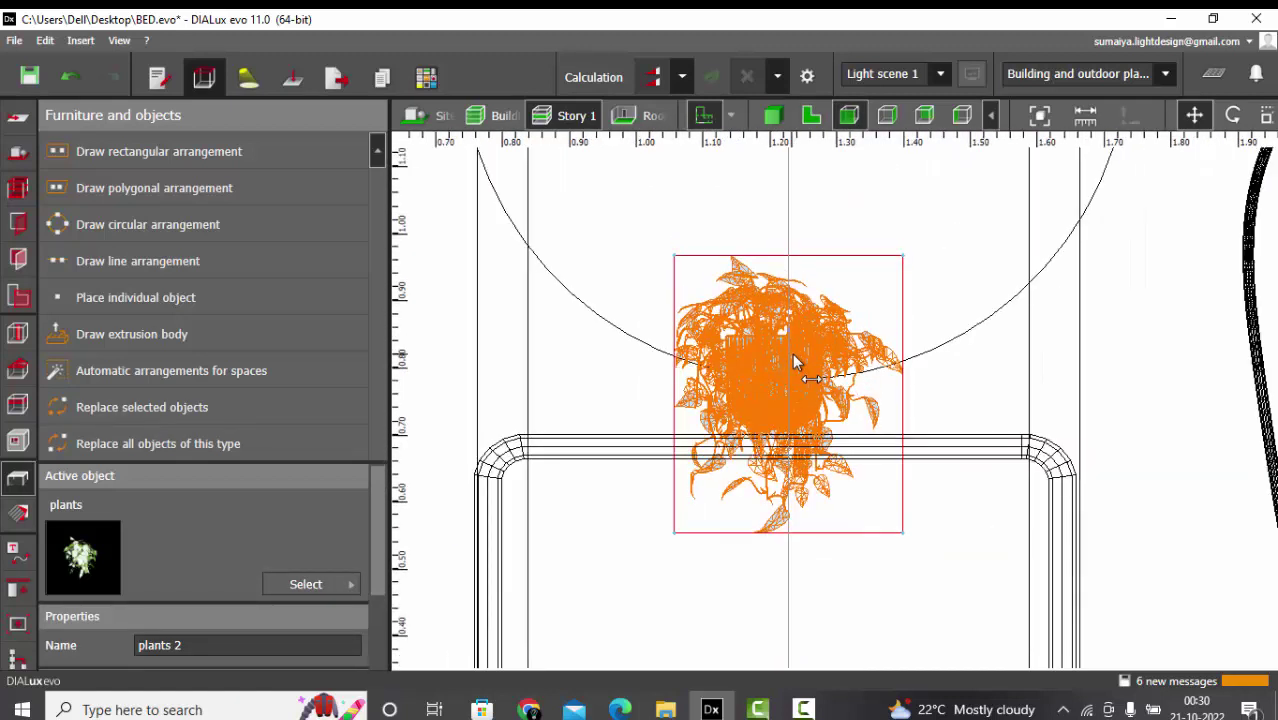
left_click(772, 116)
scroll(652, 362, "up", 2)
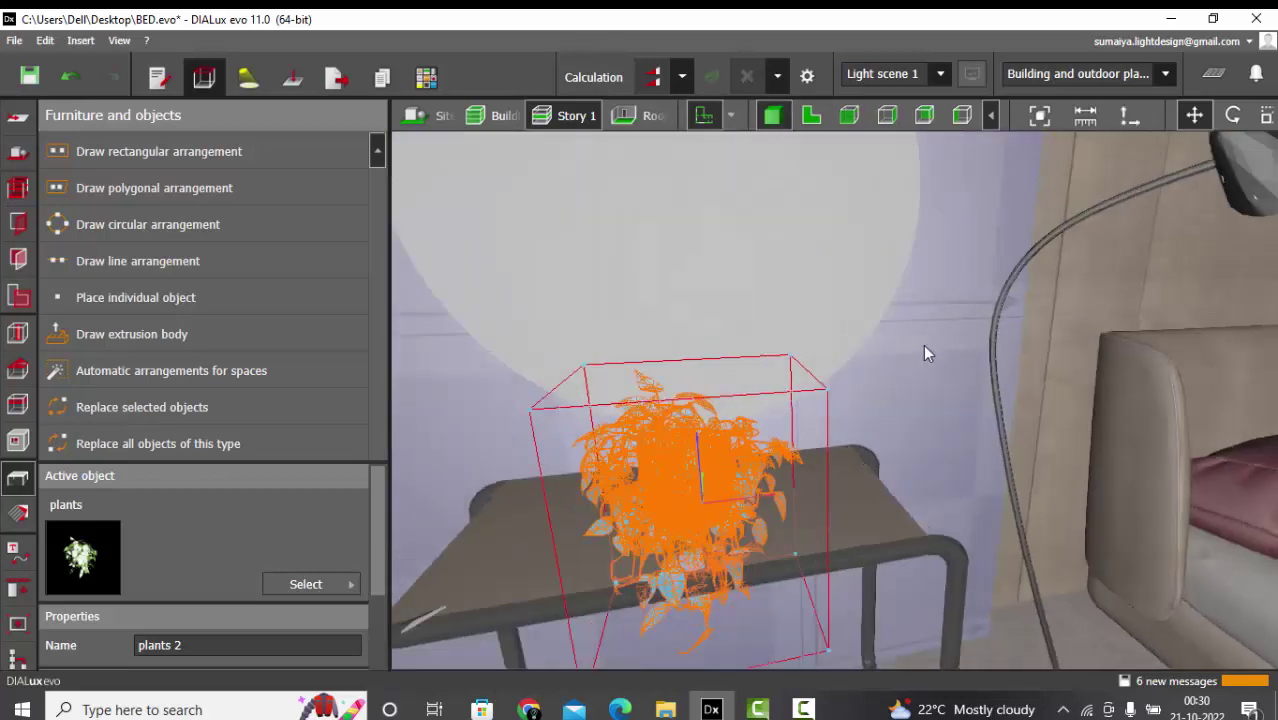
left_click(923, 348)
right_click_drag(665, 428, 778, 402)
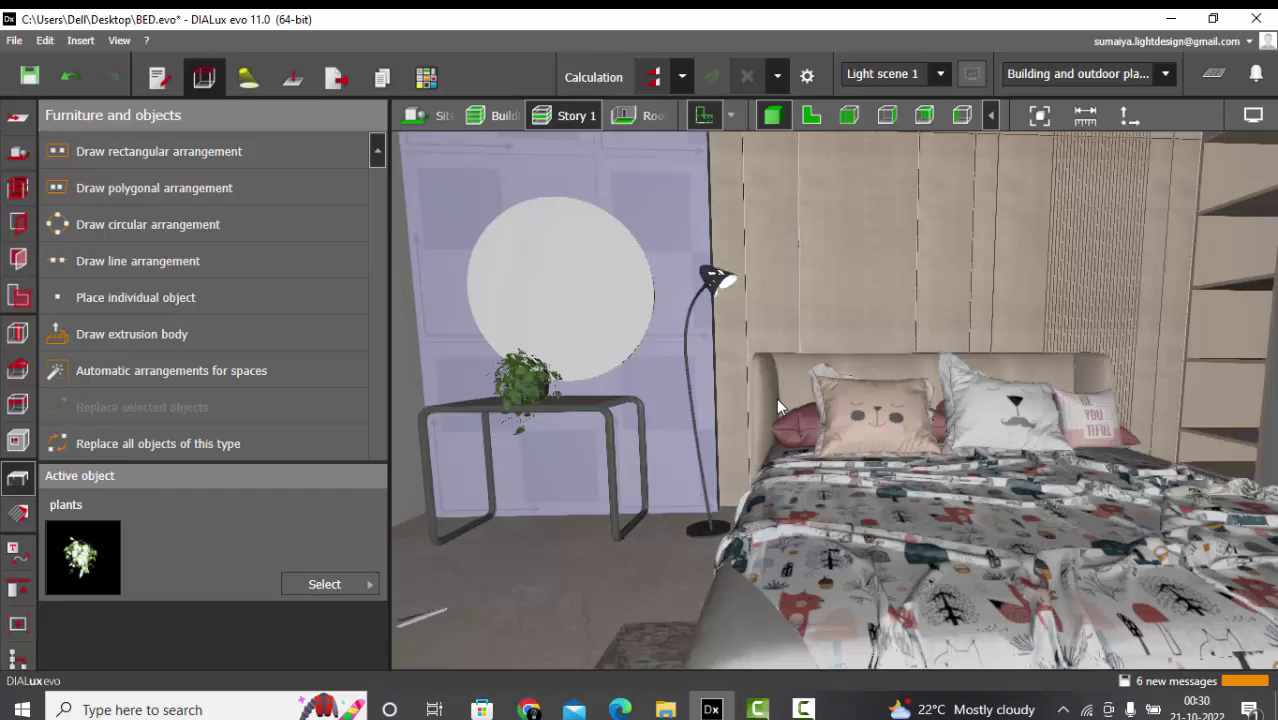
Select the KIDS BED object and save it as a furniture file
scroll(776, 398, "down", 2)
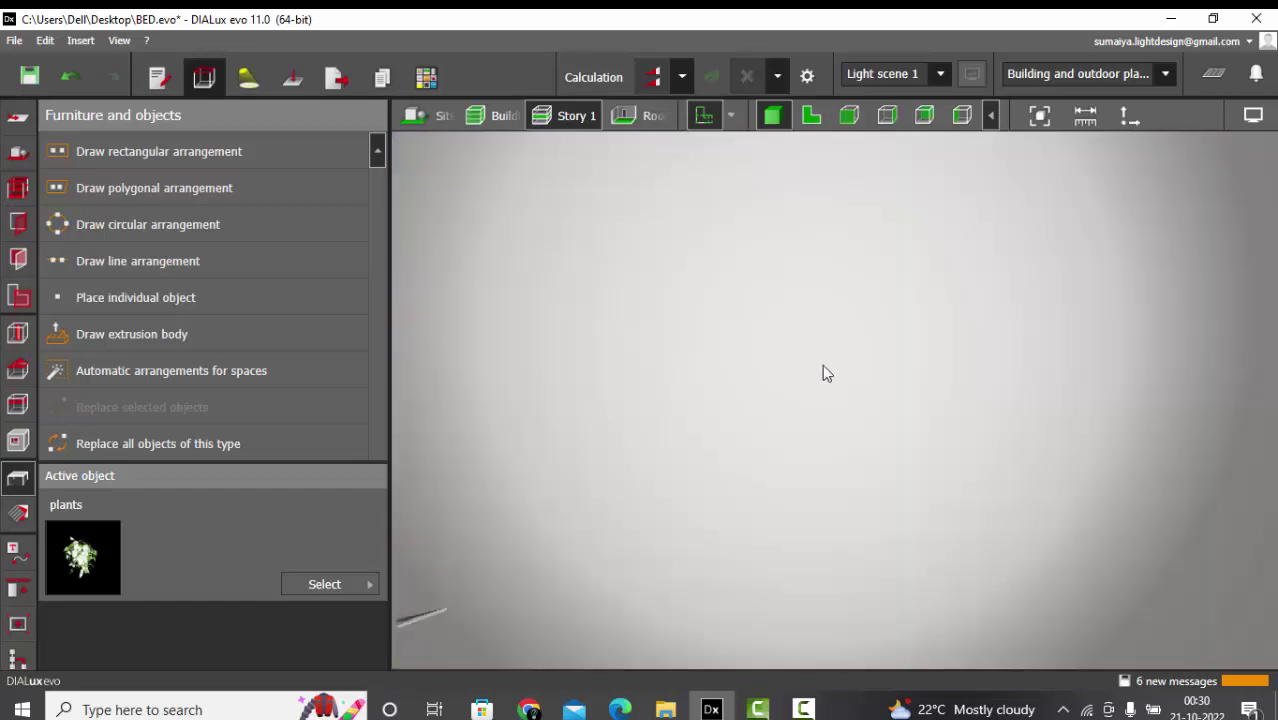
right_click_drag(822, 364, 620, 391)
left_click(918, 461)
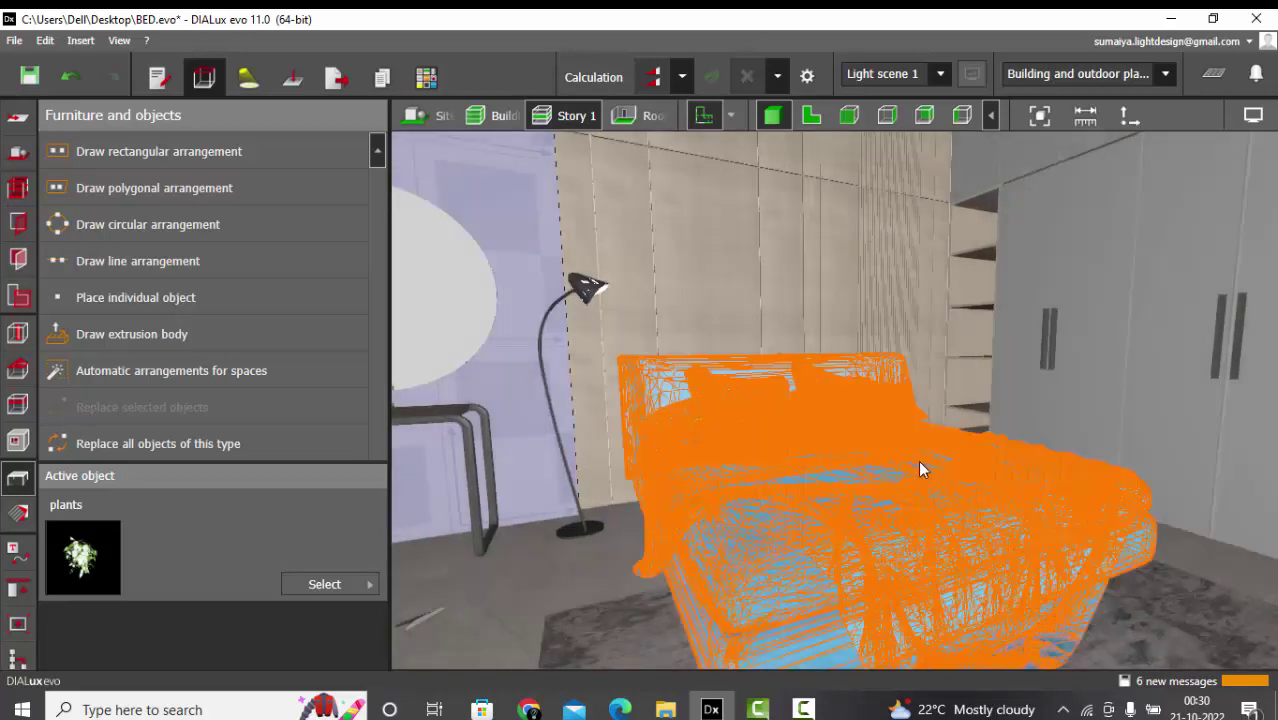
left_click(334, 584)
scroll(530, 564, "down", 1)
left_click(439, 658)
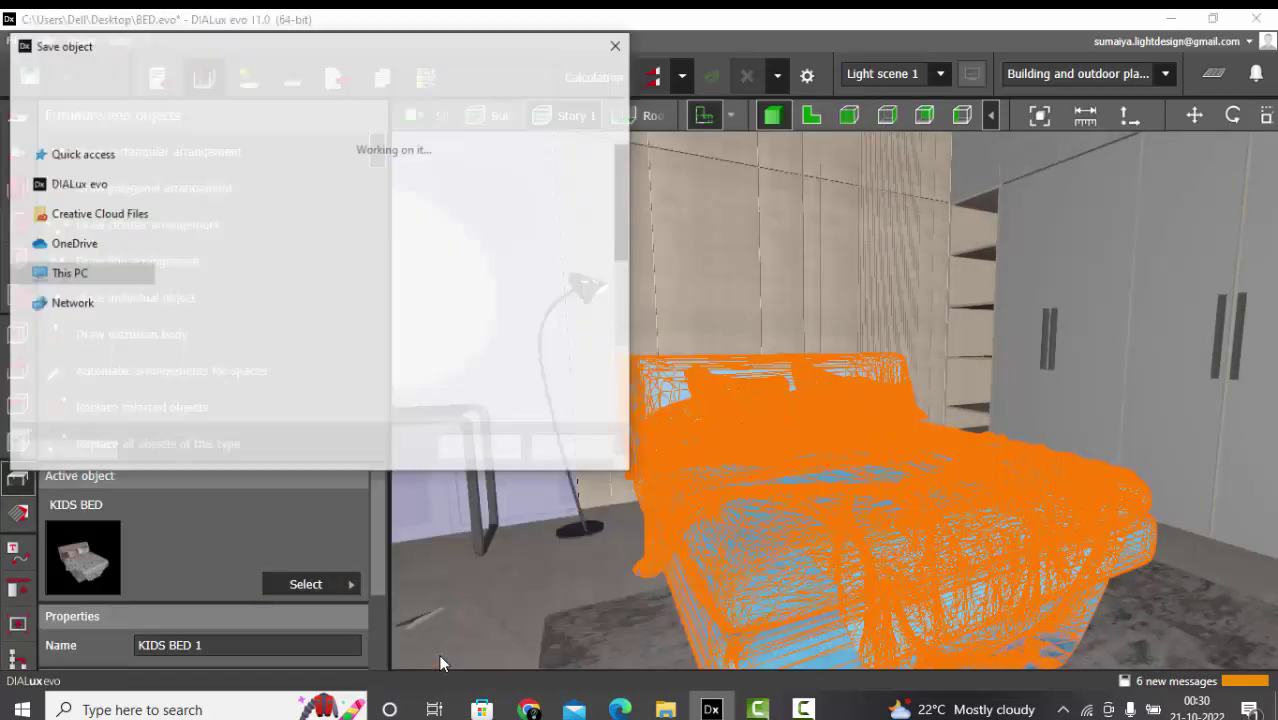
scroll(420, 350, "down", 3)
left_click(480, 448)
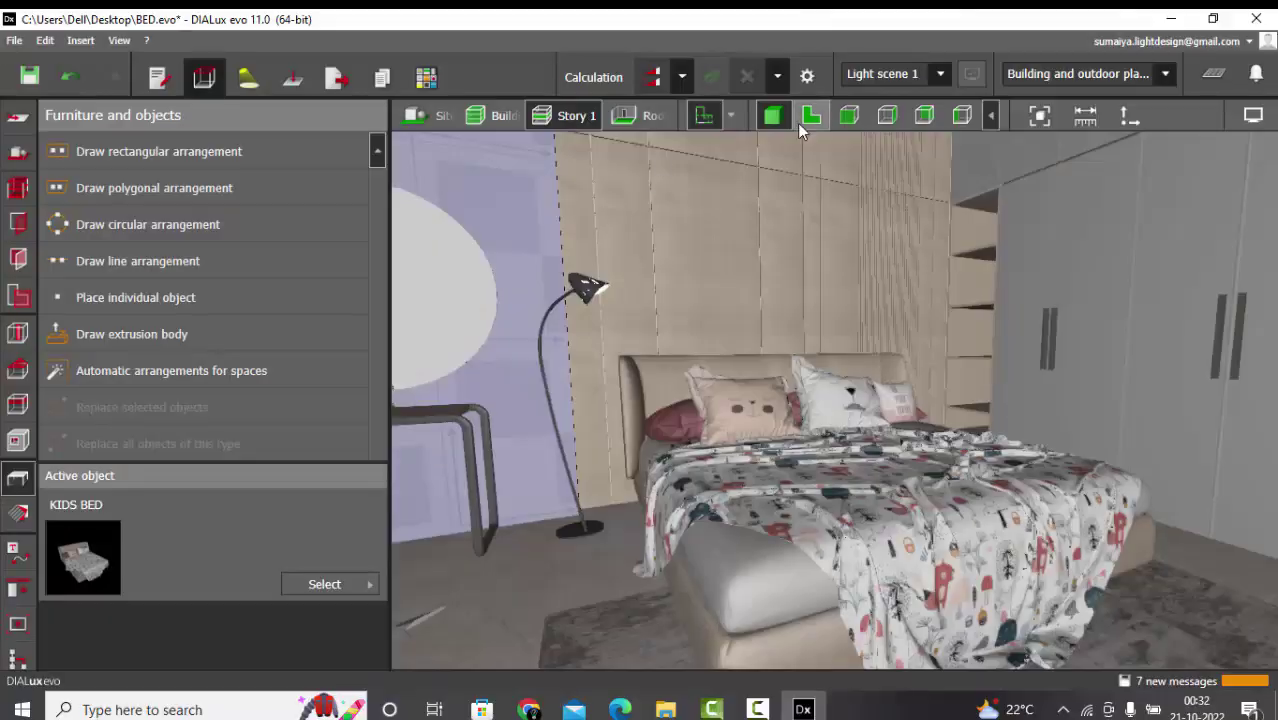
Import KIDS BED.dxobj from the Desktop and position it beside the existing bed in the floor plan
left_click(797, 123)
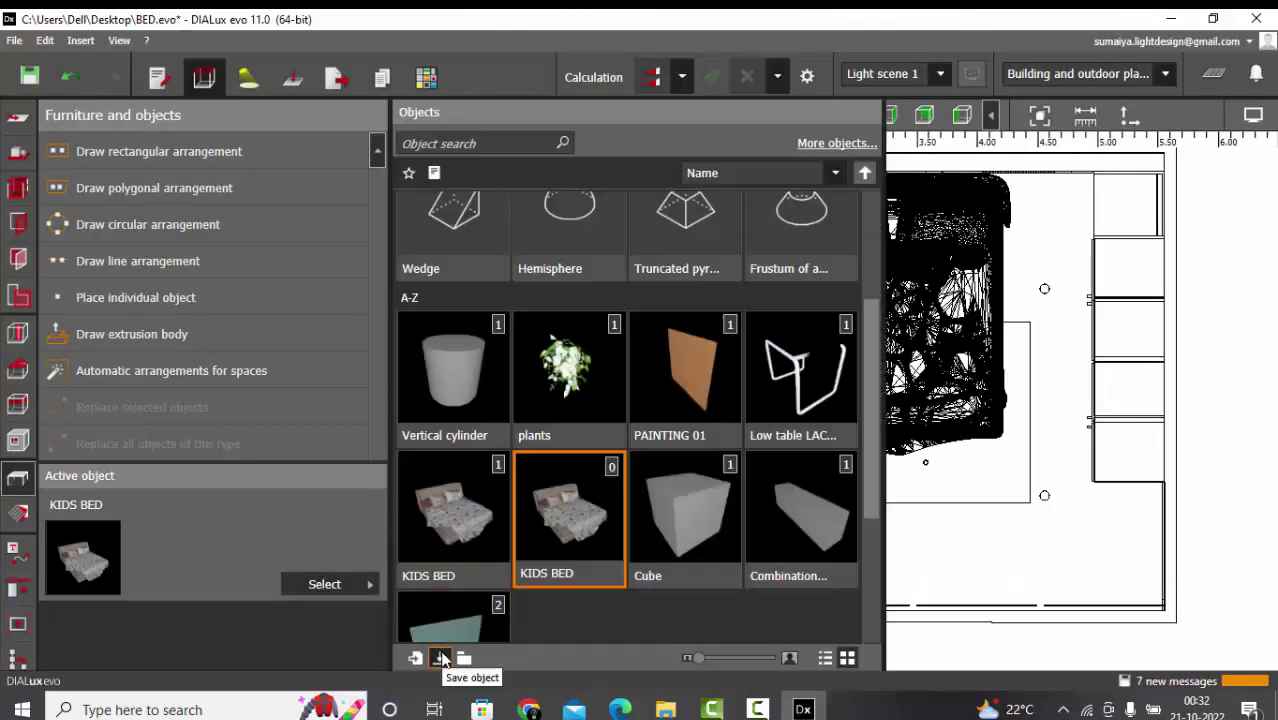
left_click(441, 656)
left_click(624, 27)
left_click(325, 584)
left_click(415, 657)
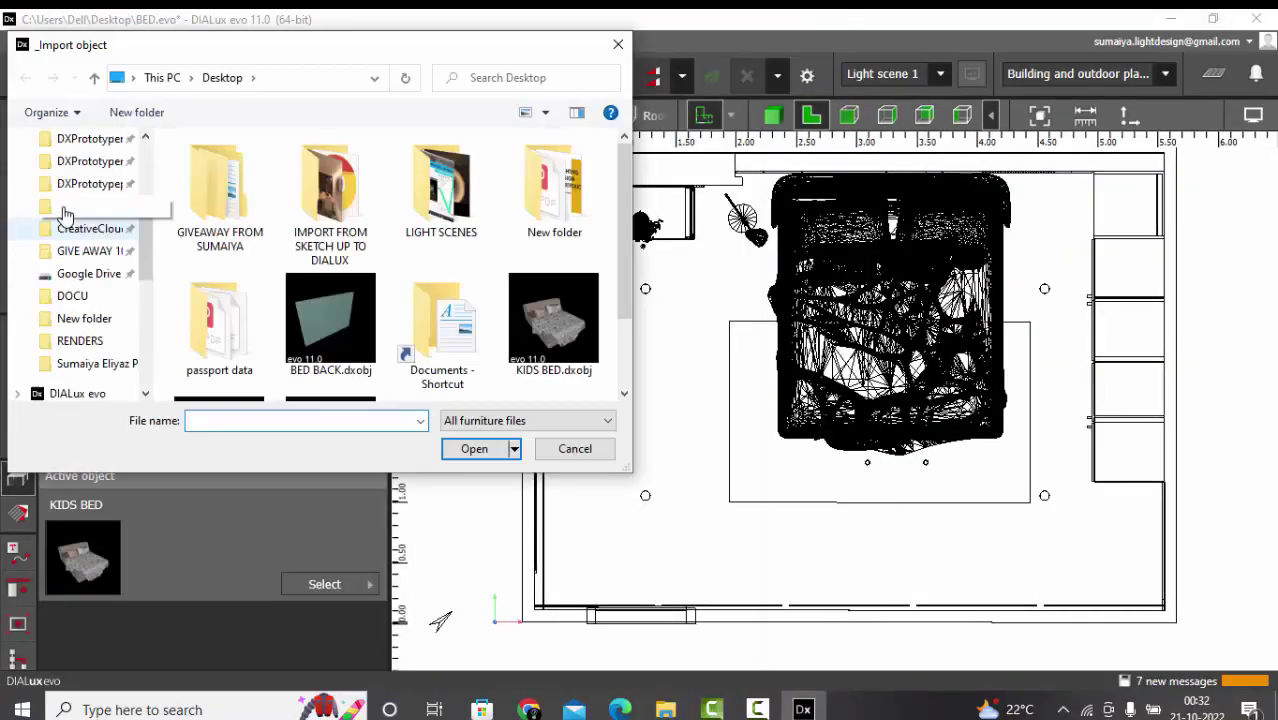
left_click(624, 27)
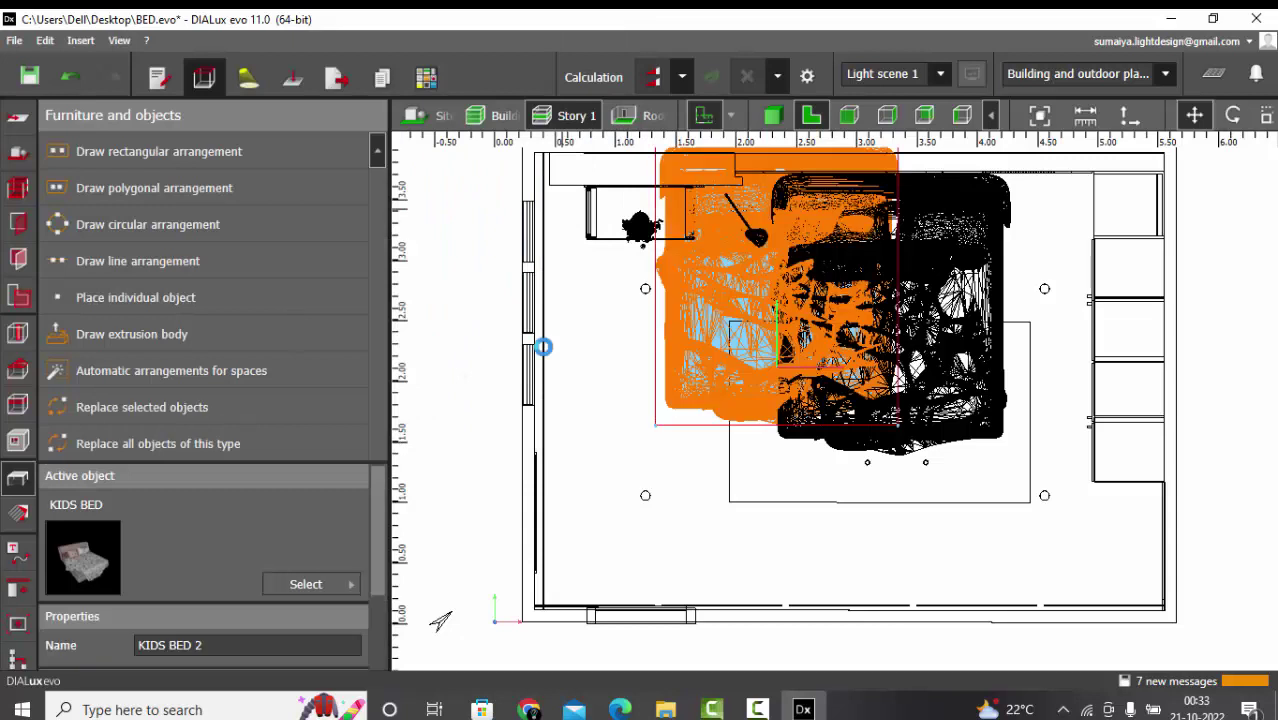
left_click_drag(784, 383, 659, 532)
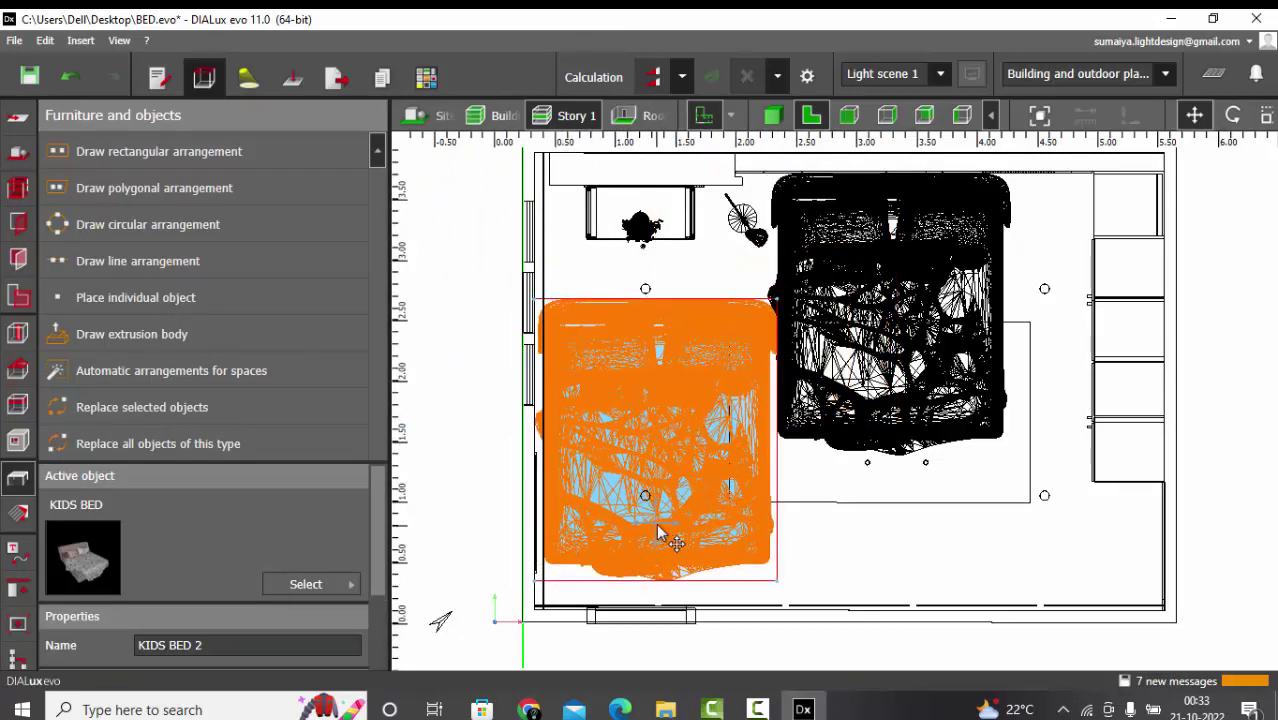
Examine the imported KIDS BED next to the original bed in the 3D view
left_click(772, 115)
scroll(743, 299, "down", 3)
right_click_drag(661, 288, 684, 452)
scroll(750, 388, "down", 2)
left_click(508, 403)
scroll(508, 403, "up", 3)
scroll(782, 302, "down", 1)
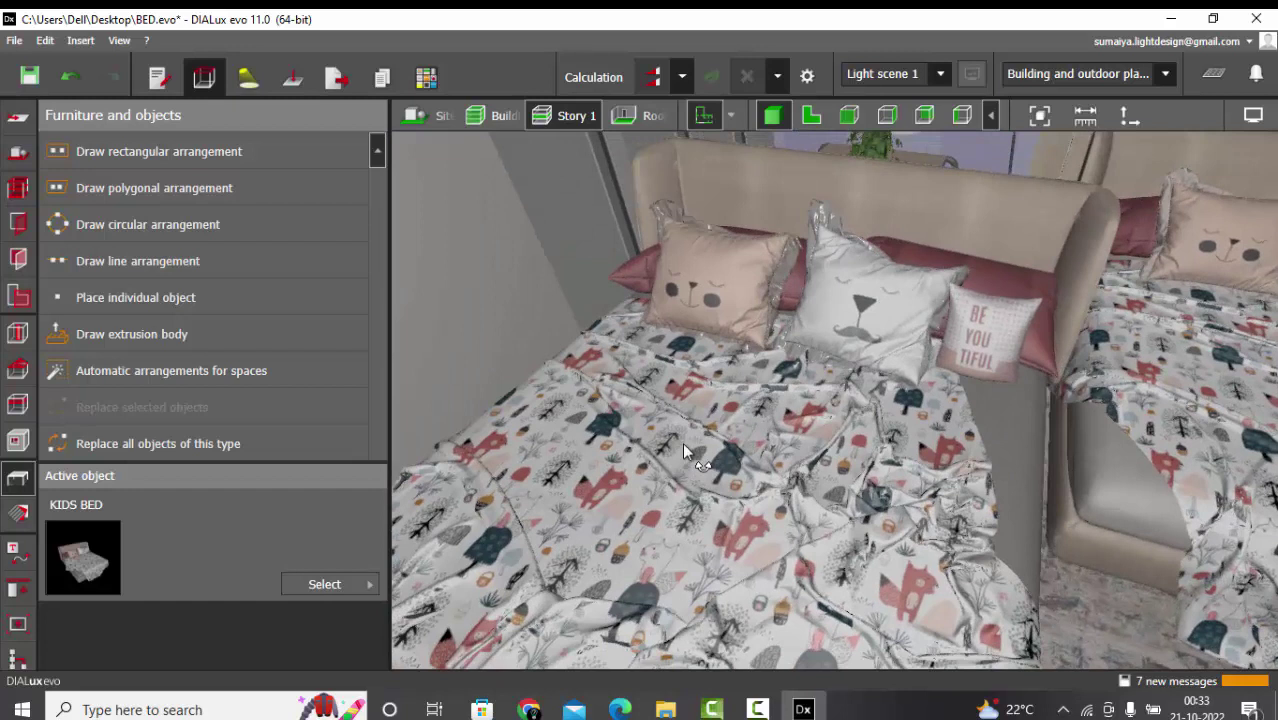
right_click_drag(684, 452, 673, 370)
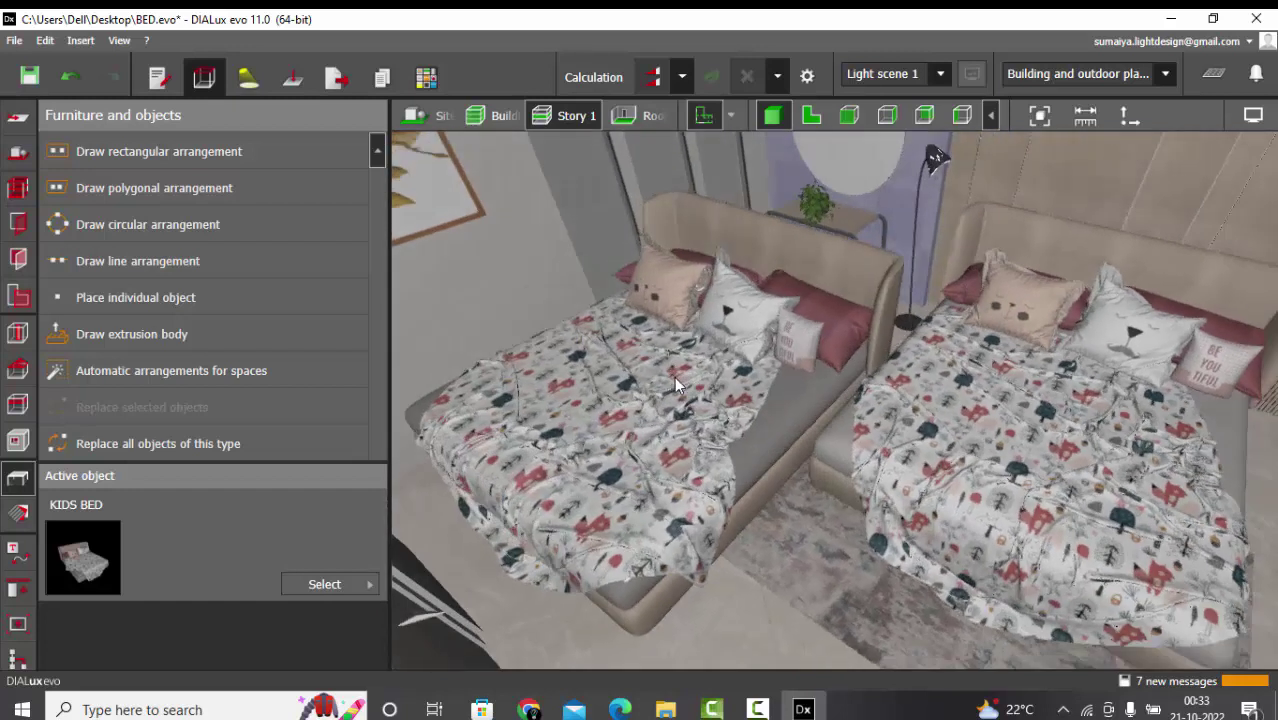
Delete the imported second KIDS BED from the room
left_click(674, 376)
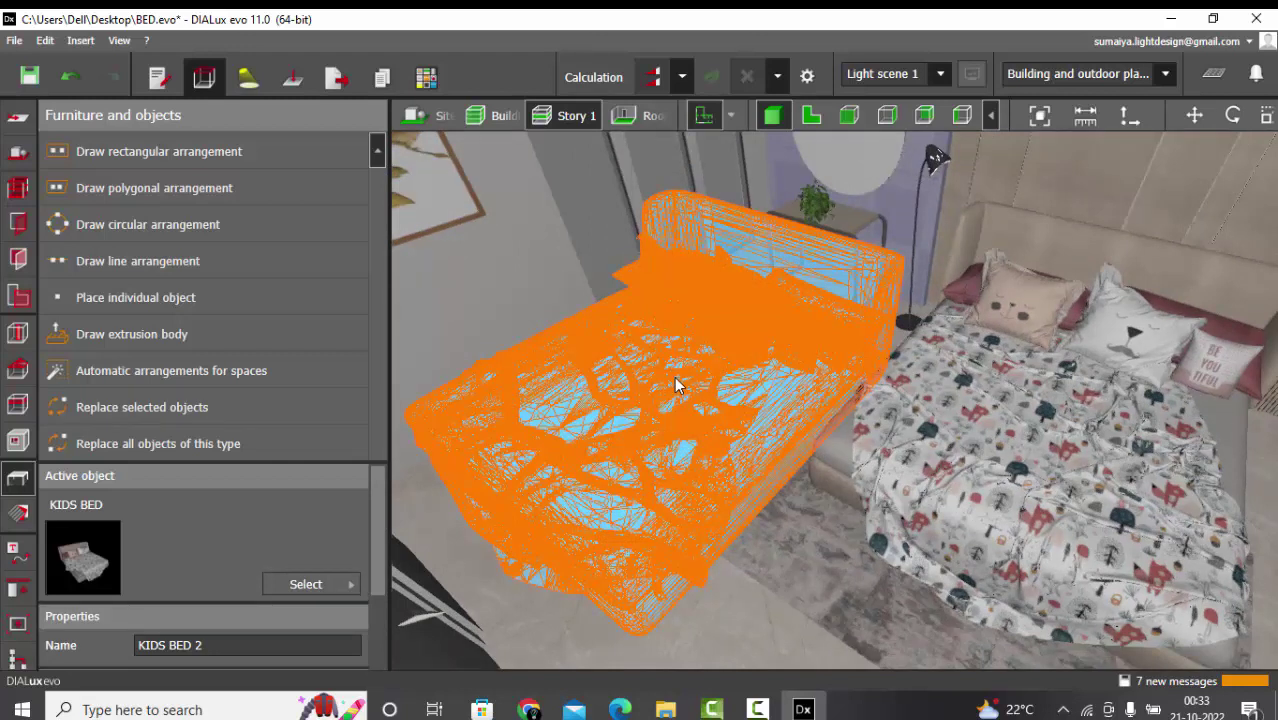
key("Delete")
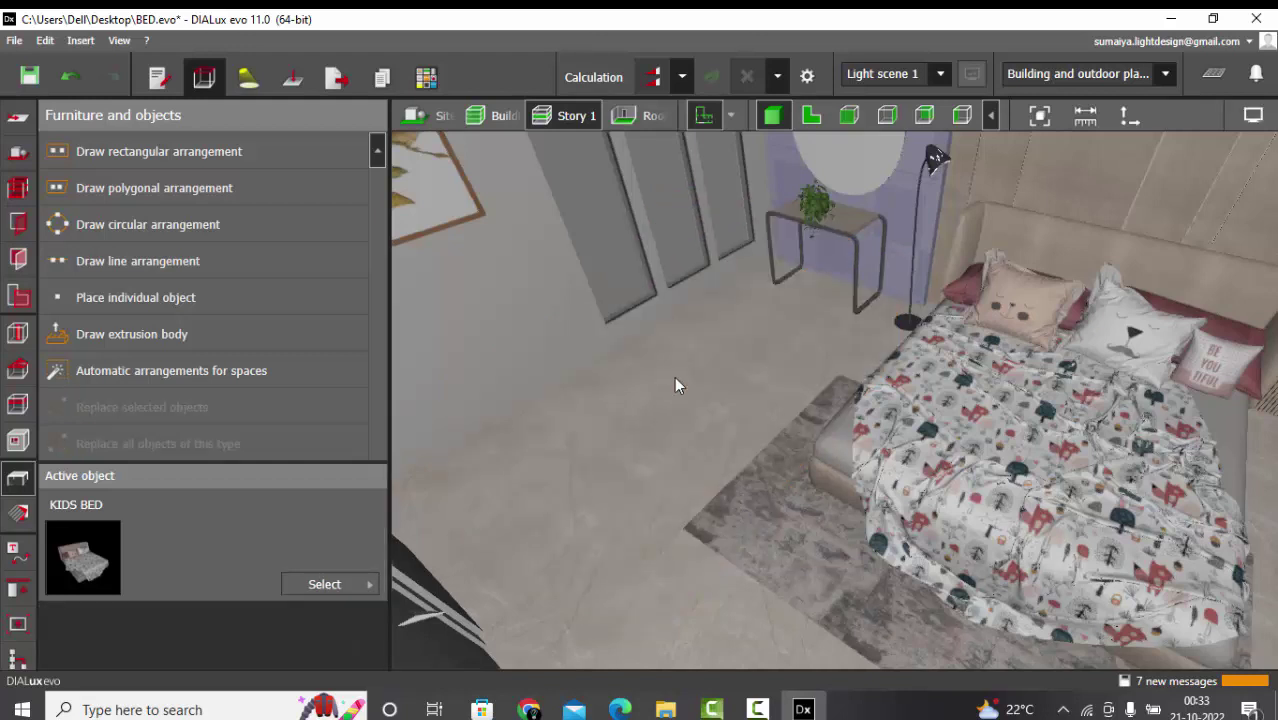
left_click_drag(688, 379, 965, 238)
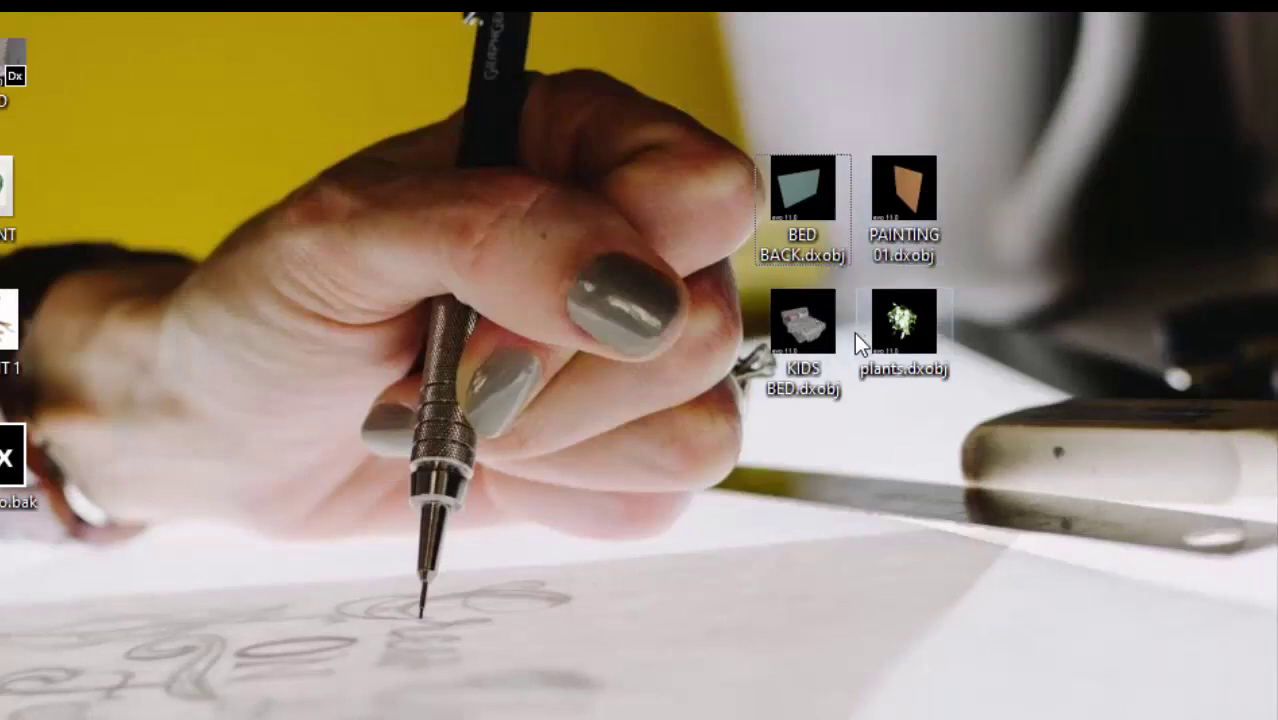
On the Desktop, check the file sizes of BED BACK.dxobj and PAINTING 01.dxobj in their file properties
right_click(798, 205)
left_click(918, 712)
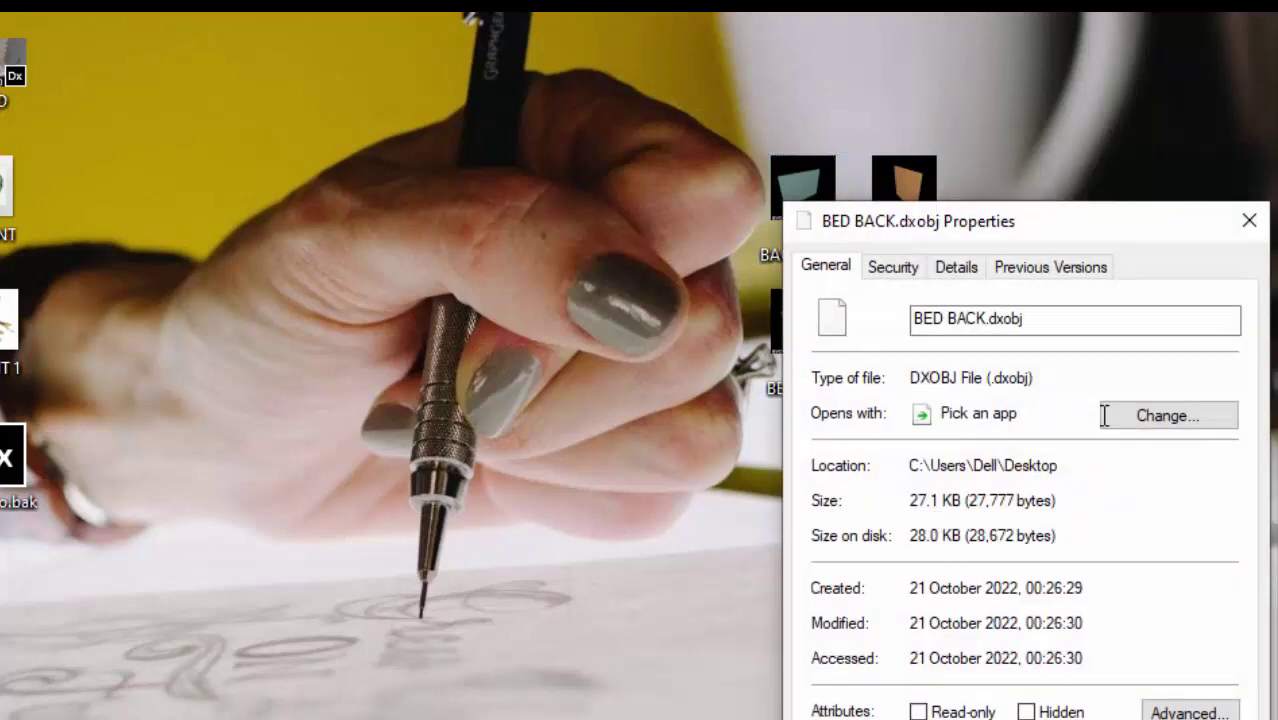
left_click(1249, 221)
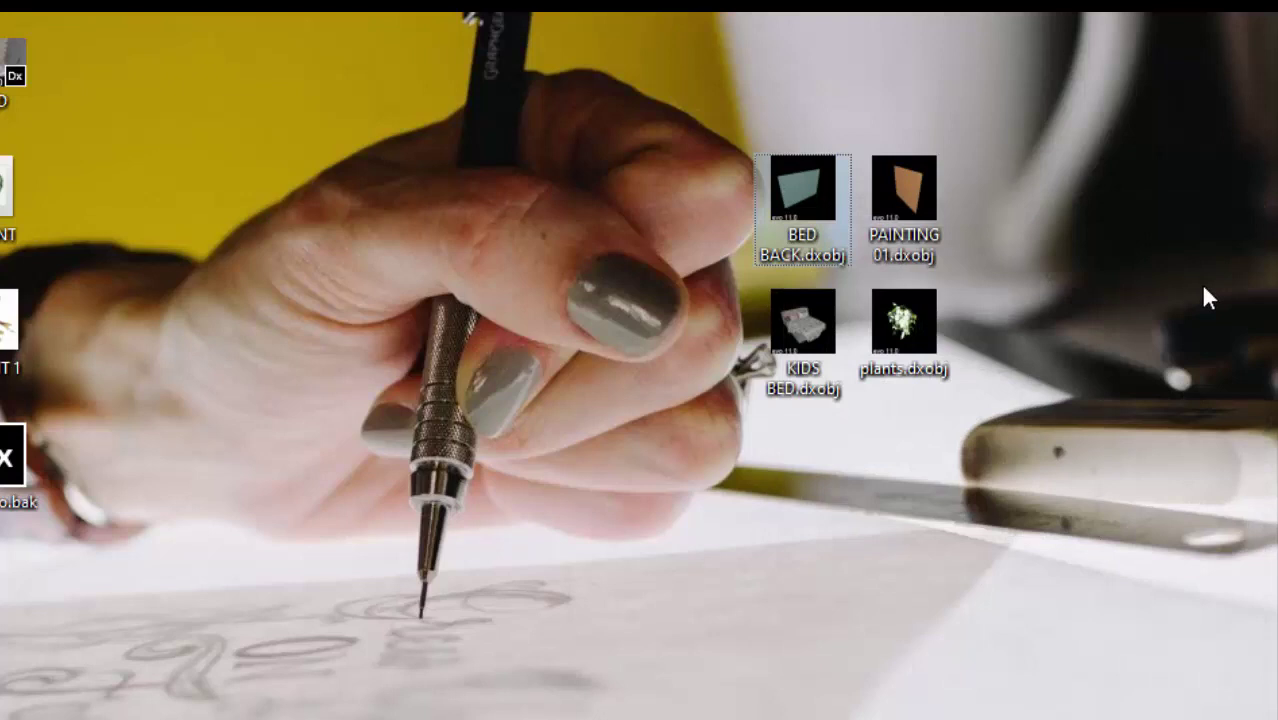
right_click(906, 196)
left_click(940, 718)
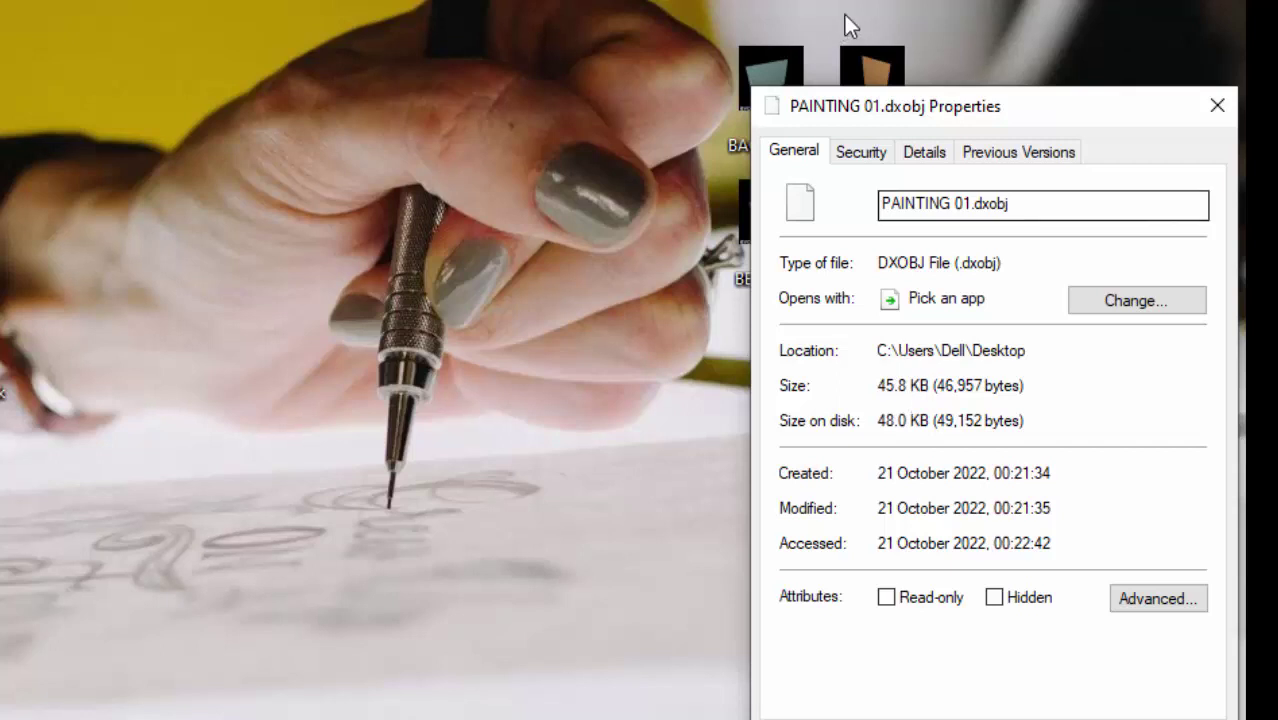
left_click_drag(1029, 113, 939, 260)
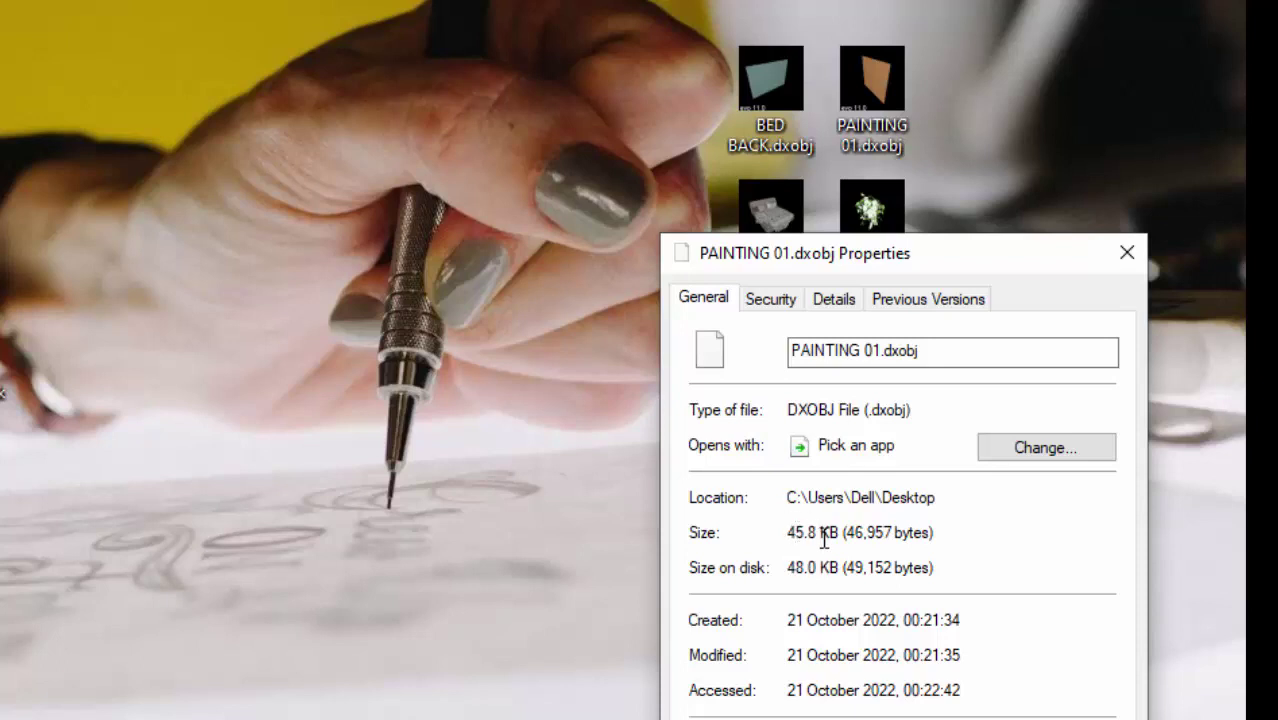
left_click(1120, 262)
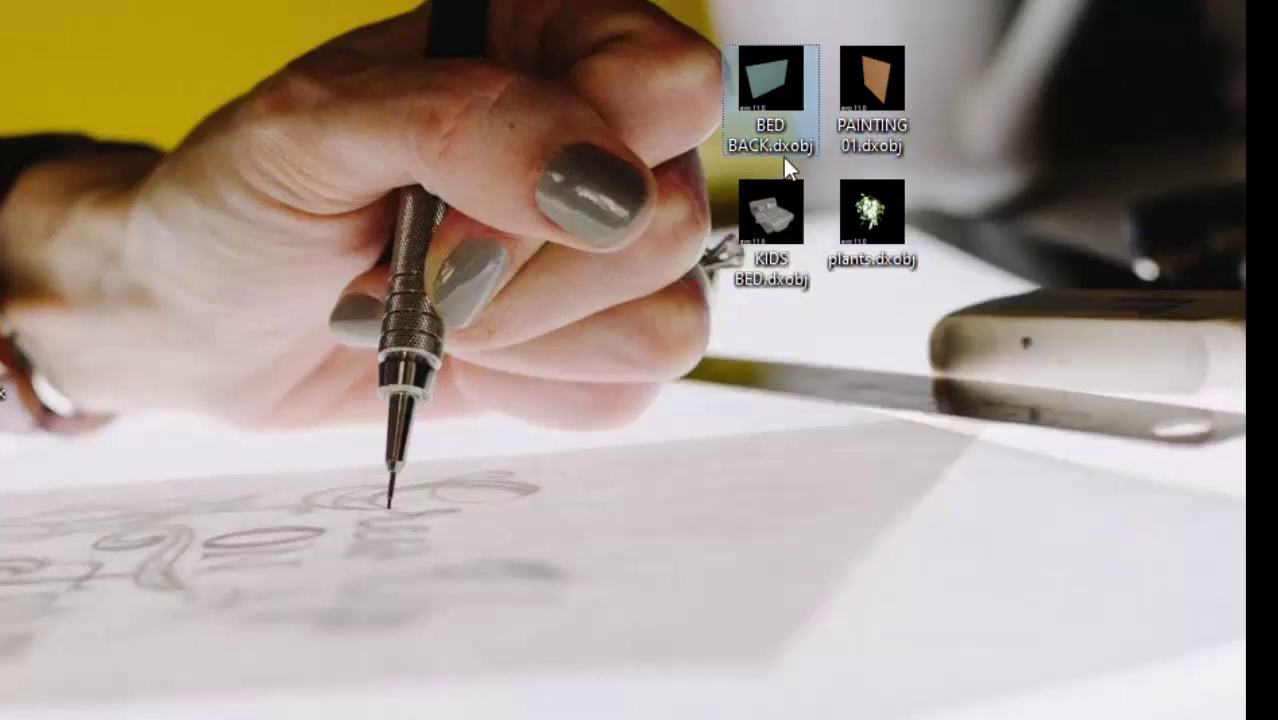
Check the file sizes of plants.dxobj and KIDS BED.dxobj in their file properties
mouse_move(771, 90)
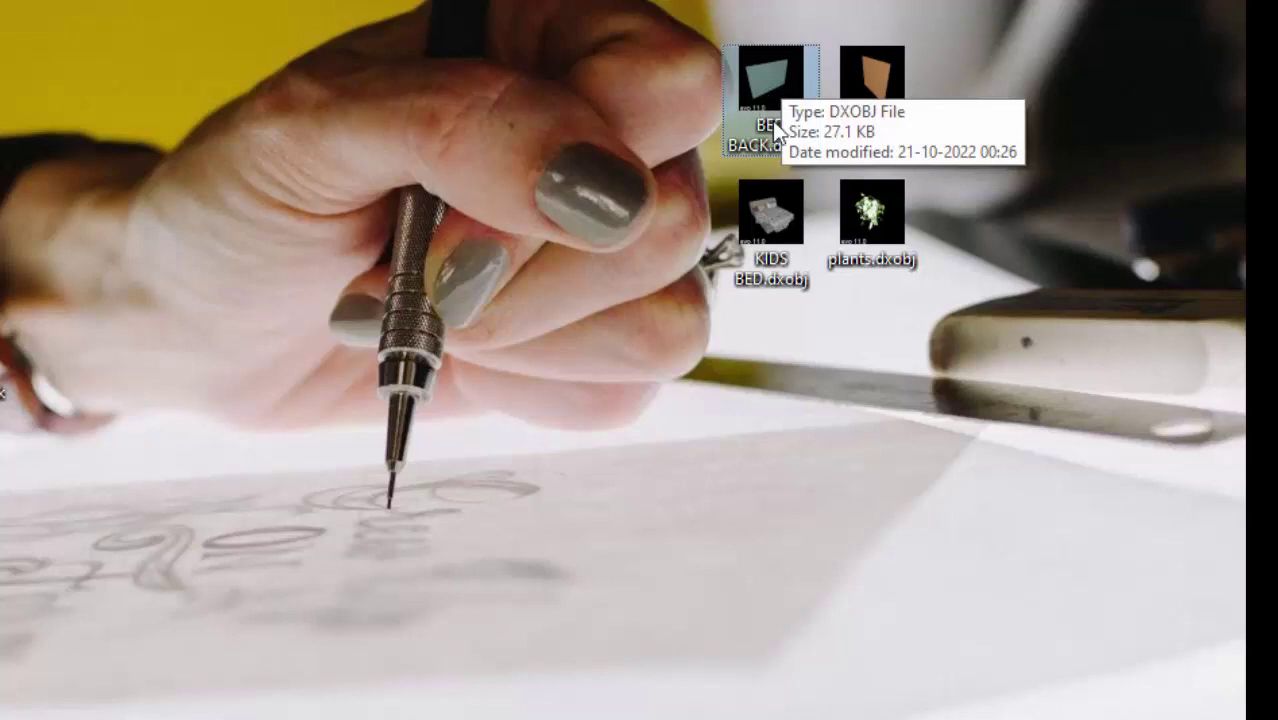
right_click(862, 214)
left_click(900, 719)
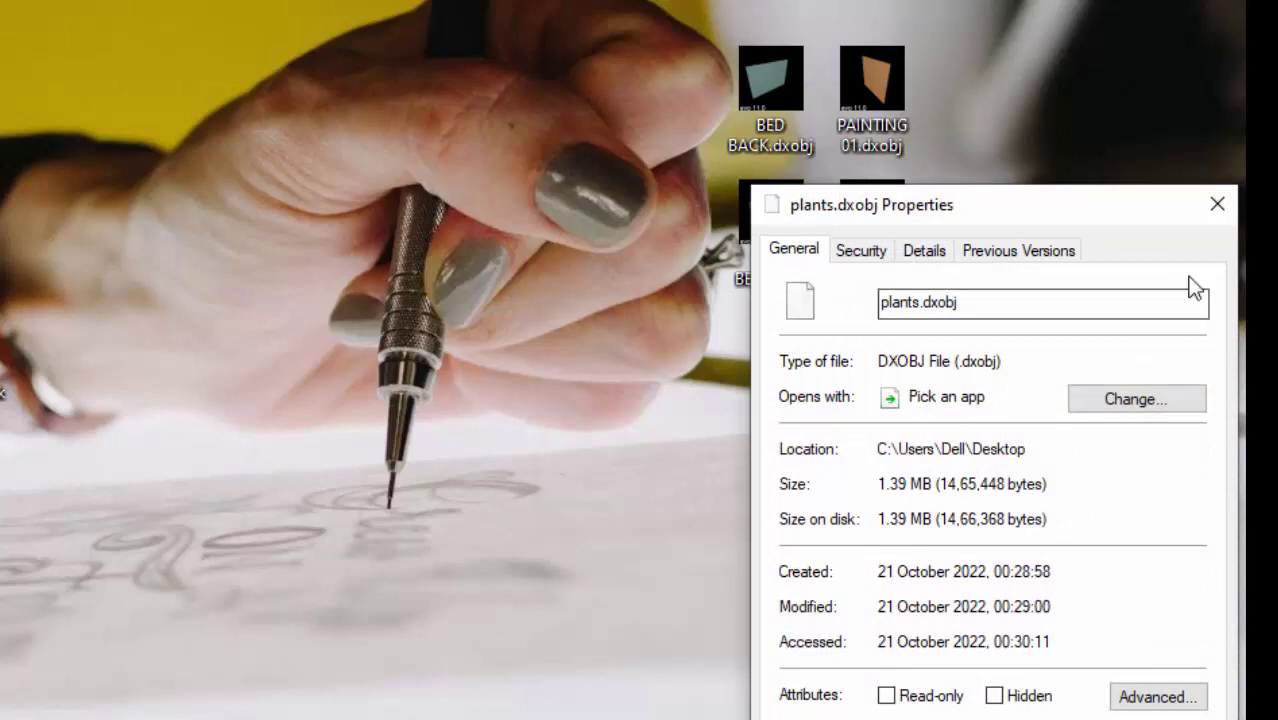
left_click(1217, 204)
right_click(762, 212)
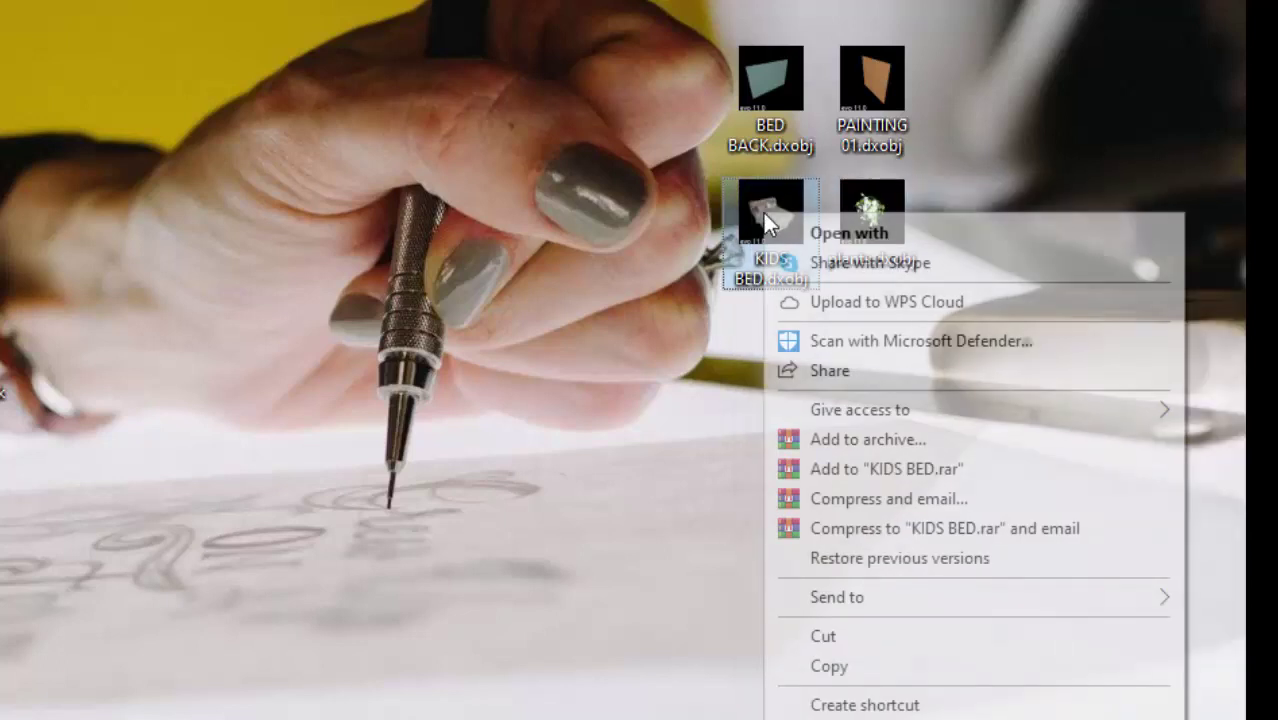
left_click(842, 719)
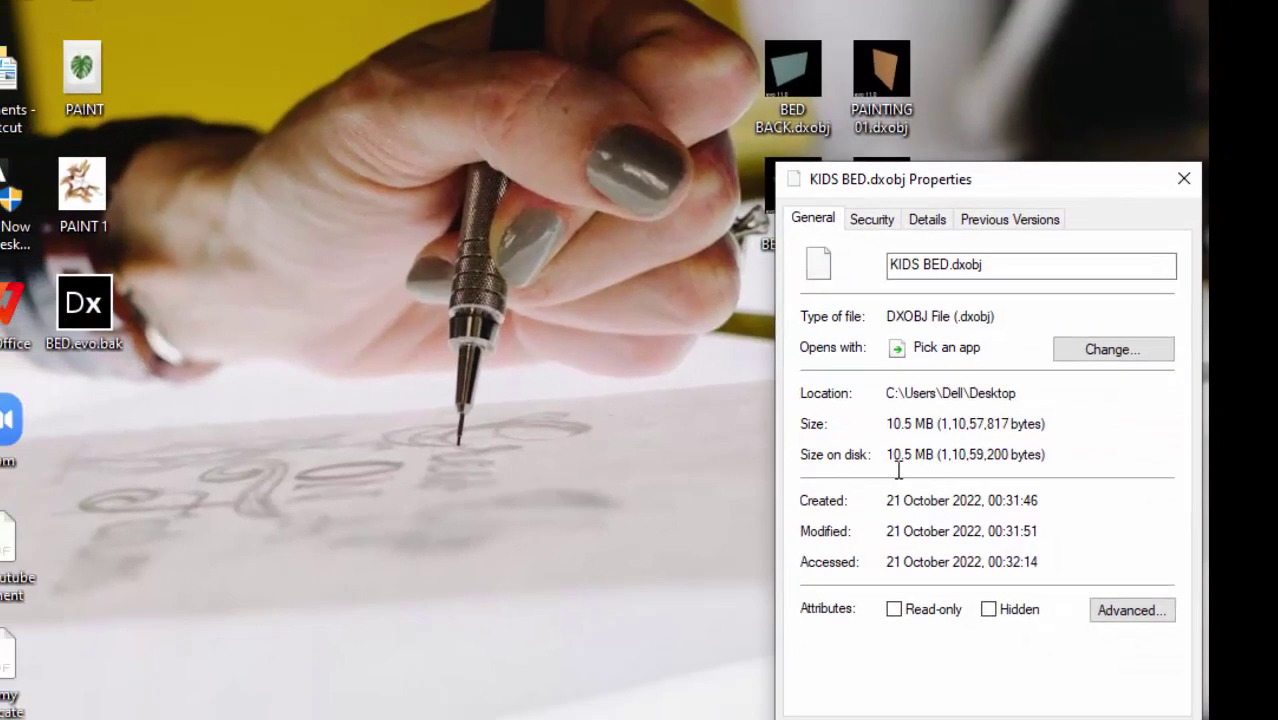
left_click(1183, 178)
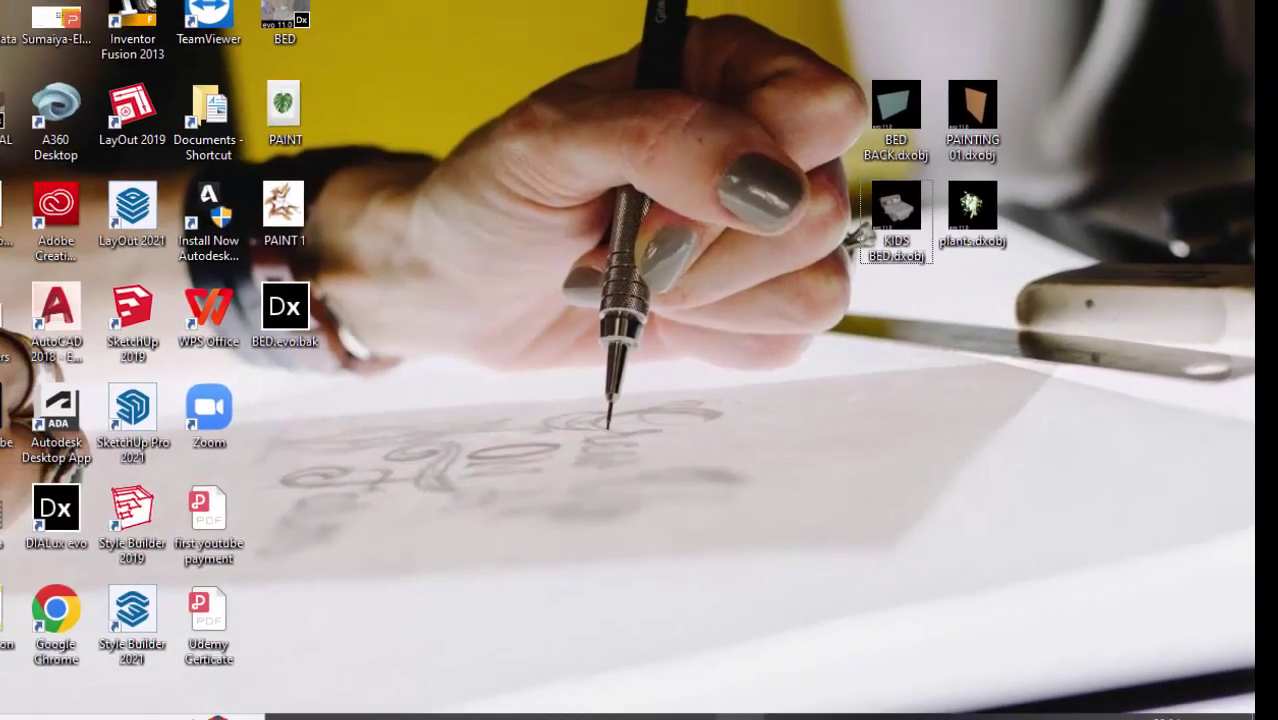
Switch back to DIALux evo, view the bedroom and look at the folder management window for furniture objects
left_click(803, 701)
right_click_drag(802, 464, 663, 393)
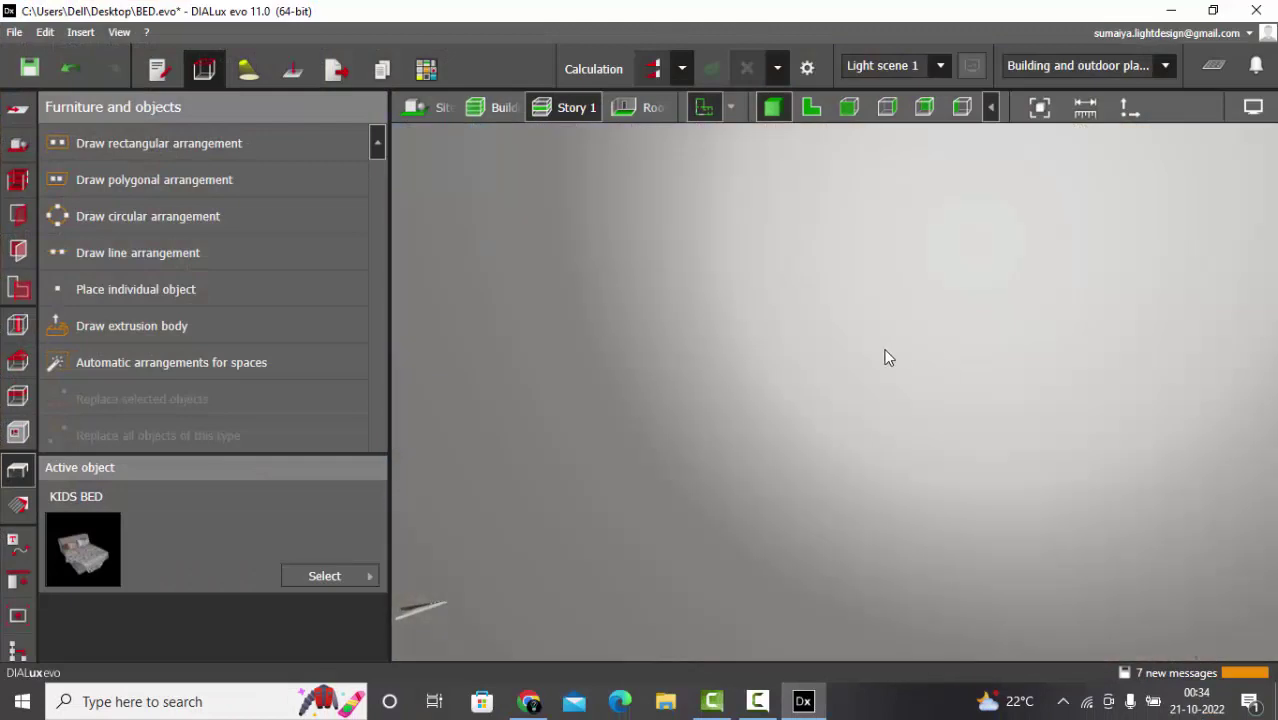
left_click(708, 392)
right_click_drag(800, 300, 807, 200)
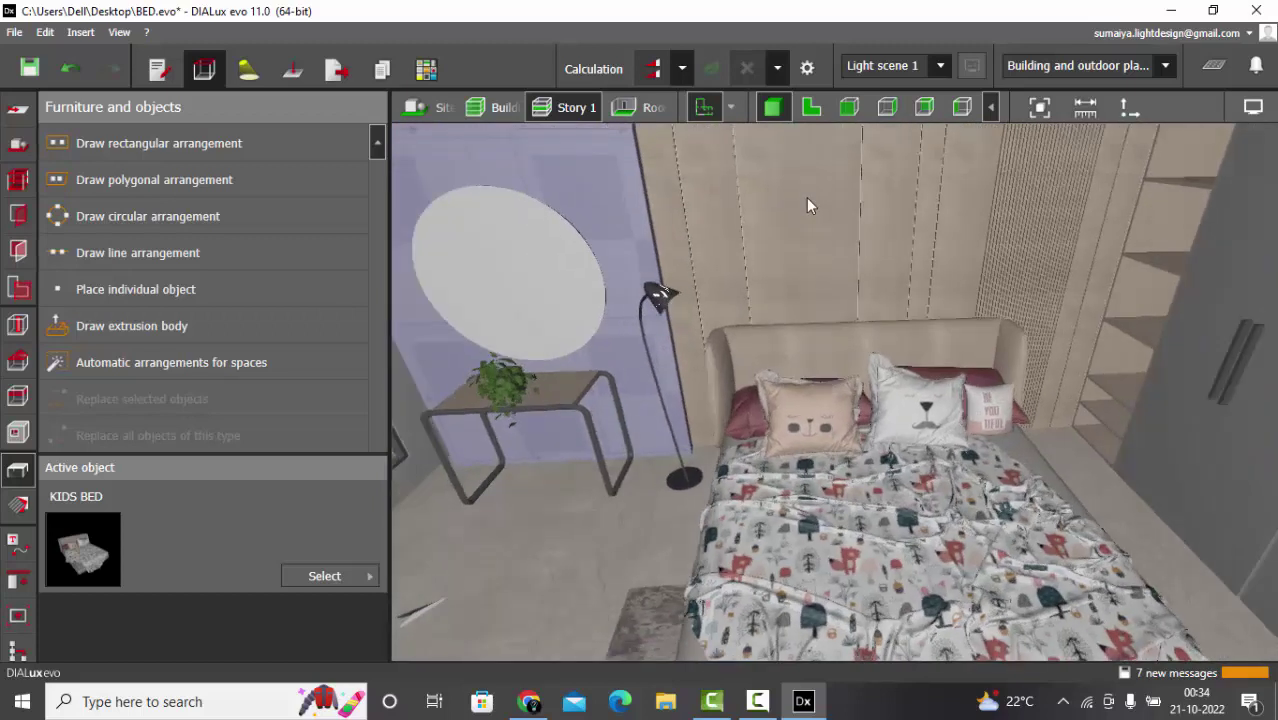
left_click(340, 575)
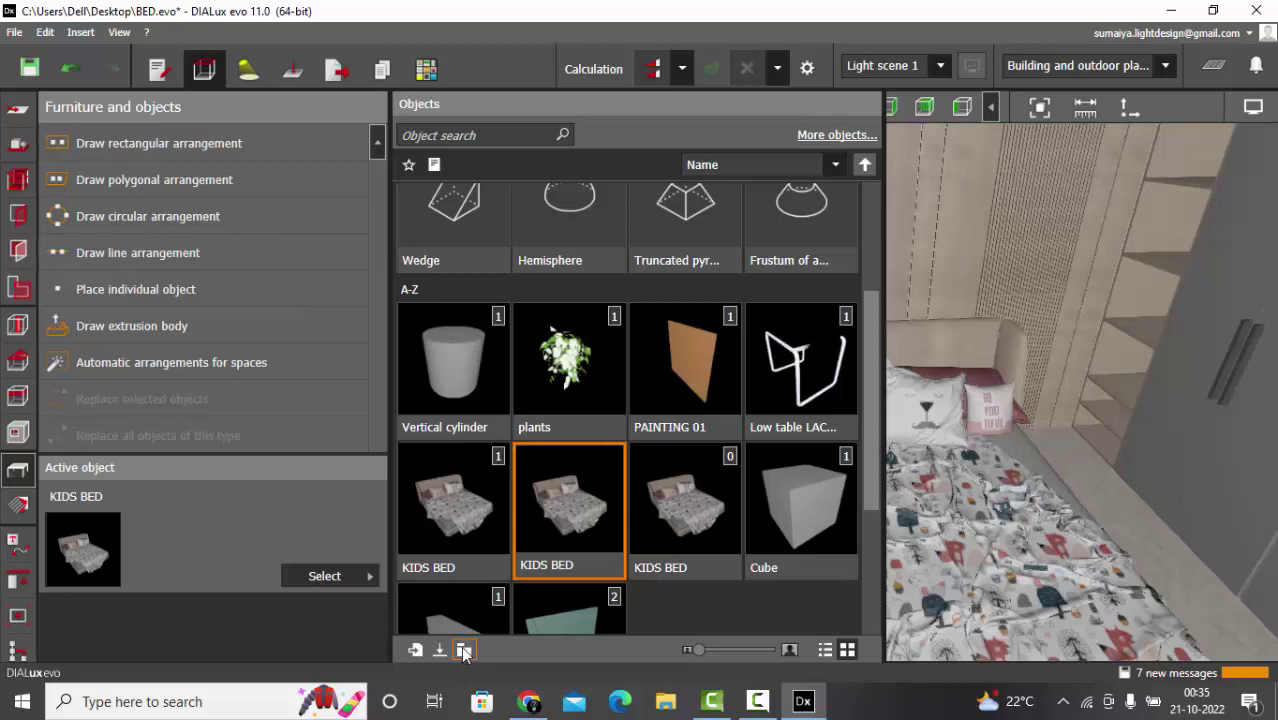
left_click(464, 650)
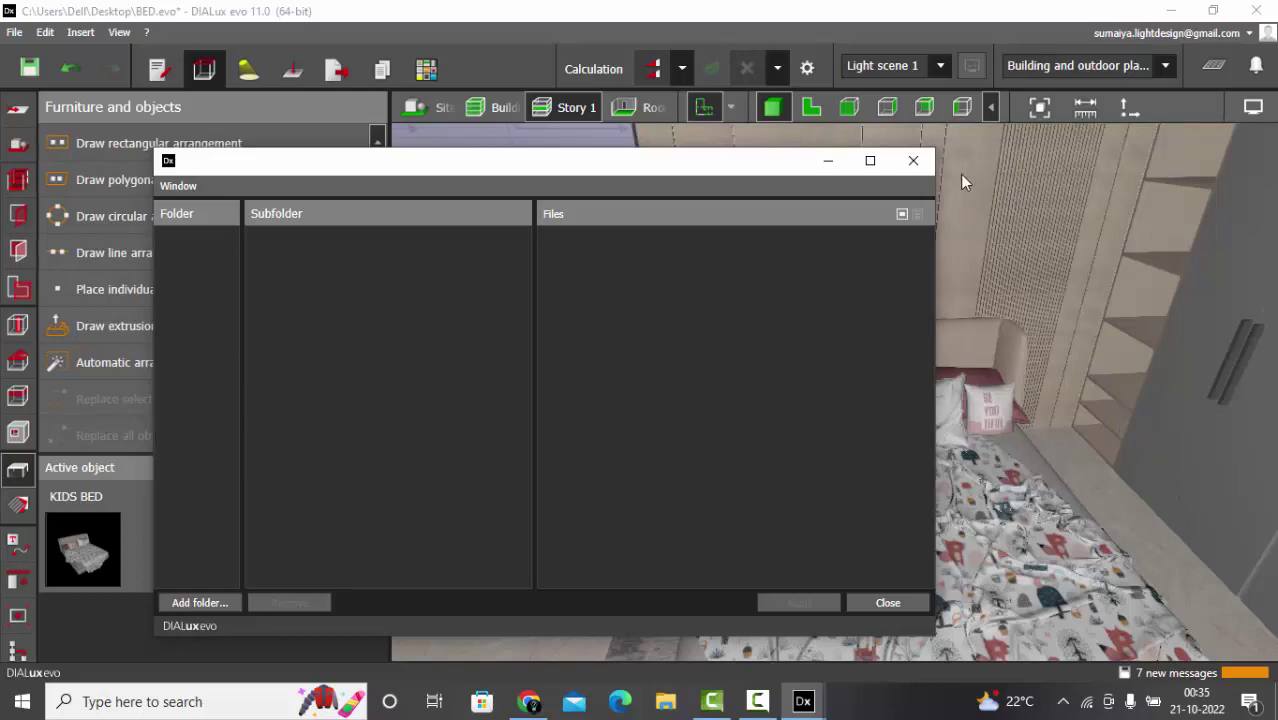
left_click(912, 160)
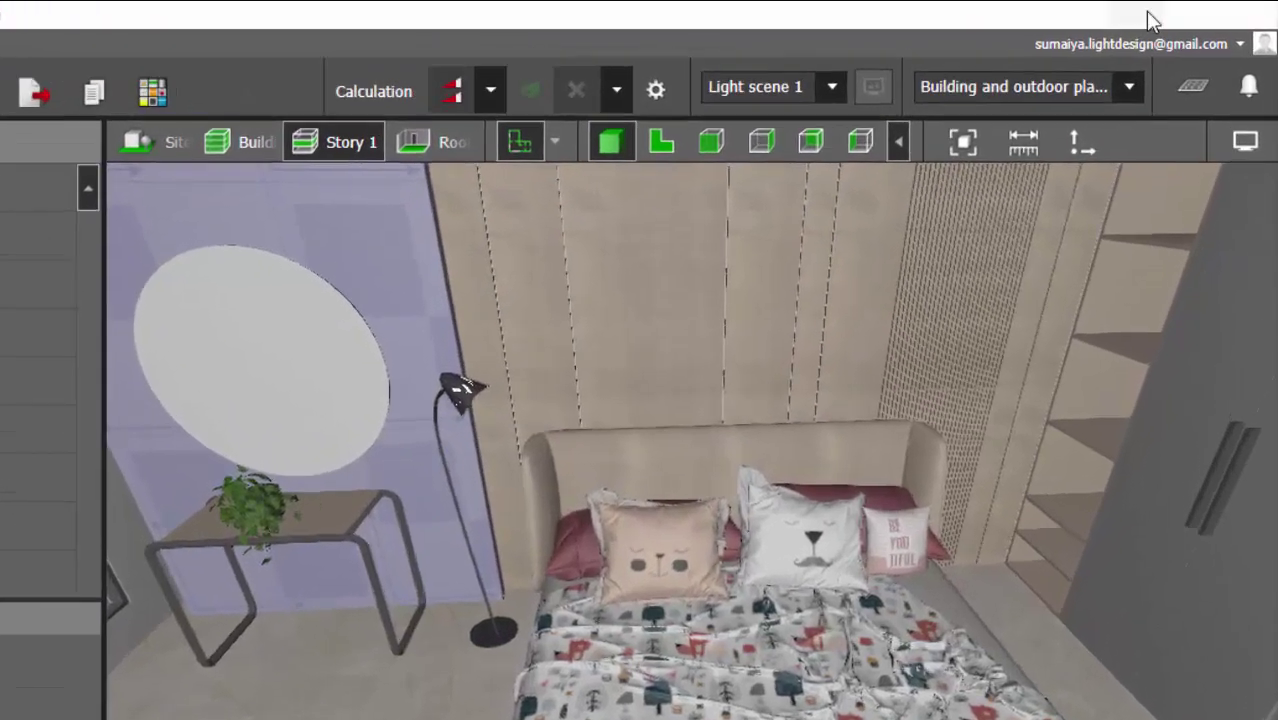
Create a Desktop folder named DIALUX MODELS and move the four saved .dxobj files into it
left_click(1148, 14)
left_click_drag(1013, 583, 700, 100)
left_click(429, 217)
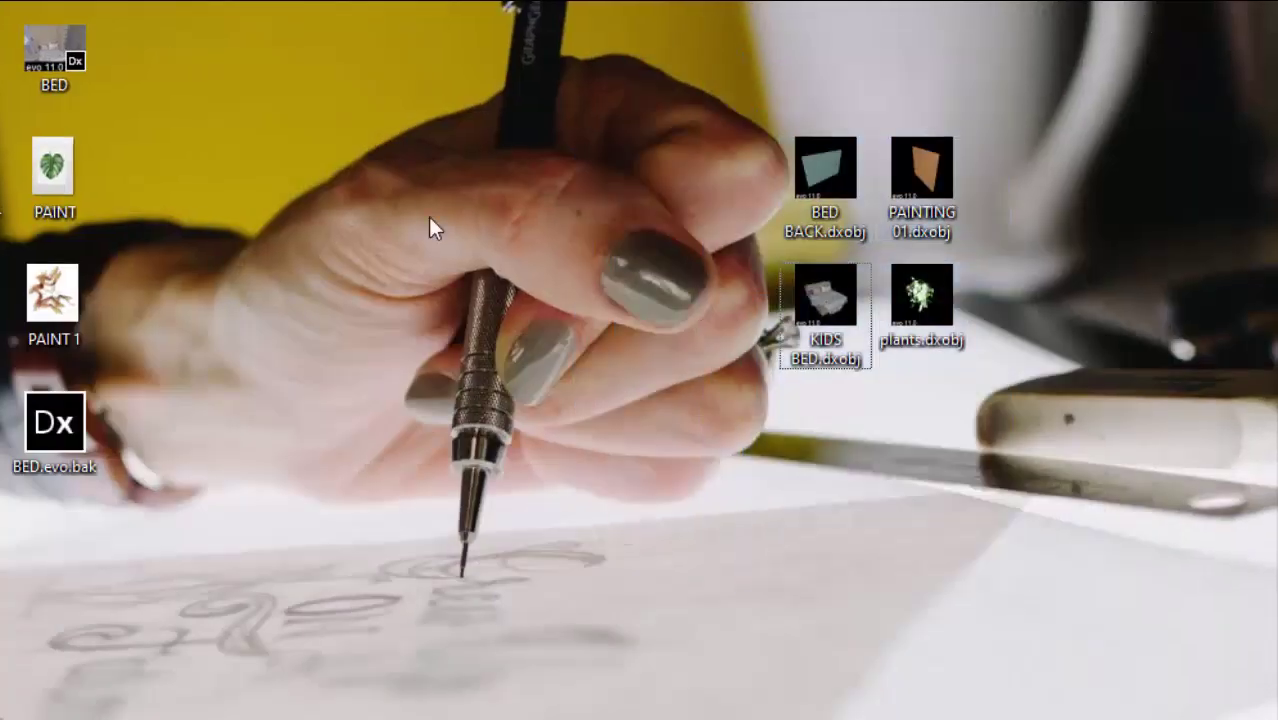
right_click(420, 202)
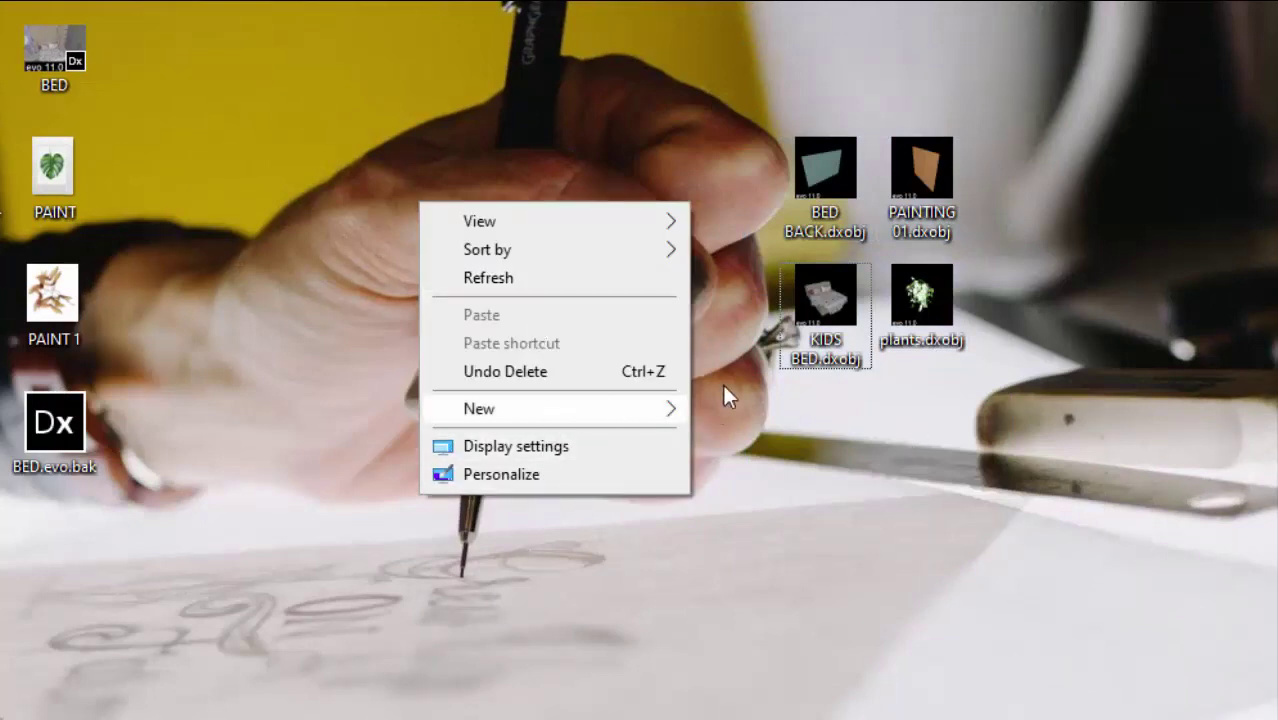
mouse_move(676, 412)
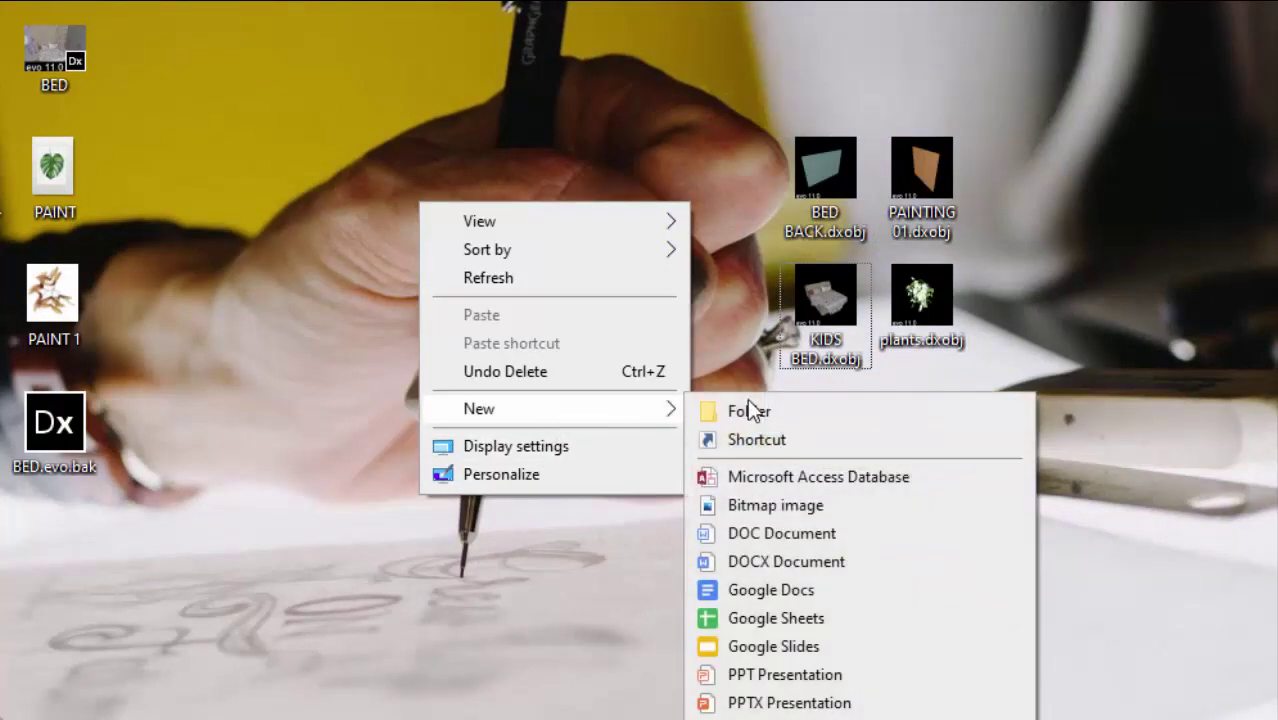
left_click(753, 408)
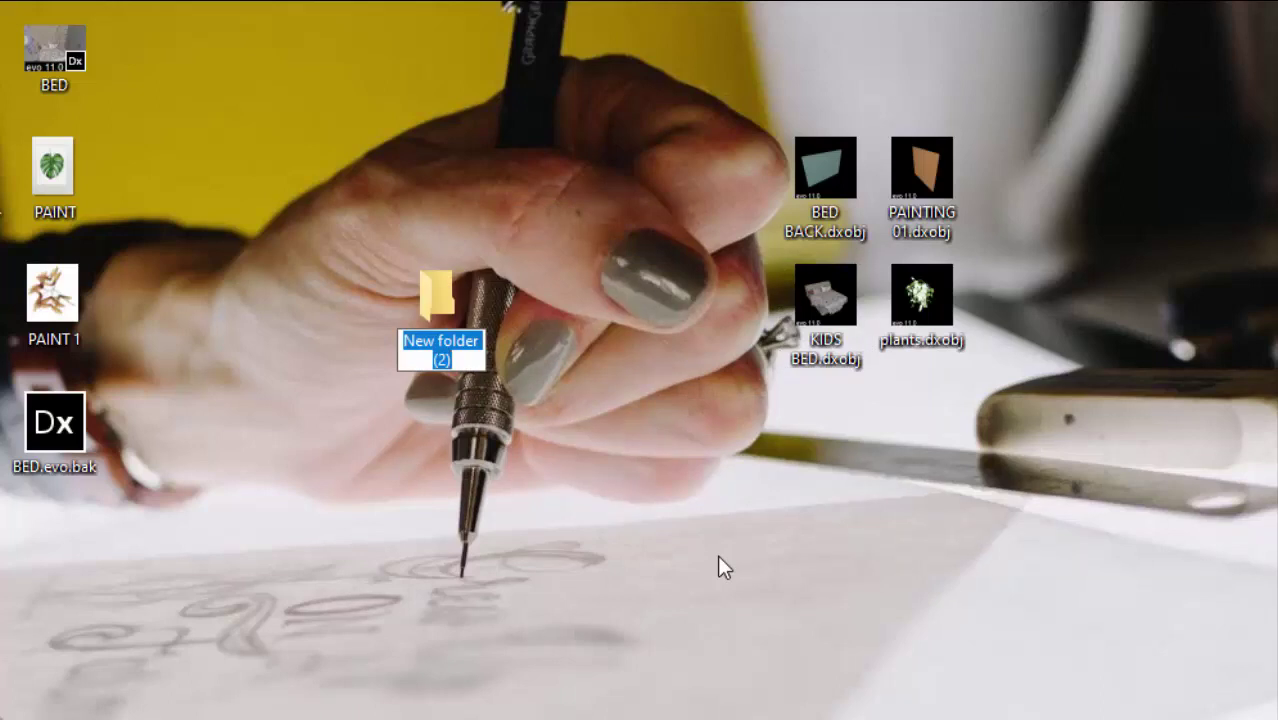
type("DI")
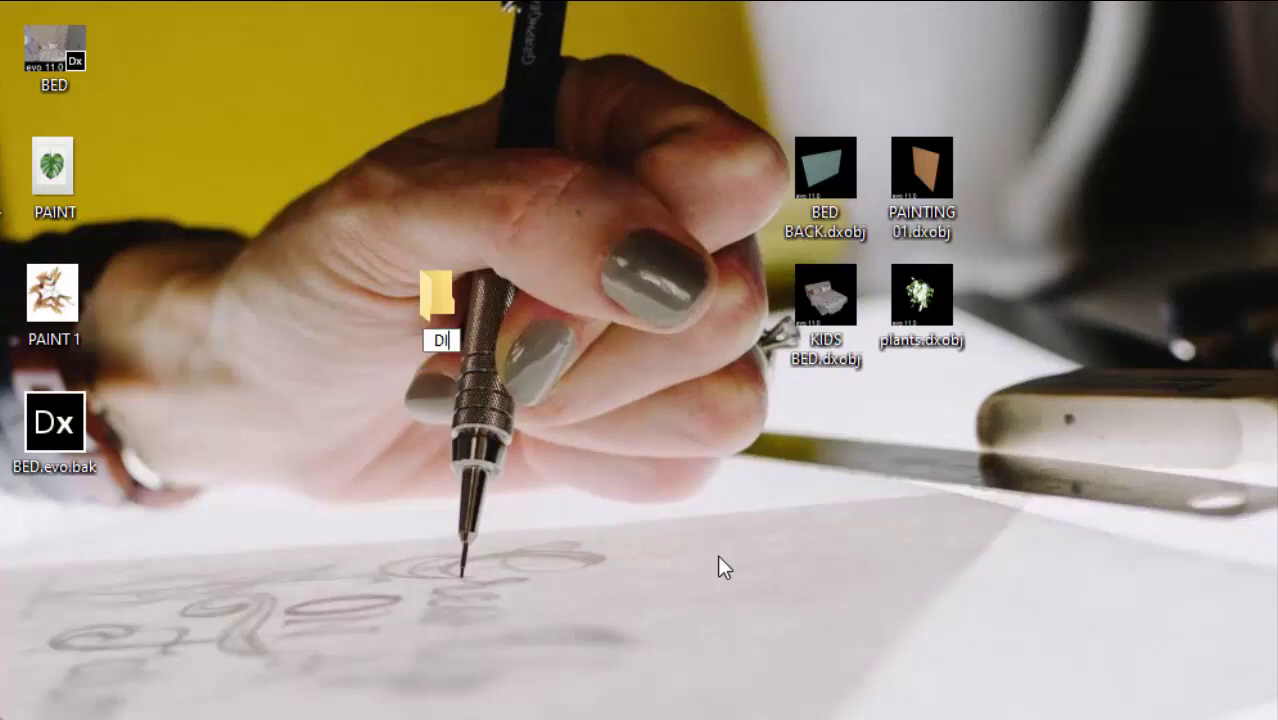
type("ALUX MODER")
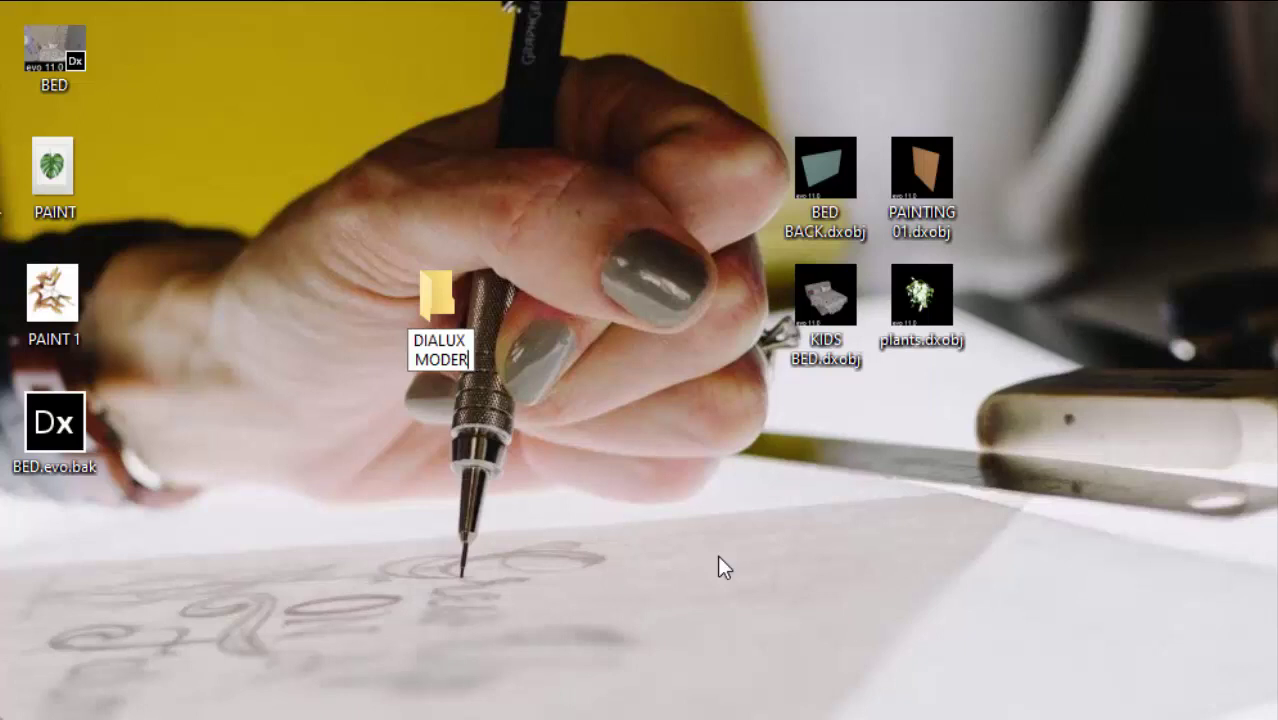
key("BackSpace")
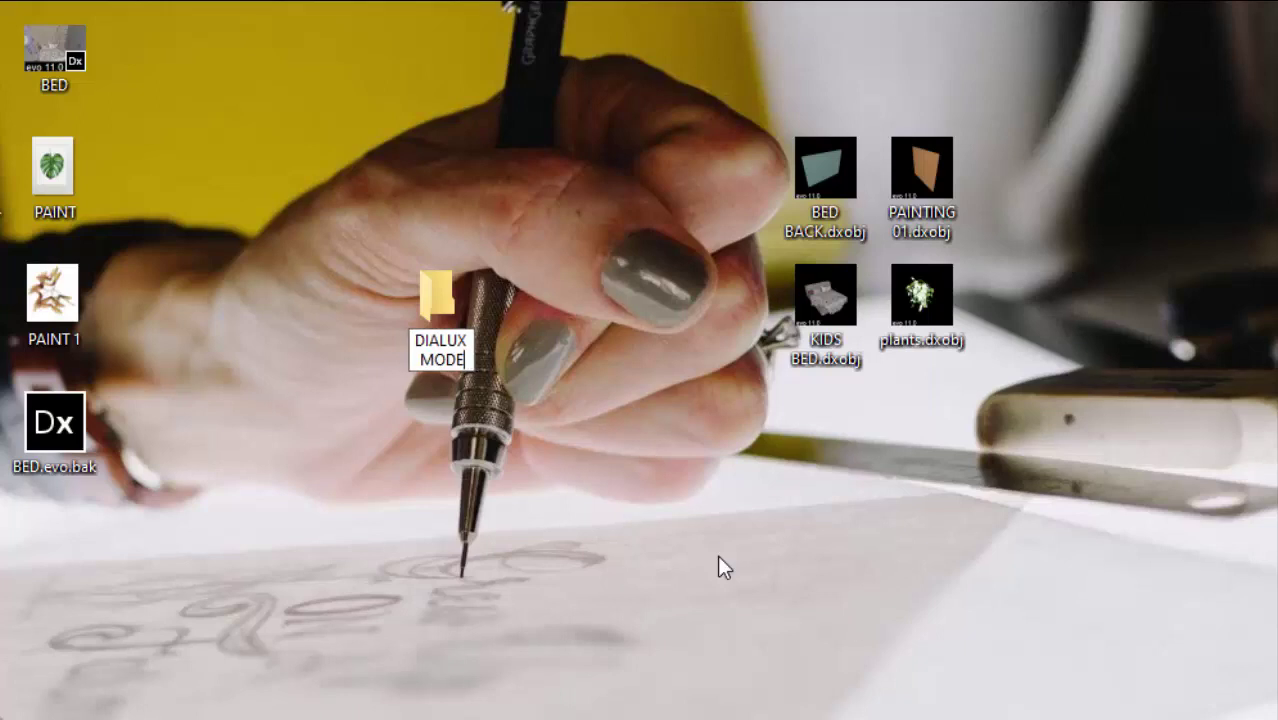
type("LS")
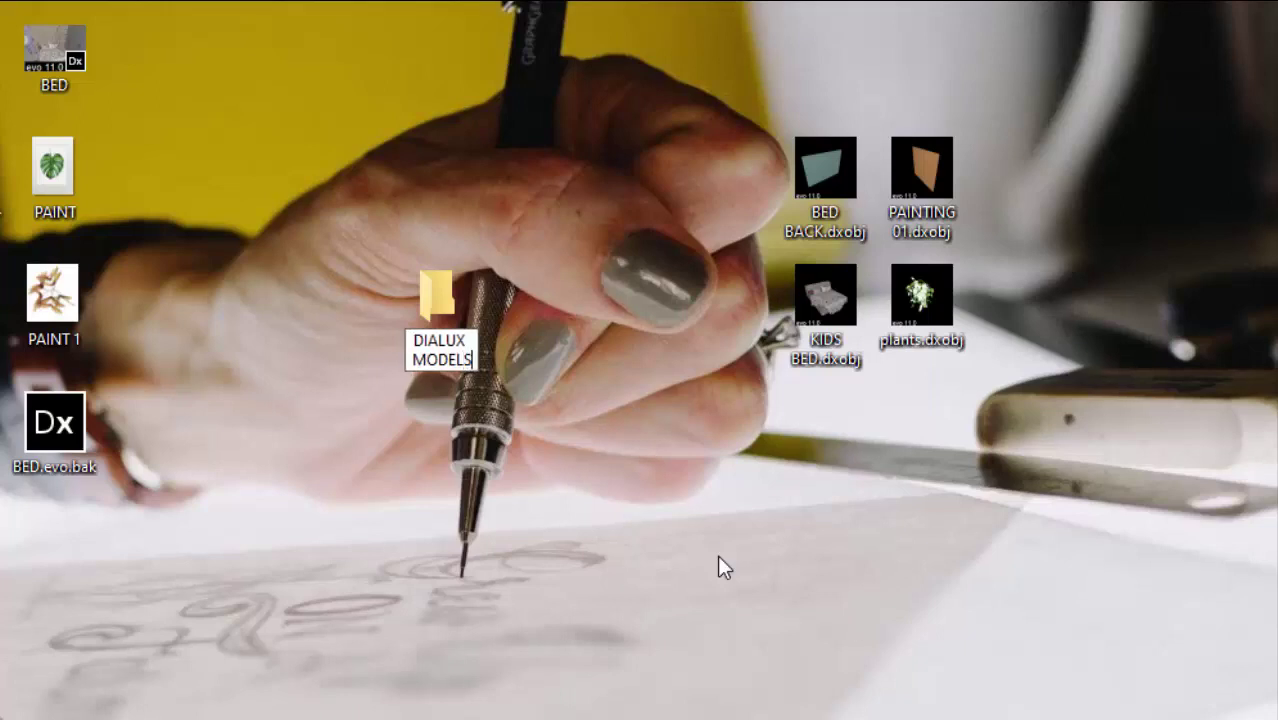
key("Return")
left_click_drag(1090, 480, 432, 314)
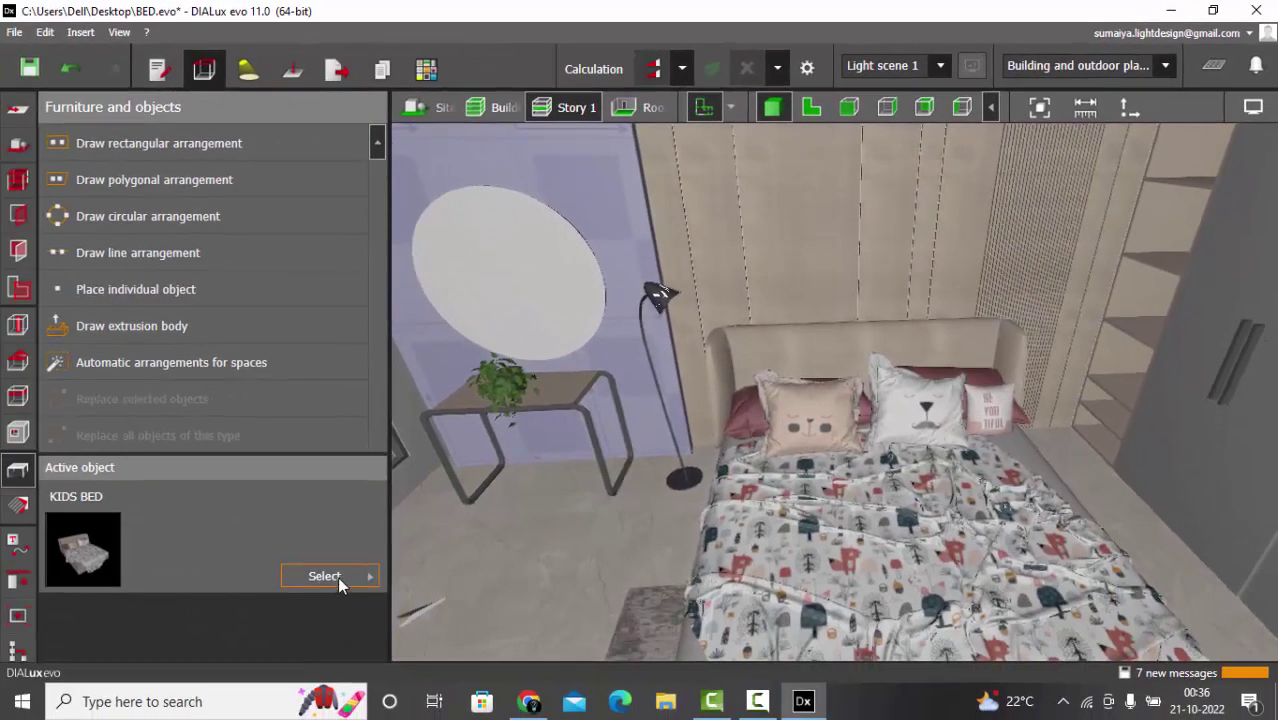
Add the Desktop folder DIALUX MODELS to the object catalogue's linked folders and close the folder window
left_click(340, 576)
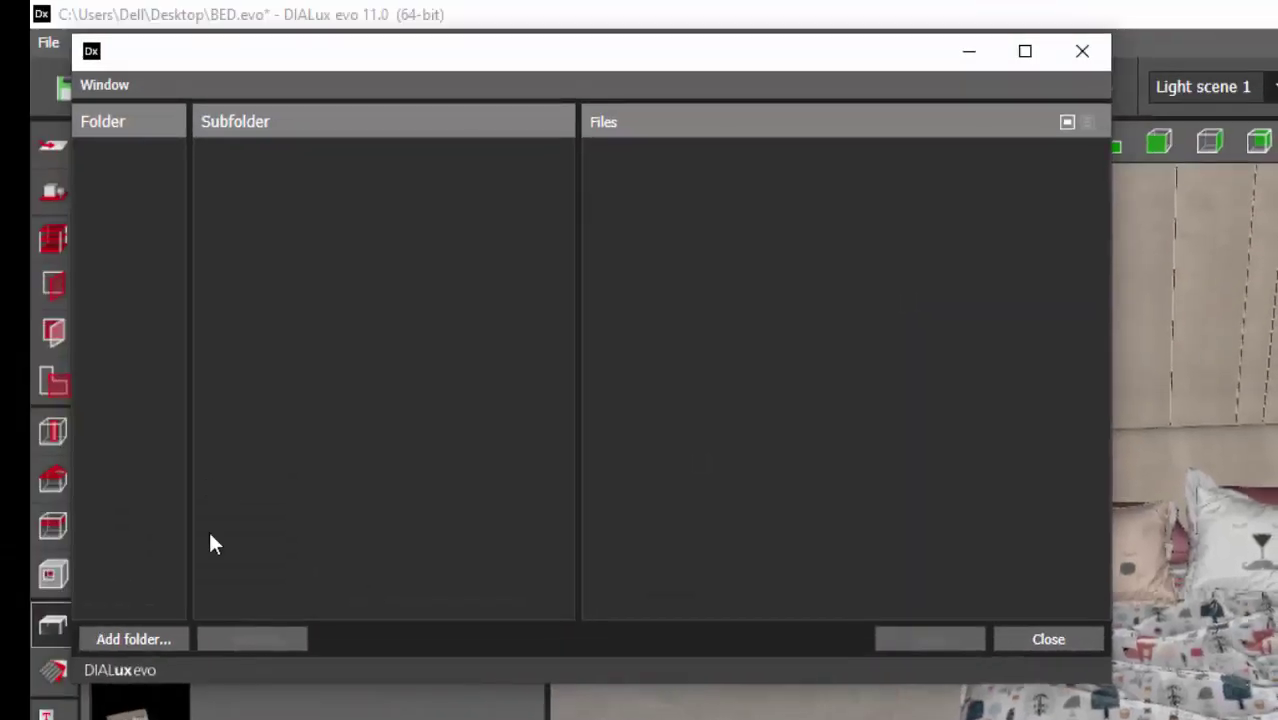
left_click(149, 643)
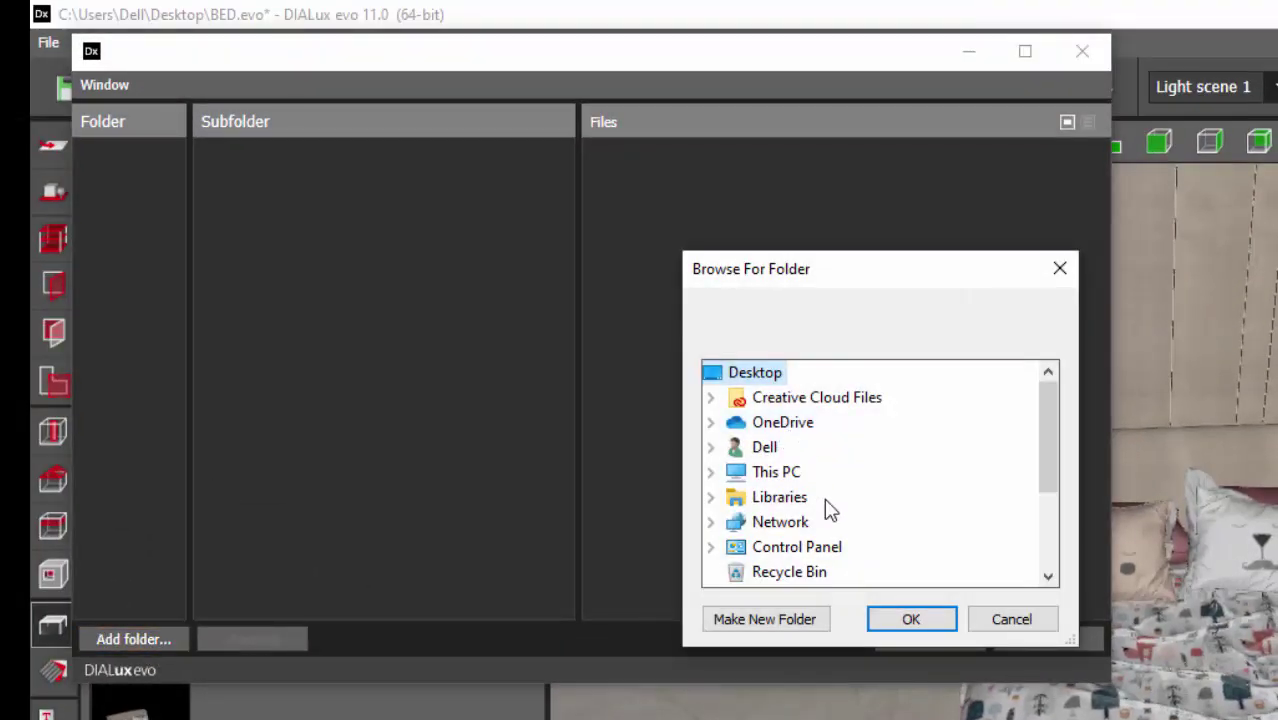
scroll(899, 549, "down", 2)
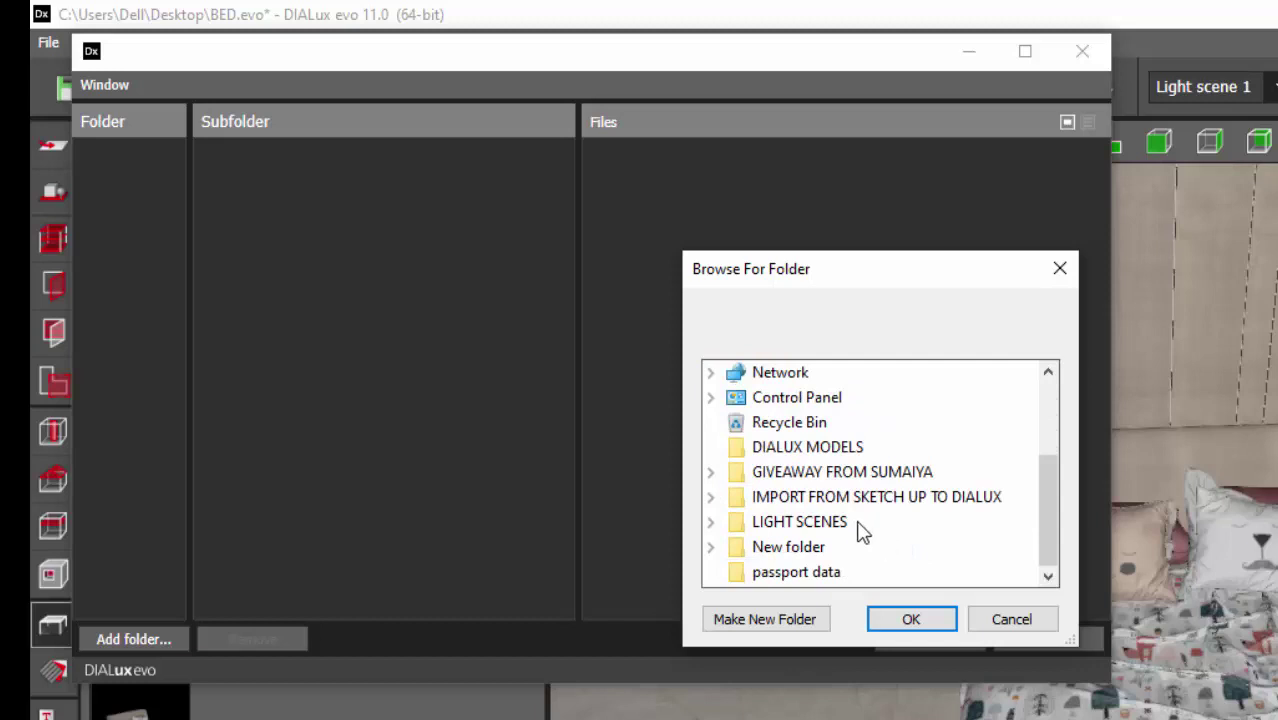
left_click(850, 447)
left_click(911, 620)
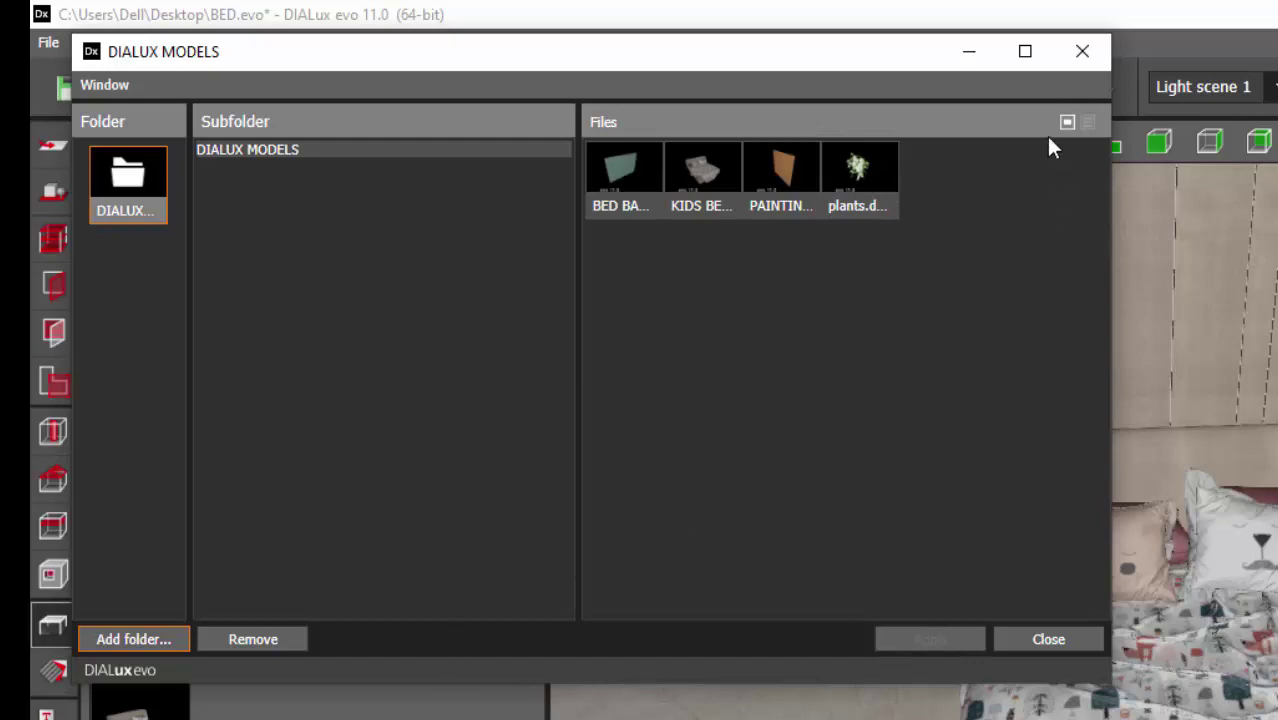
left_click(1078, 51)
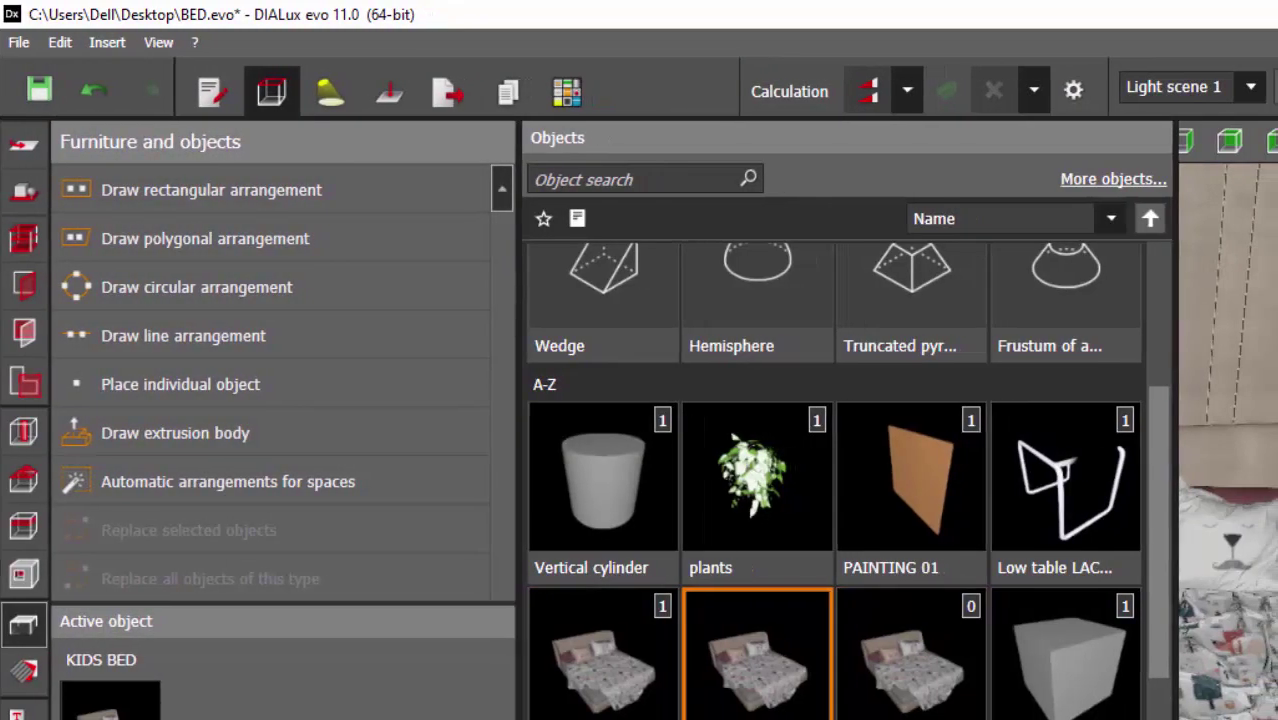
Apply plants.dxobj from the linked DIALUX MODELS folder as the active object and place it on the floor beside the bed
left_click(1112, 179)
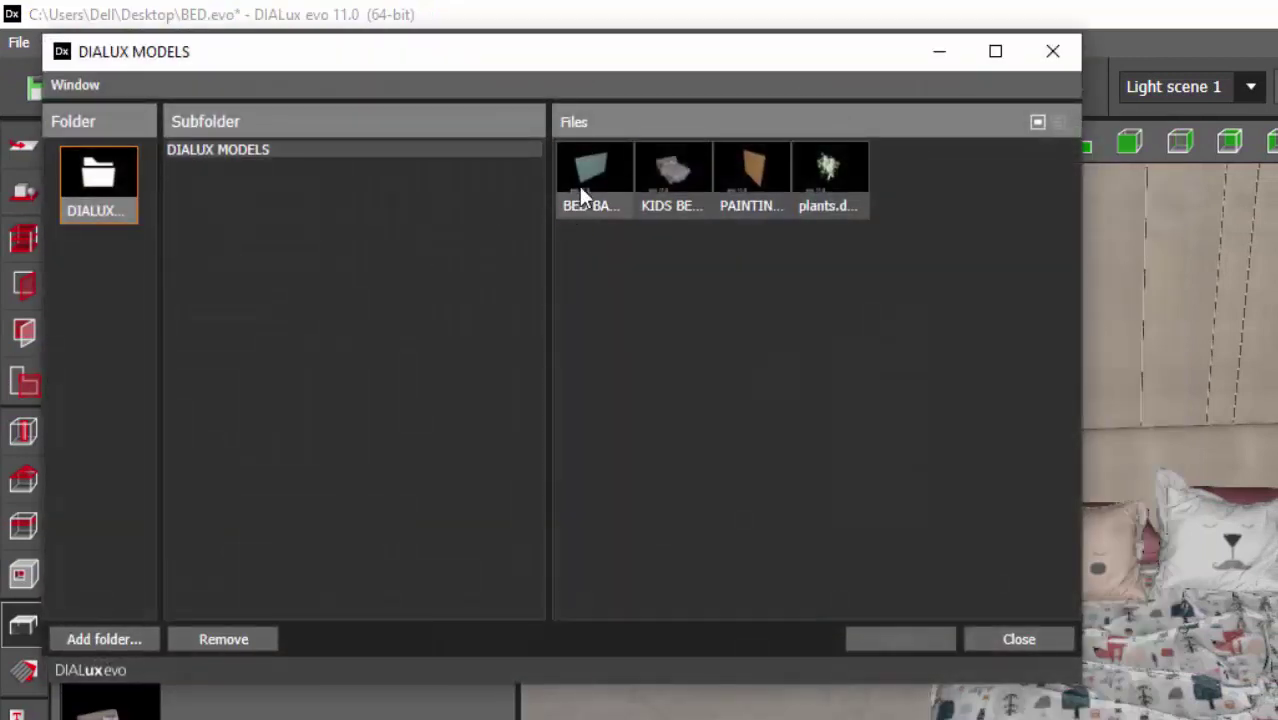
left_click(580, 186)
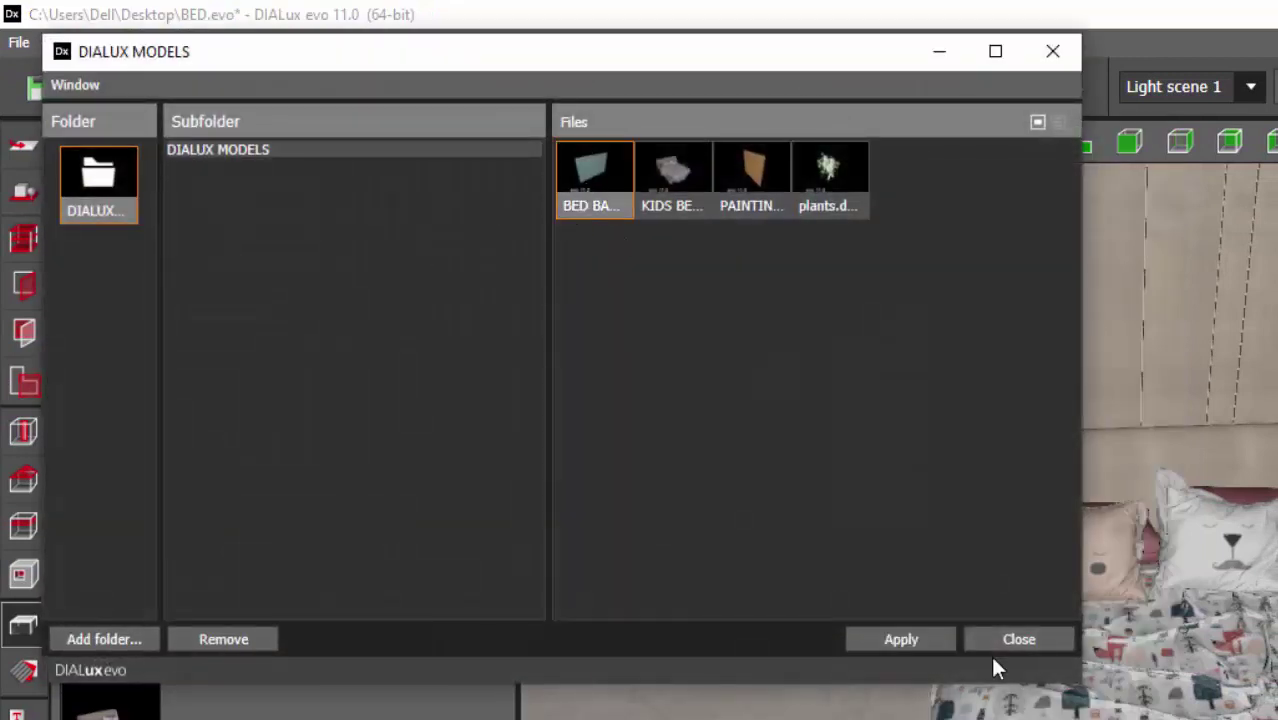
left_click(855, 173)
left_click(912, 650)
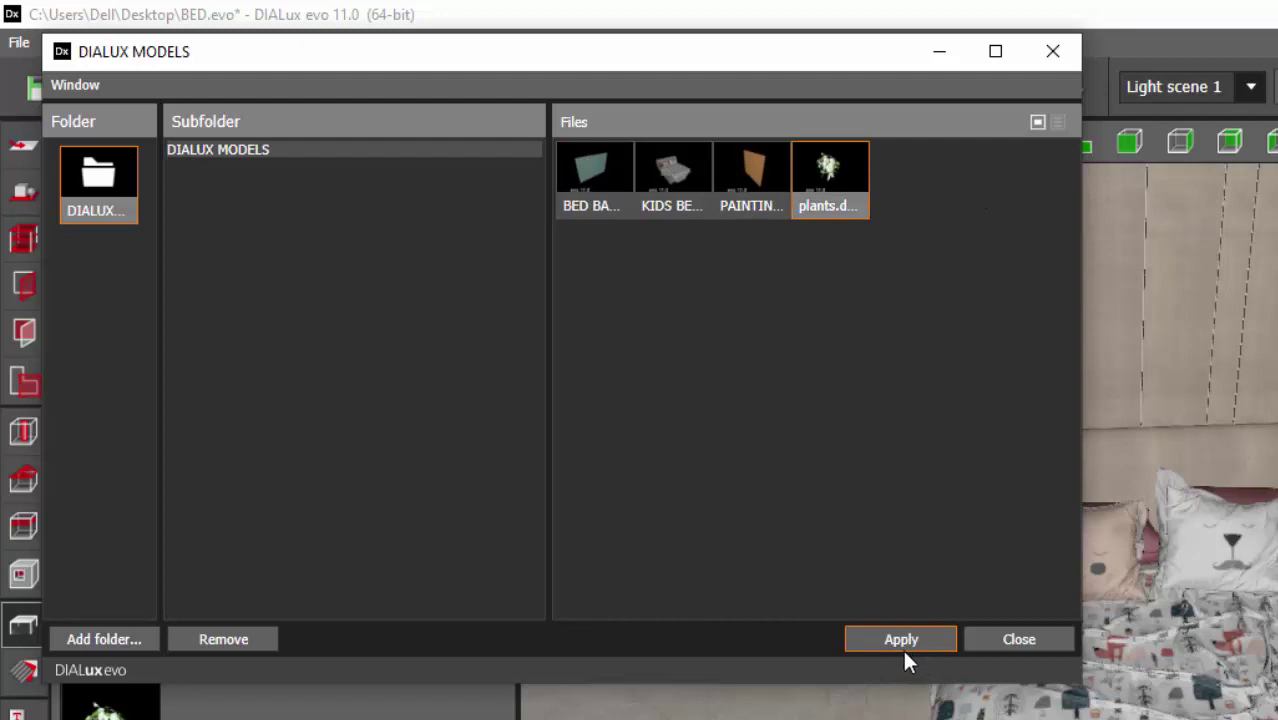
left_click(1051, 60)
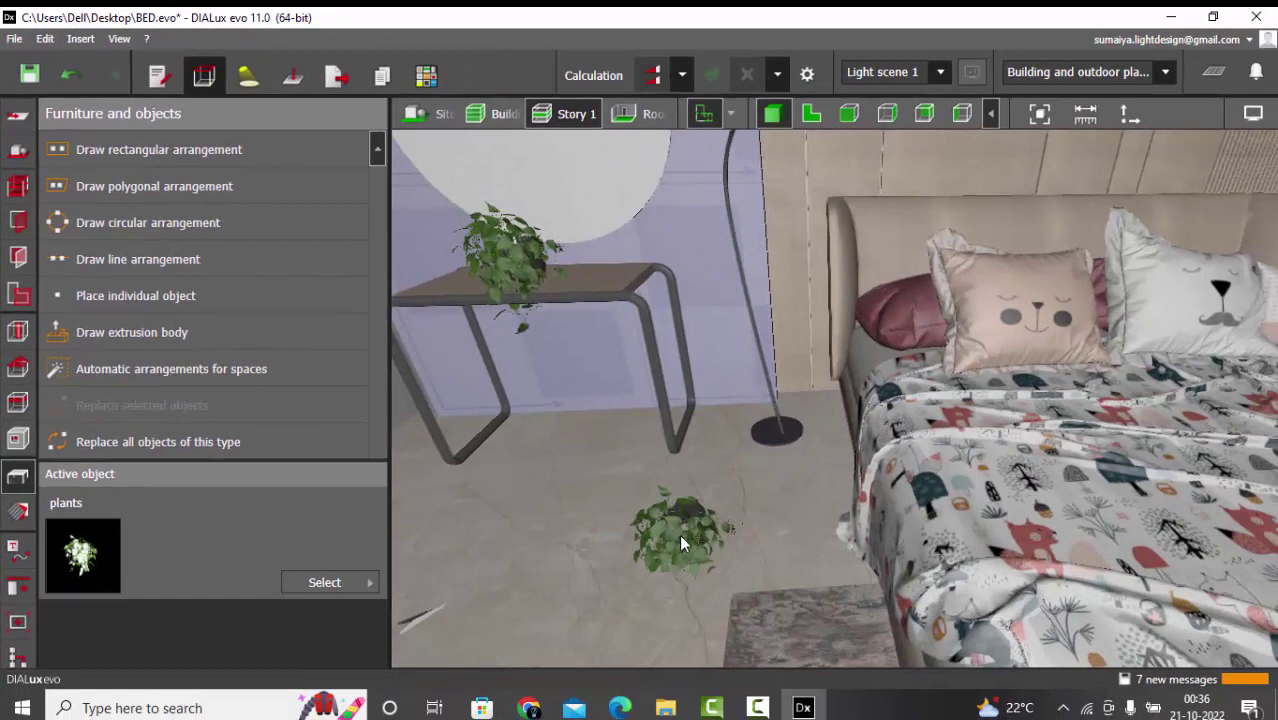
Delete the plant standing on the floor between the table and the bed
left_click(680, 536)
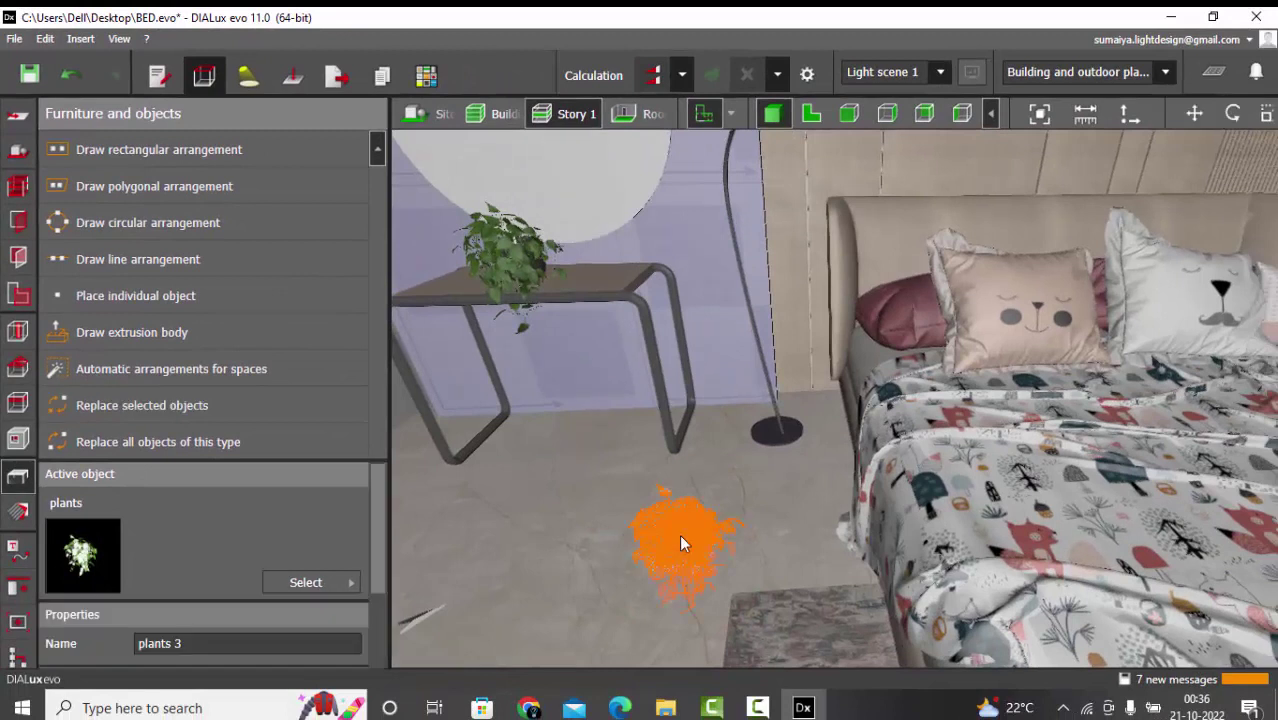
key("Delete")
View the furnished bedroom from several angles, examining the bed wall, wardrobe, windows and framed painting
scroll(727, 569, "down", 2)
right_click_drag(833, 504, 831, 458)
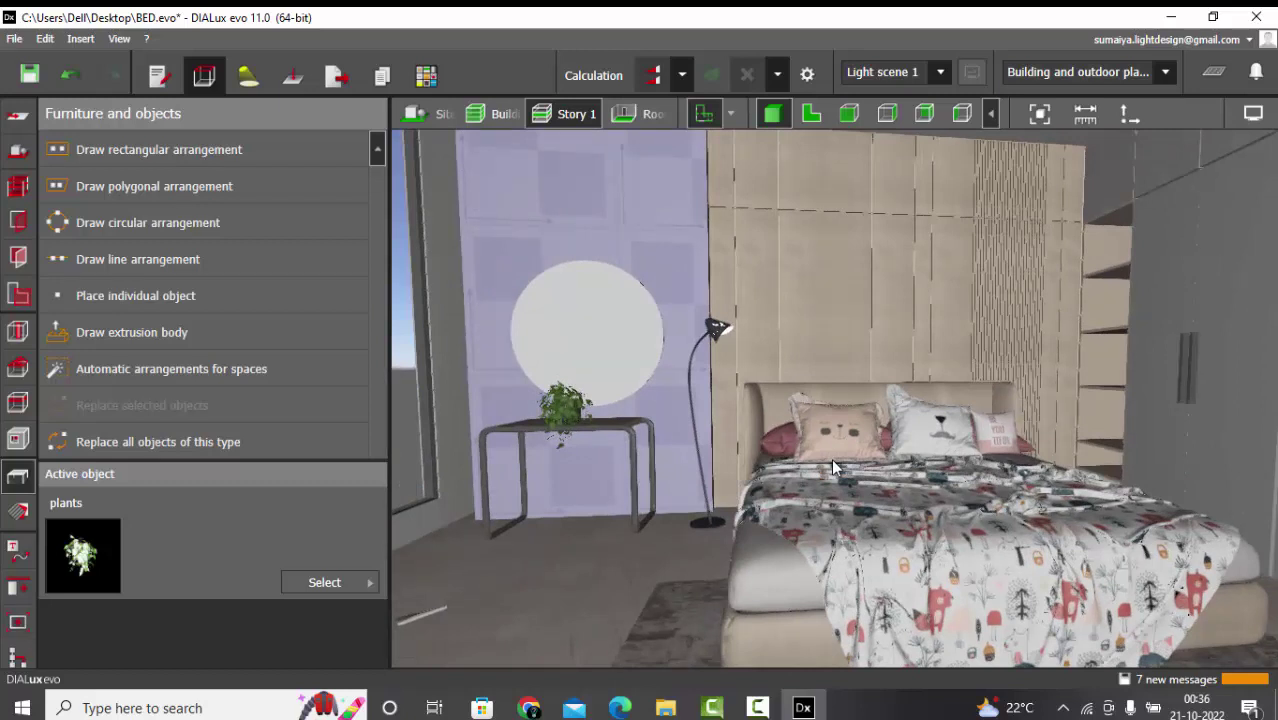
scroll(831, 458, "down", 3)
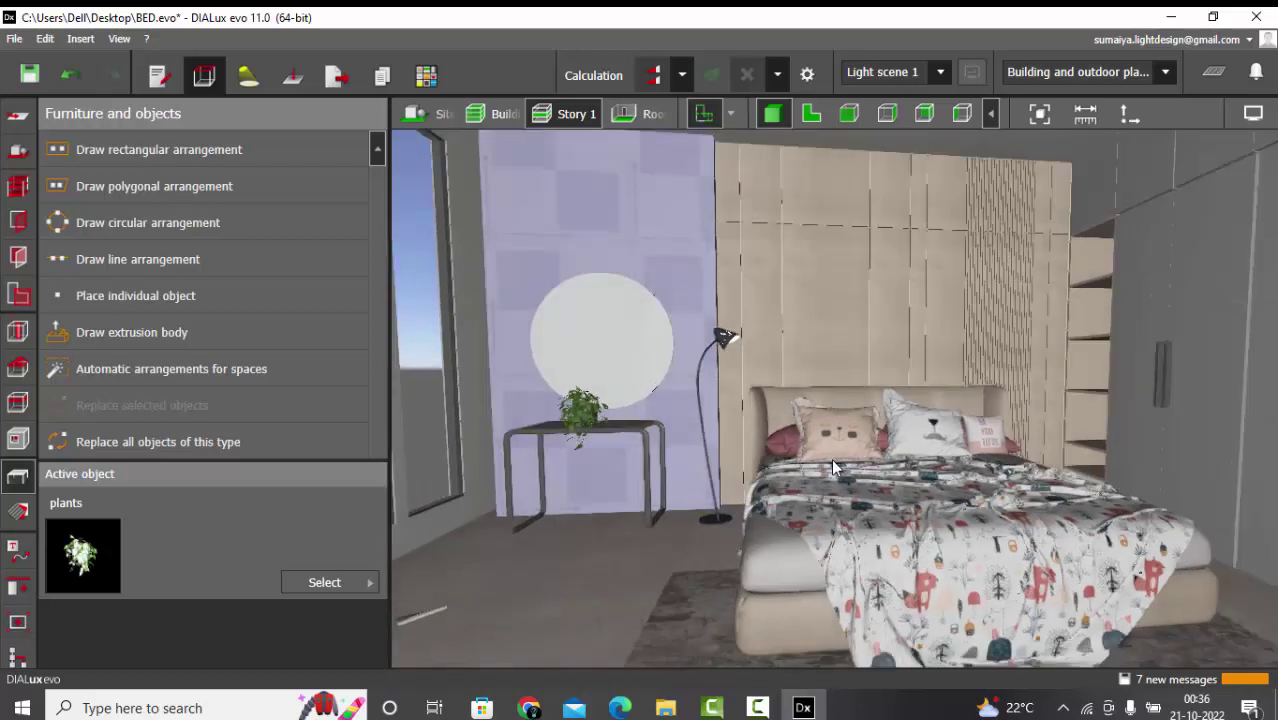
scroll(888, 363, "up", 3)
right_click_drag(888, 363, 908, 395)
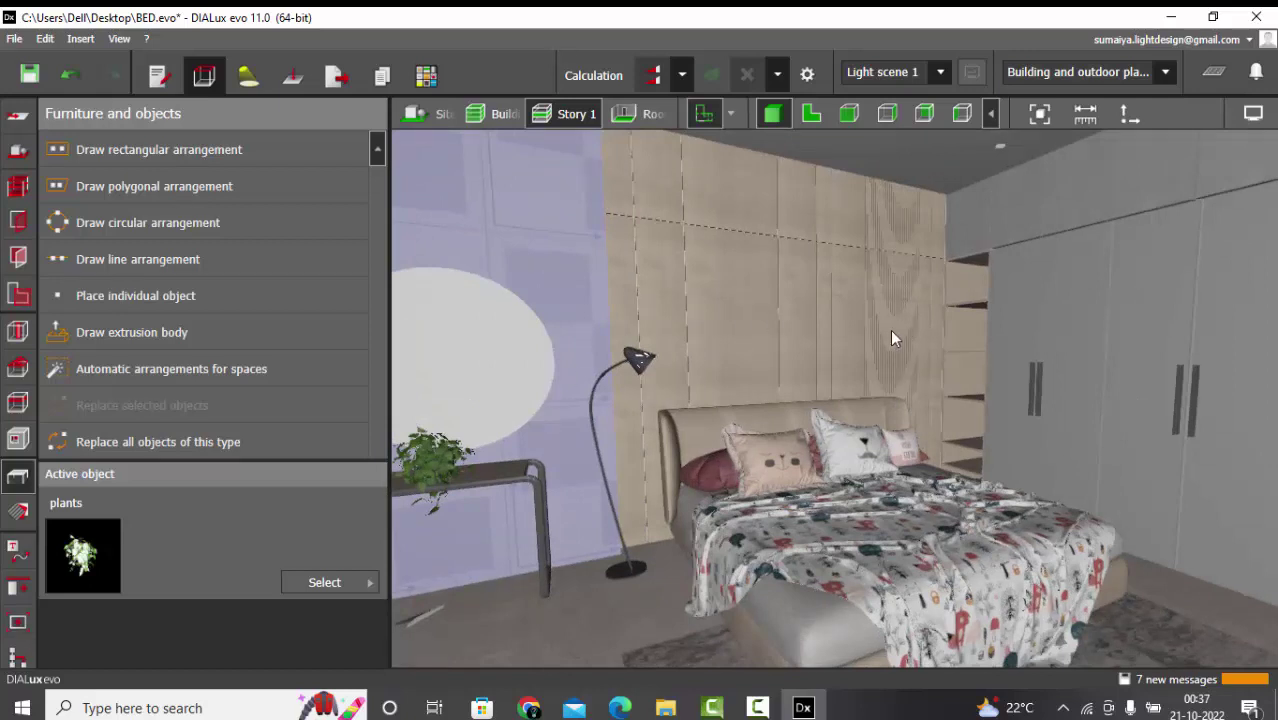
right_click_drag(893, 338, 724, 355)
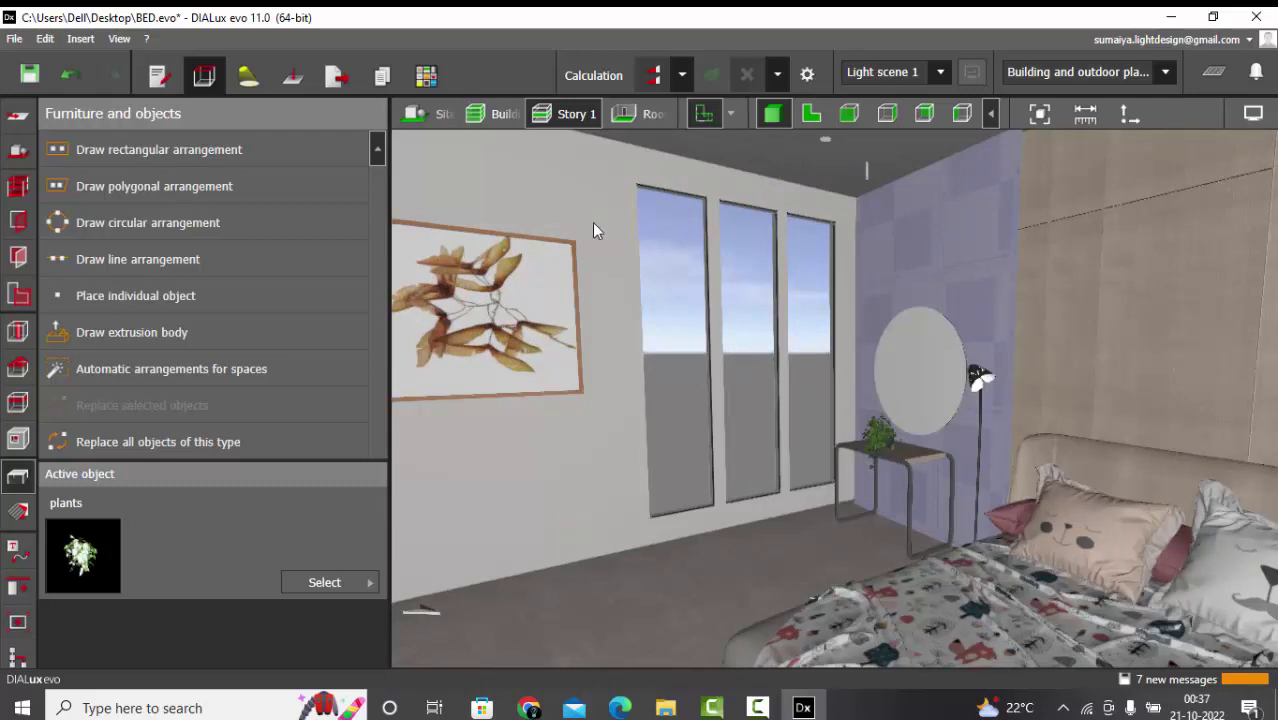
right_click_drag(644, 290, 749, 302)
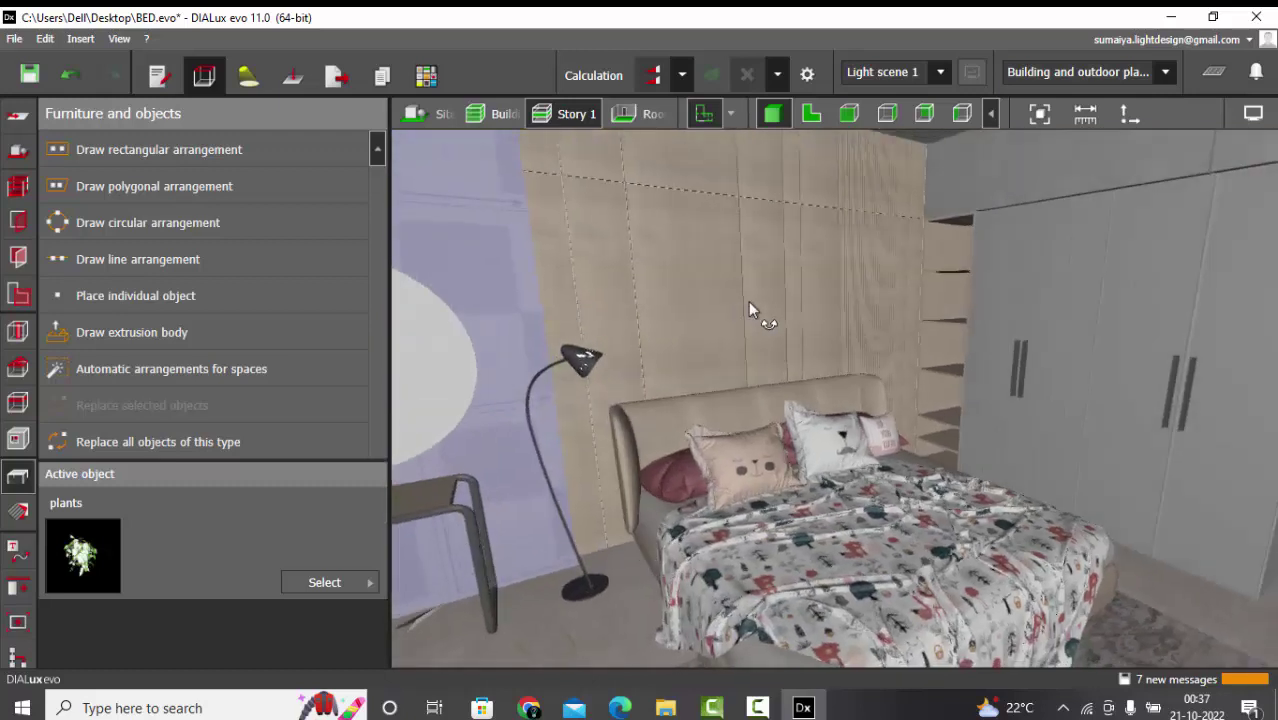